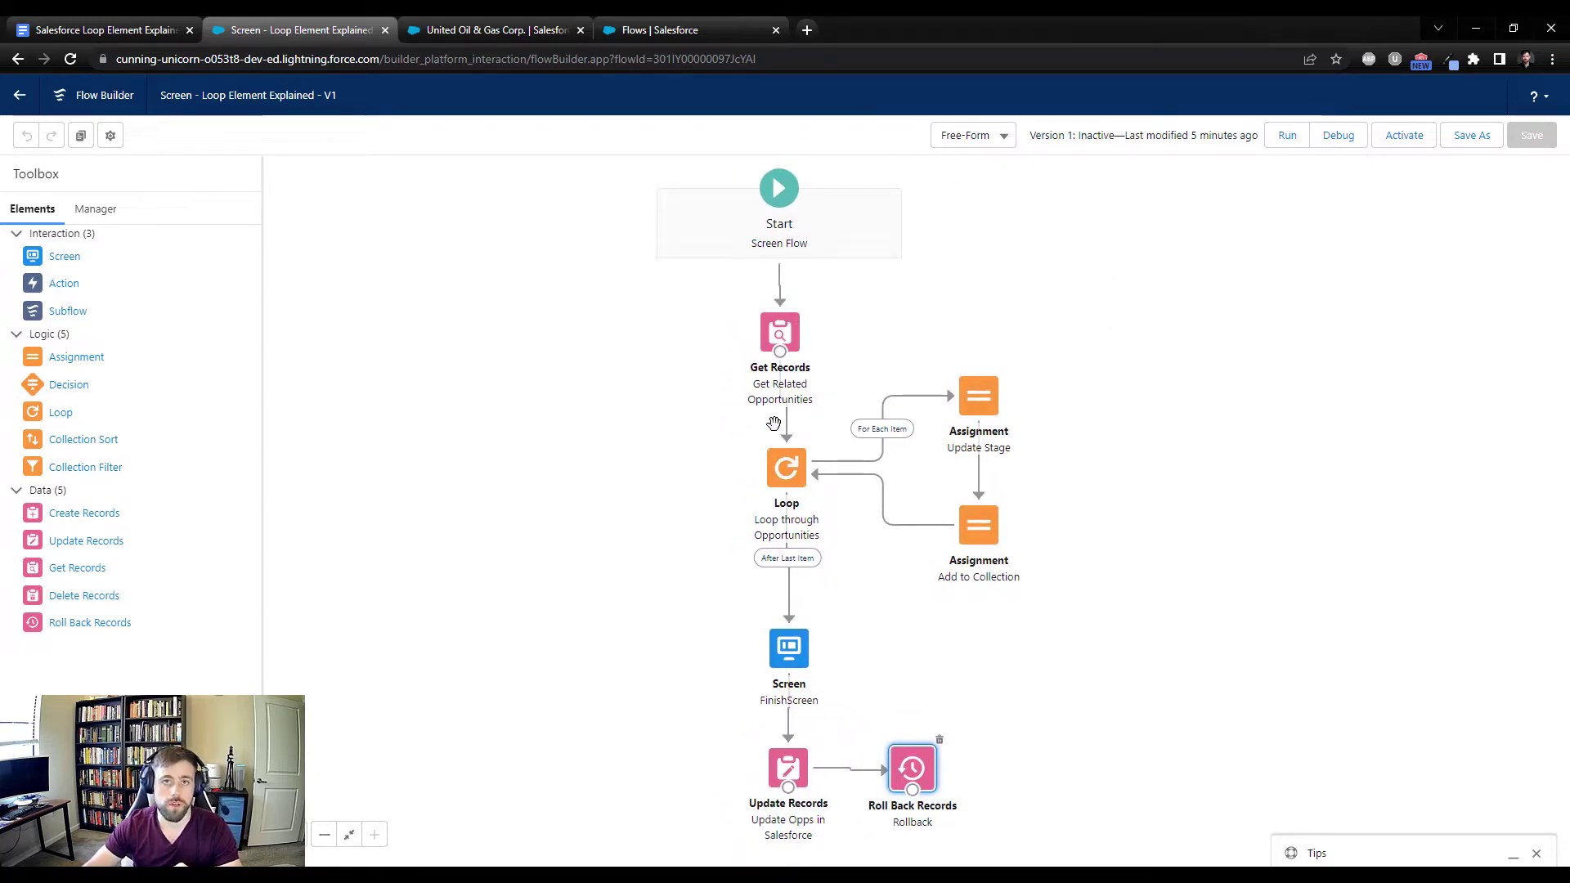
Open the Get Related Opportunities element to examine its object and filter settings, and close it without changes.
left_click_drag(1103, 320, 1105, 352)
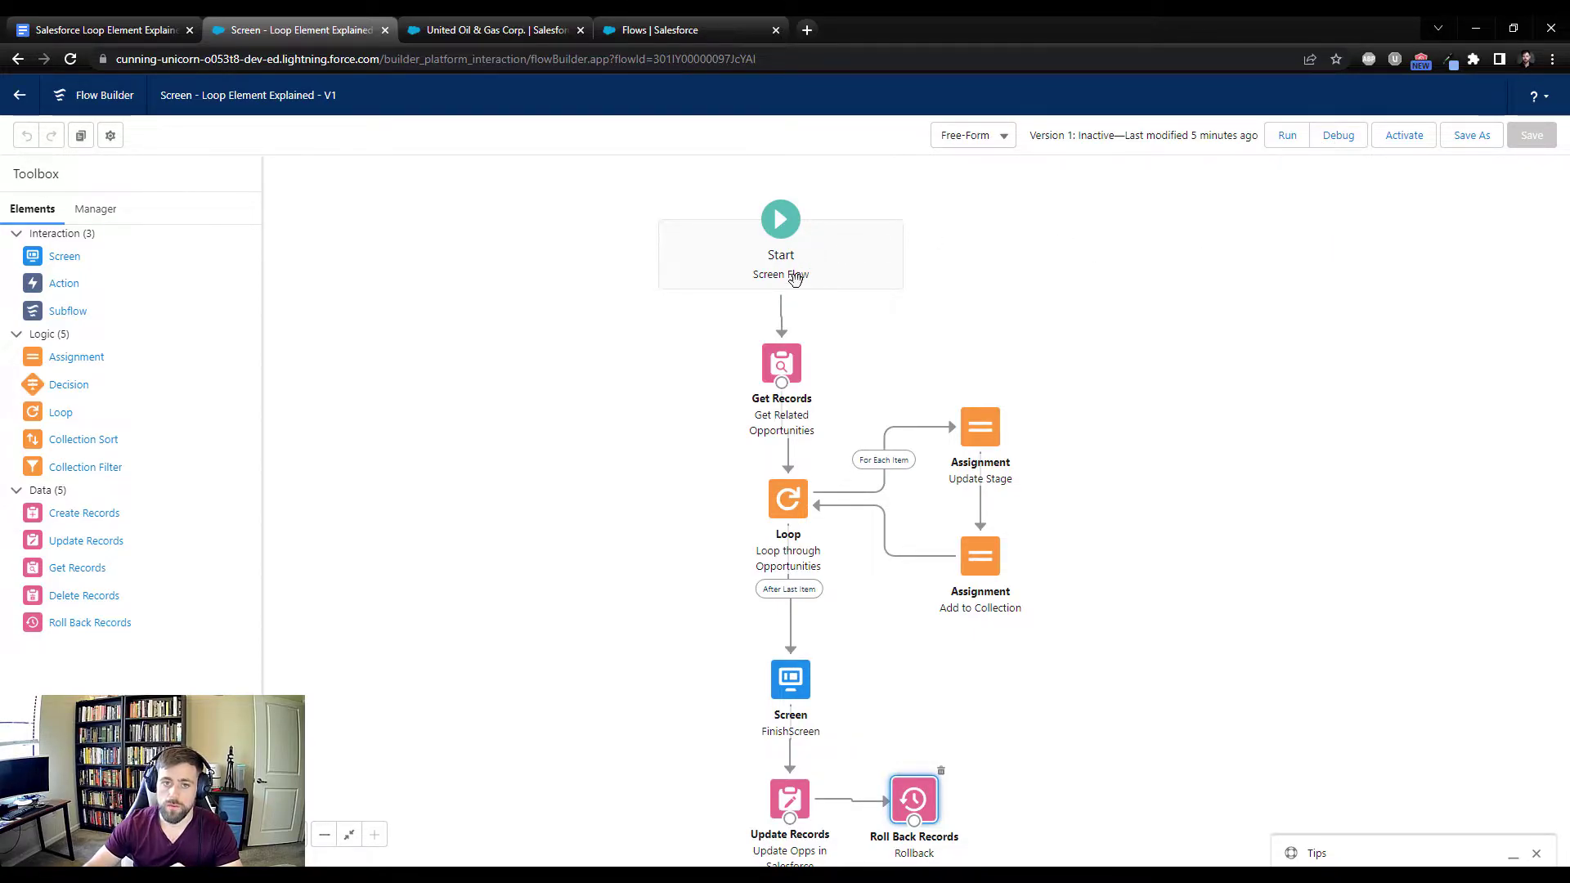
left_click(781, 362)
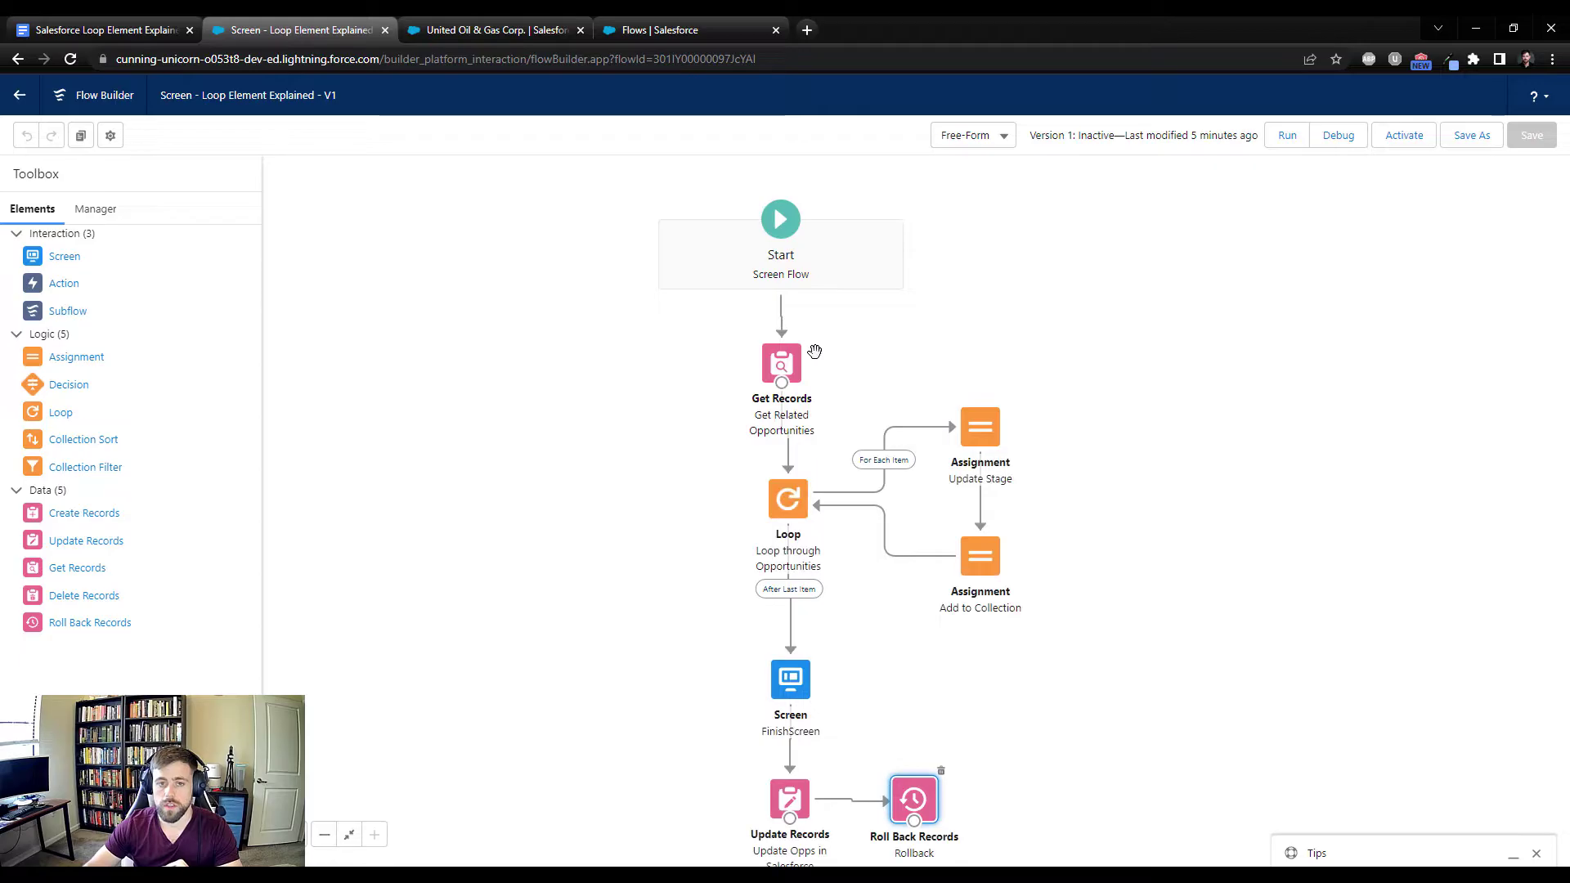
double_click(781, 363)
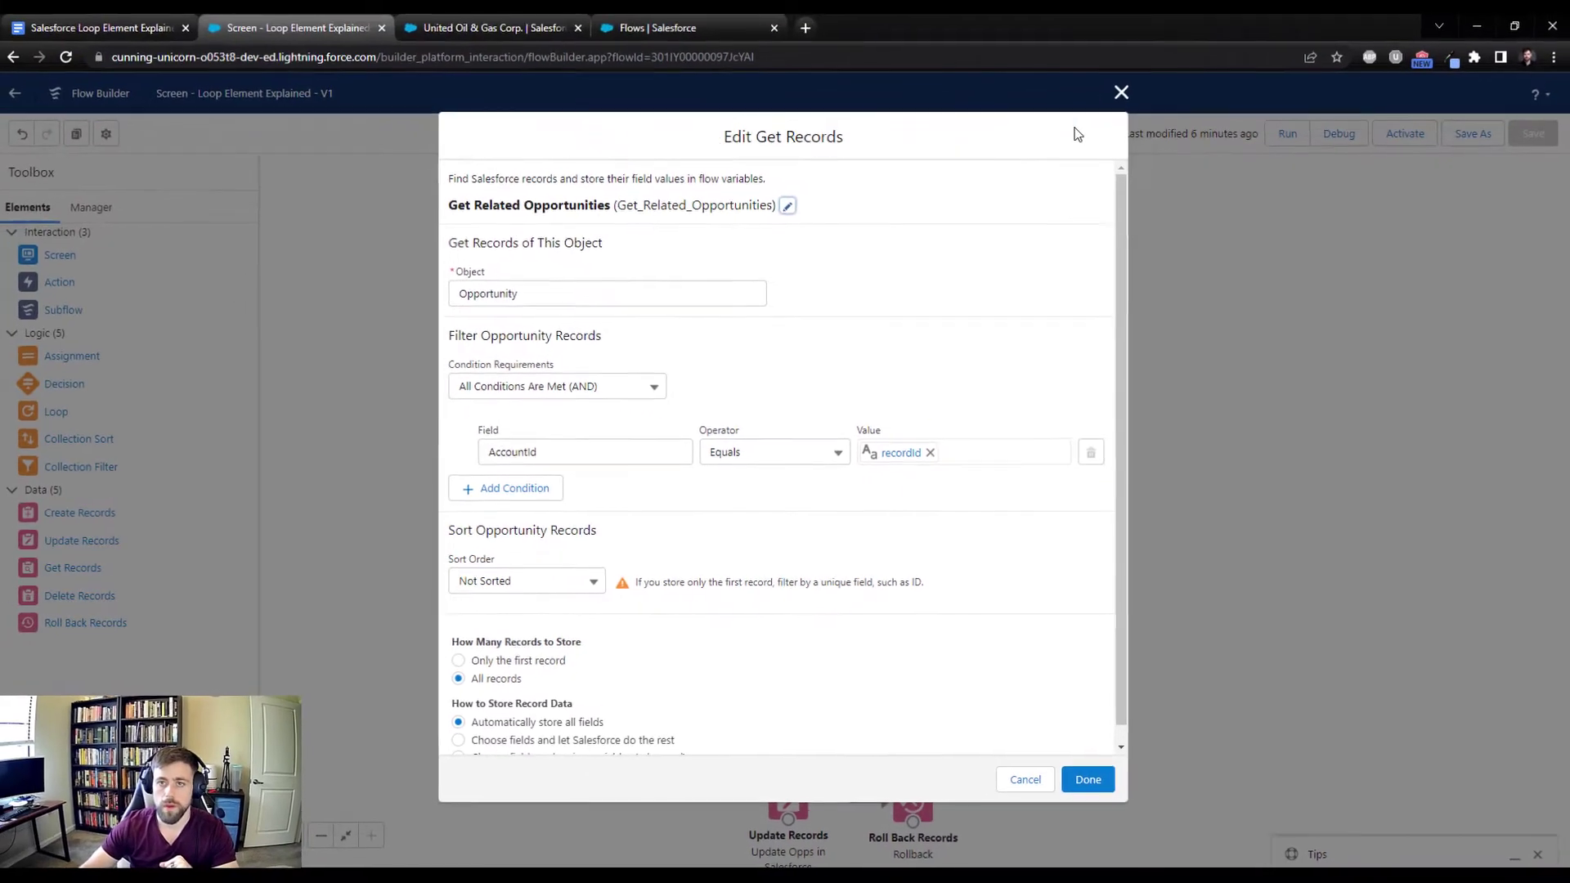
left_click(1119, 93)
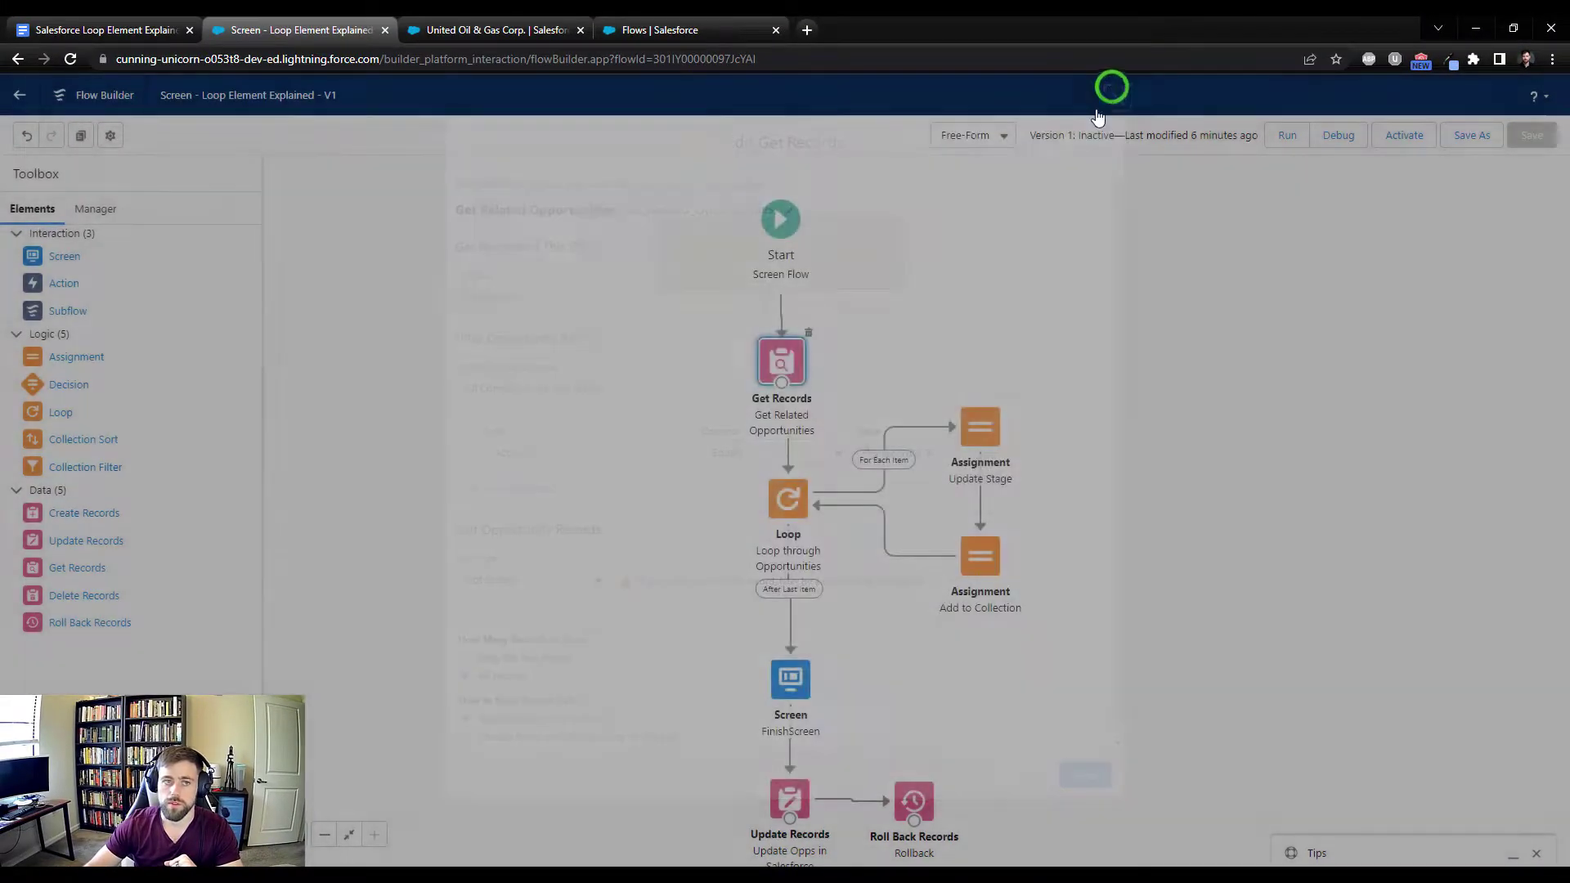
Open the recordId variable from the flow's resources to check its data type and input availability, and close it.
left_click(96, 209)
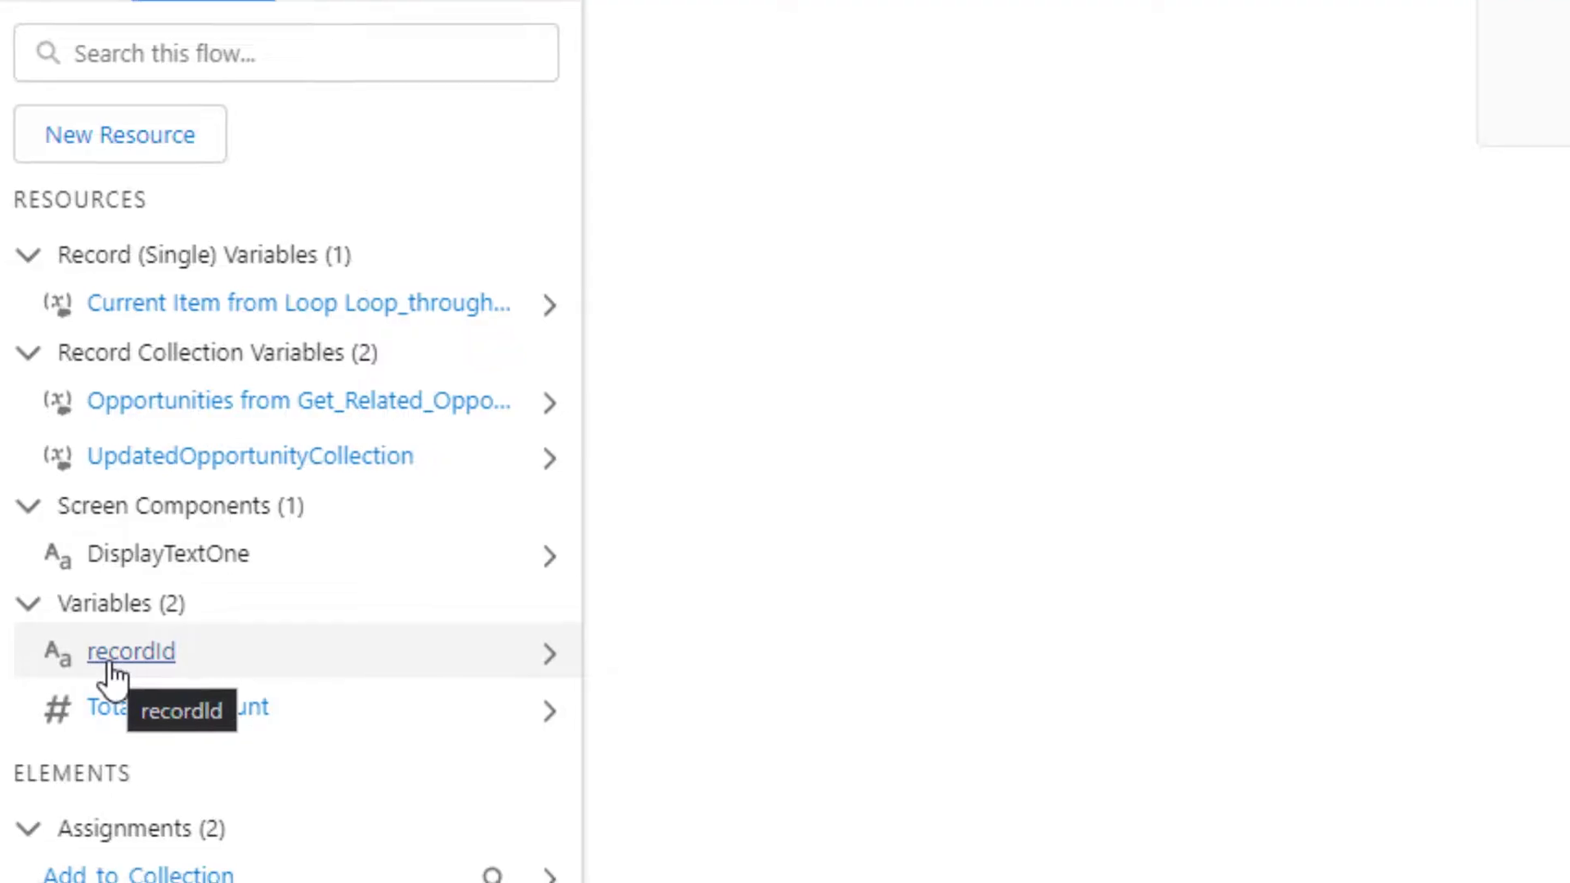
left_click(123, 654)
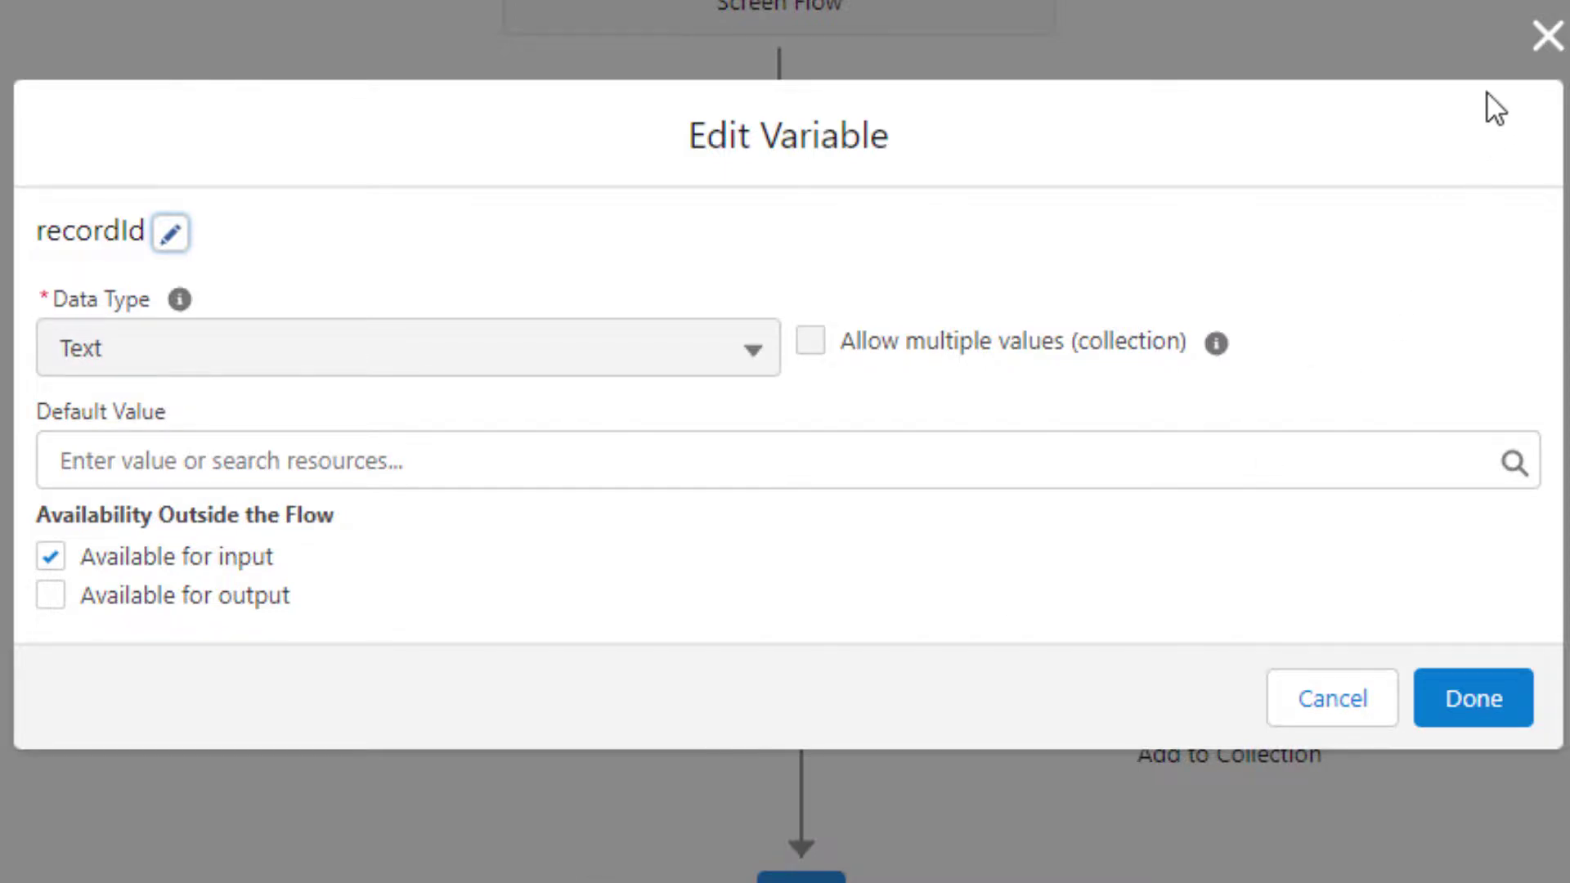
left_click(1550, 39)
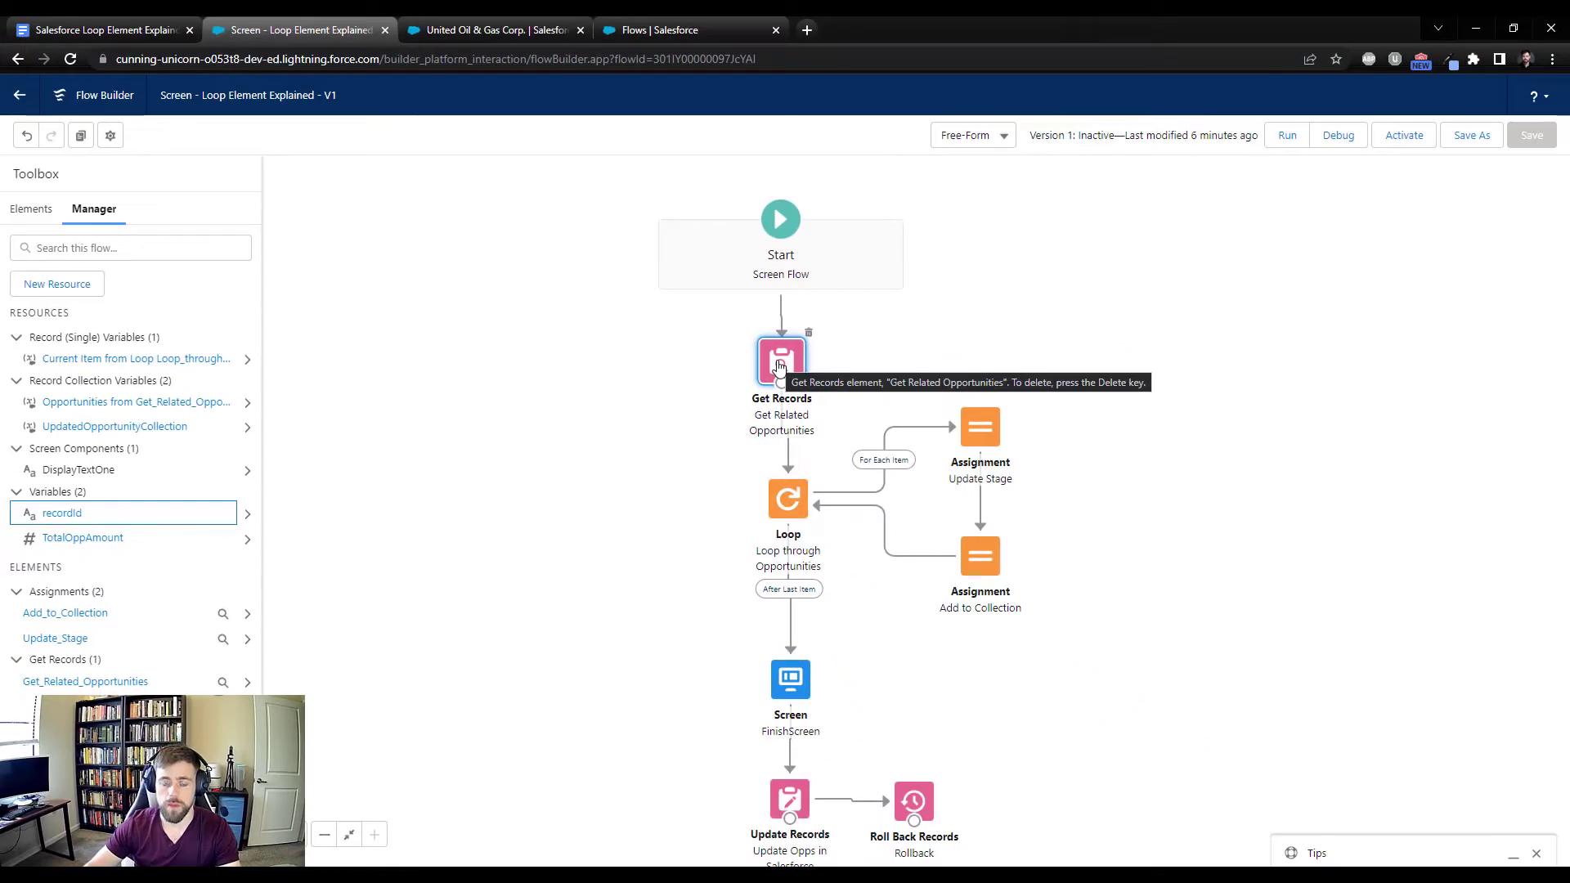
Reopen the Get Related Opportunities element and review its AccountId condition and record storage options down to the end.
double_click(779, 366)
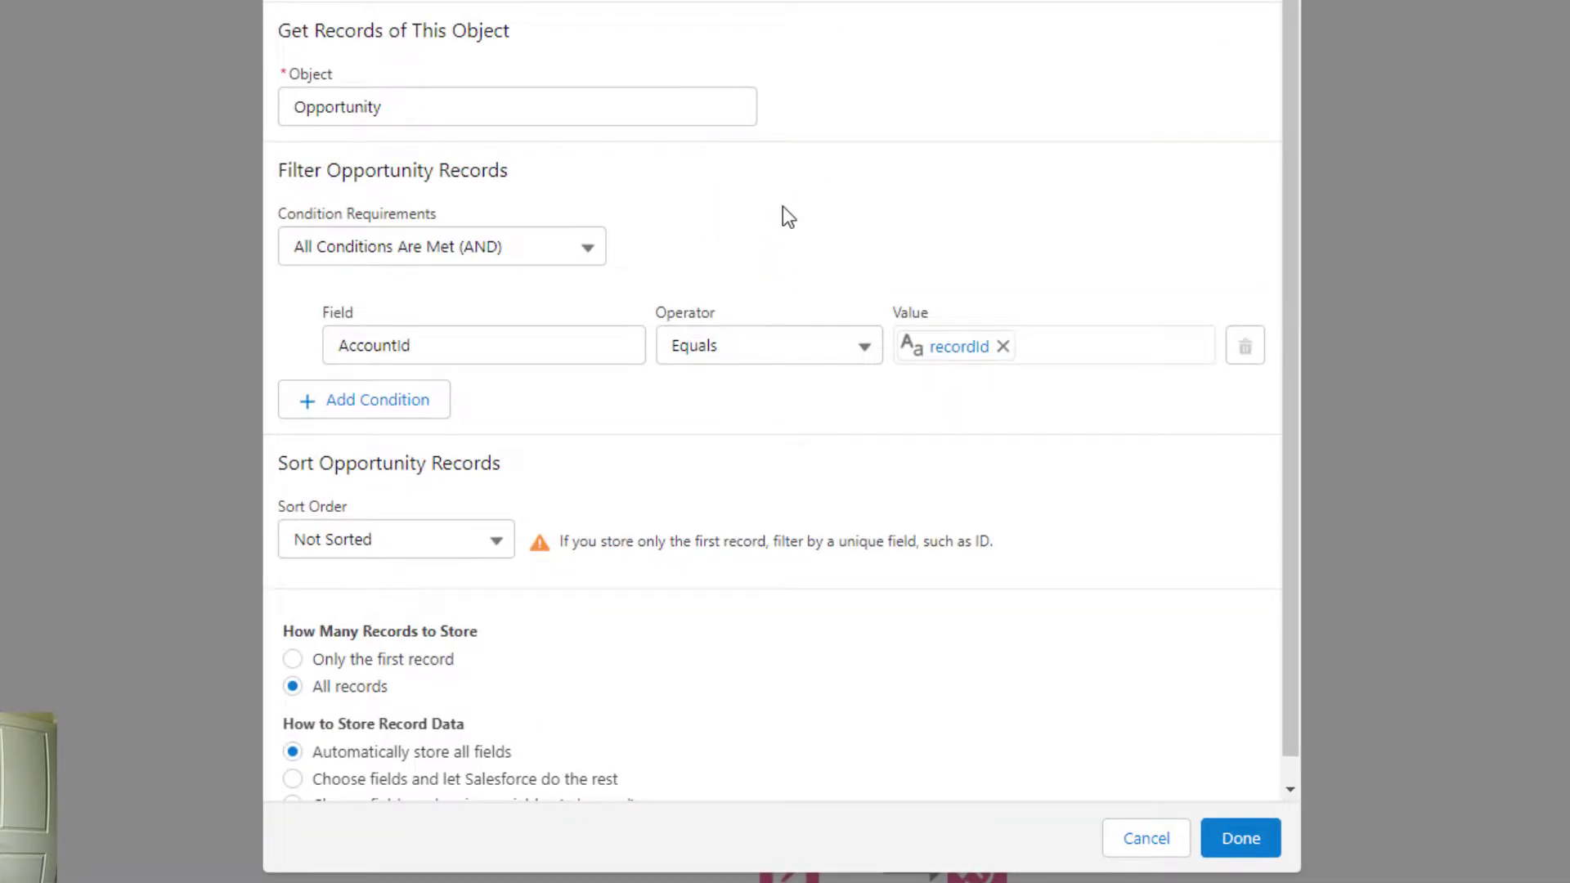
scroll(782, 214, "down", 1)
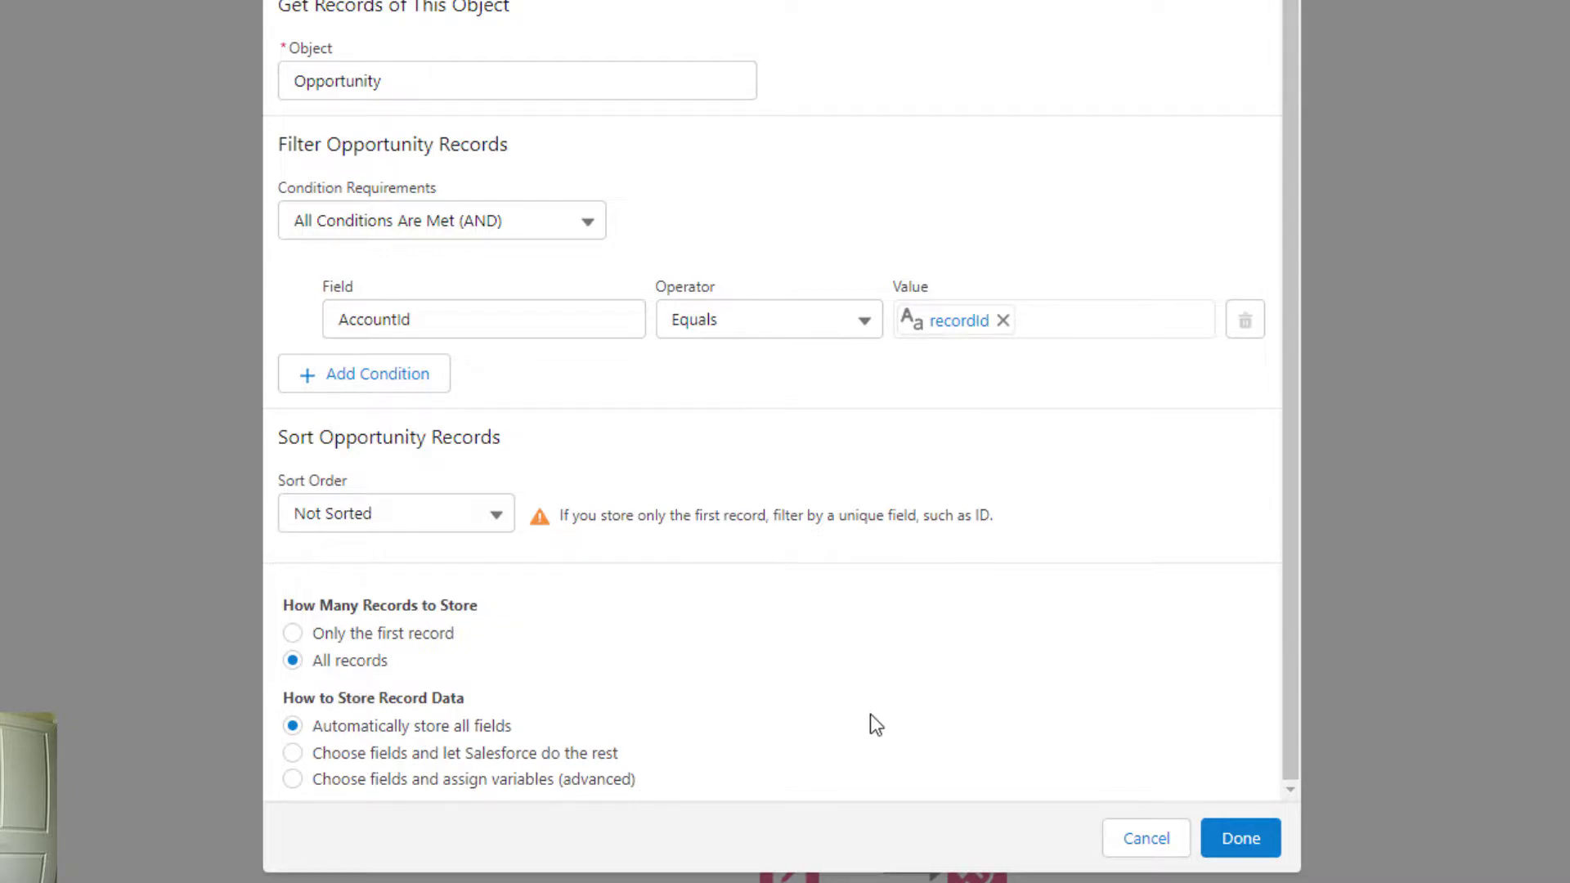
left_click(1237, 837)
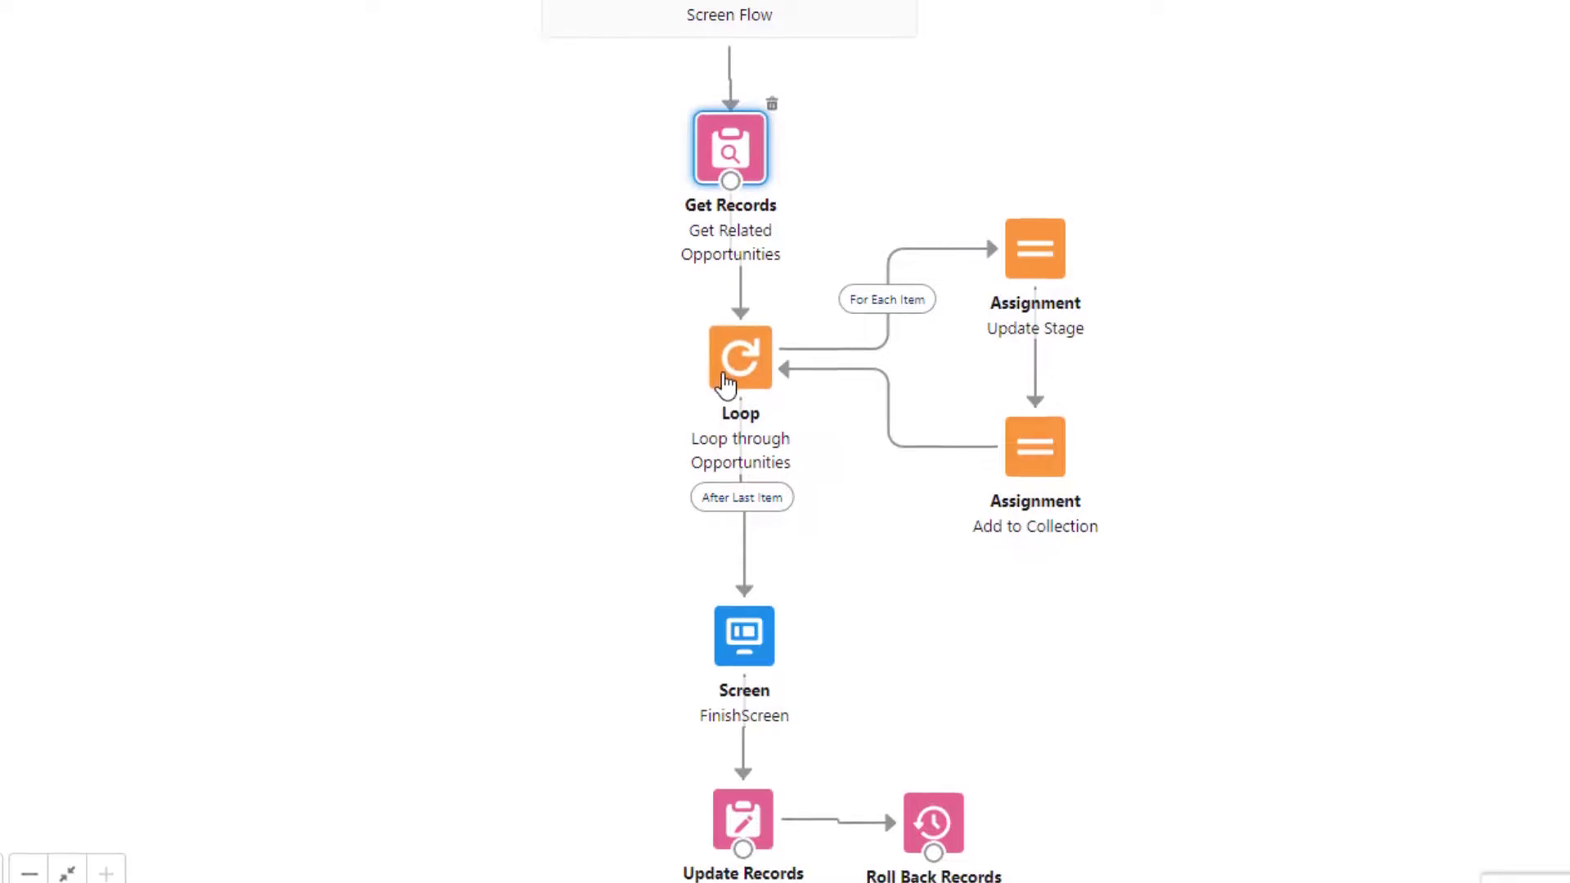
Open the Loop through Opportunities element and examine its collection variable and iteration direction.
left_click(726, 373)
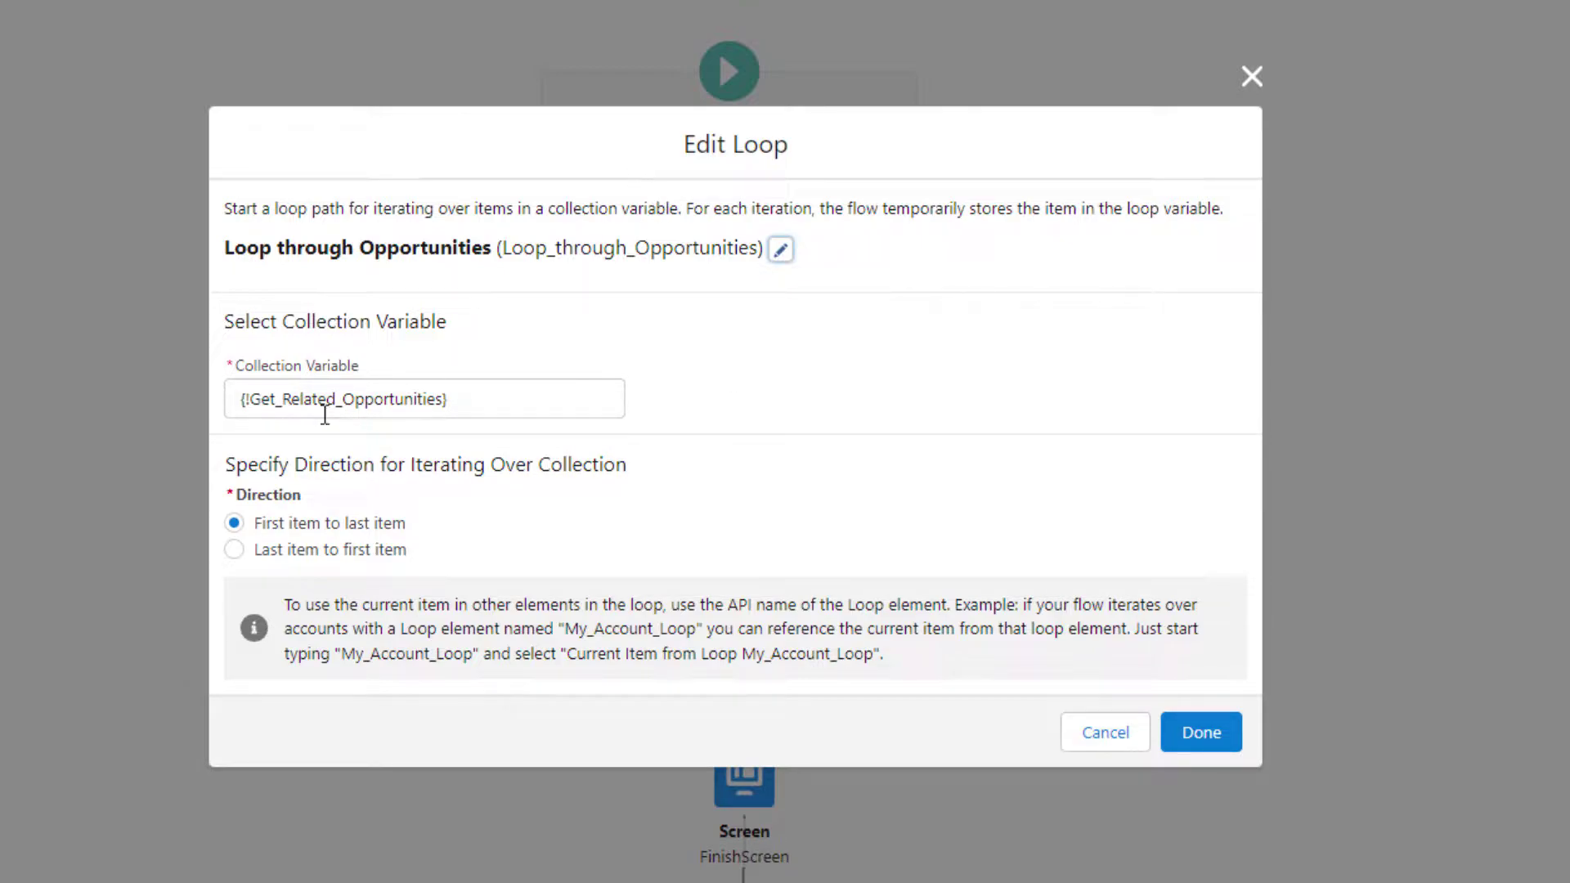
left_click_drag(466, 407, 202, 448)
left_click(667, 474)
left_click(1192, 736)
left_click_drag(1273, 718, 1142, 747)
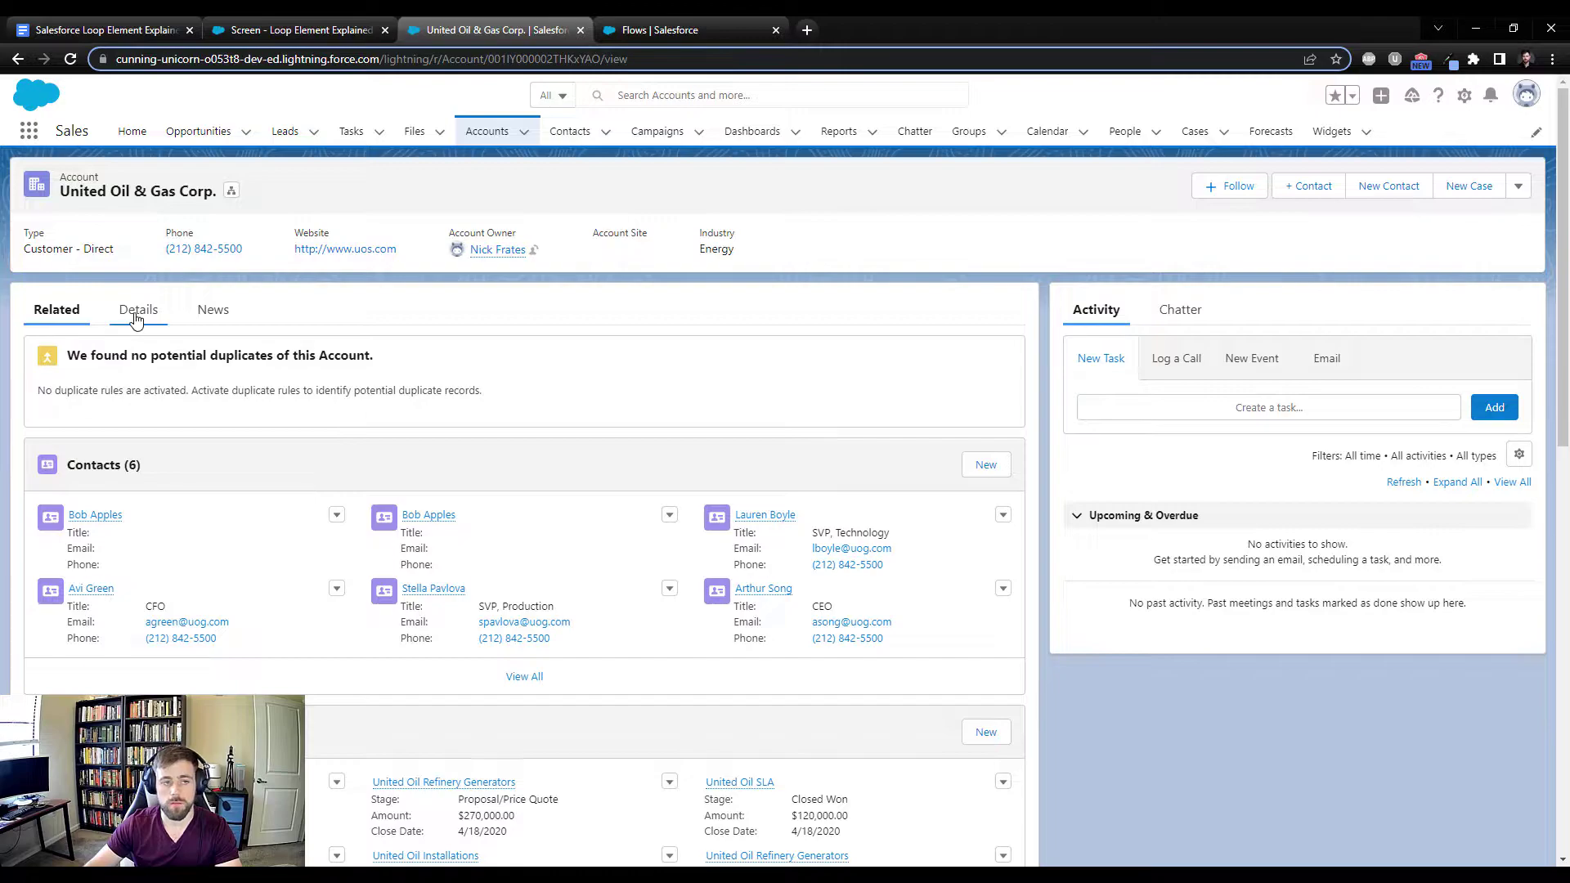
View the full list of opportunities related to the United Oil & Gas Corp. account, and return to the flow.
scroll(347, 468, "down", 3)
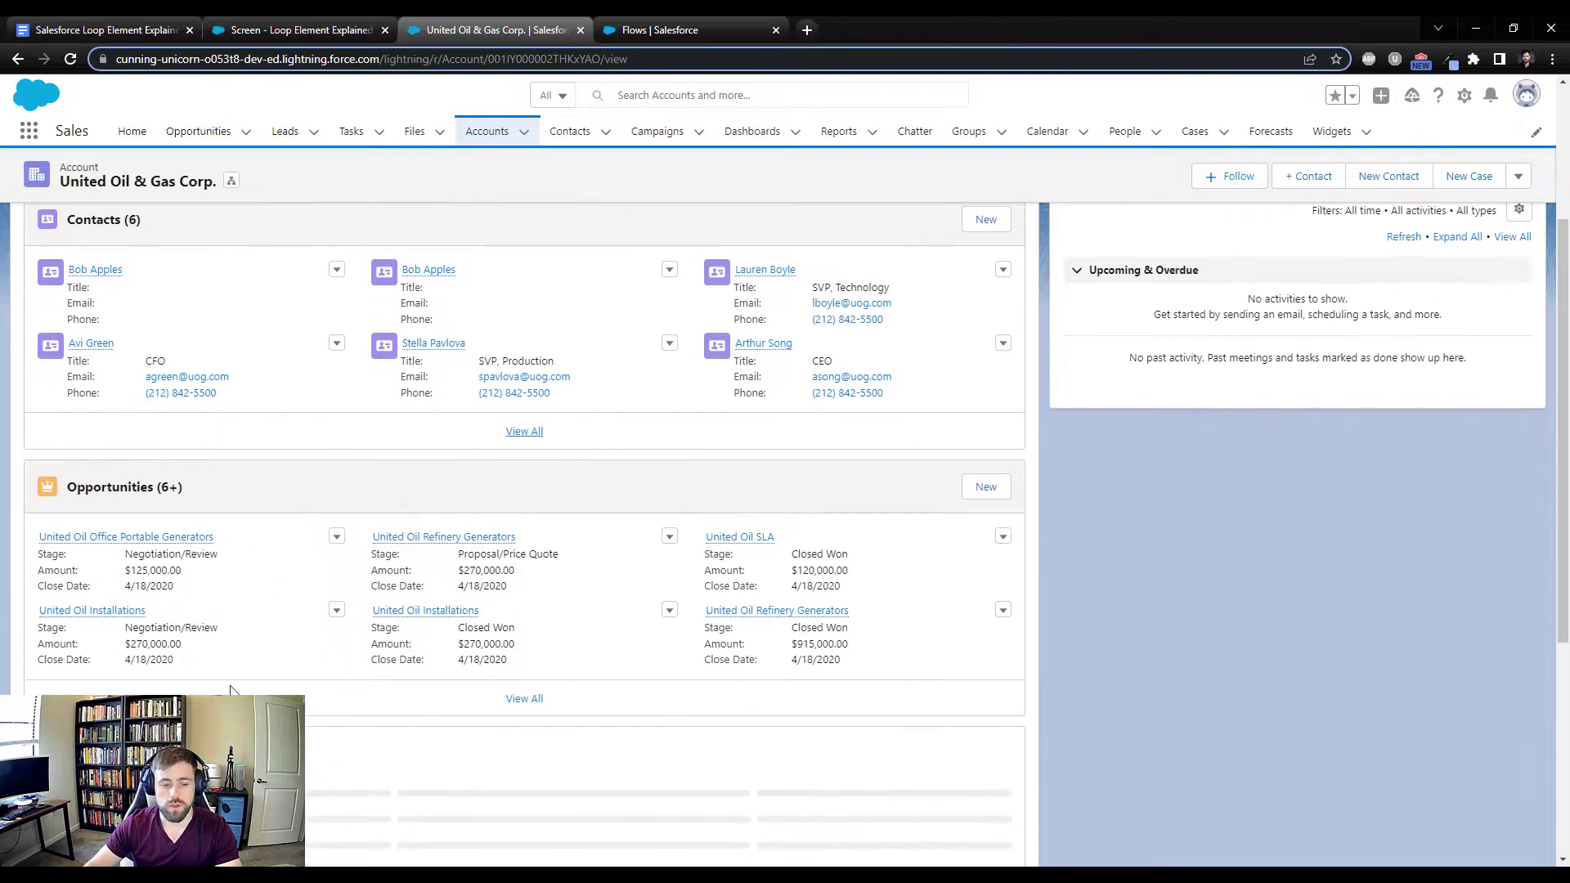
left_click(530, 699)
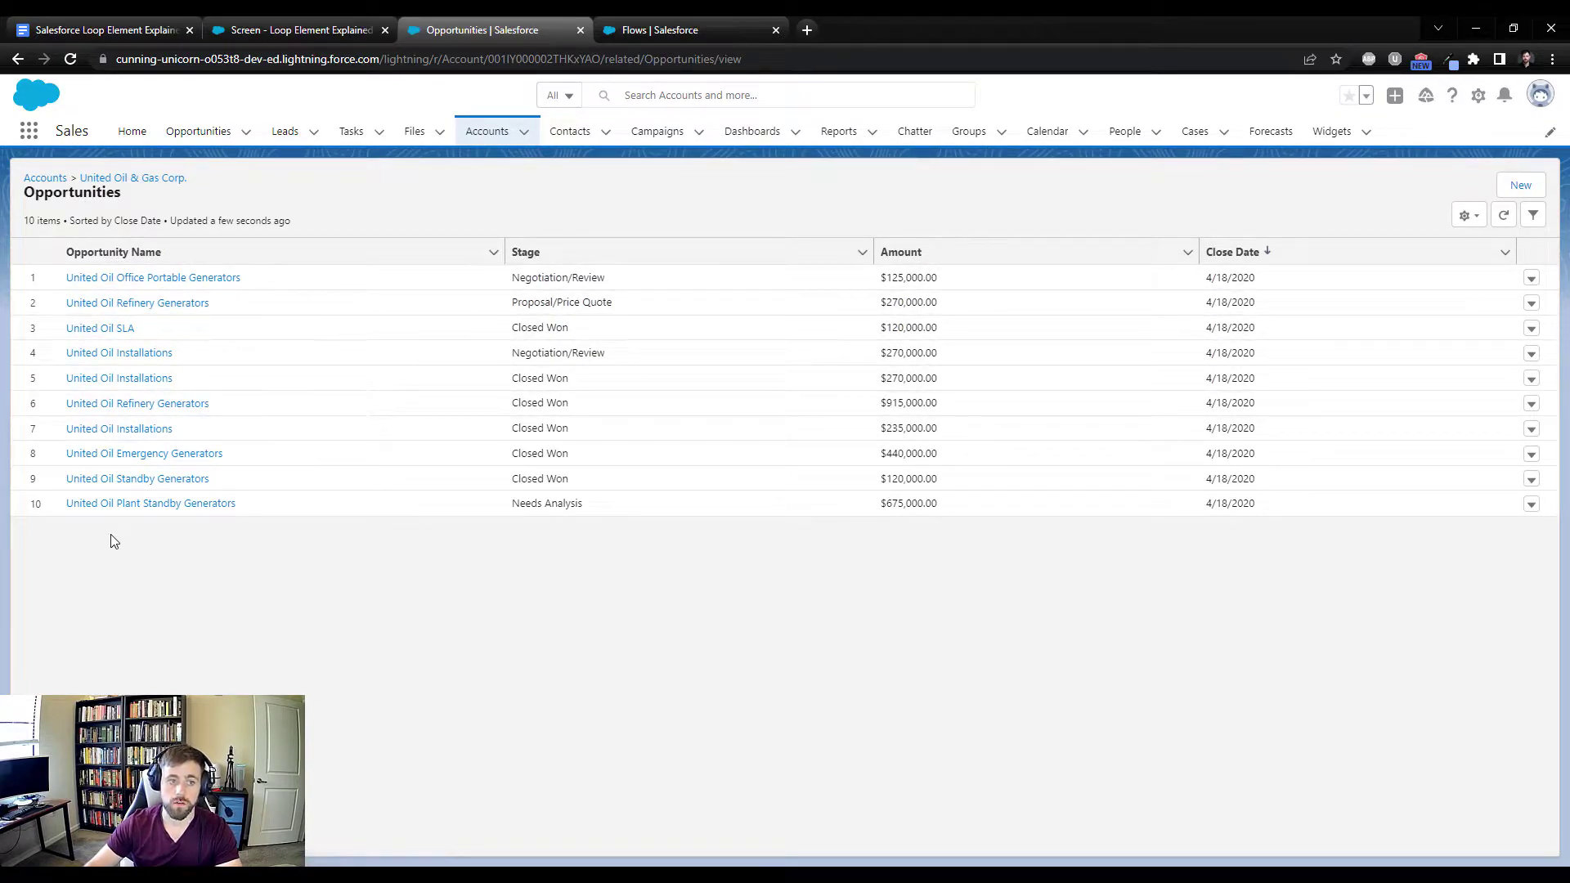
left_click(353, 20)
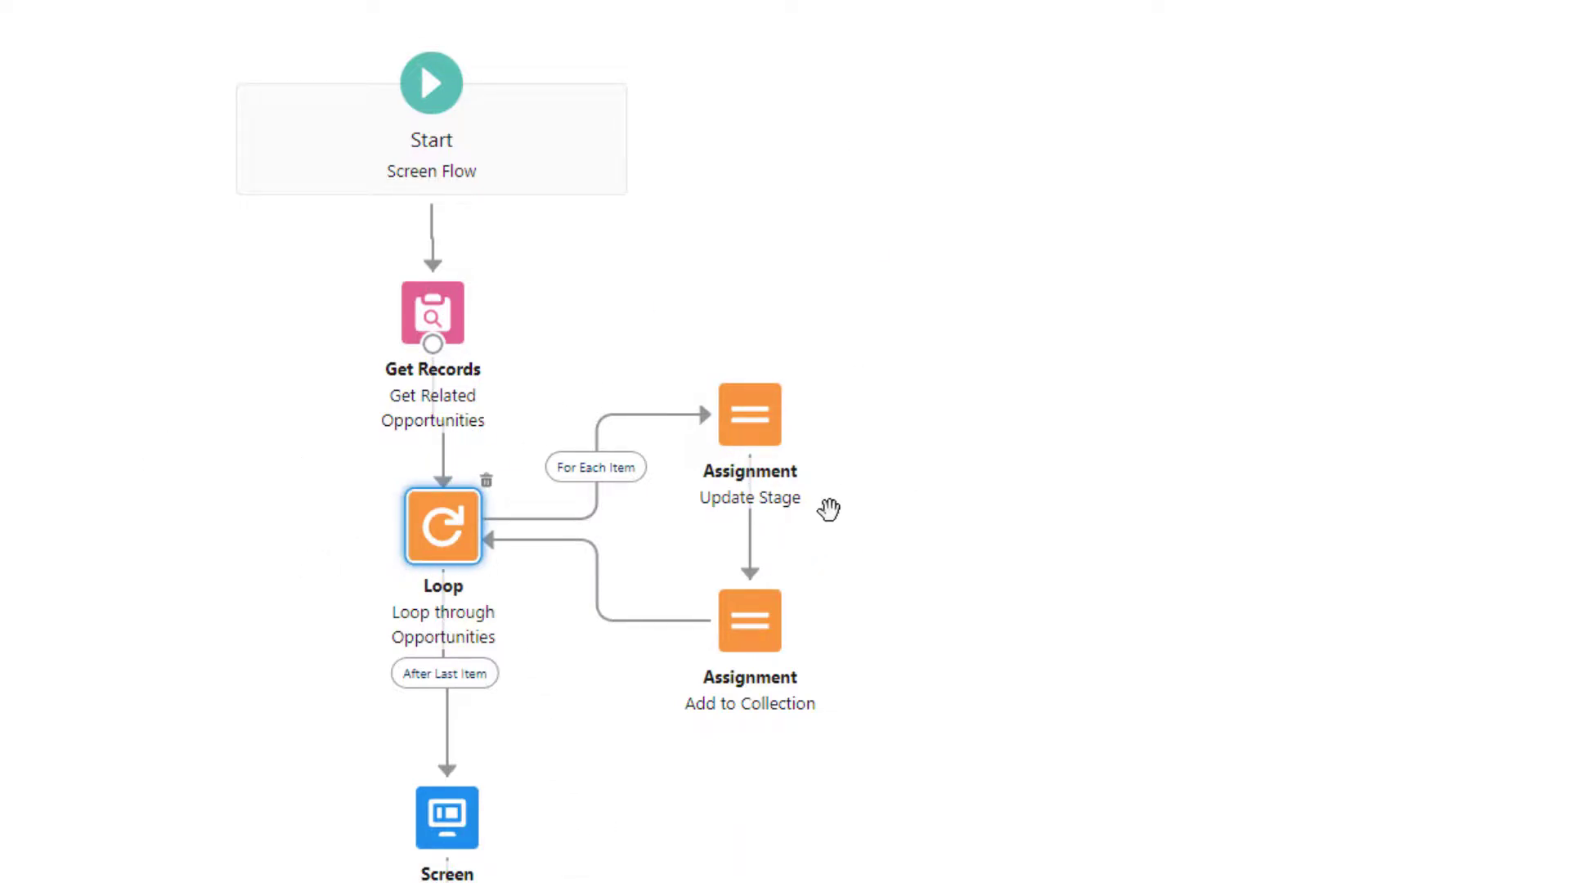
Open the Update Stage assignment and clear both the value and the variable of its first row.
double_click(745, 440)
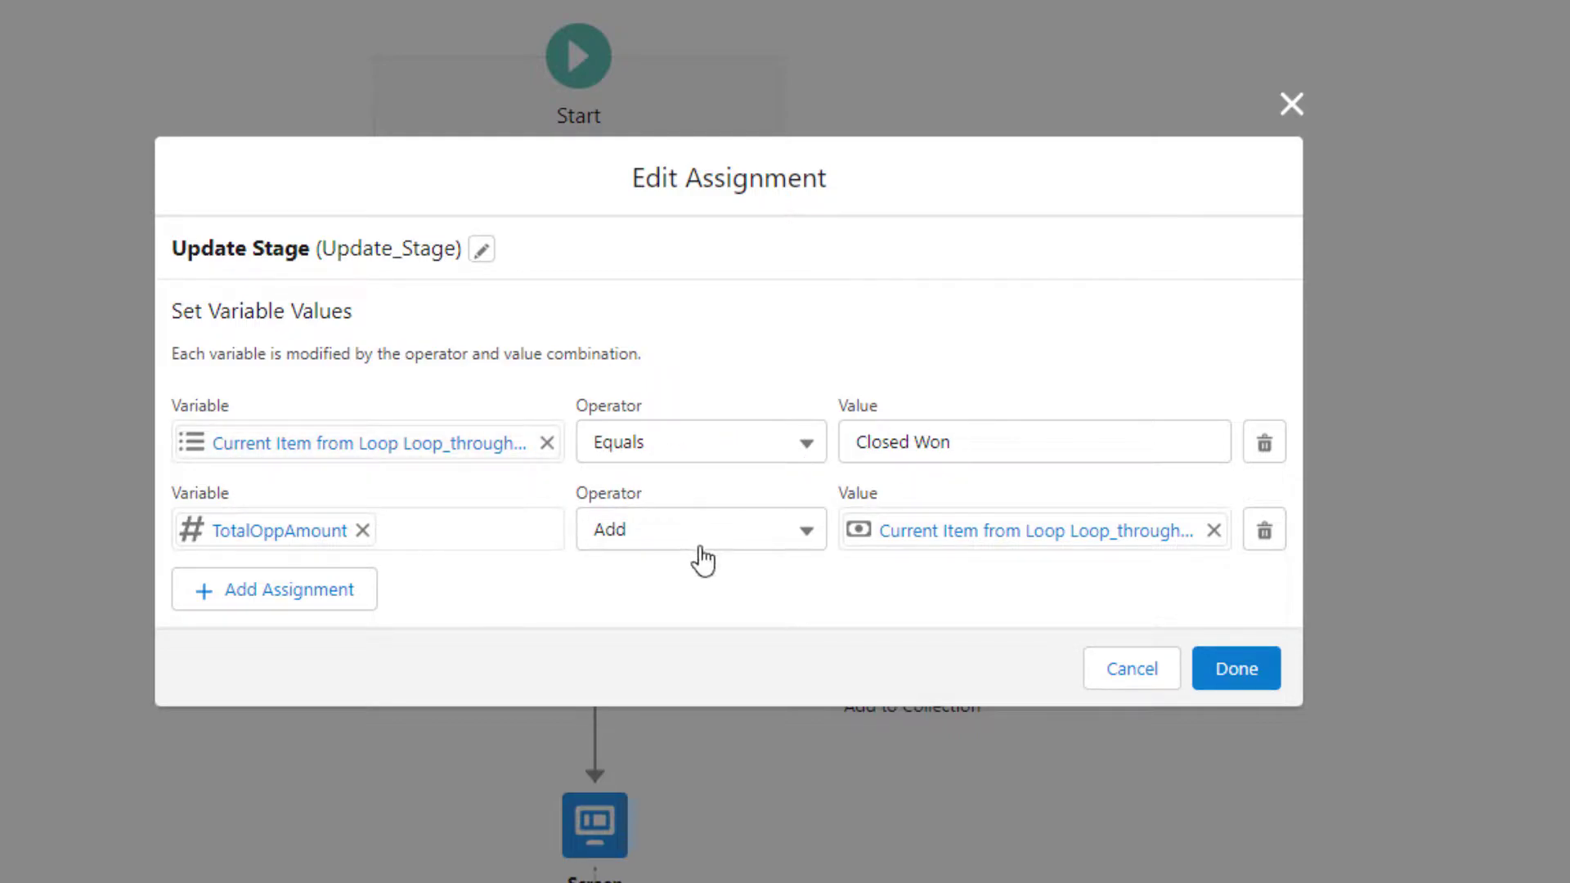
left_click(244, 444)
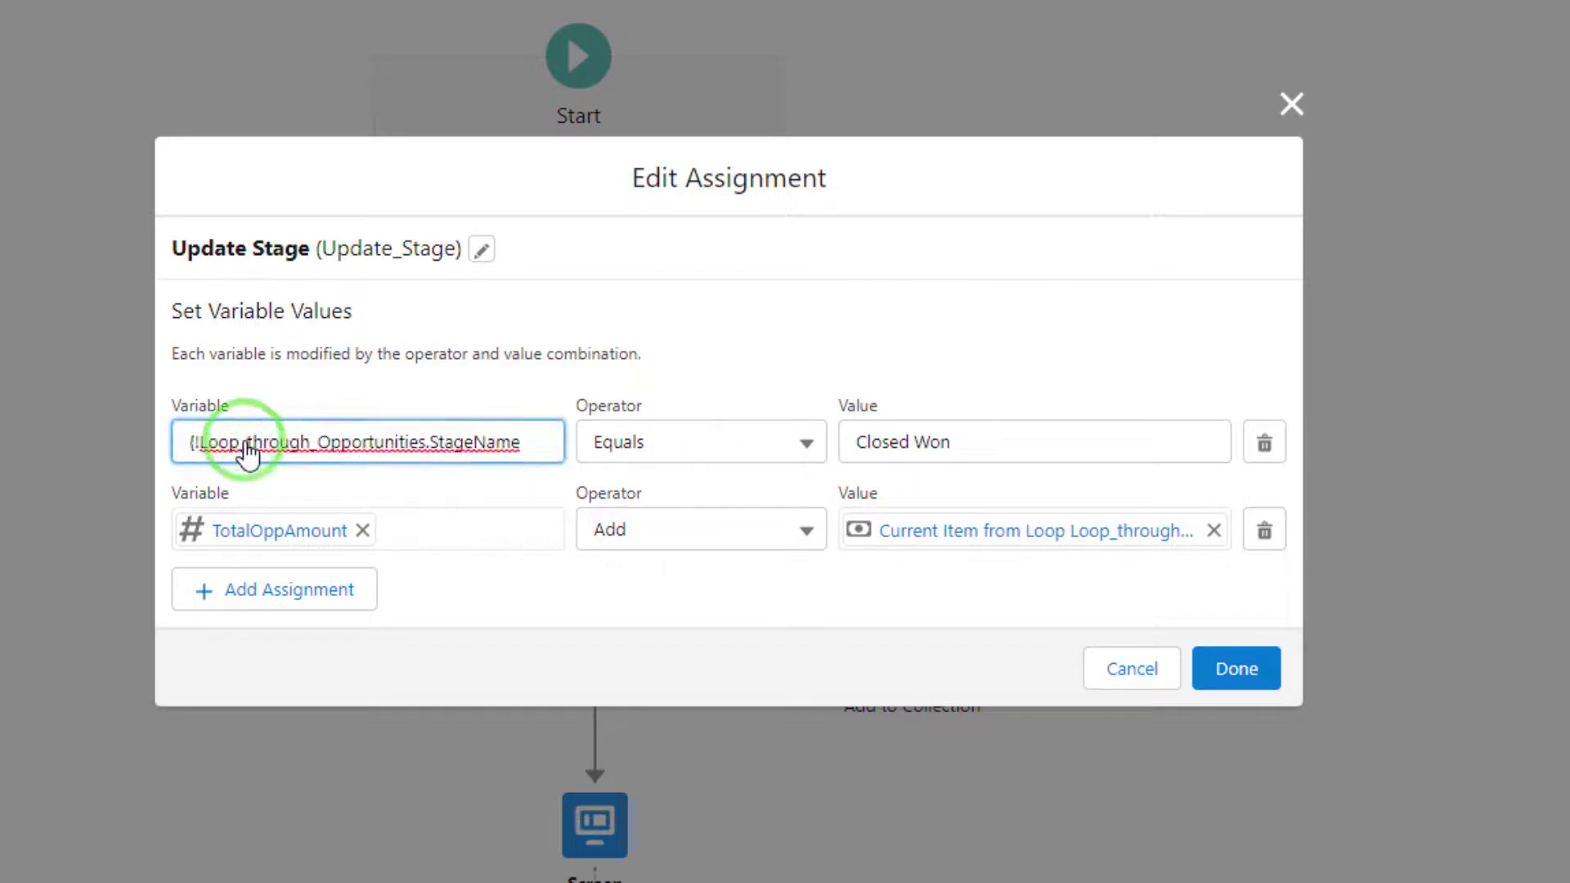
left_click(311, 372)
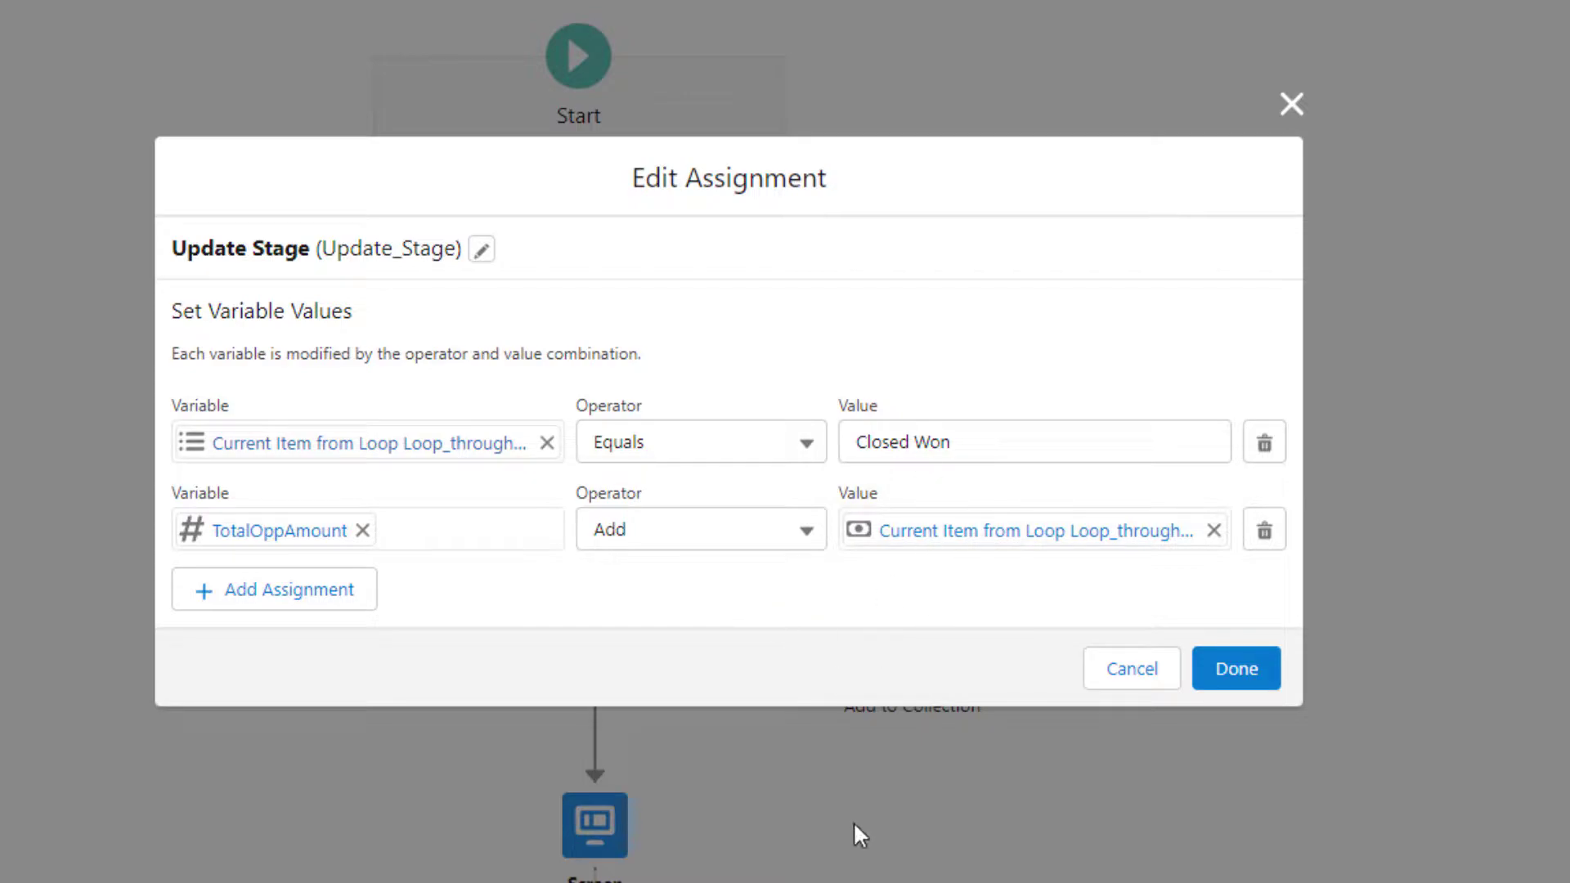
left_click_drag(964, 459, 794, 455)
key("BackSpace")
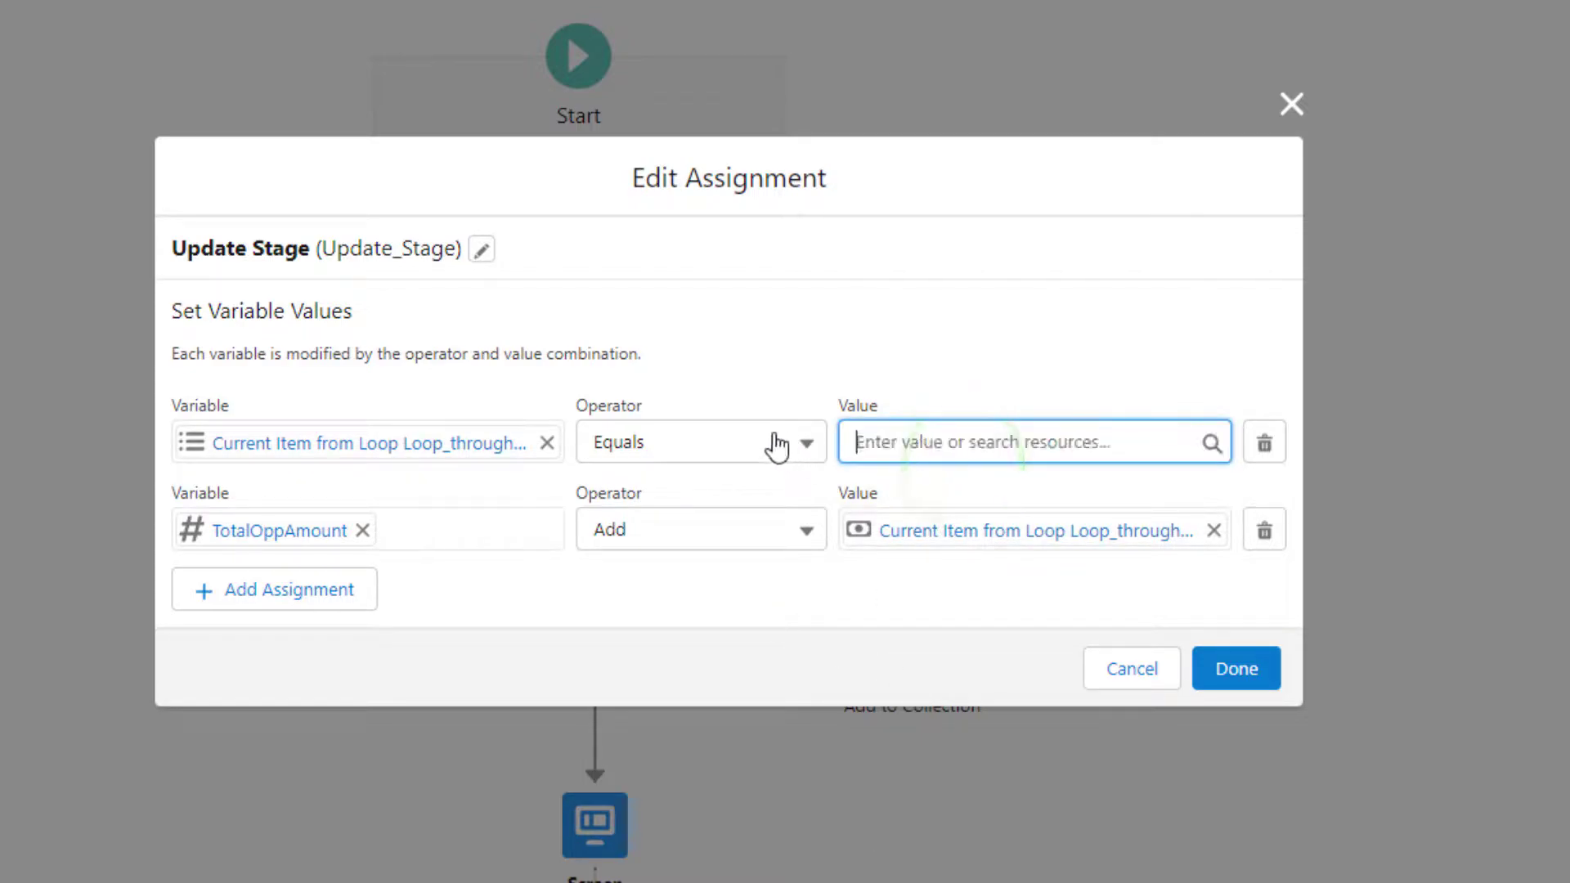
left_click(624, 449)
left_click(638, 495)
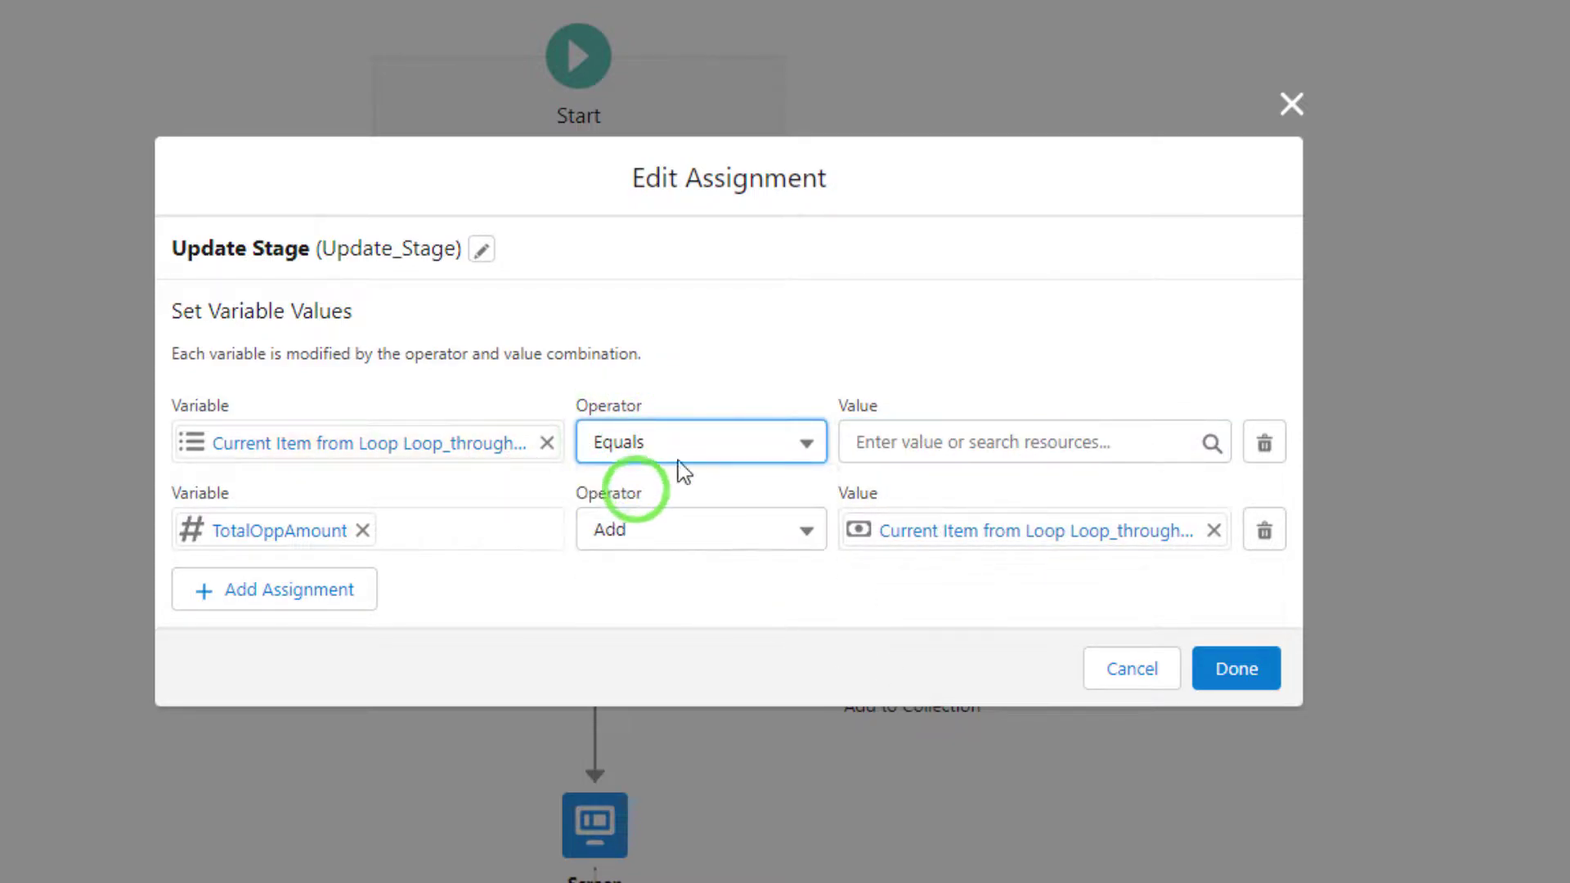
left_click(528, 446)
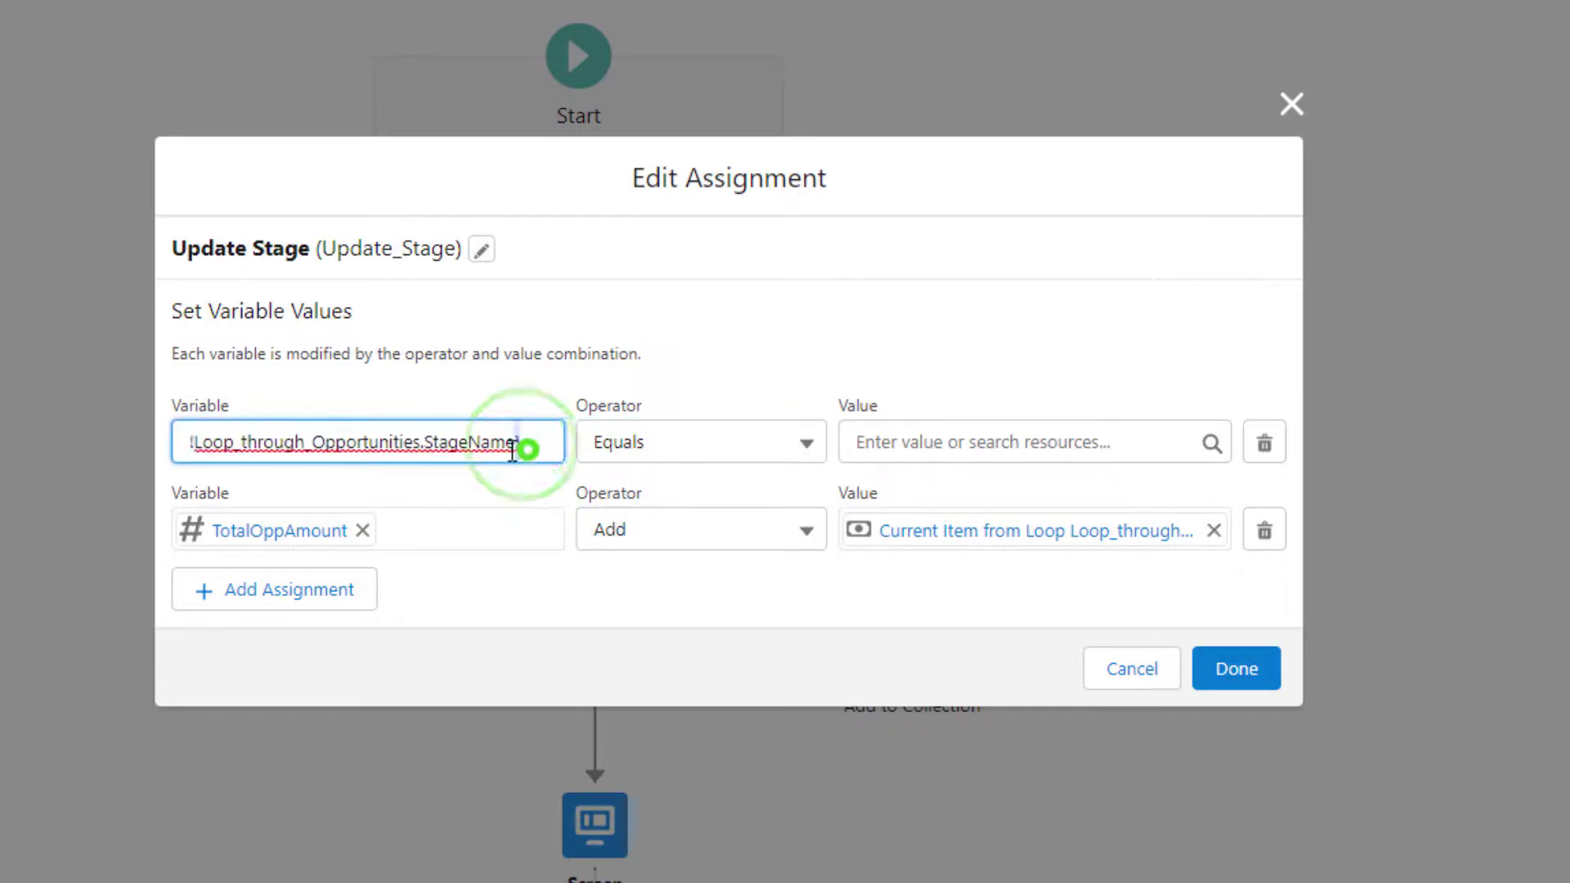
key("BackSpace")
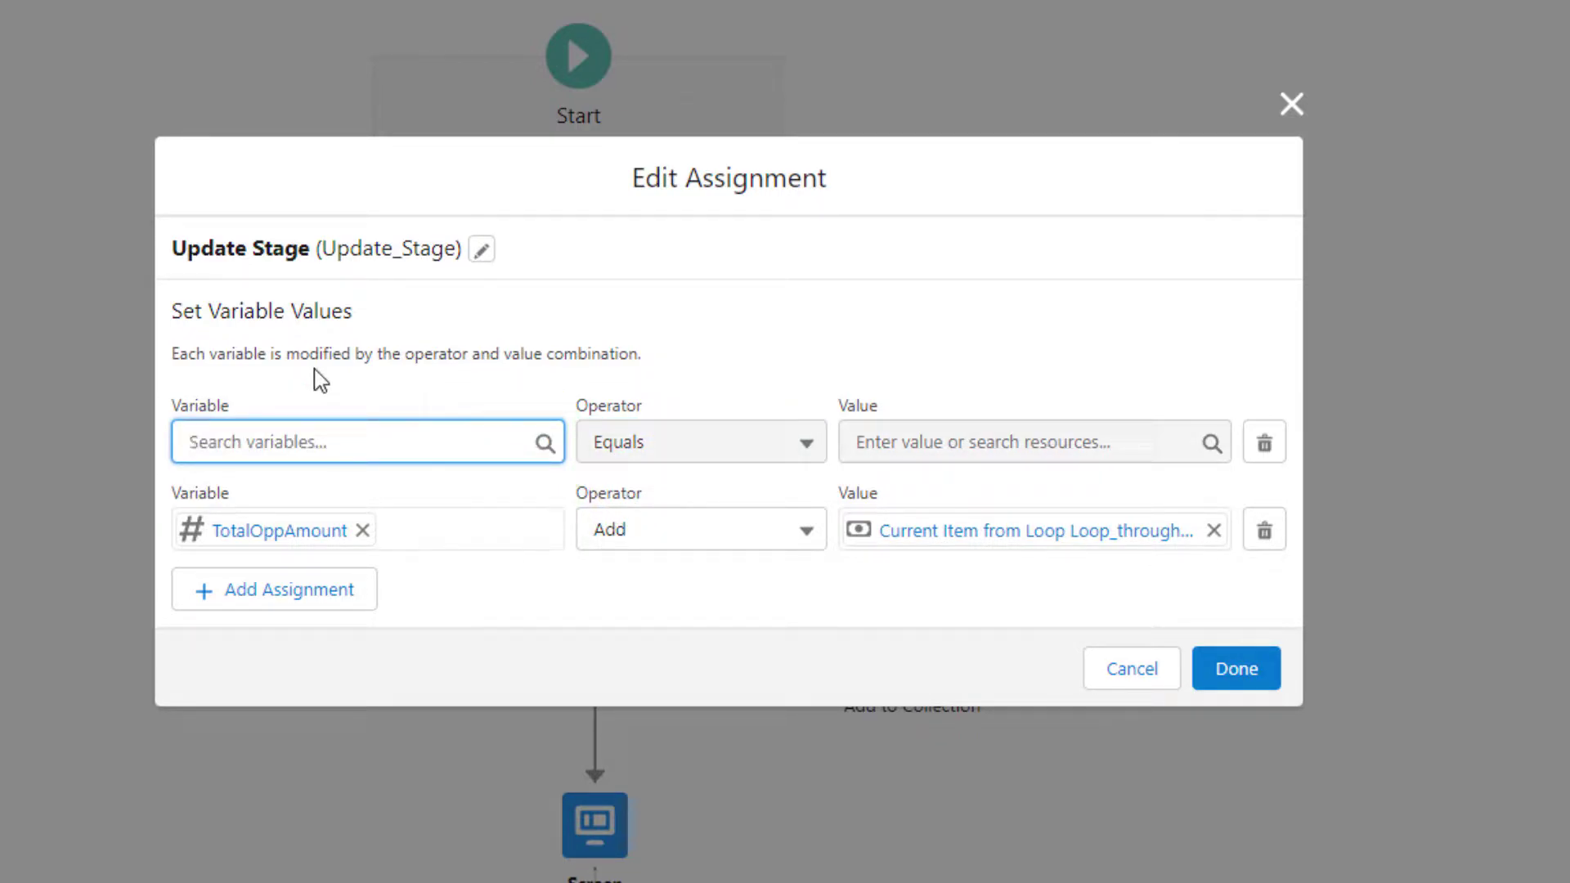
left_click_drag(694, 277, 642, 319)
left_click(317, 374)
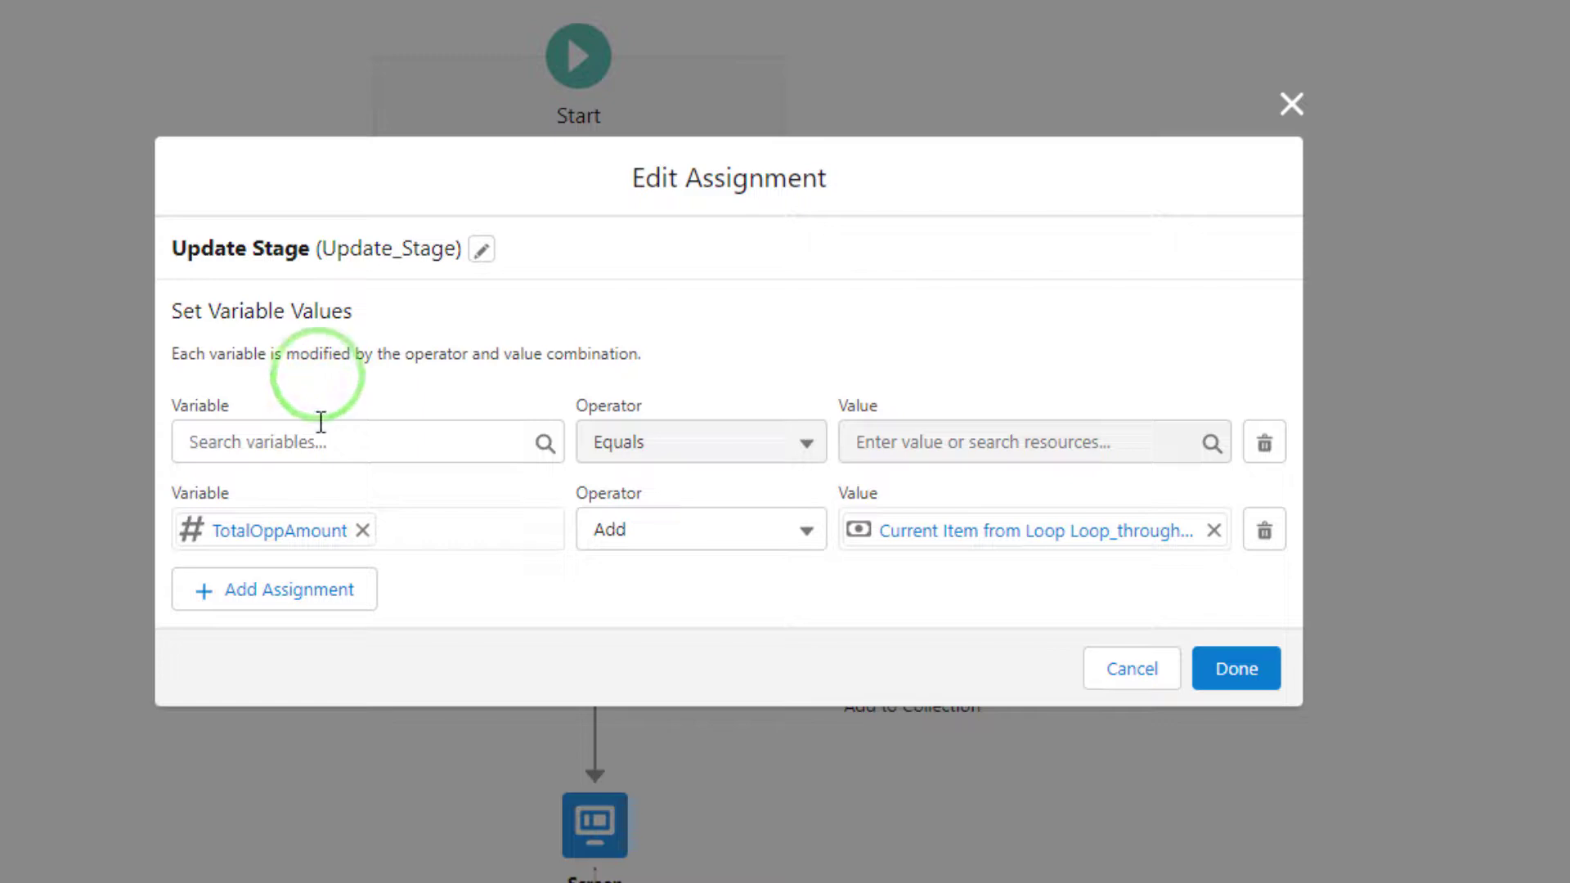
left_click(781, 279)
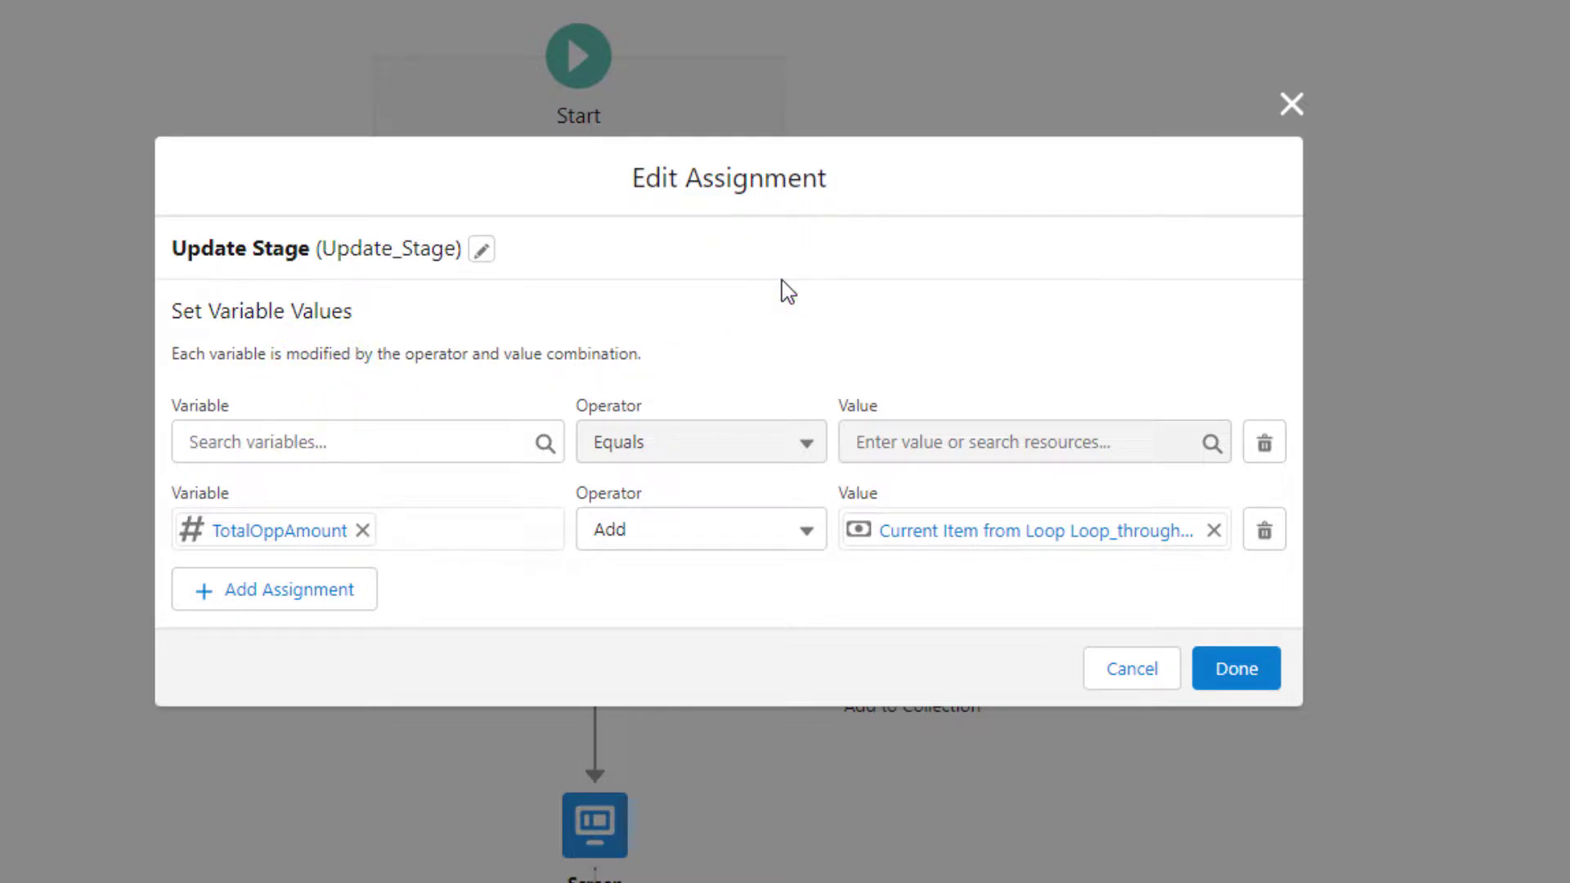
Set the first row's variable to the StageName field of the current item from Loop_through_Opportunities.
left_click(305, 447)
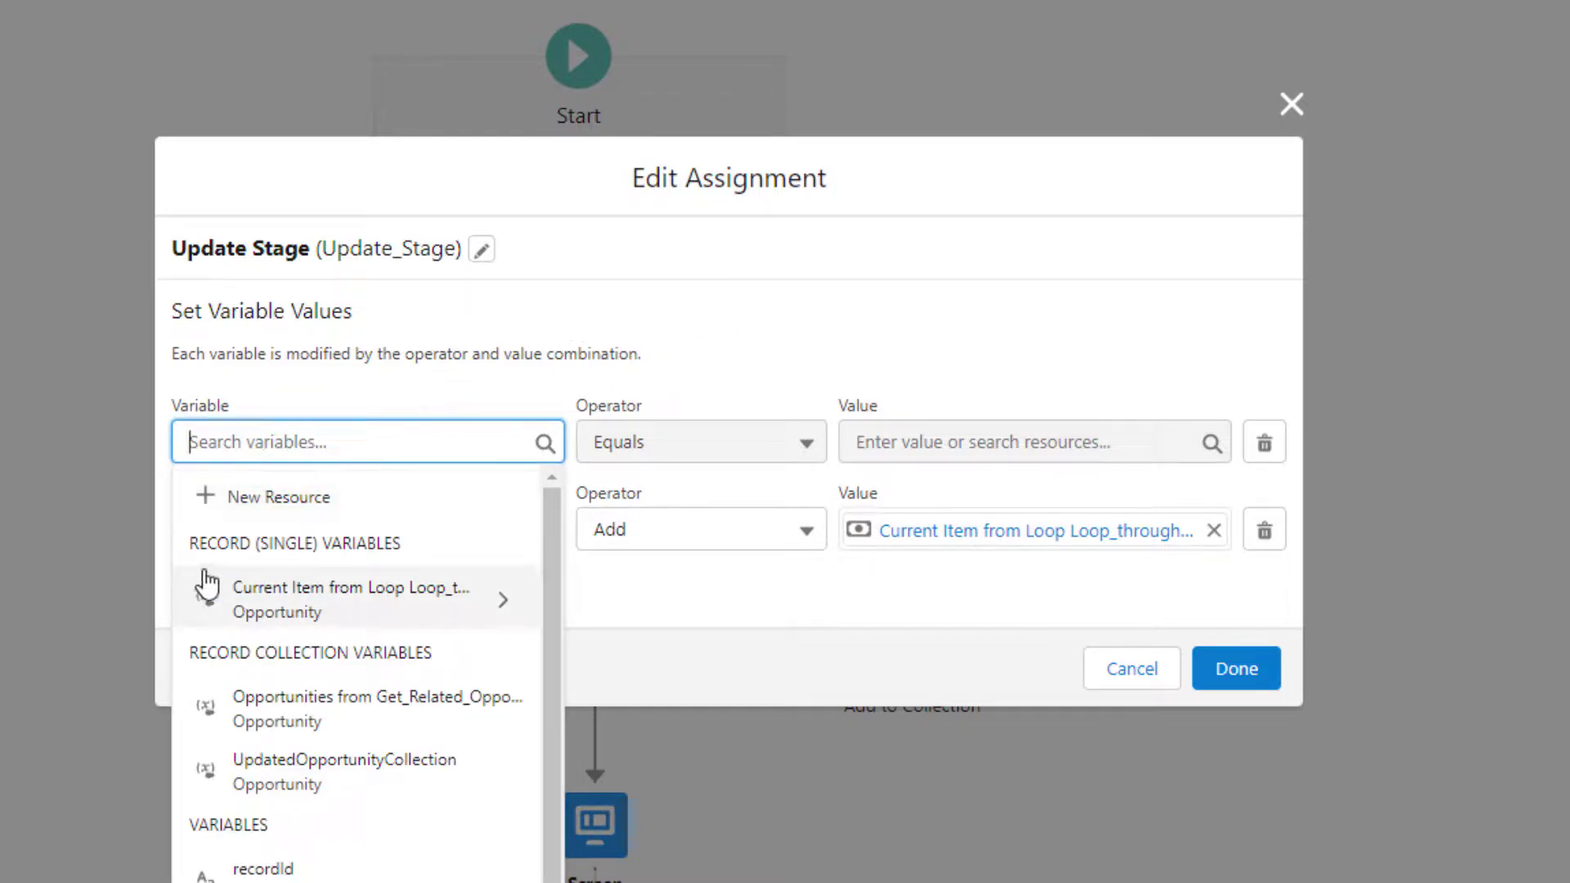
scroll(350, 793, "down", 1)
scroll(350, 876, "up", 1)
scroll(360, 736, "down", 1)
scroll(360, 736, "up", 1)
left_click(363, 612)
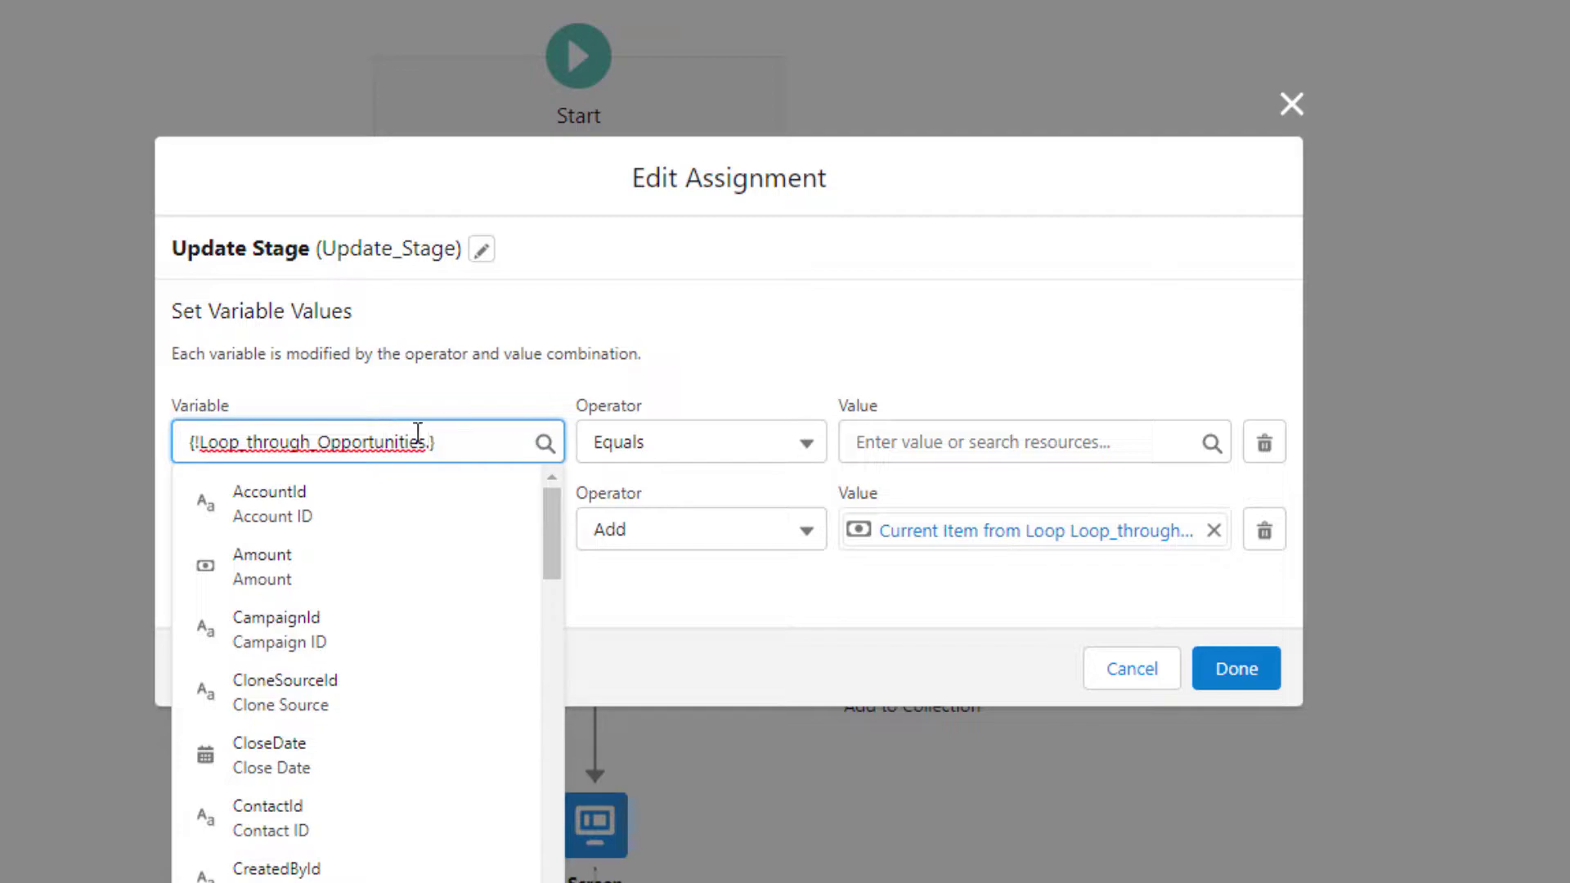
type(".")
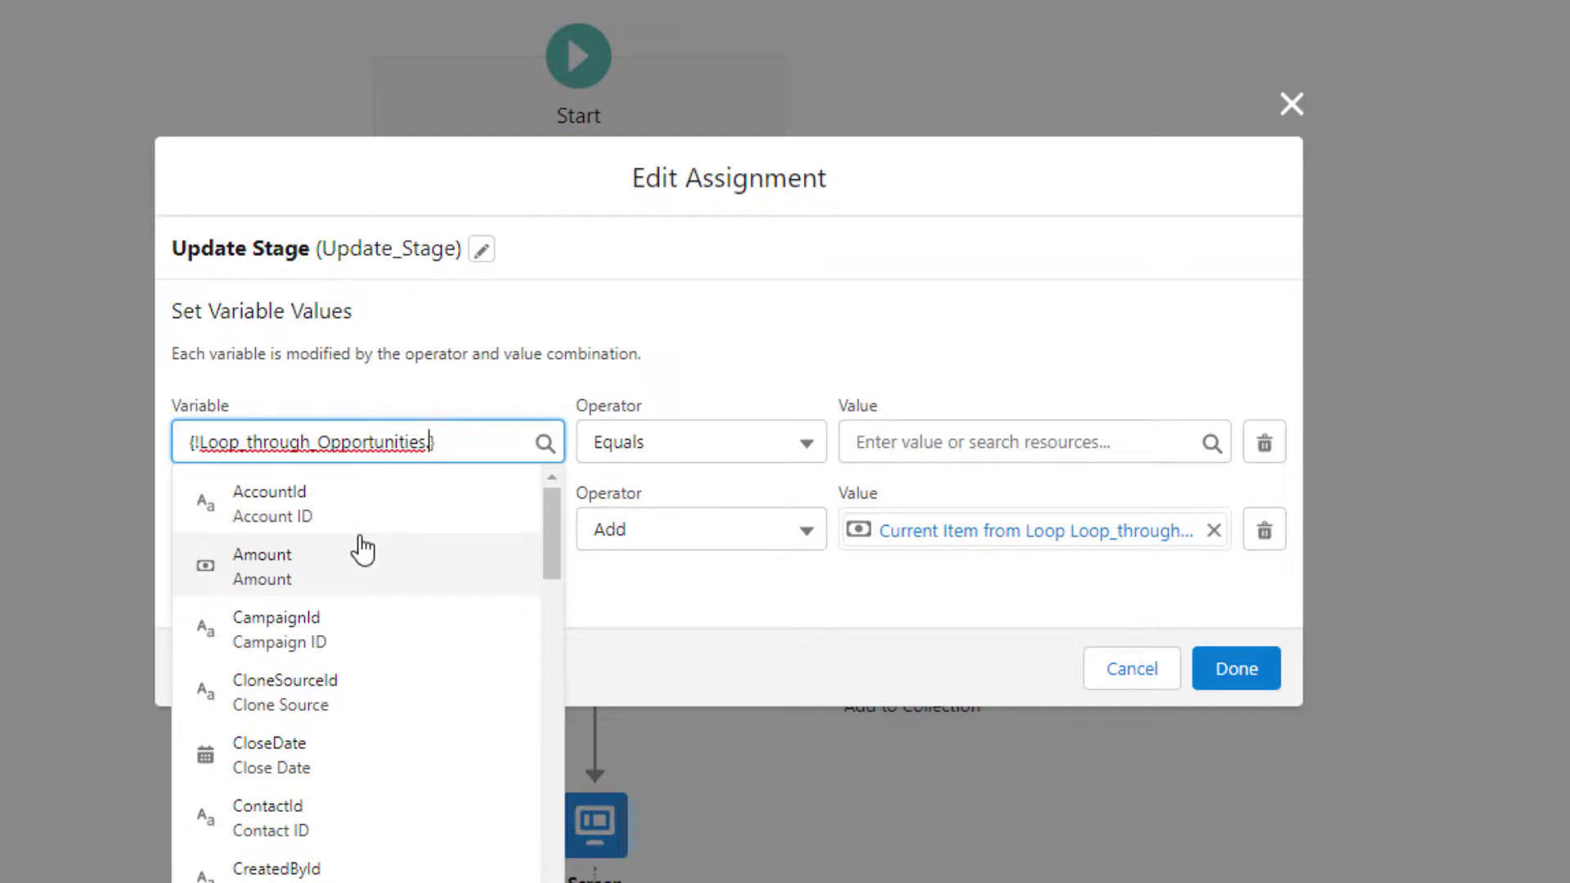
scroll(363, 550, "down", 1)
scroll(362, 550, "down", 1)
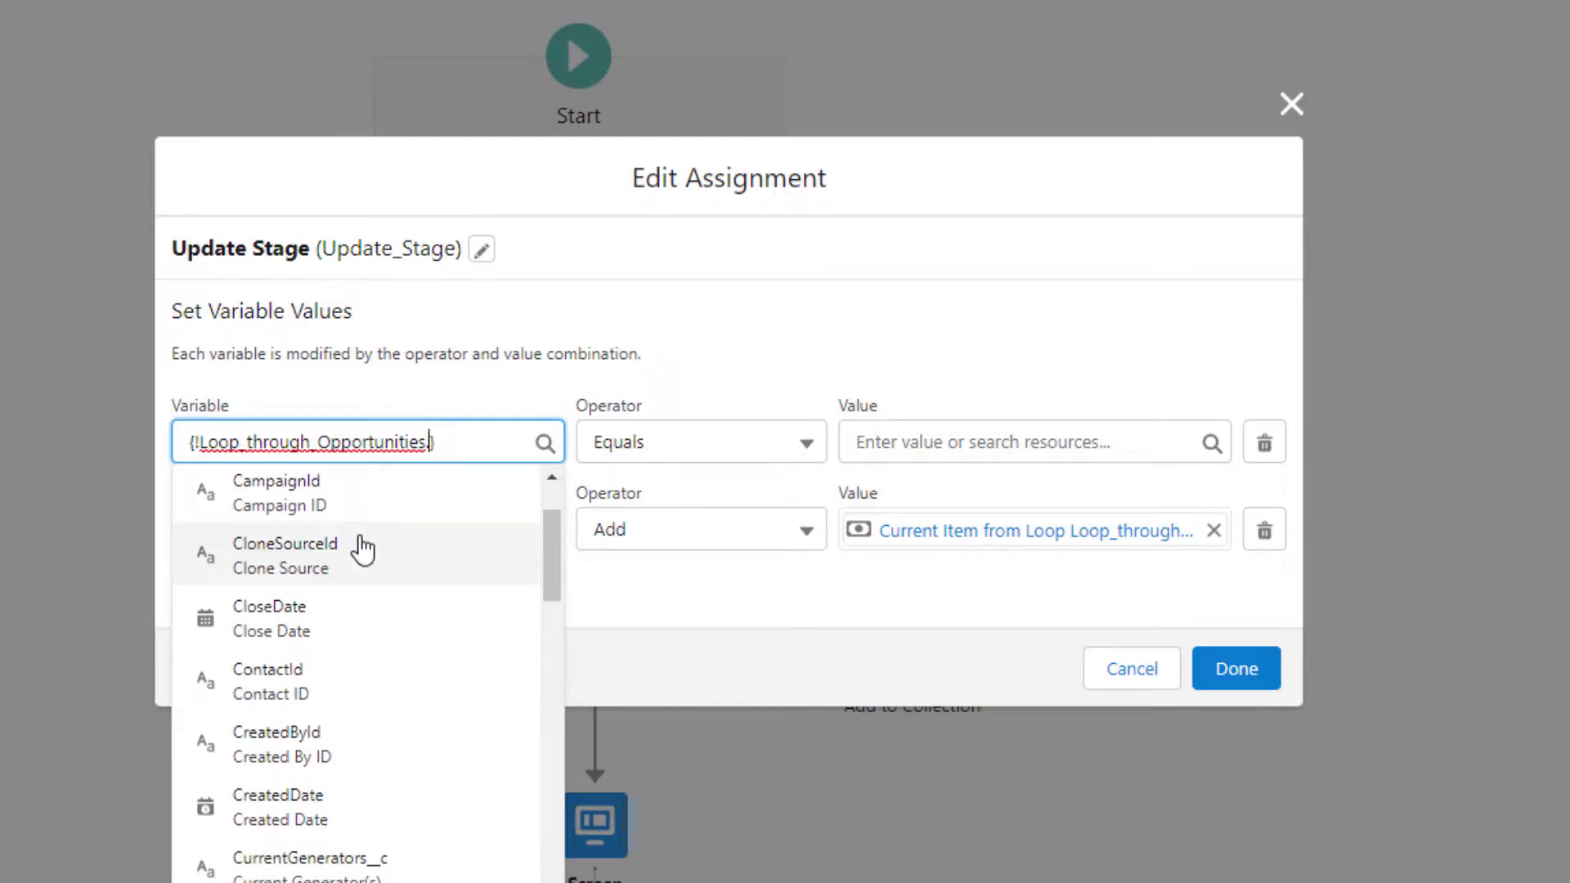
scroll(364, 548, "down", 5)
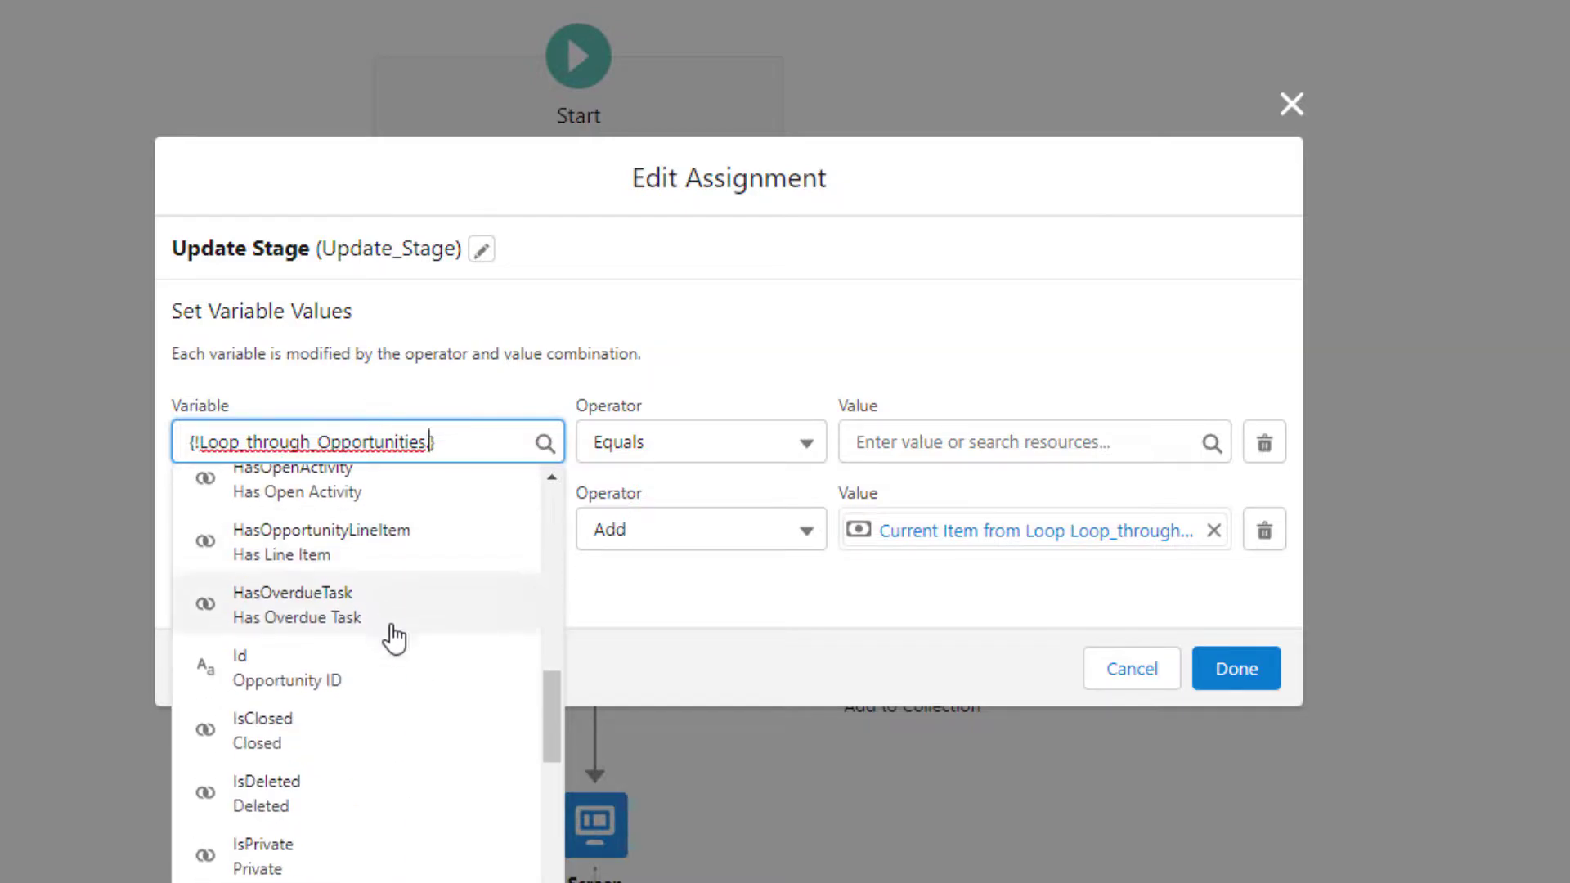
scroll(409, 619, "down", 3)
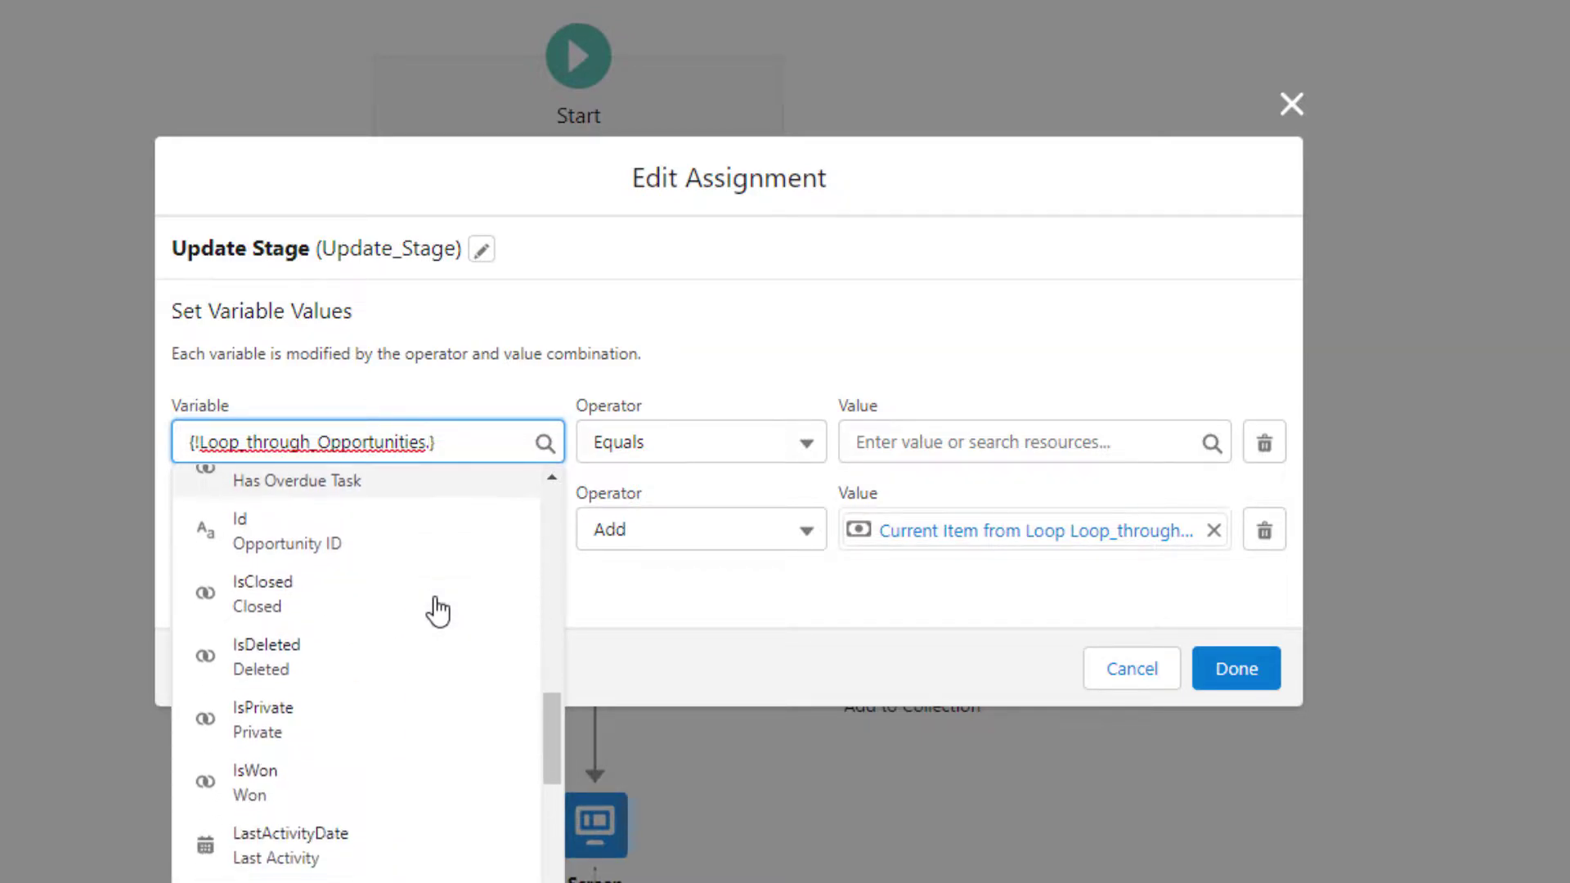
scroll(409, 620, "down", 10)
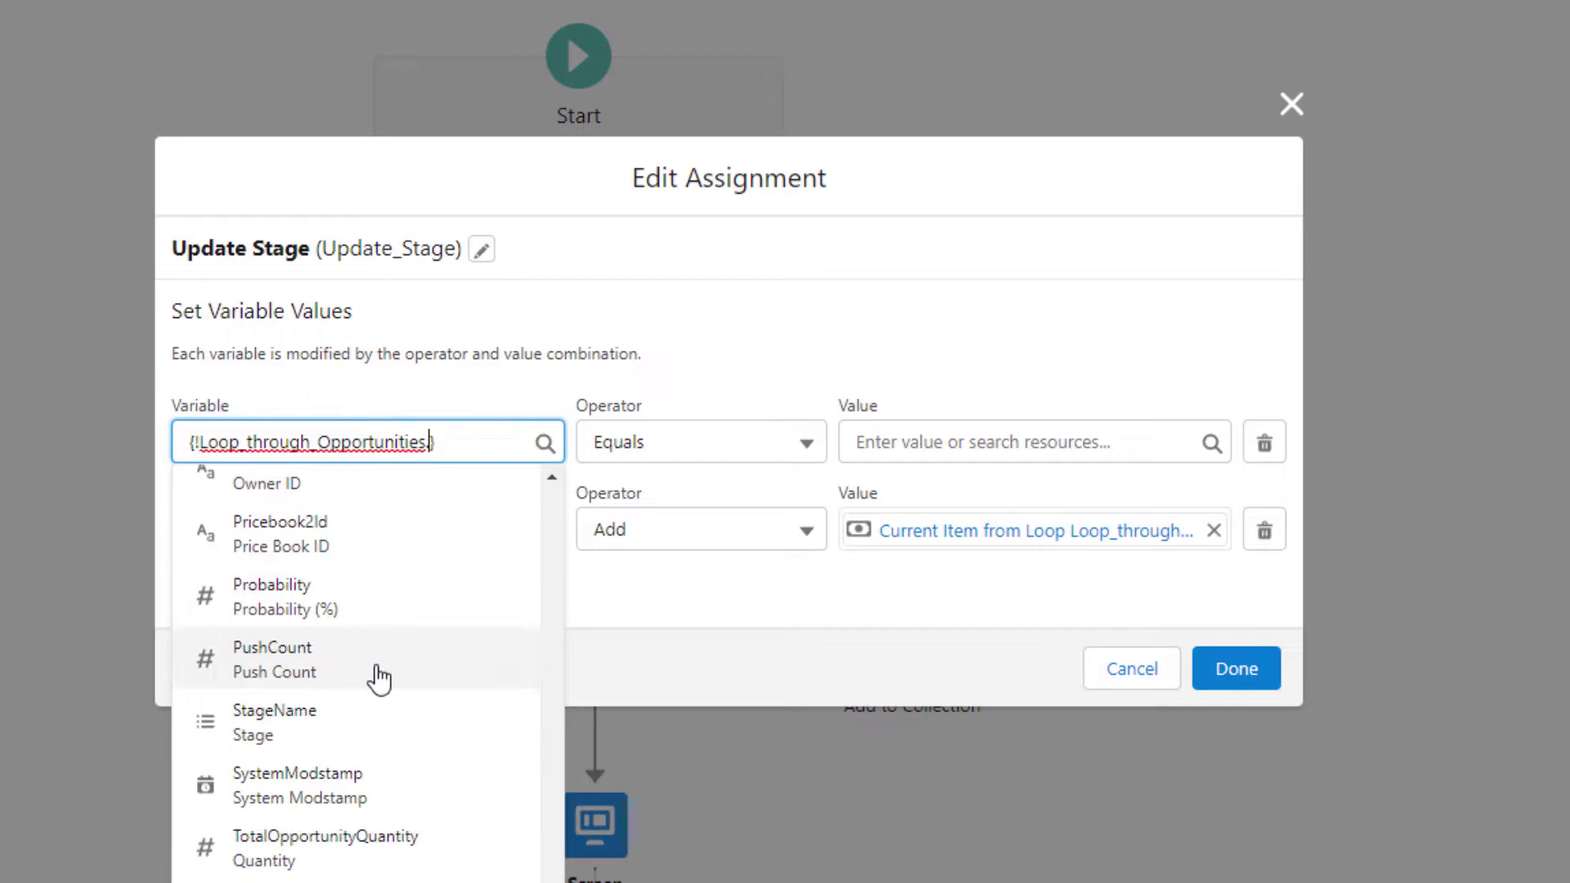
left_click(237, 730)
left_click(895, 361)
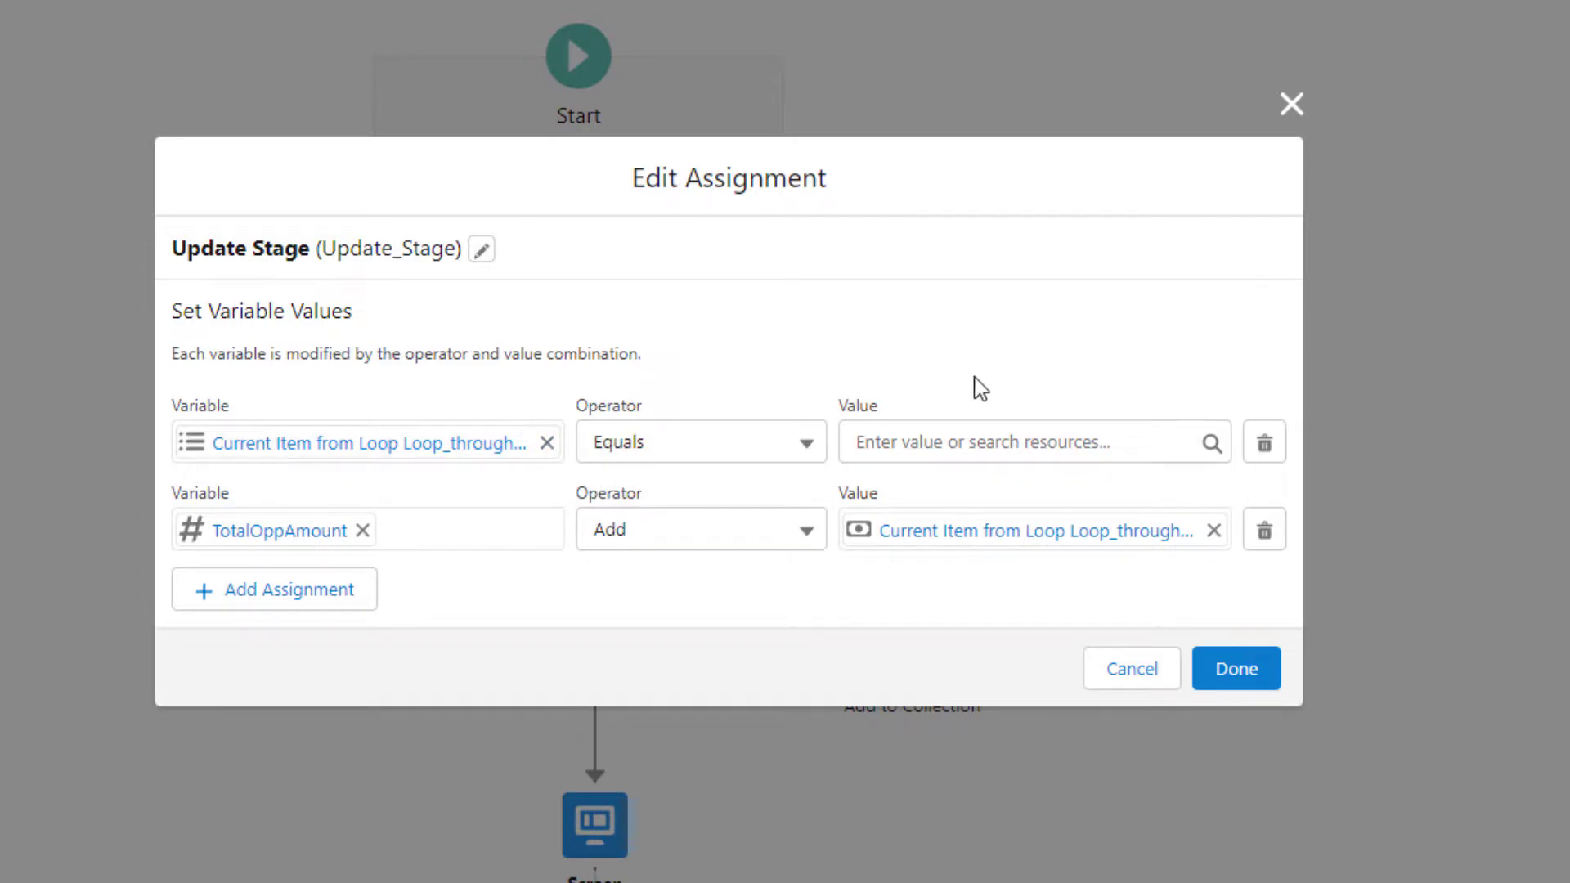
Set the value of the StageName assignment row to the picklist value Closed Won.
left_click(940, 440)
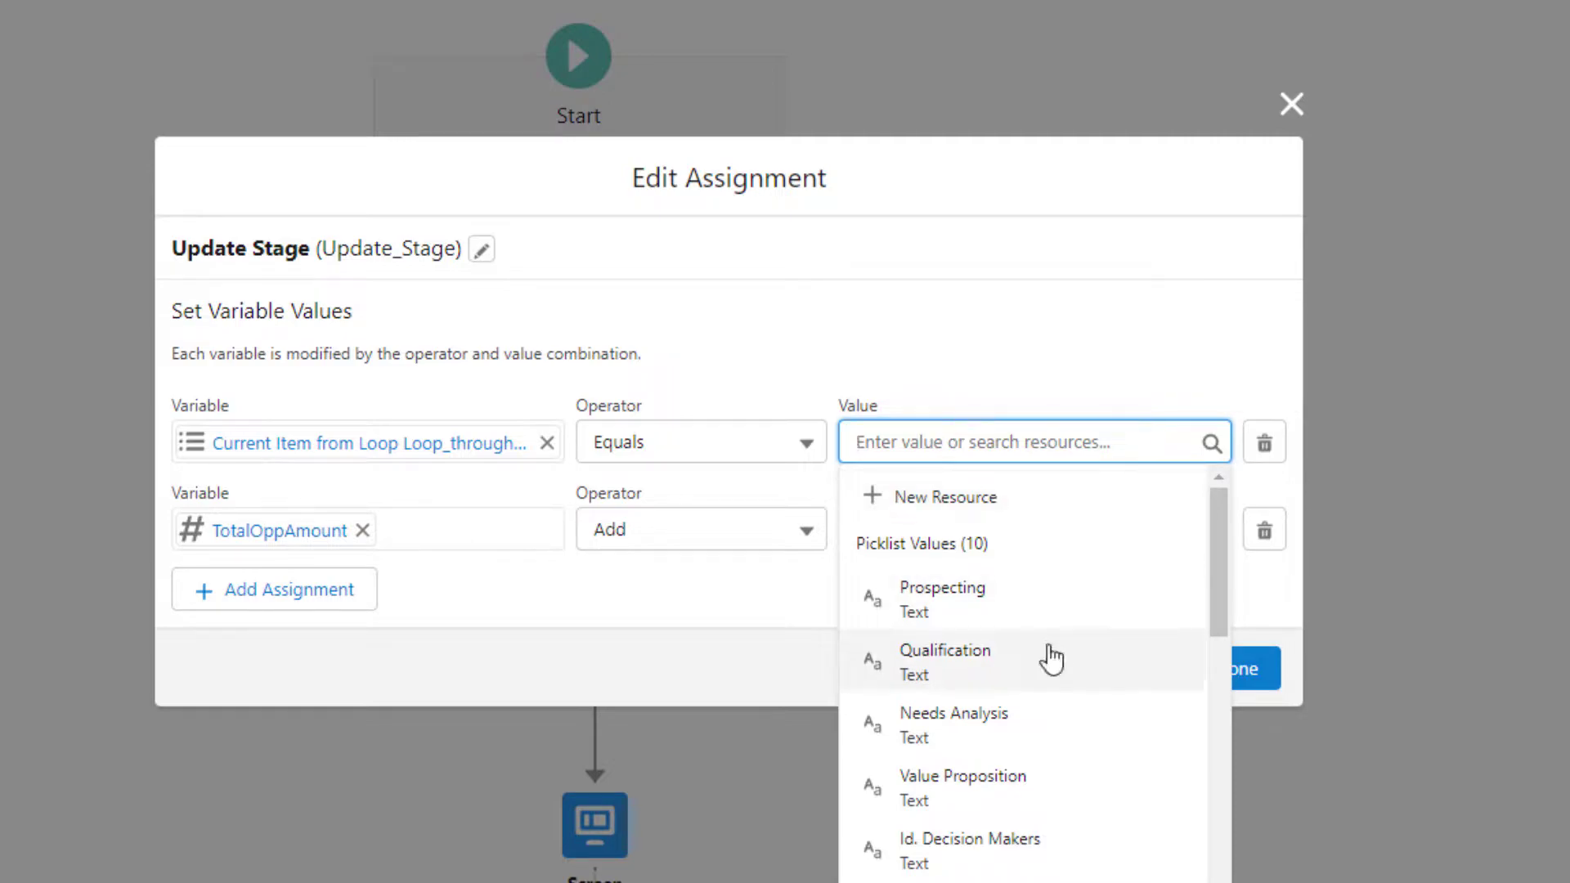
scroll(1044, 655, "down", 2)
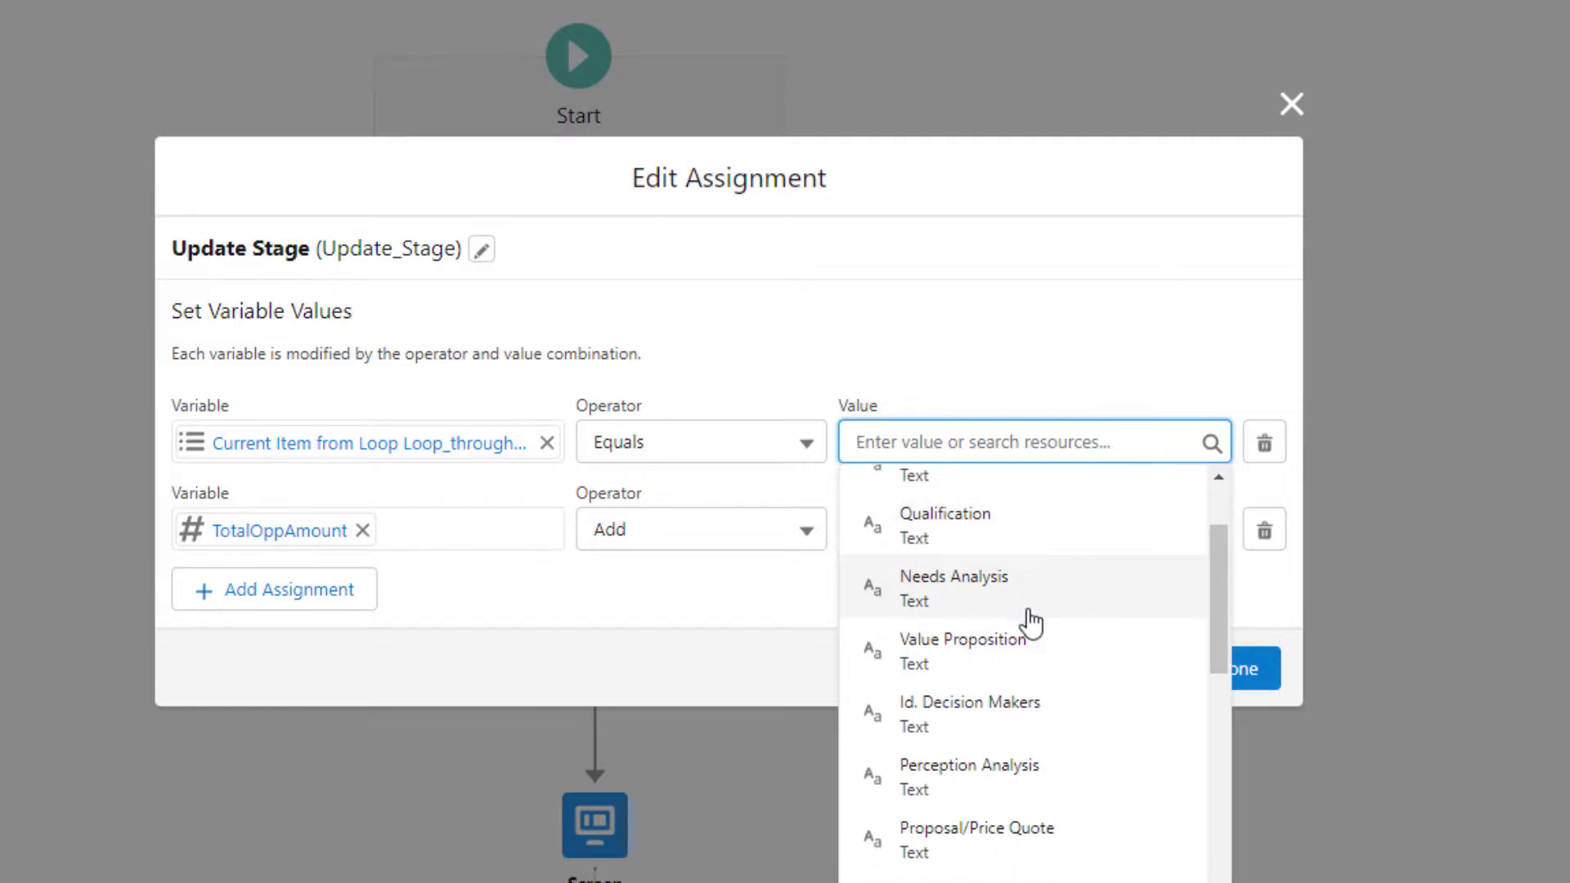
left_click(954, 882)
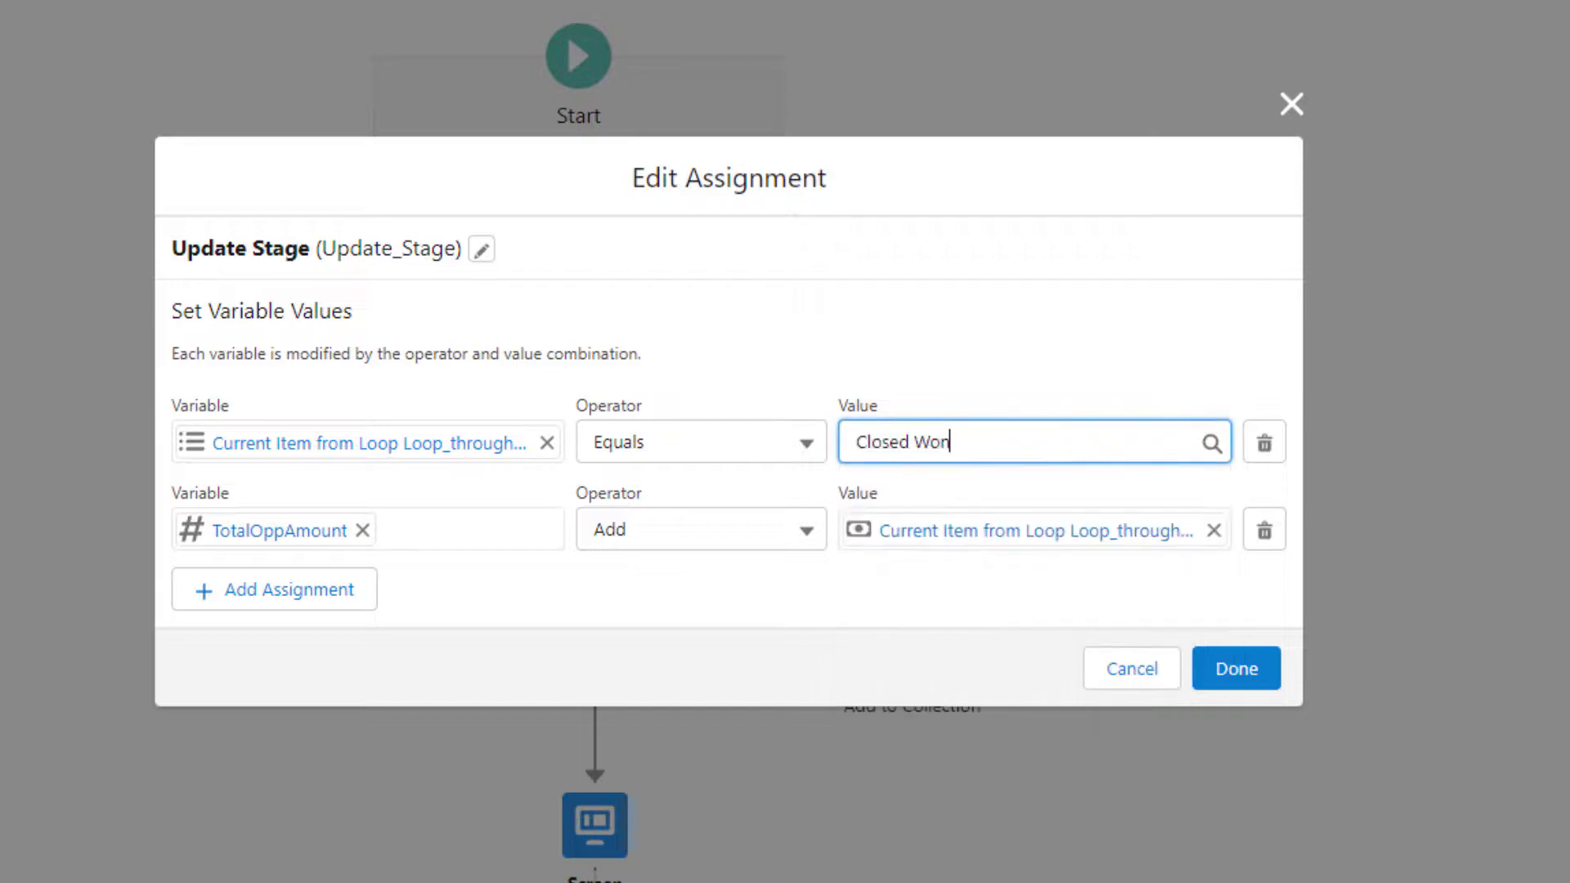
Reselect TotalOppAmount as the second row's variable in the Update Stage assignment, with Add as its operator.
left_click(982, 367)
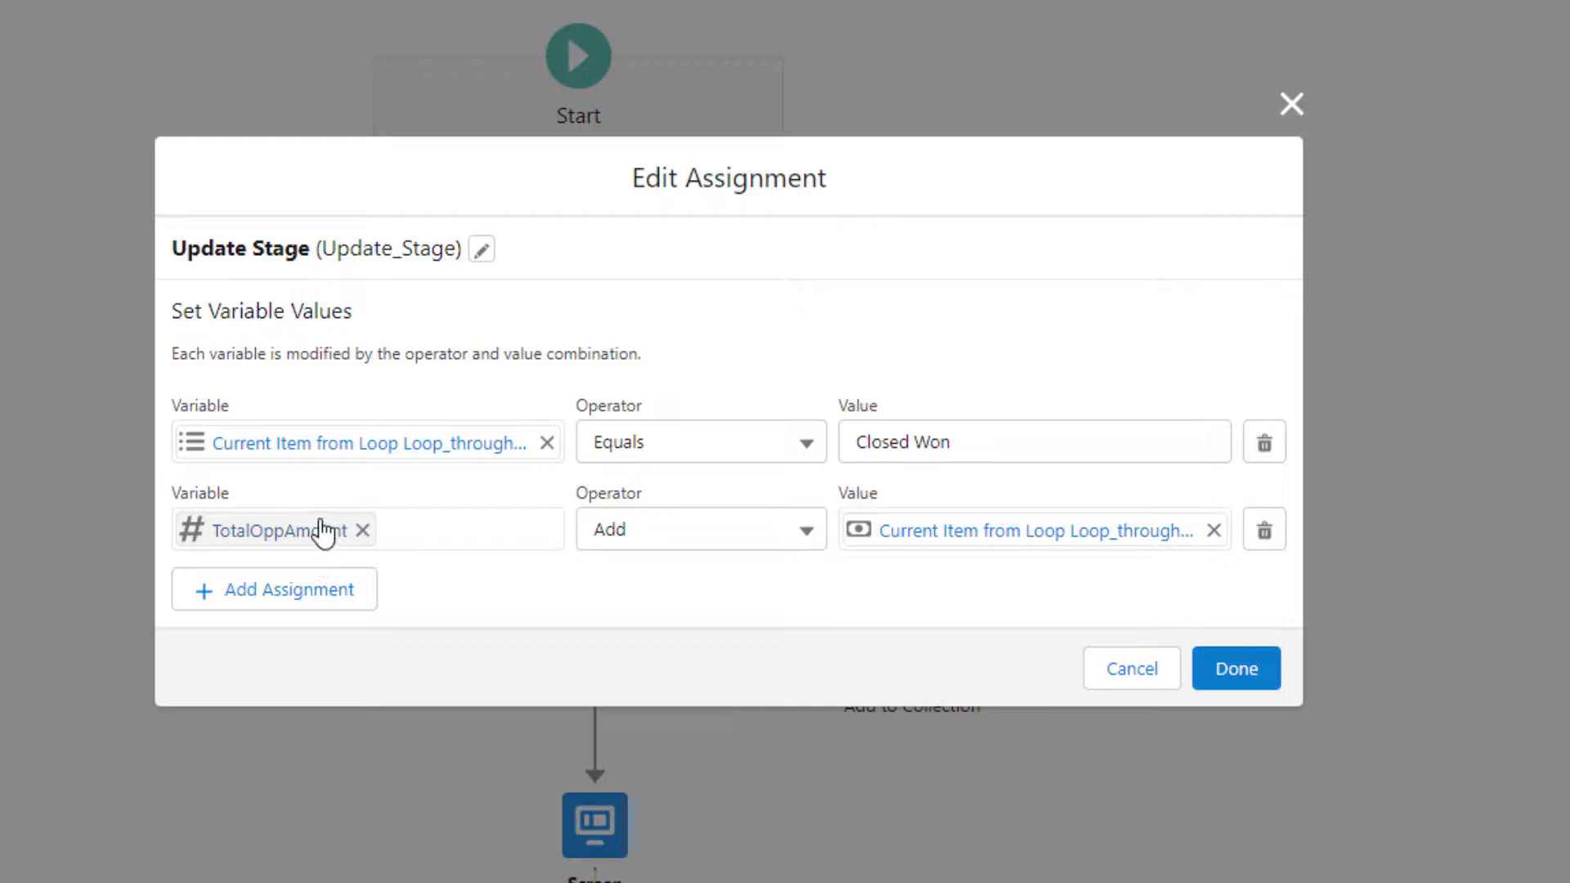
left_click(450, 579)
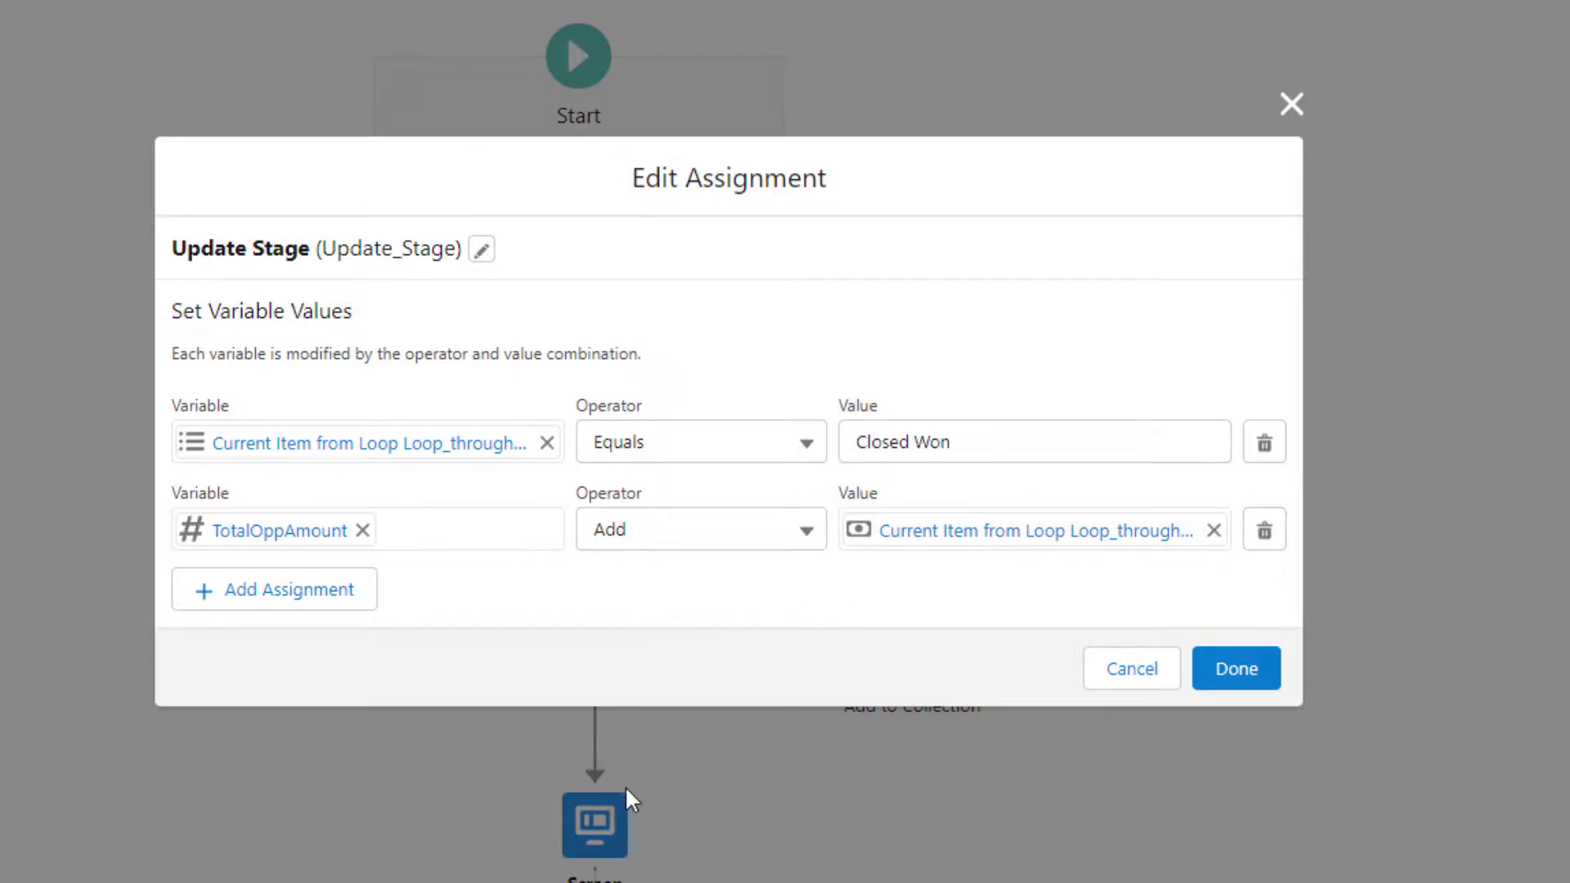
left_click(362, 530)
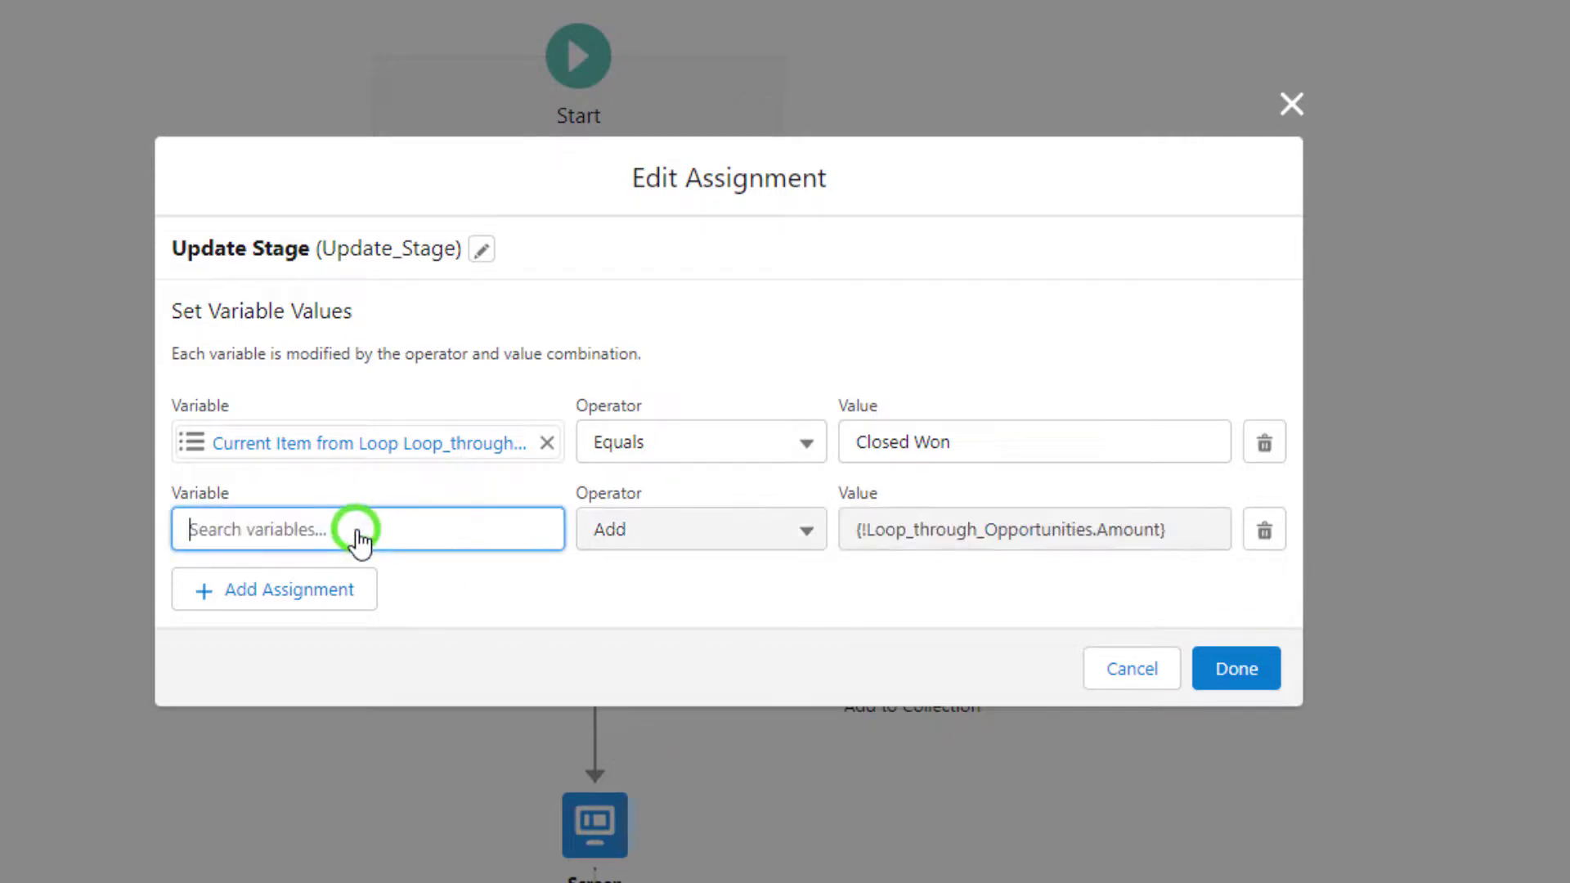
left_click(507, 536)
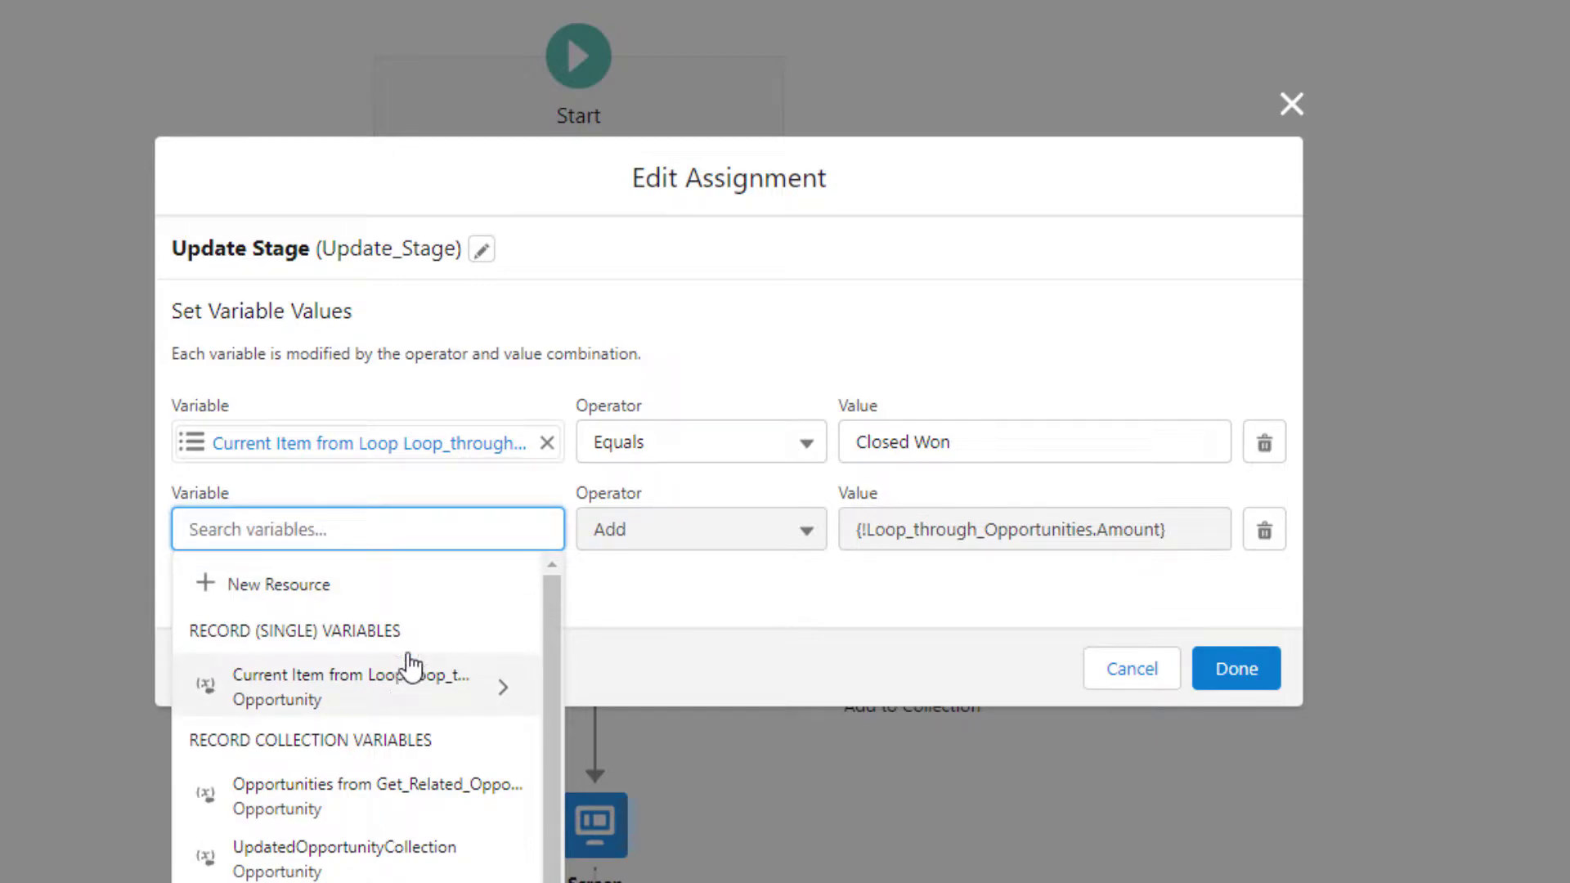
scroll(422, 753, "down", 2)
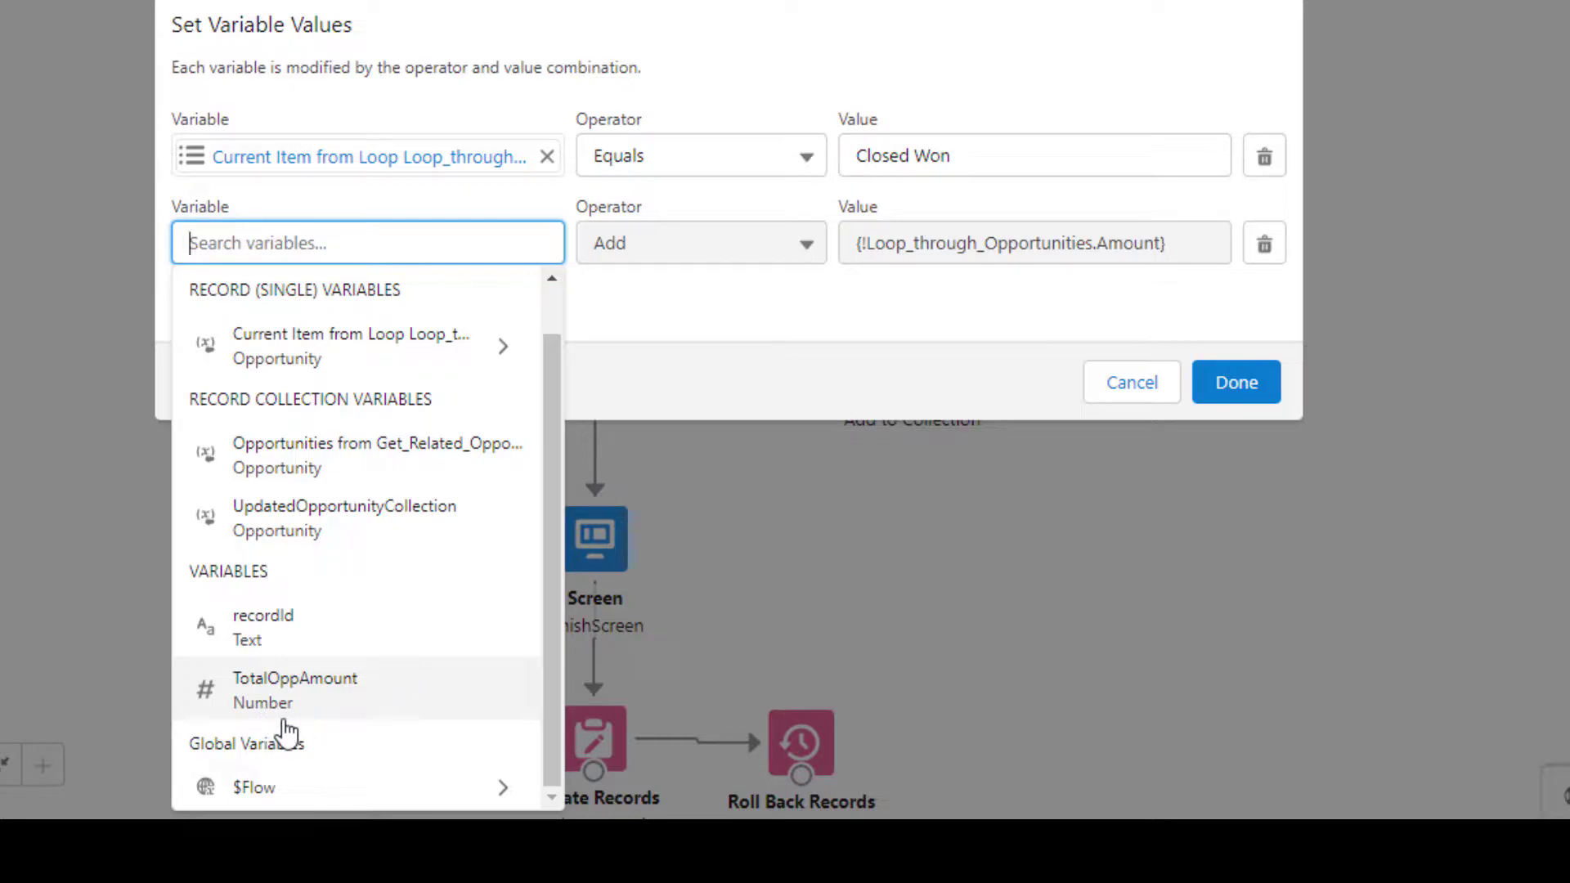
left_click(287, 702)
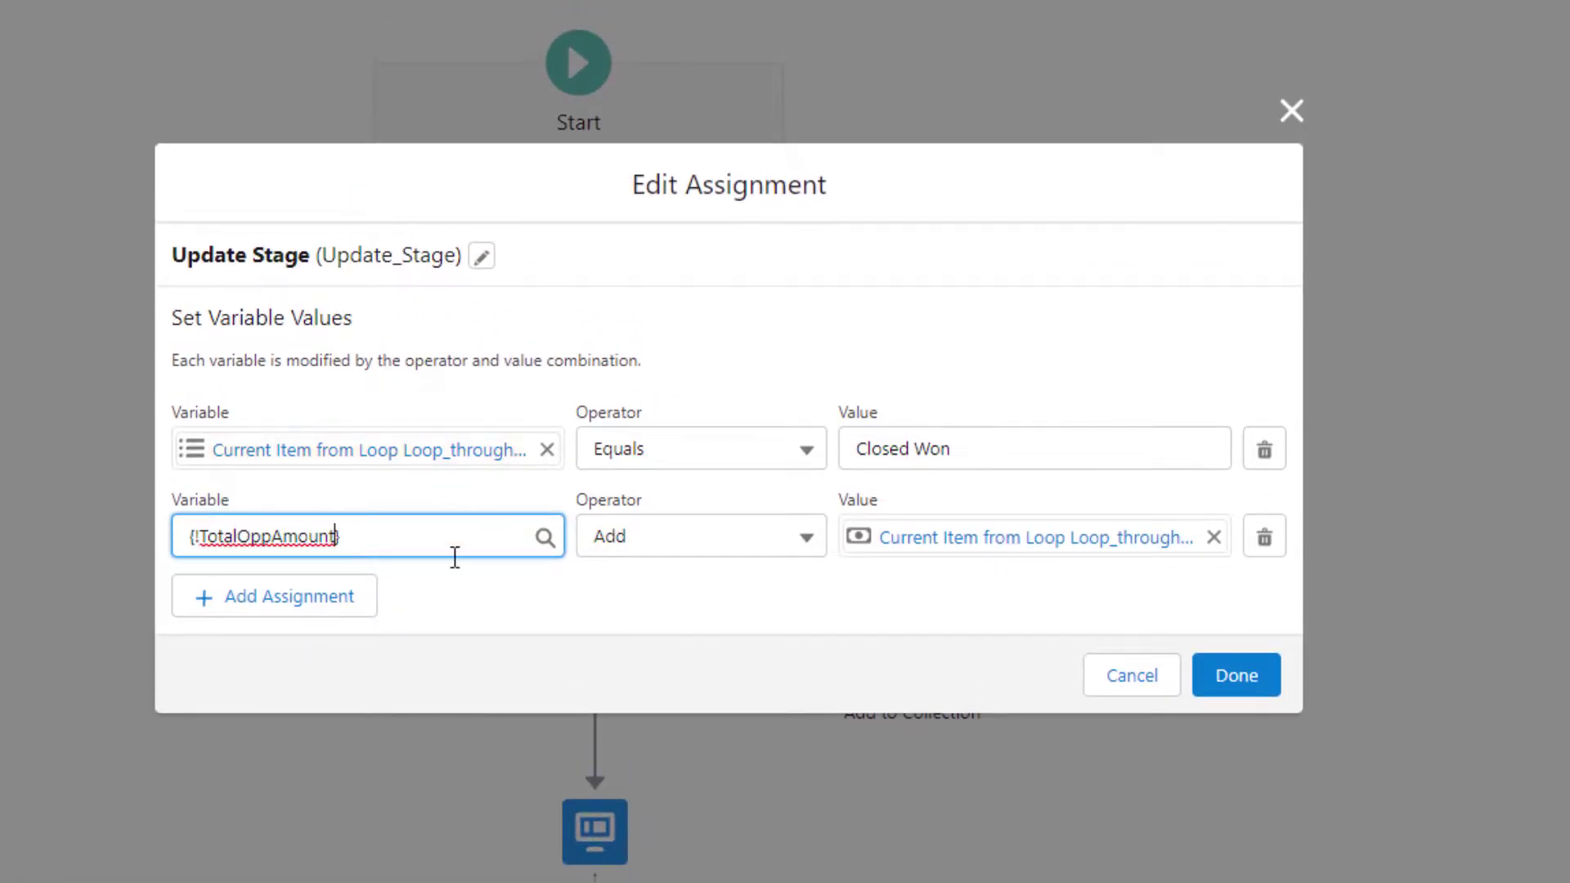
left_click(494, 587)
left_click(695, 534)
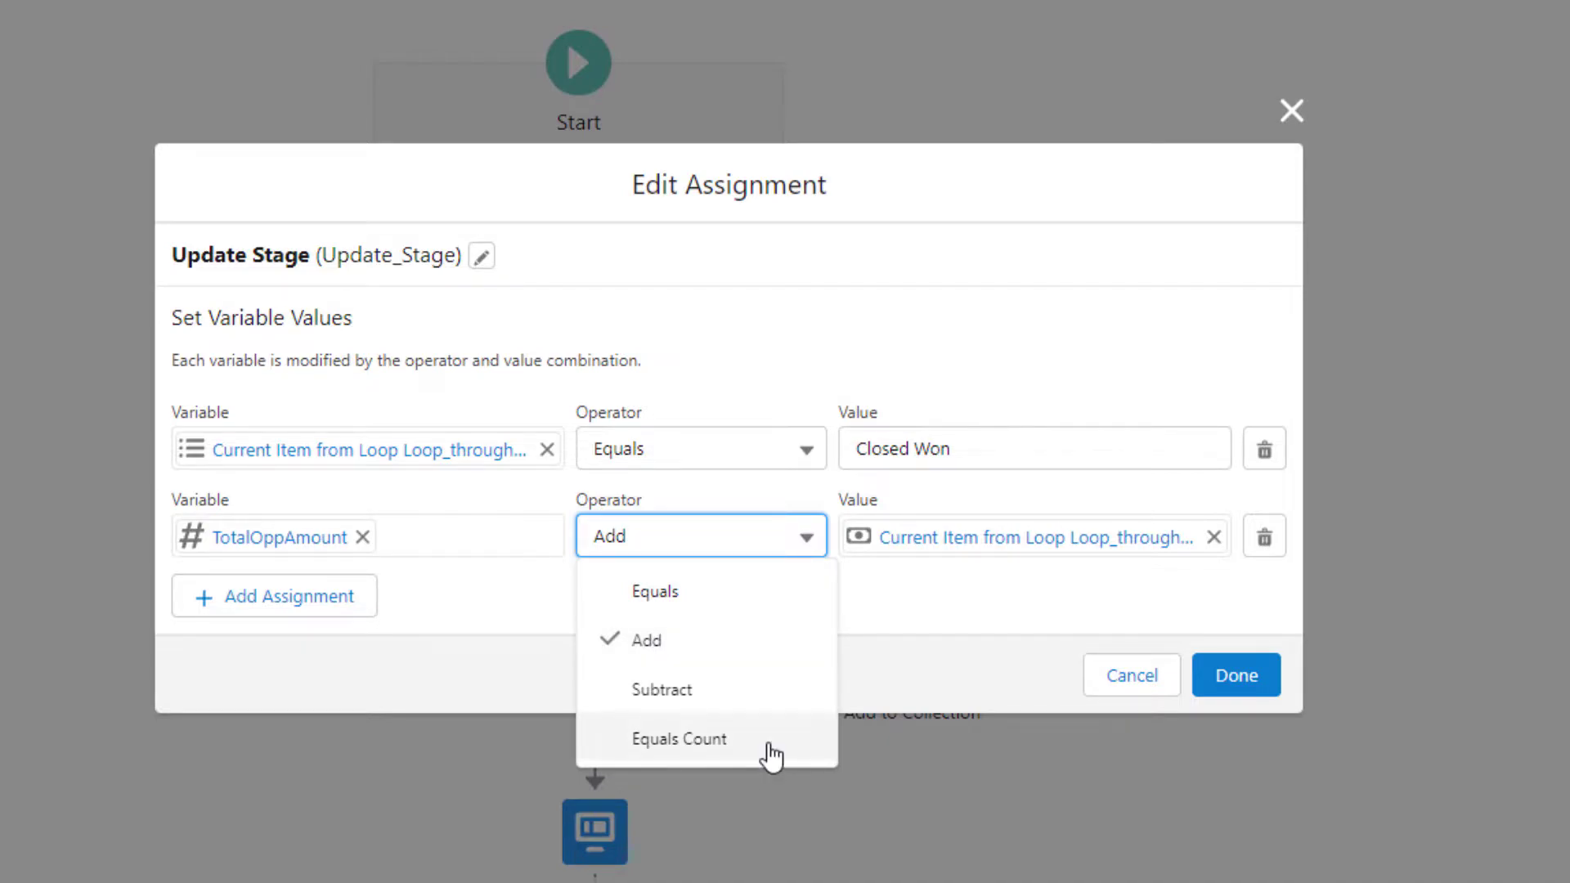
left_click(729, 640)
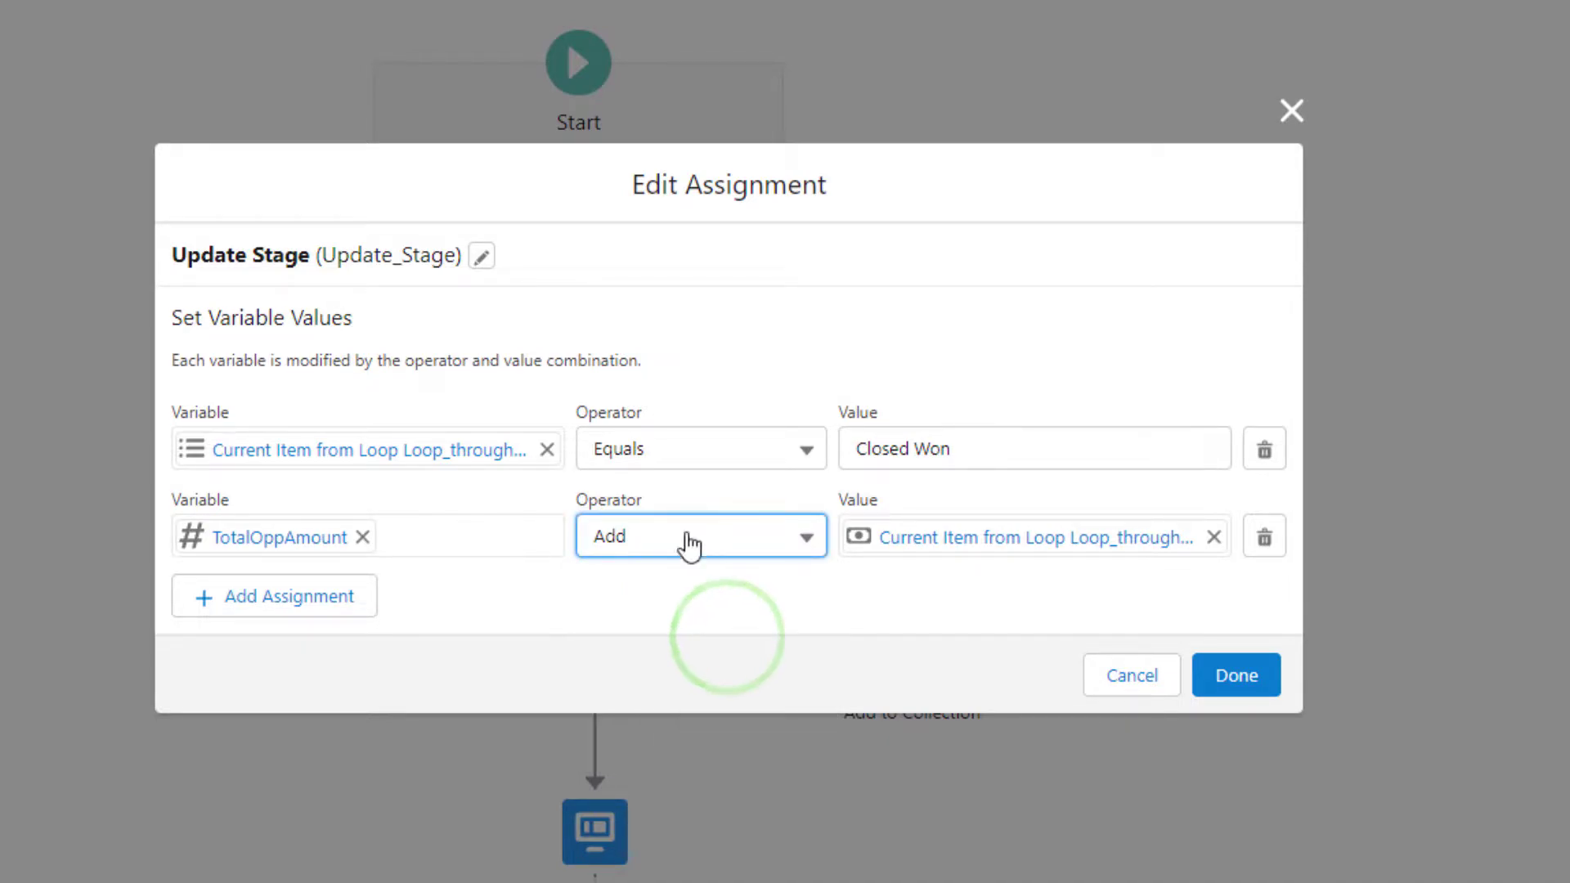
Try the fixed values 15 and 1 as the amount added to TotalOppAmount.
left_click(1214, 537)
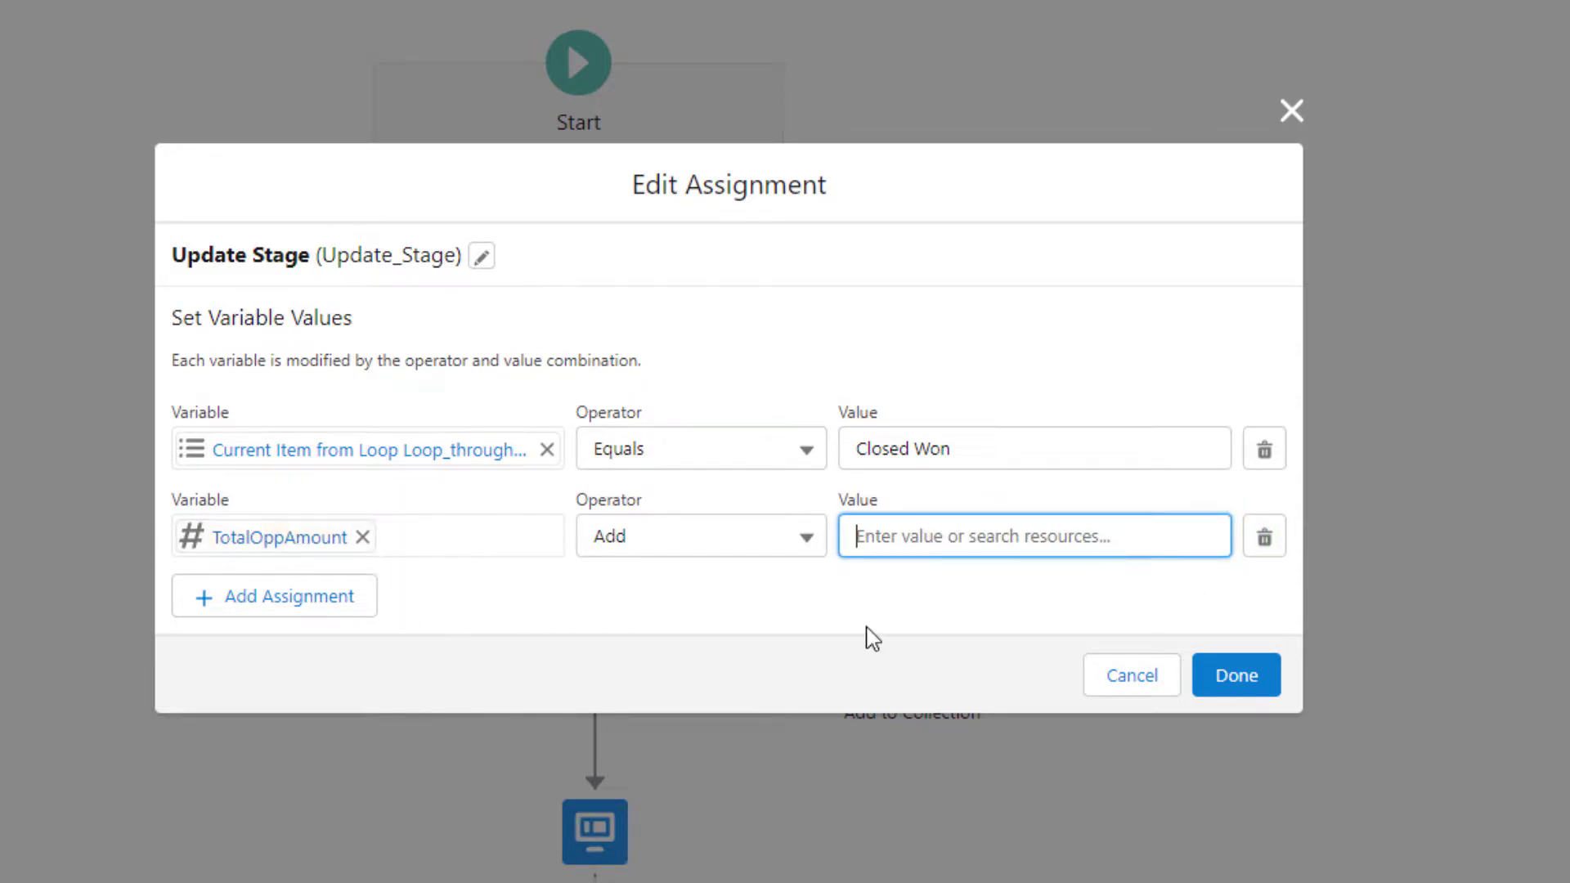
type("15")
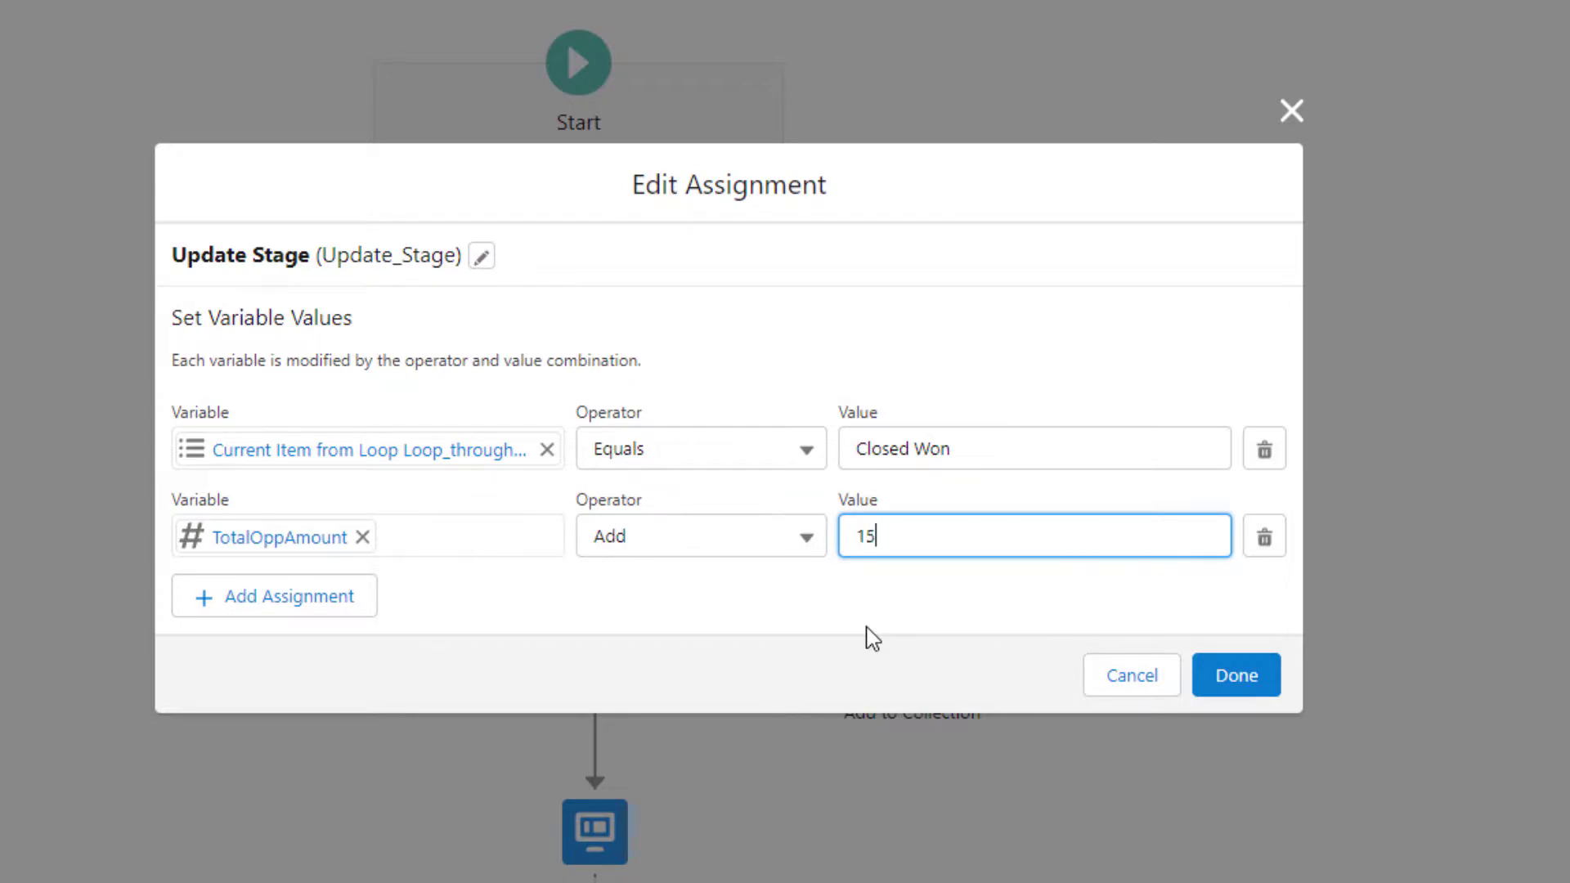
left_click(867, 628)
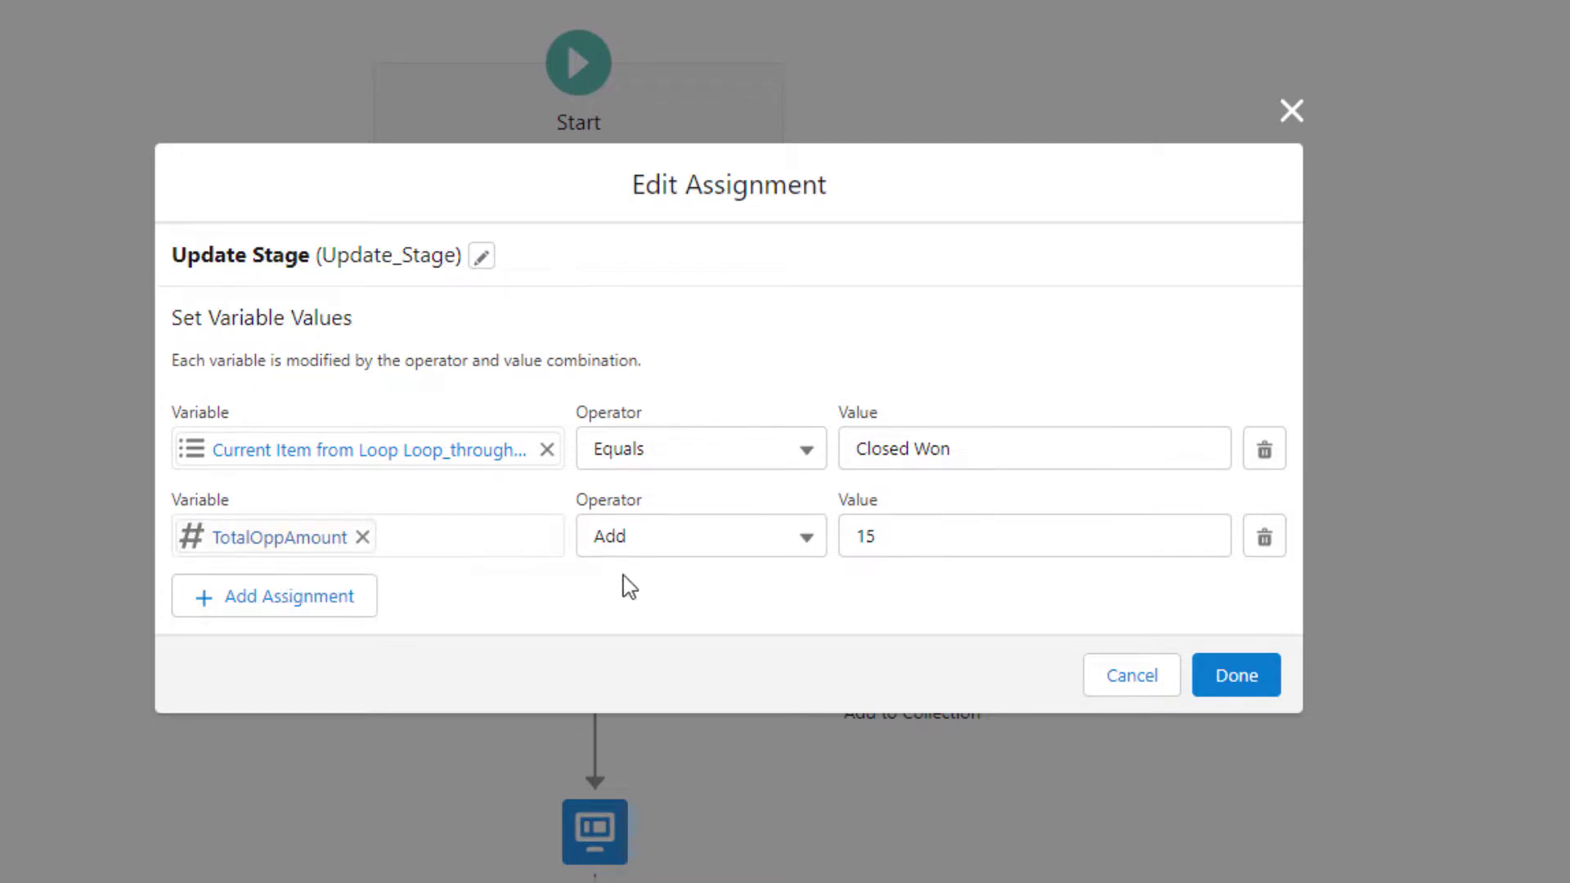
double_click(902, 538)
type("1")
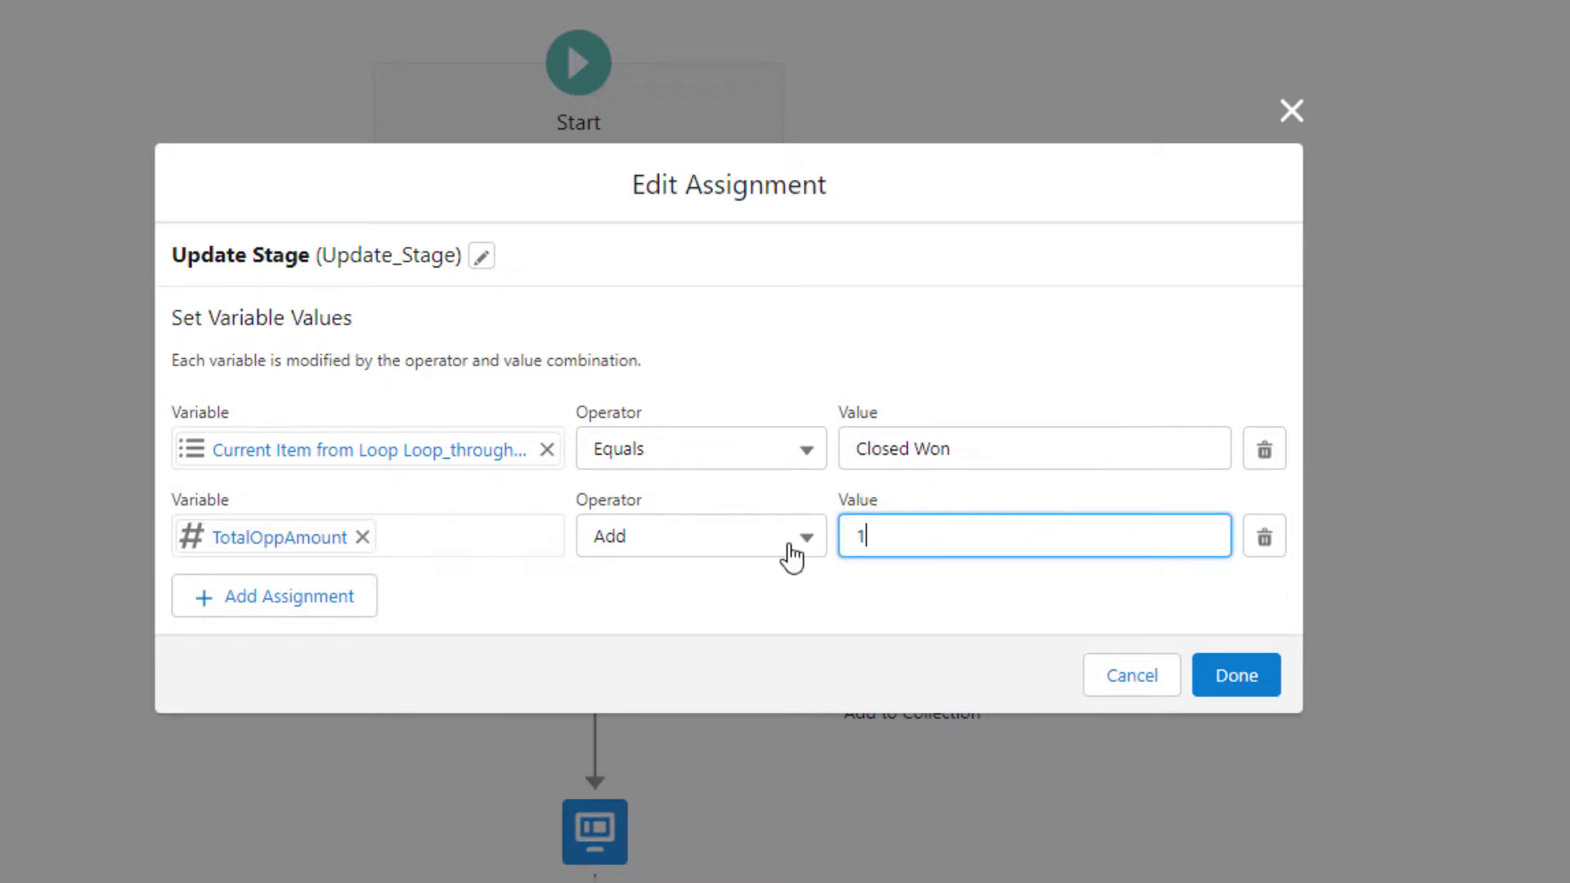
left_click(737, 629)
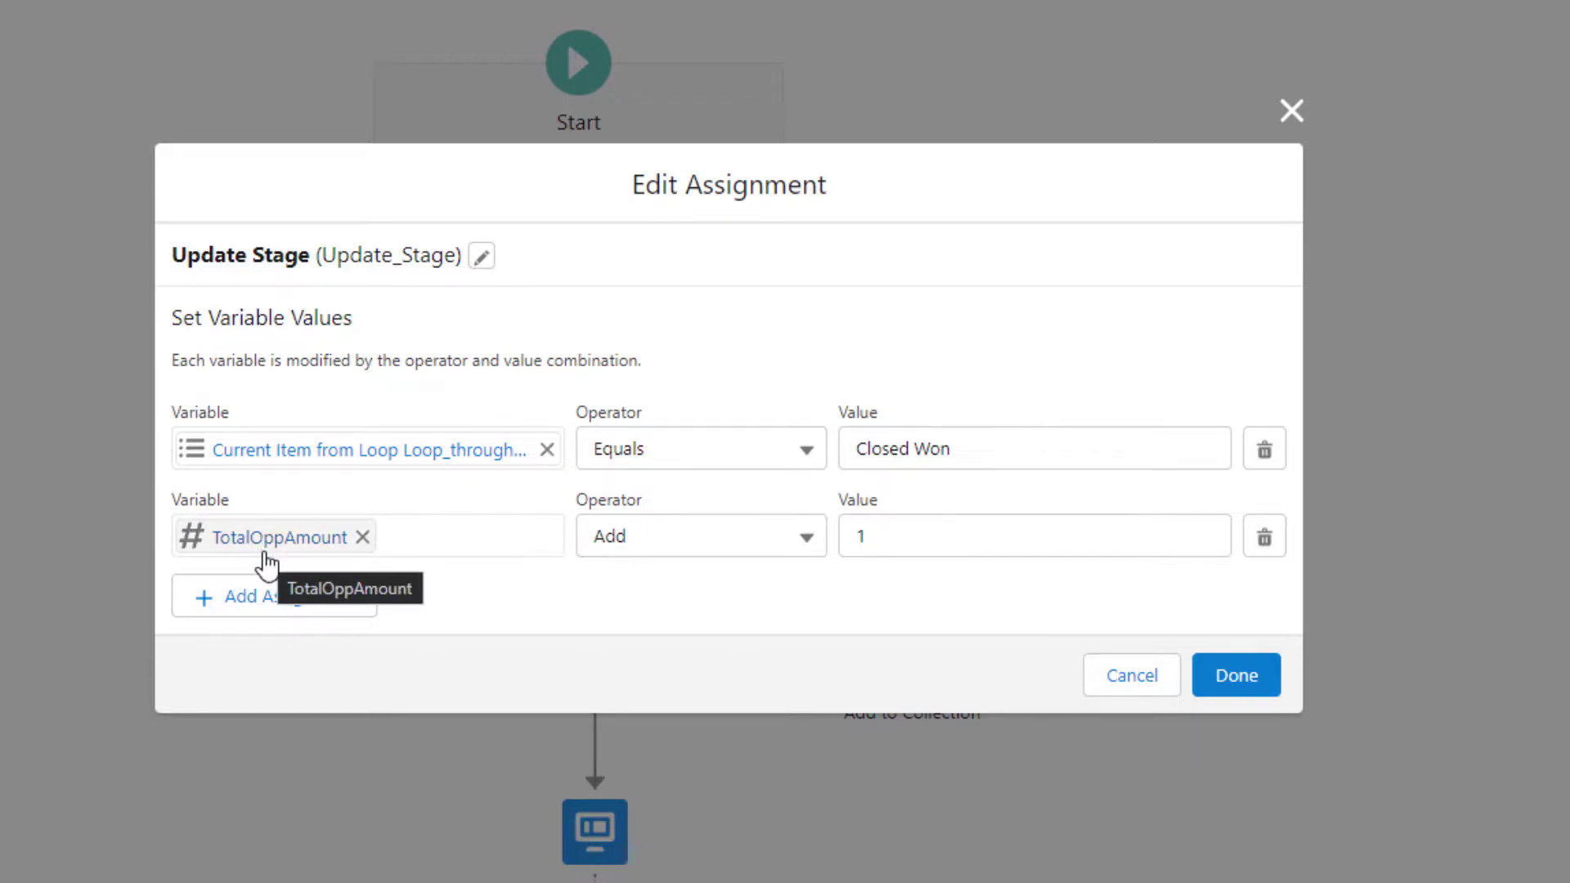
Set the TotalOppAmount row's value to the Amount field of the current item from Loop_through_Opportunities, and accept the assignment.
left_click(894, 536)
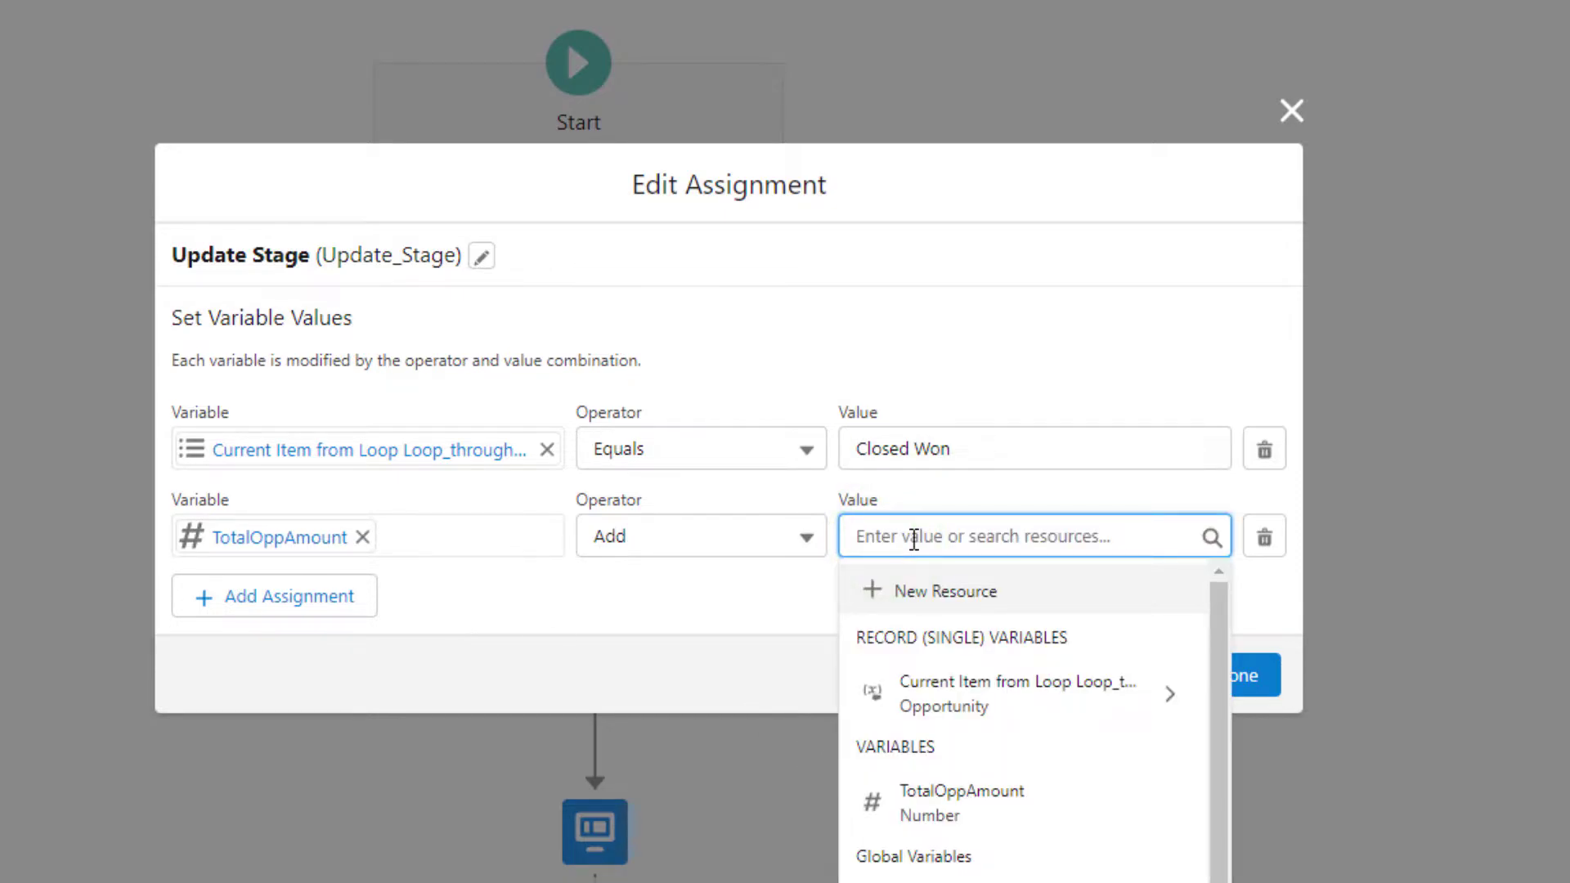
left_click(1055, 692)
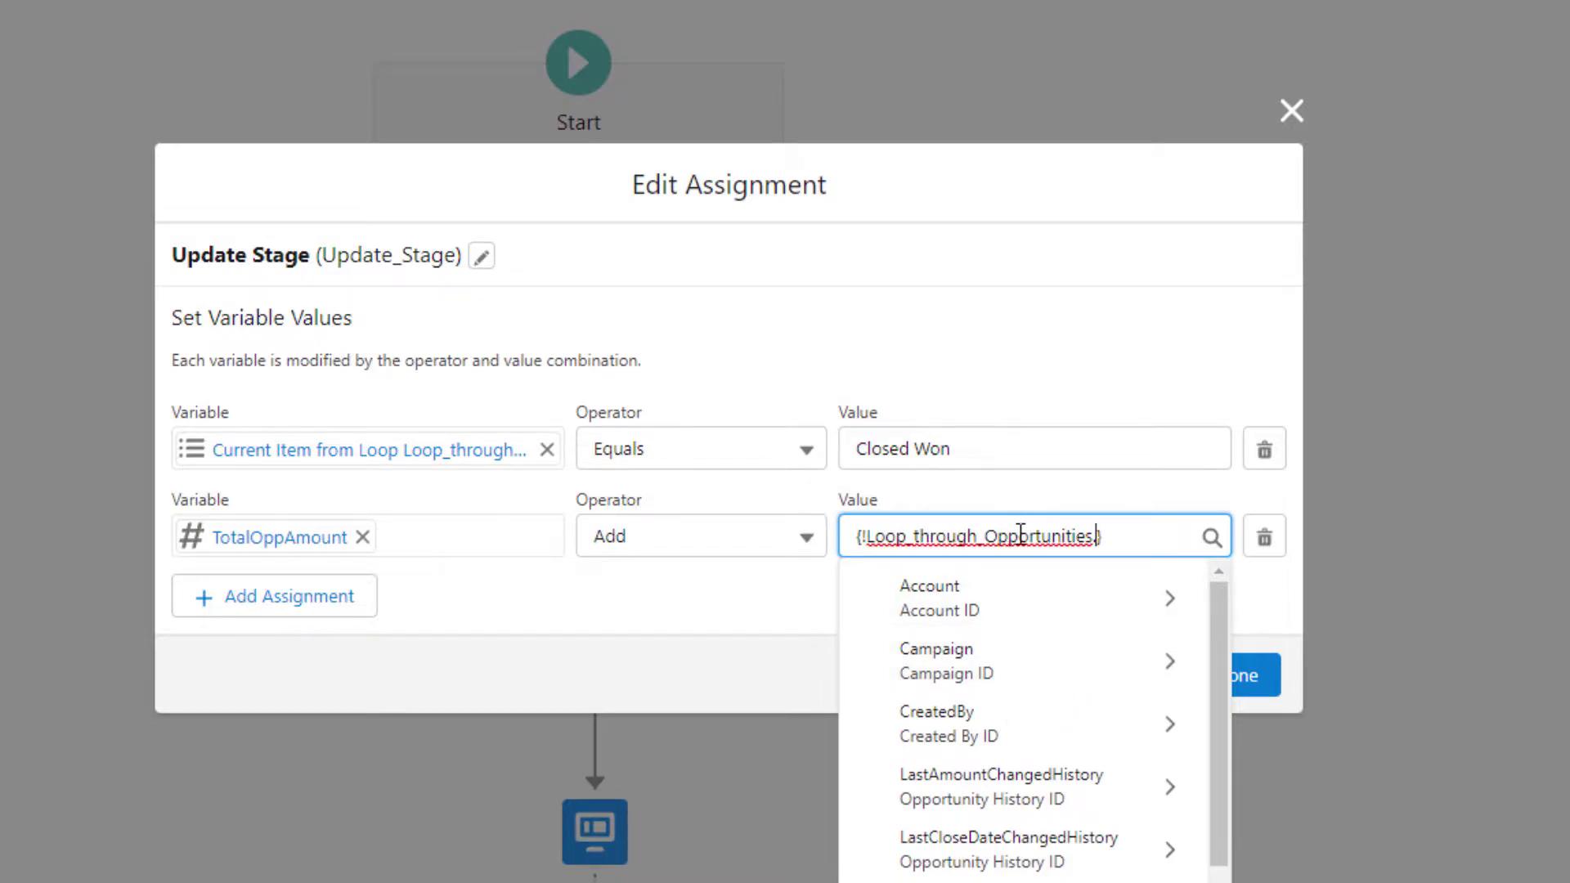
scroll(1022, 687, "down", 2)
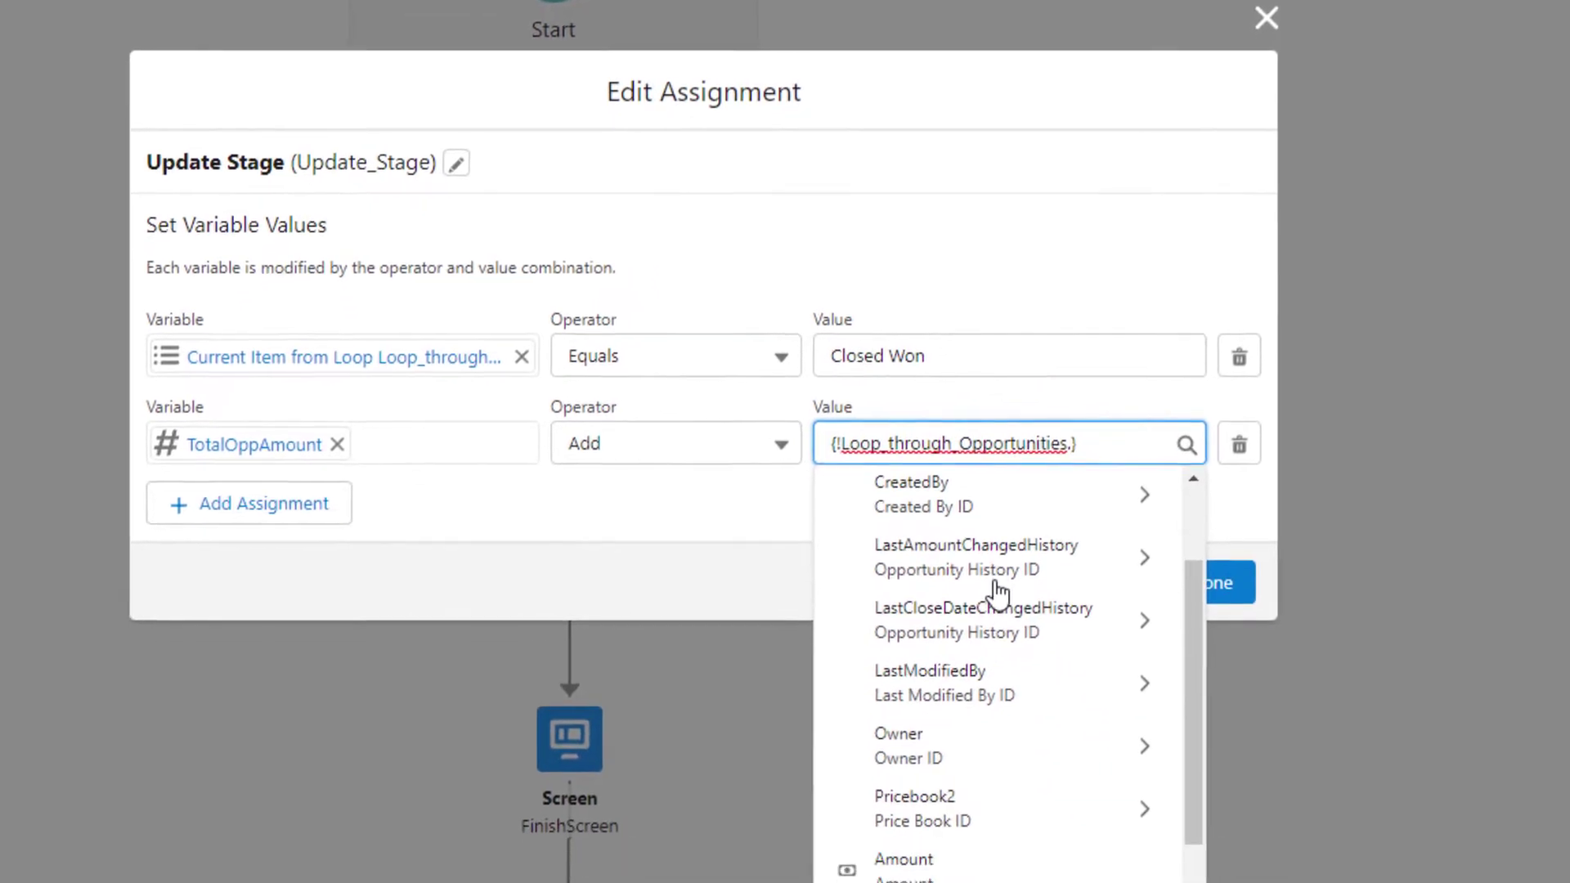
left_click(994, 747)
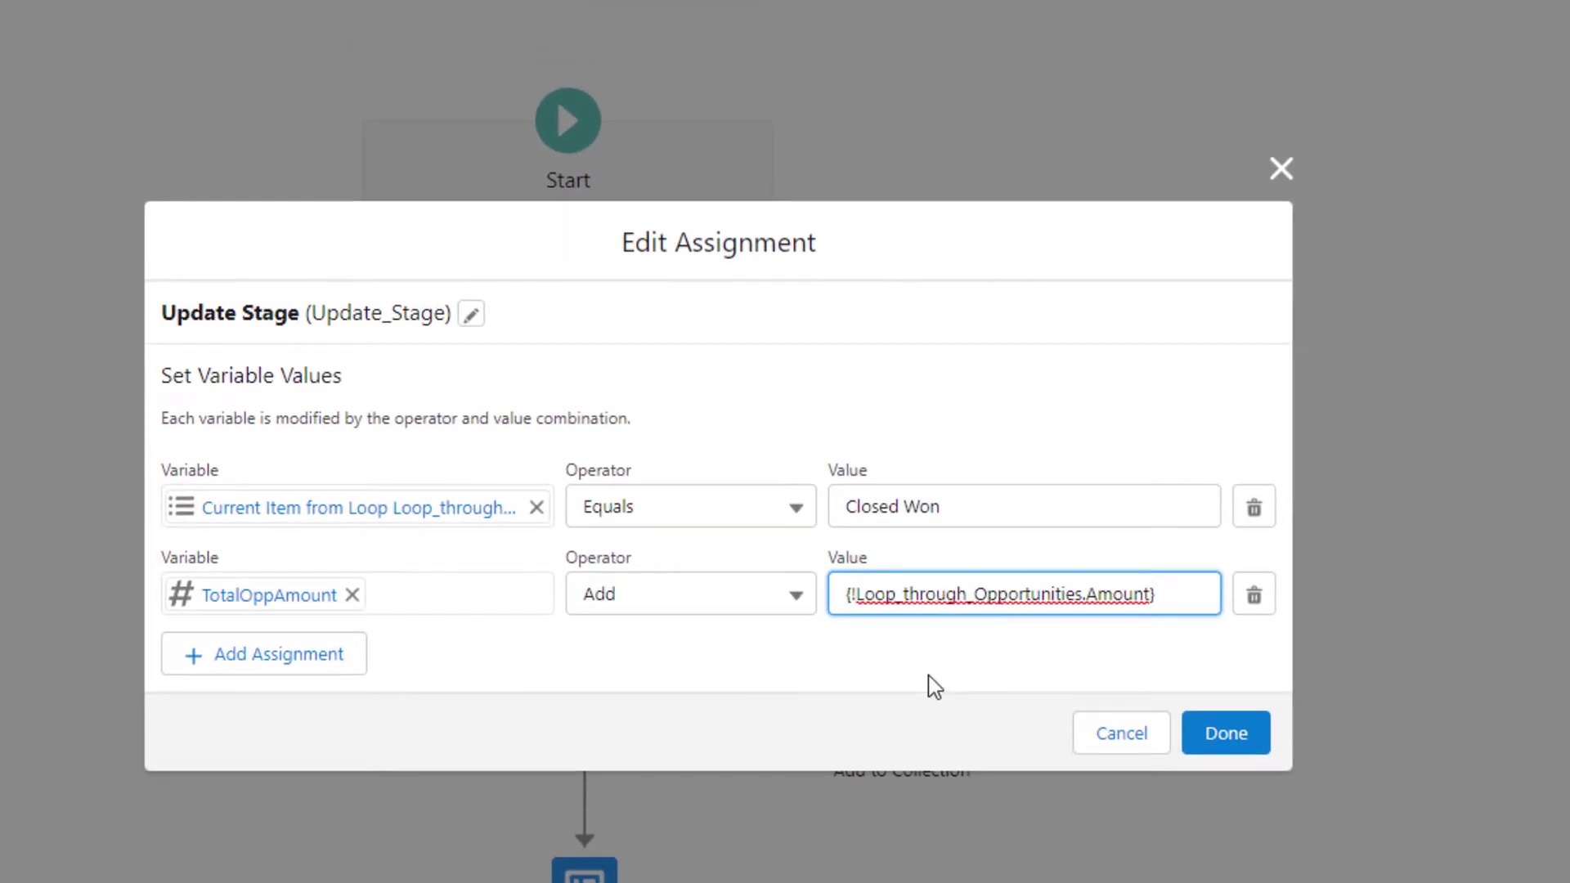
left_click(931, 643)
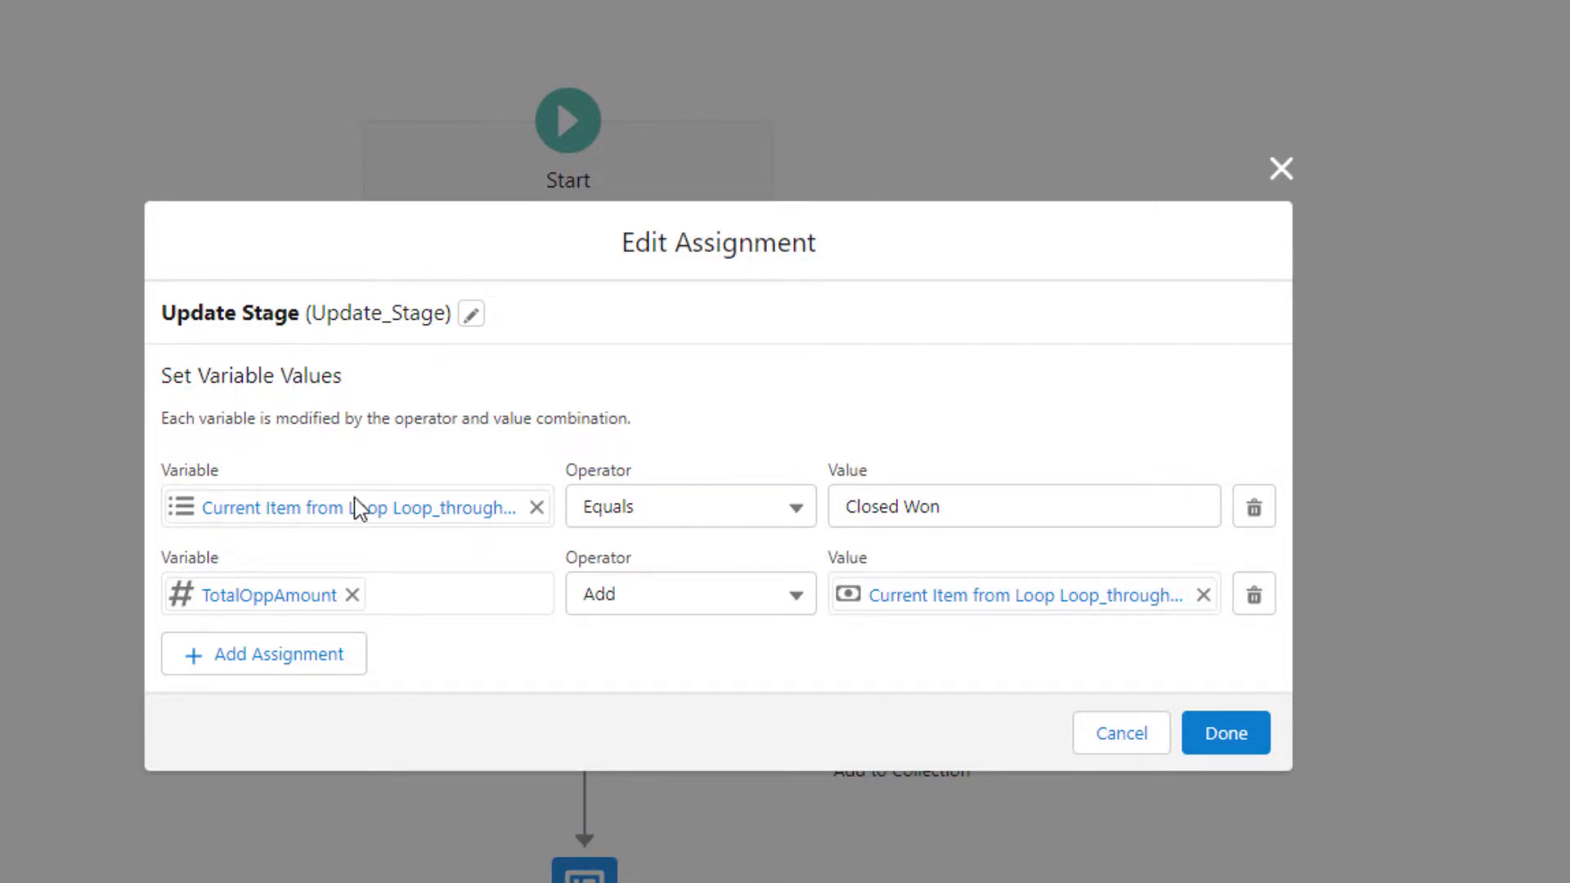
left_click(1258, 739)
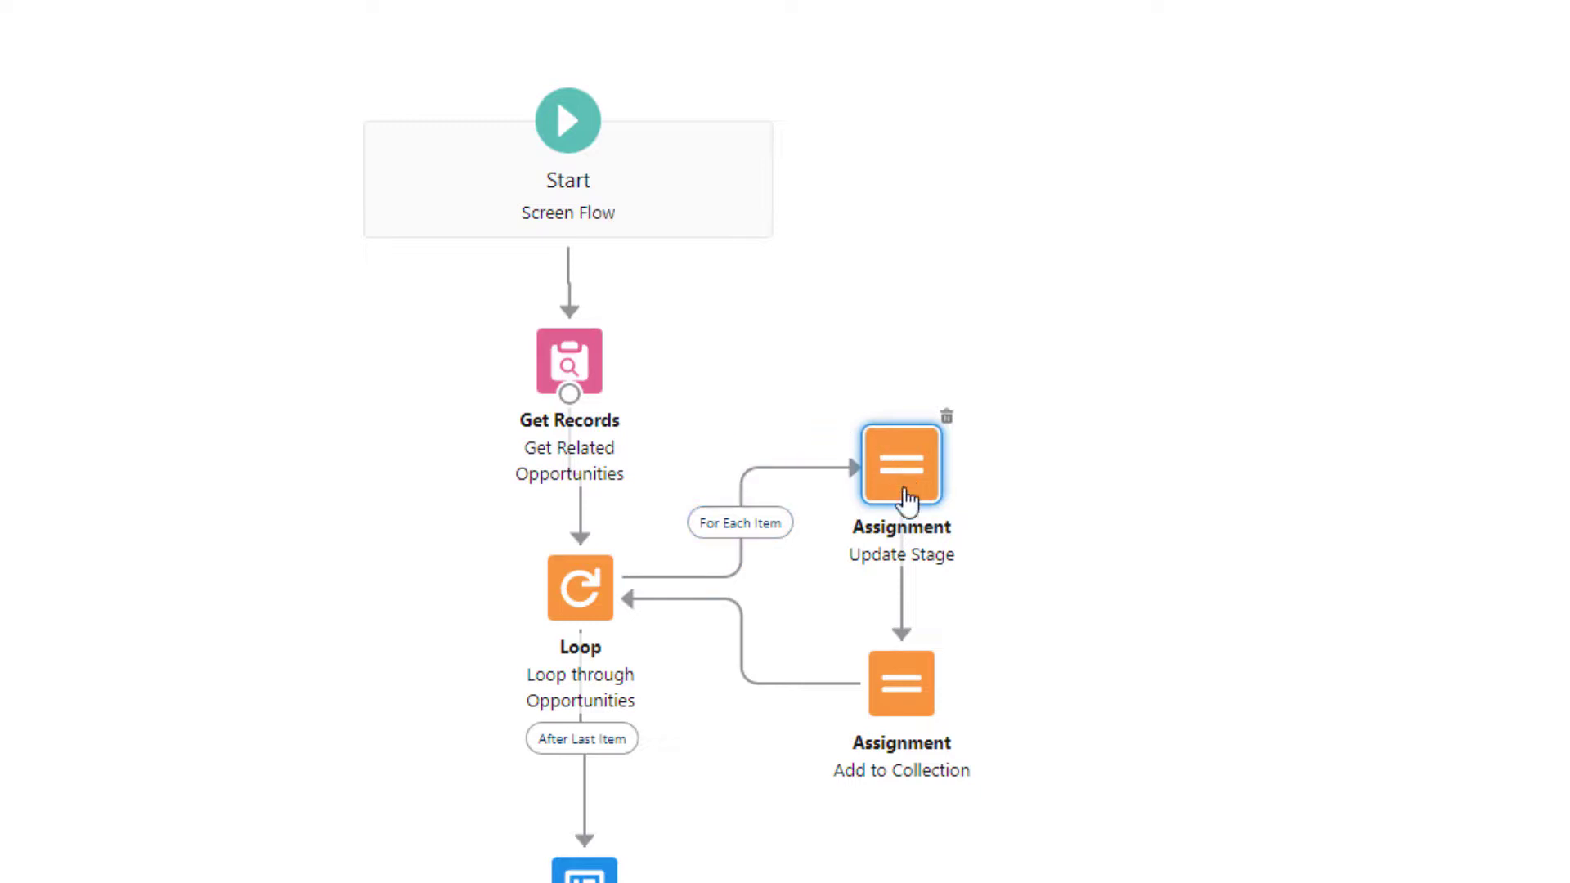
Review the variable, operator and value settings of the Add to Collection assignment and of the Update Stage assignment.
left_click(899, 701)
left_click(899, 704)
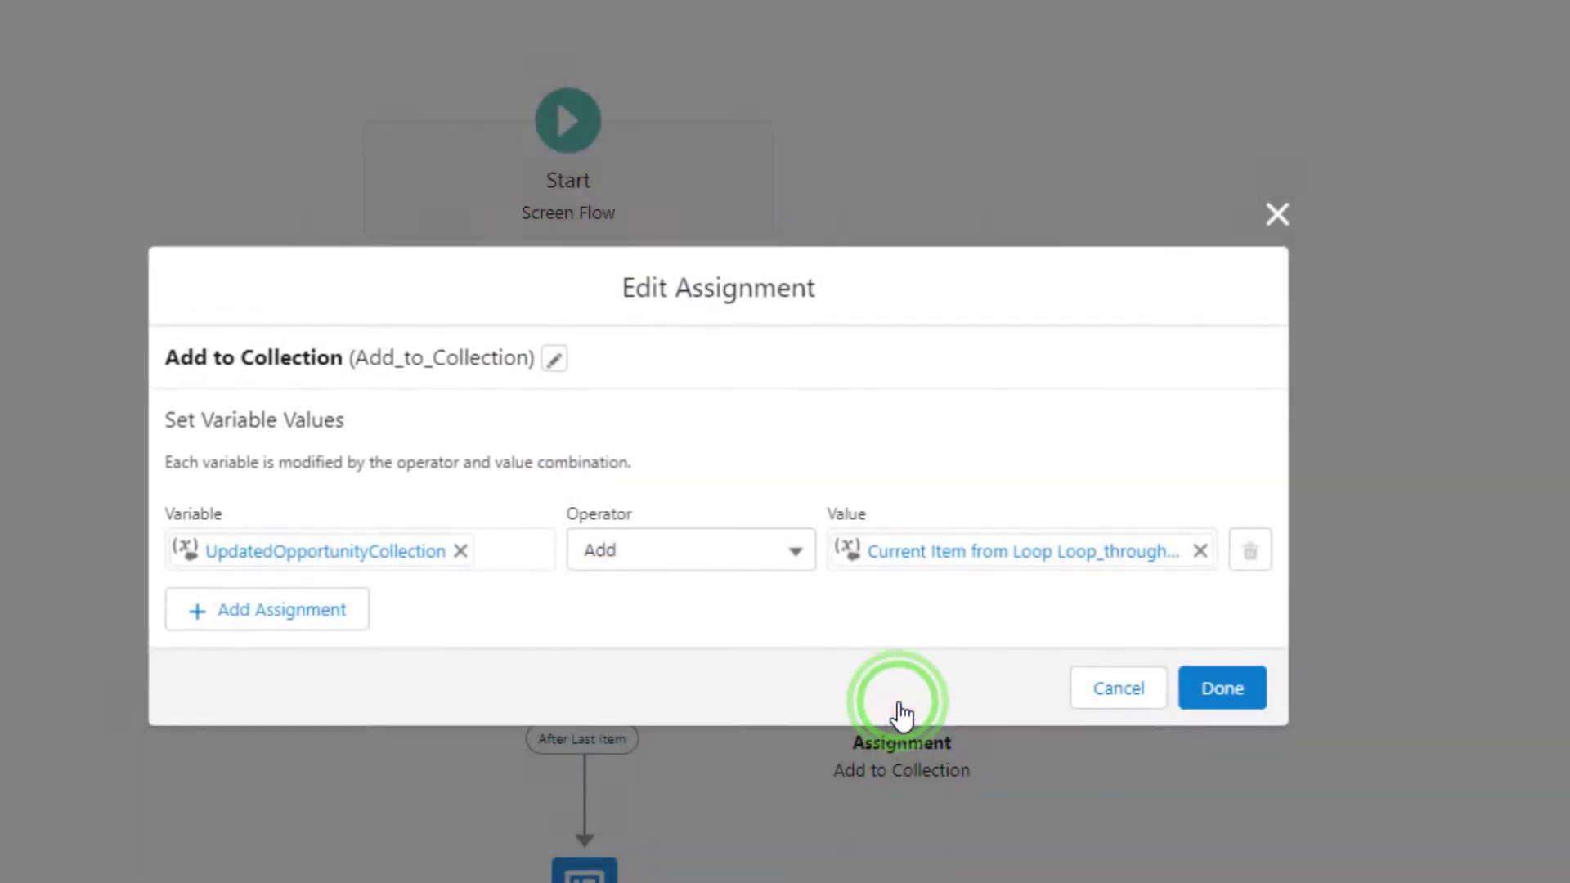
left_click(603, 632)
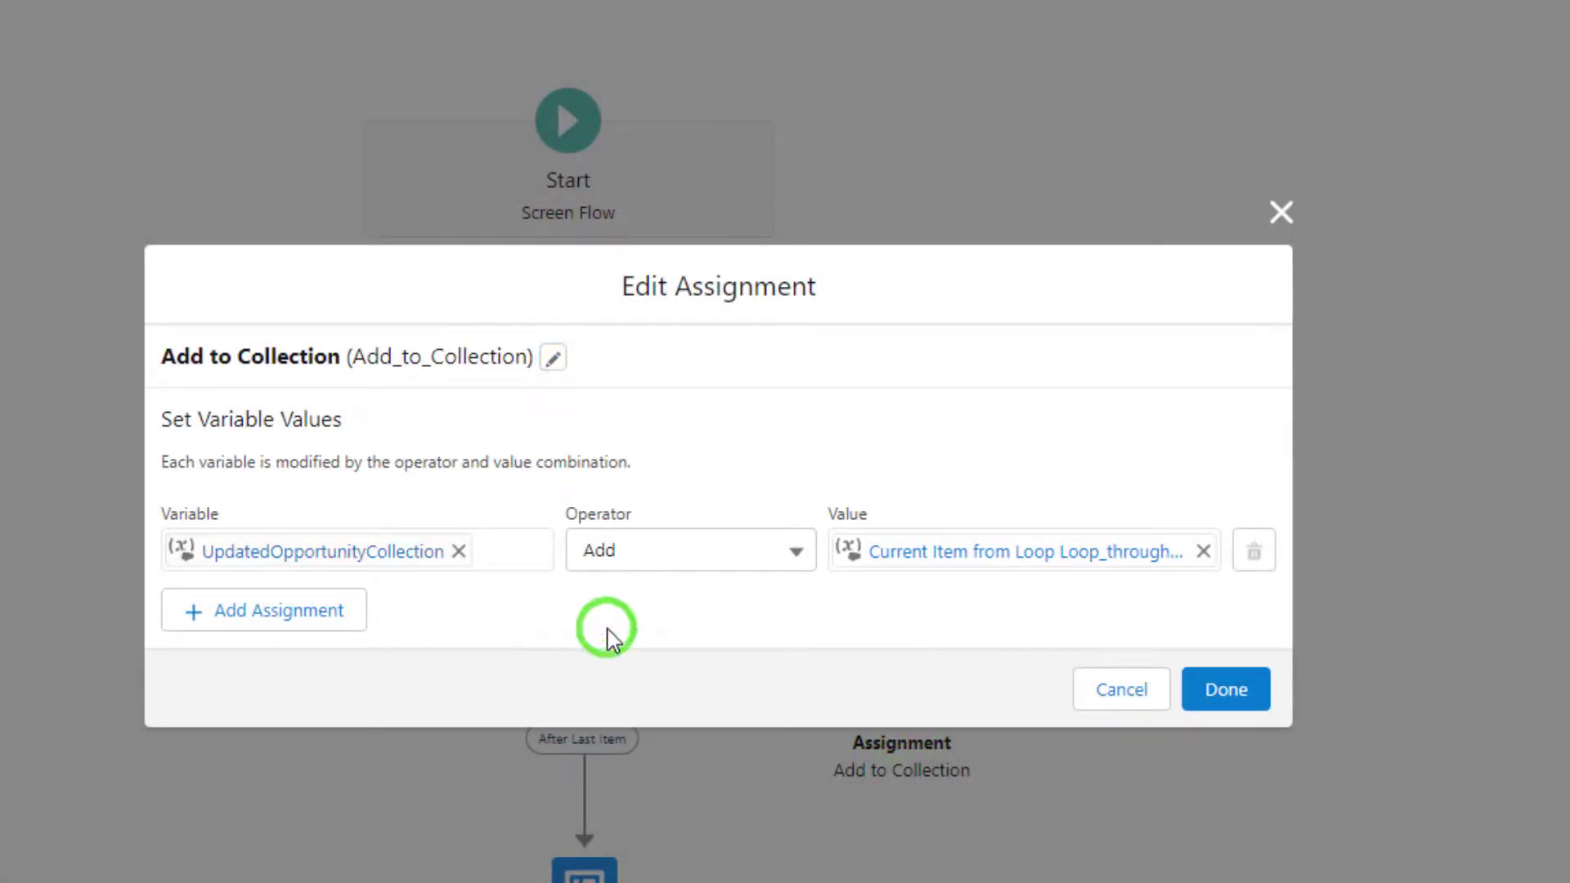
left_click(1233, 695)
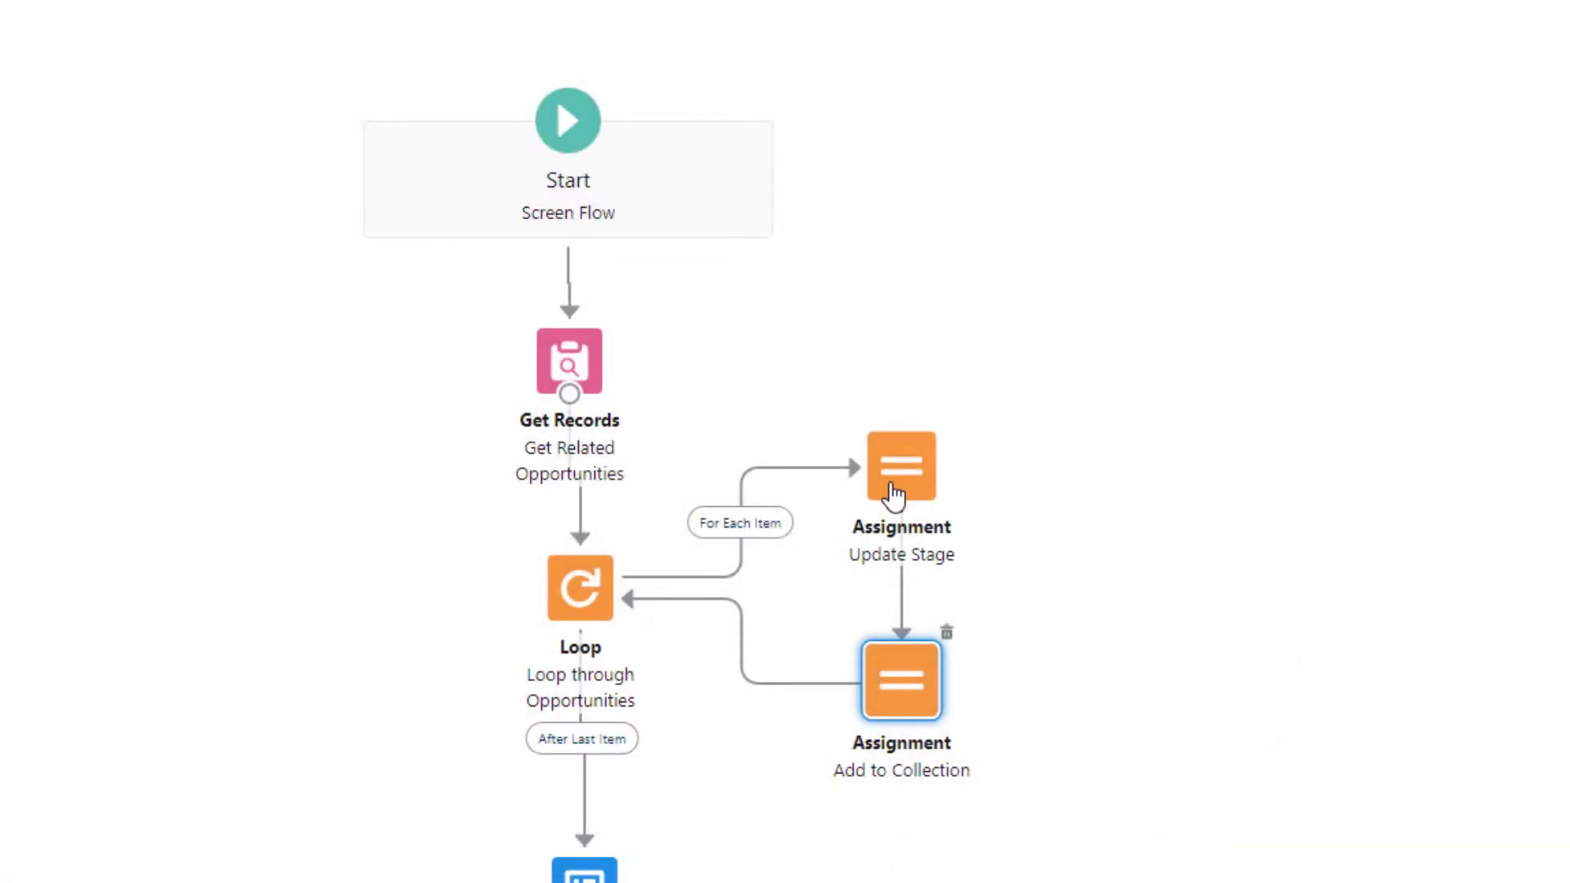
left_click(894, 491)
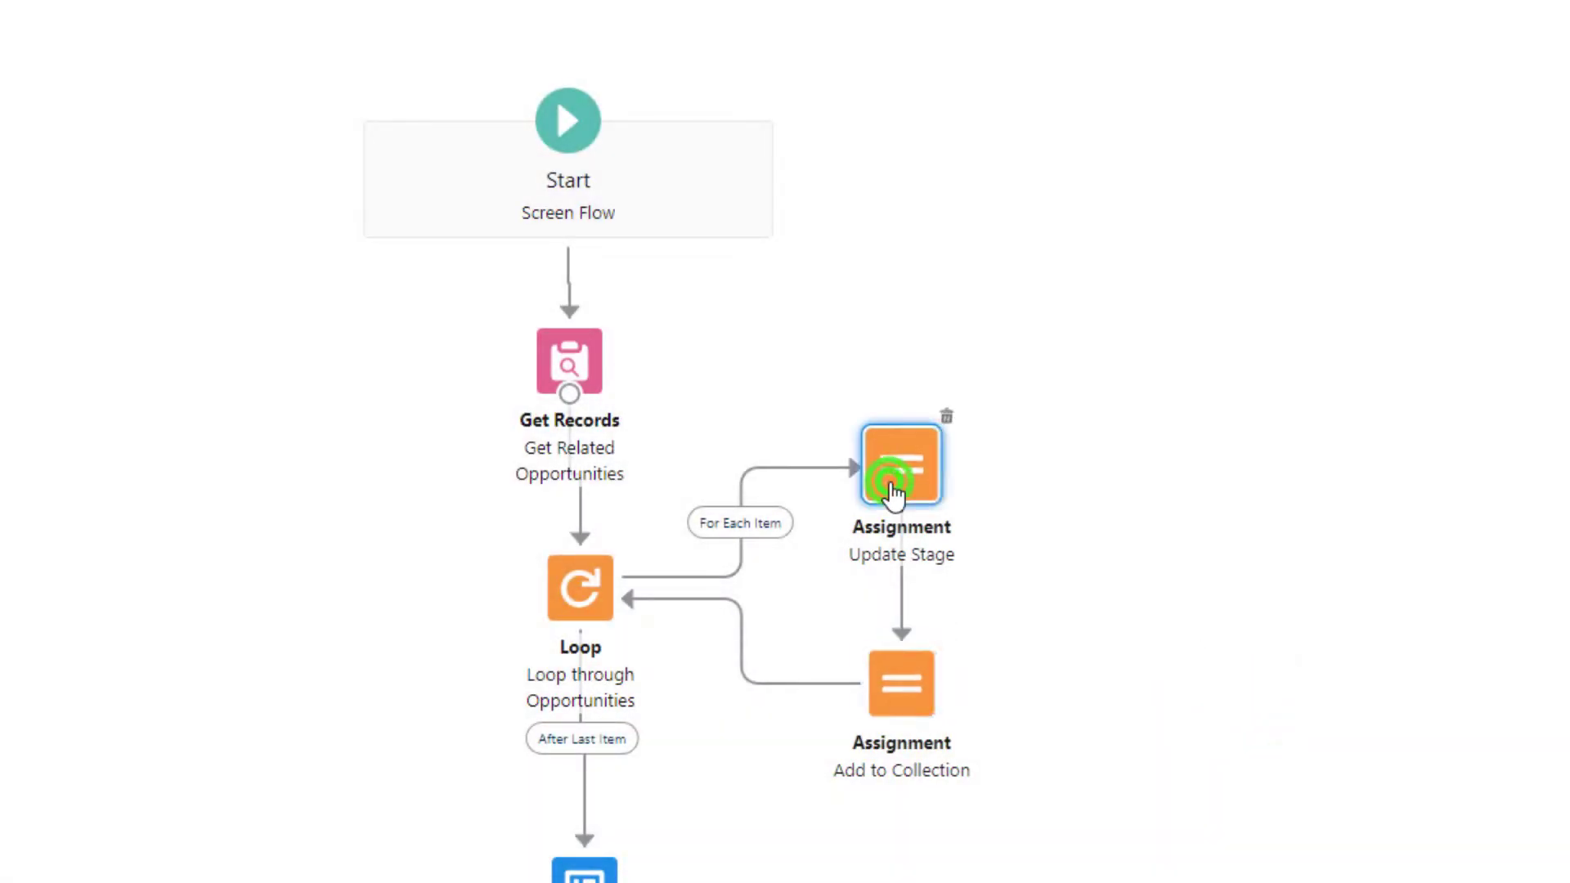
double_click(894, 490)
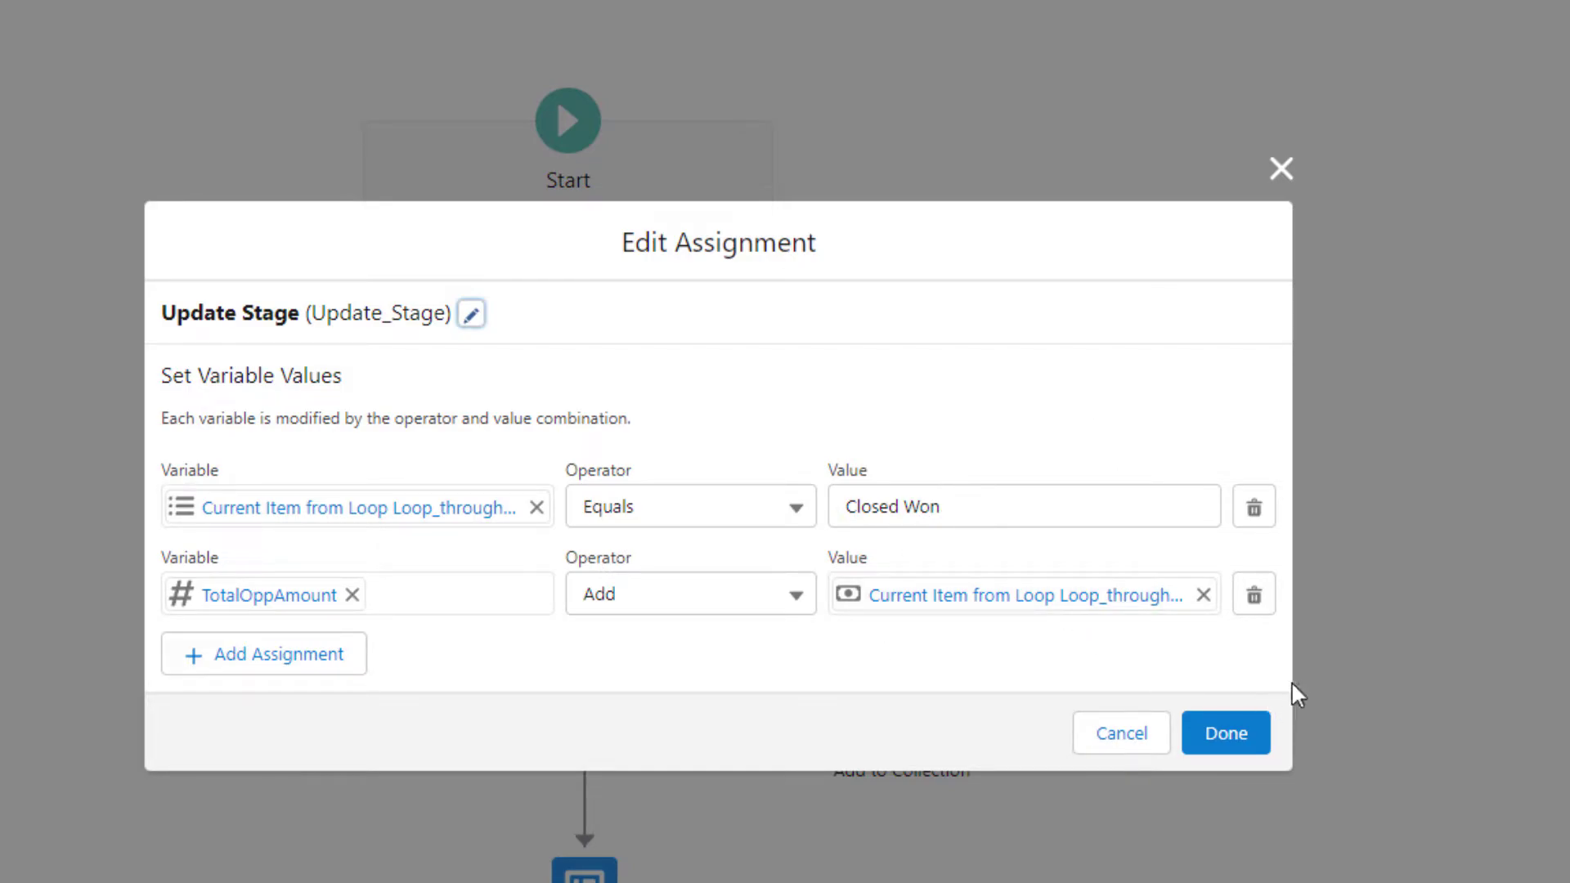
left_click(1254, 734)
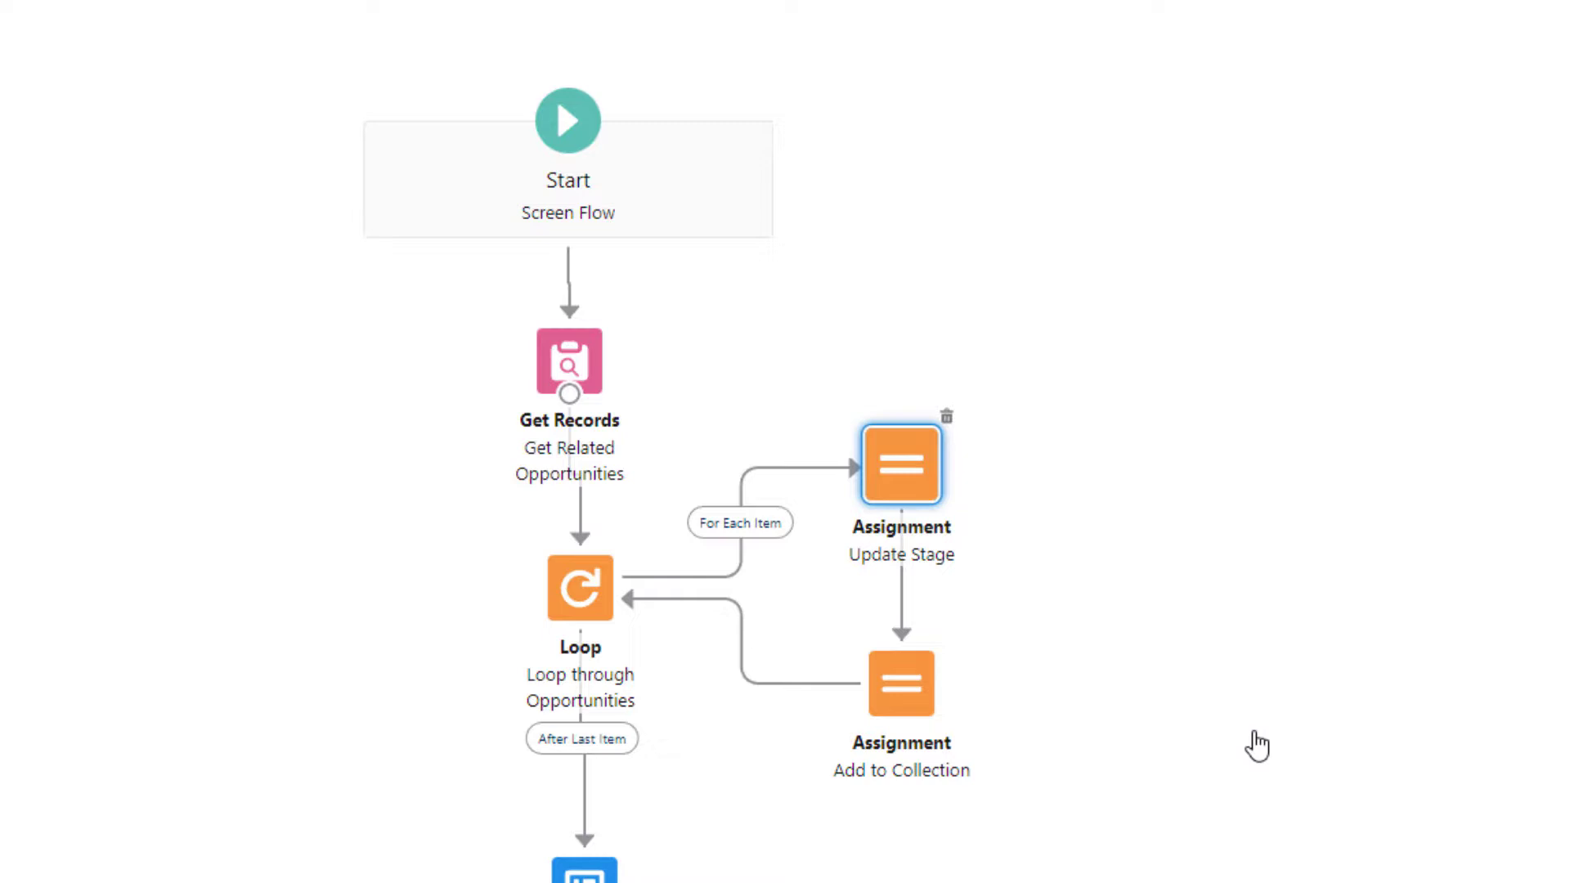
Open the Add to Collection assignment and reselect UpdatedOpportunityCollection as its variable, keeping the Add operator.
double_click(901, 687)
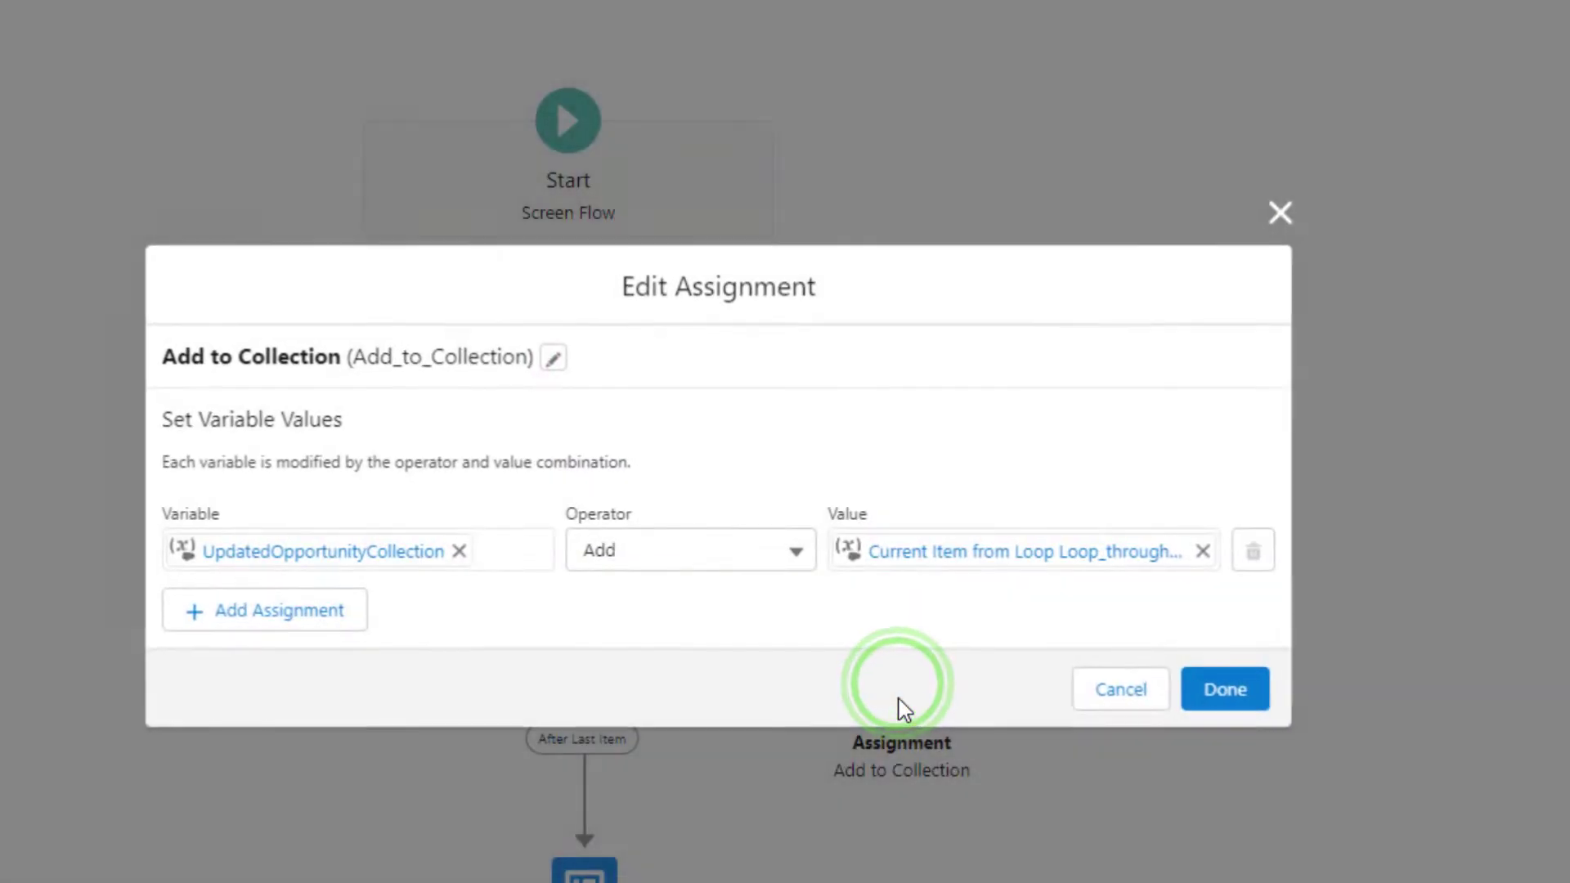
left_click(669, 677)
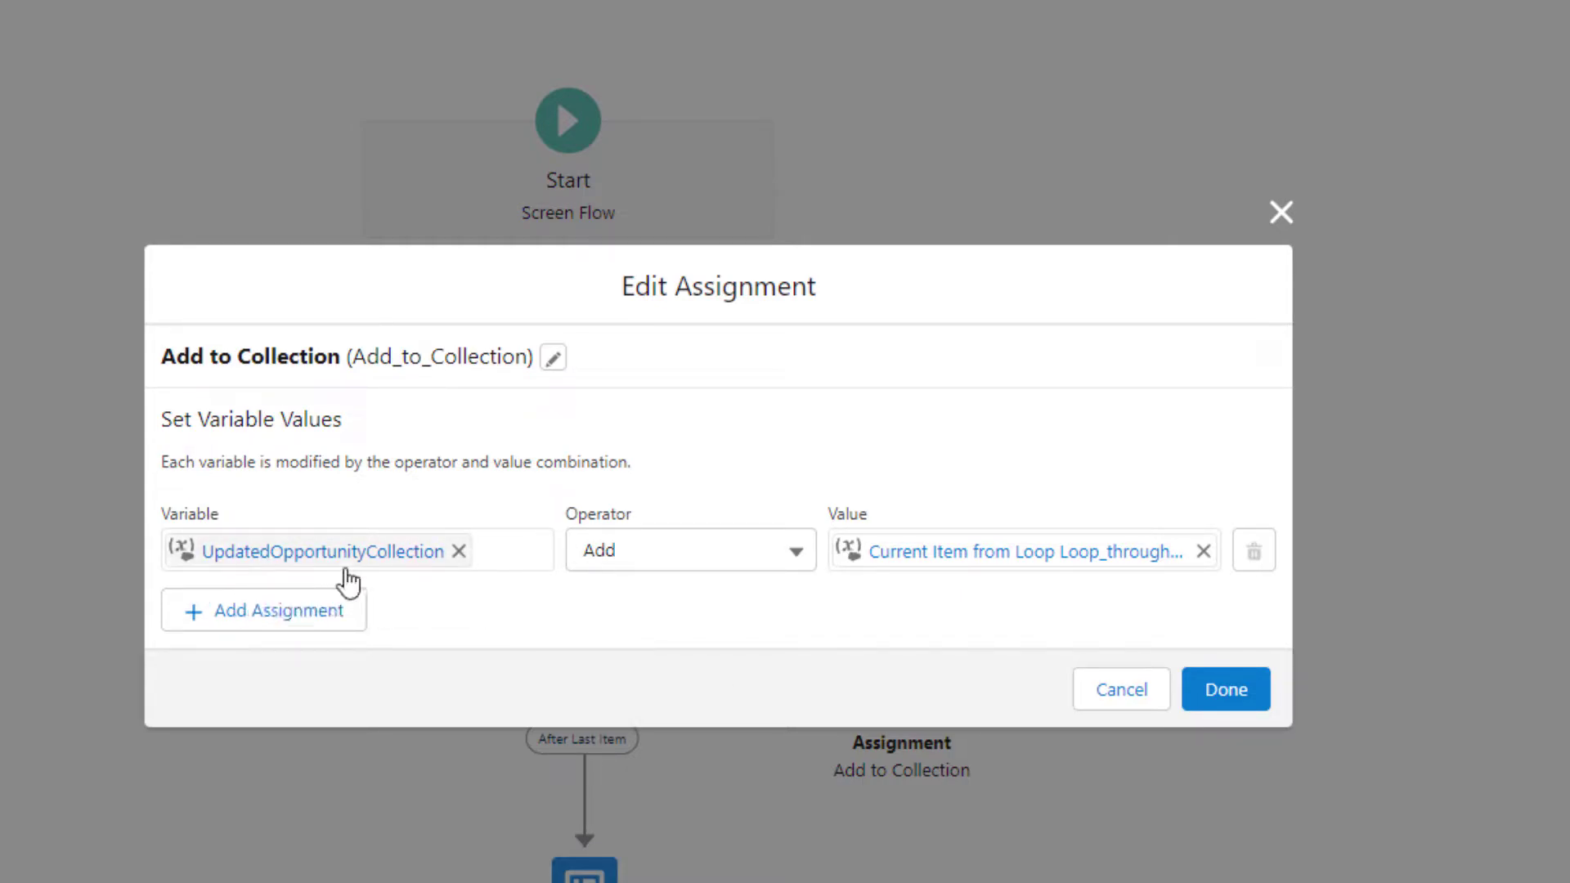
left_click(459, 551)
left_click(454, 553)
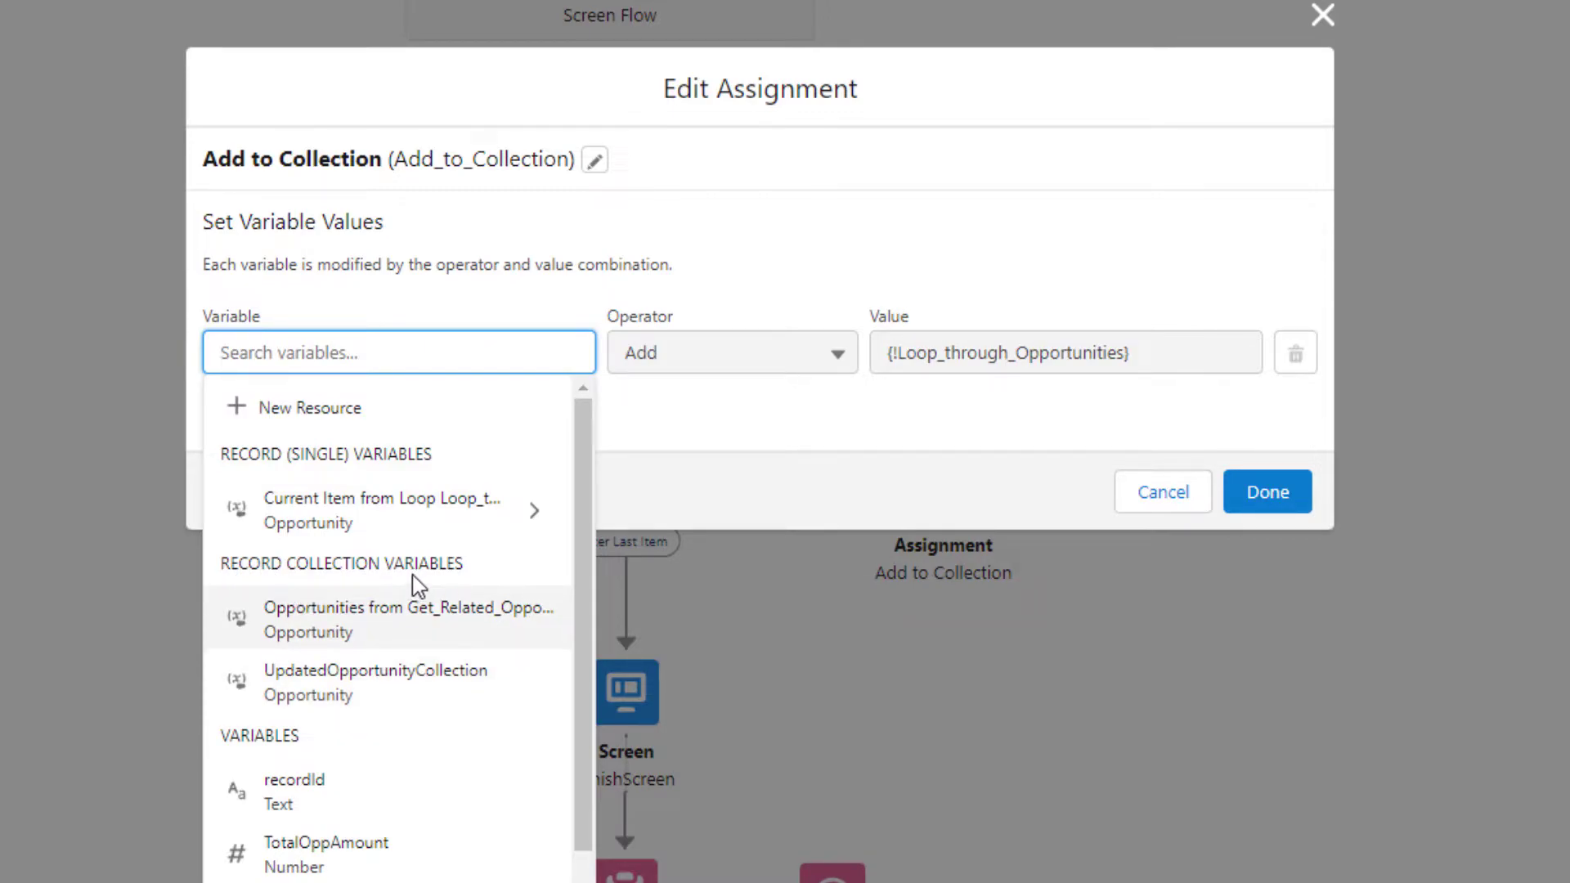
left_click(447, 712)
left_click(847, 443)
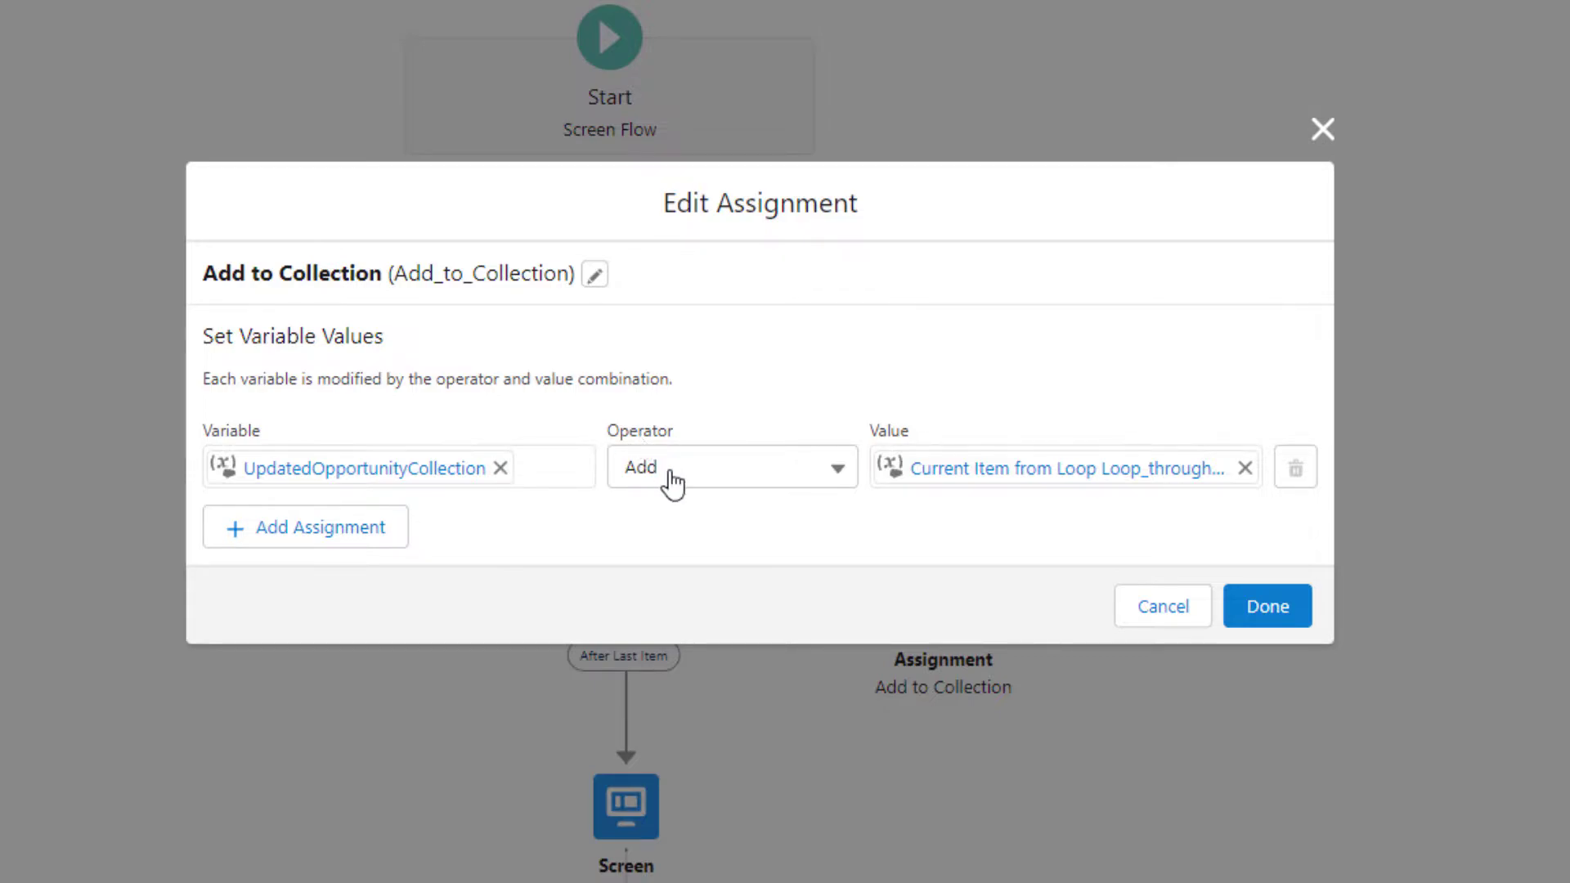
left_click(786, 468)
left_click(787, 468)
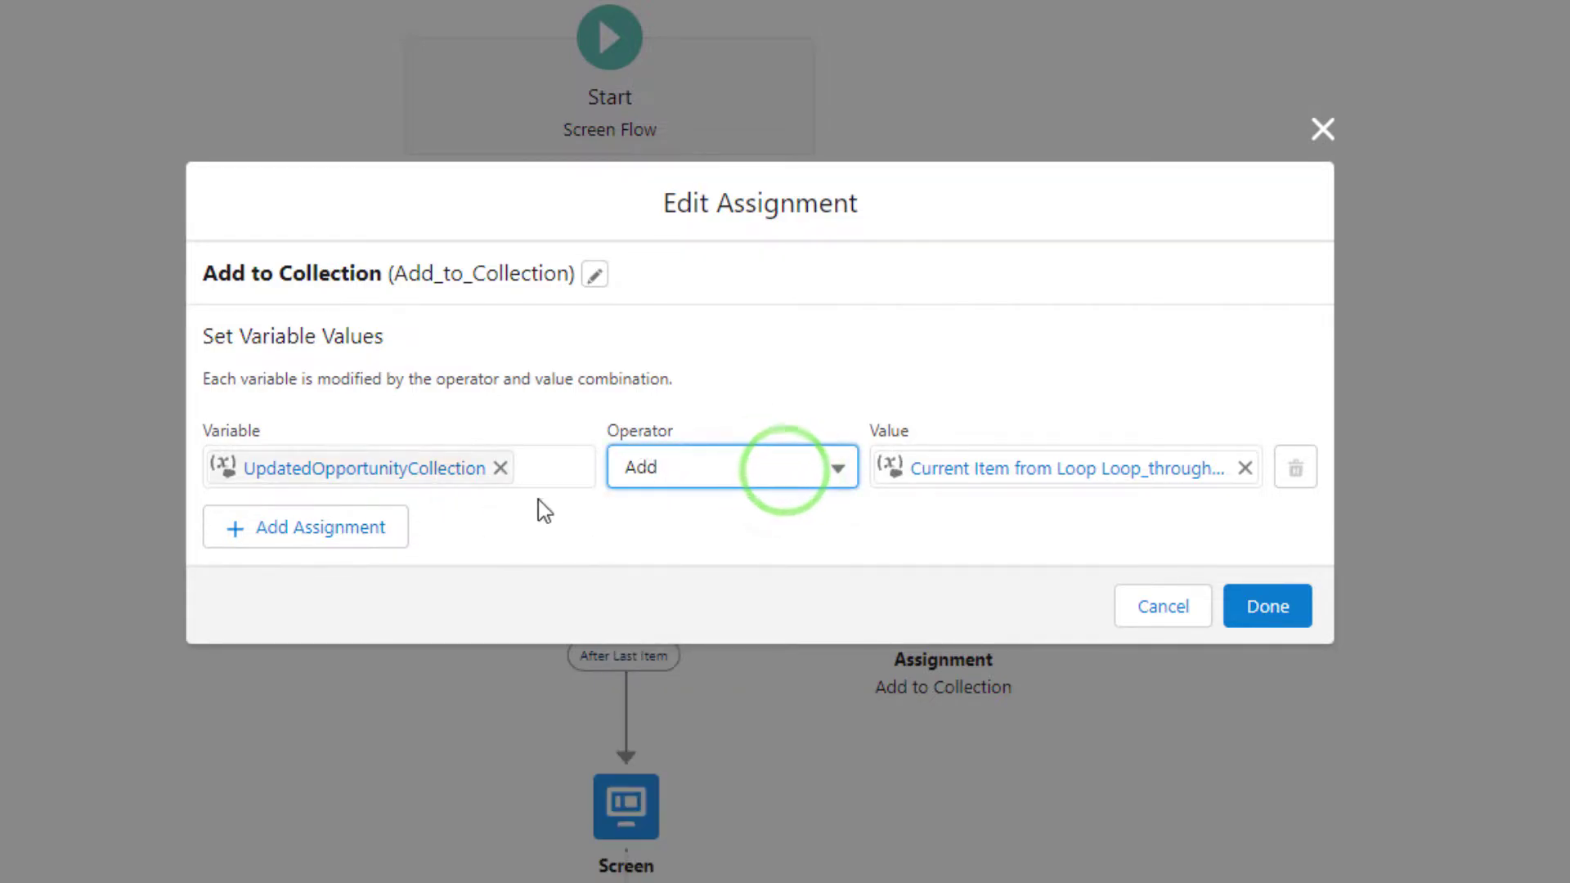
Set the UpdatedOpportunityCollection row's value to the whole current item from Loop_through_Opportunities, and accept the assignment.
left_click(1245, 467)
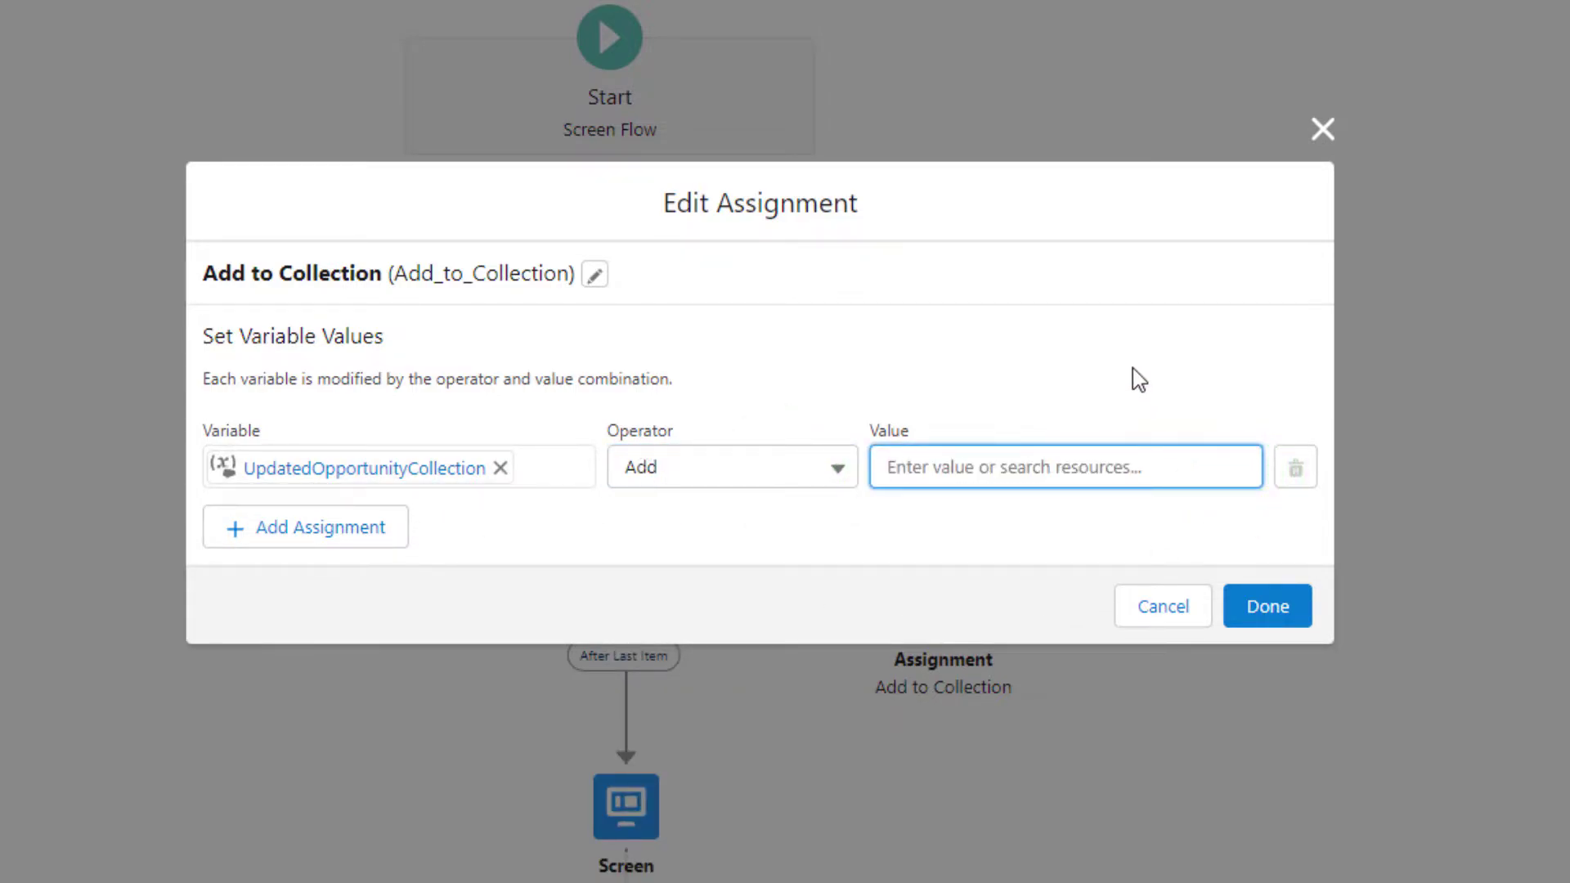
type("cure")
key("BackSpace")
type("r")
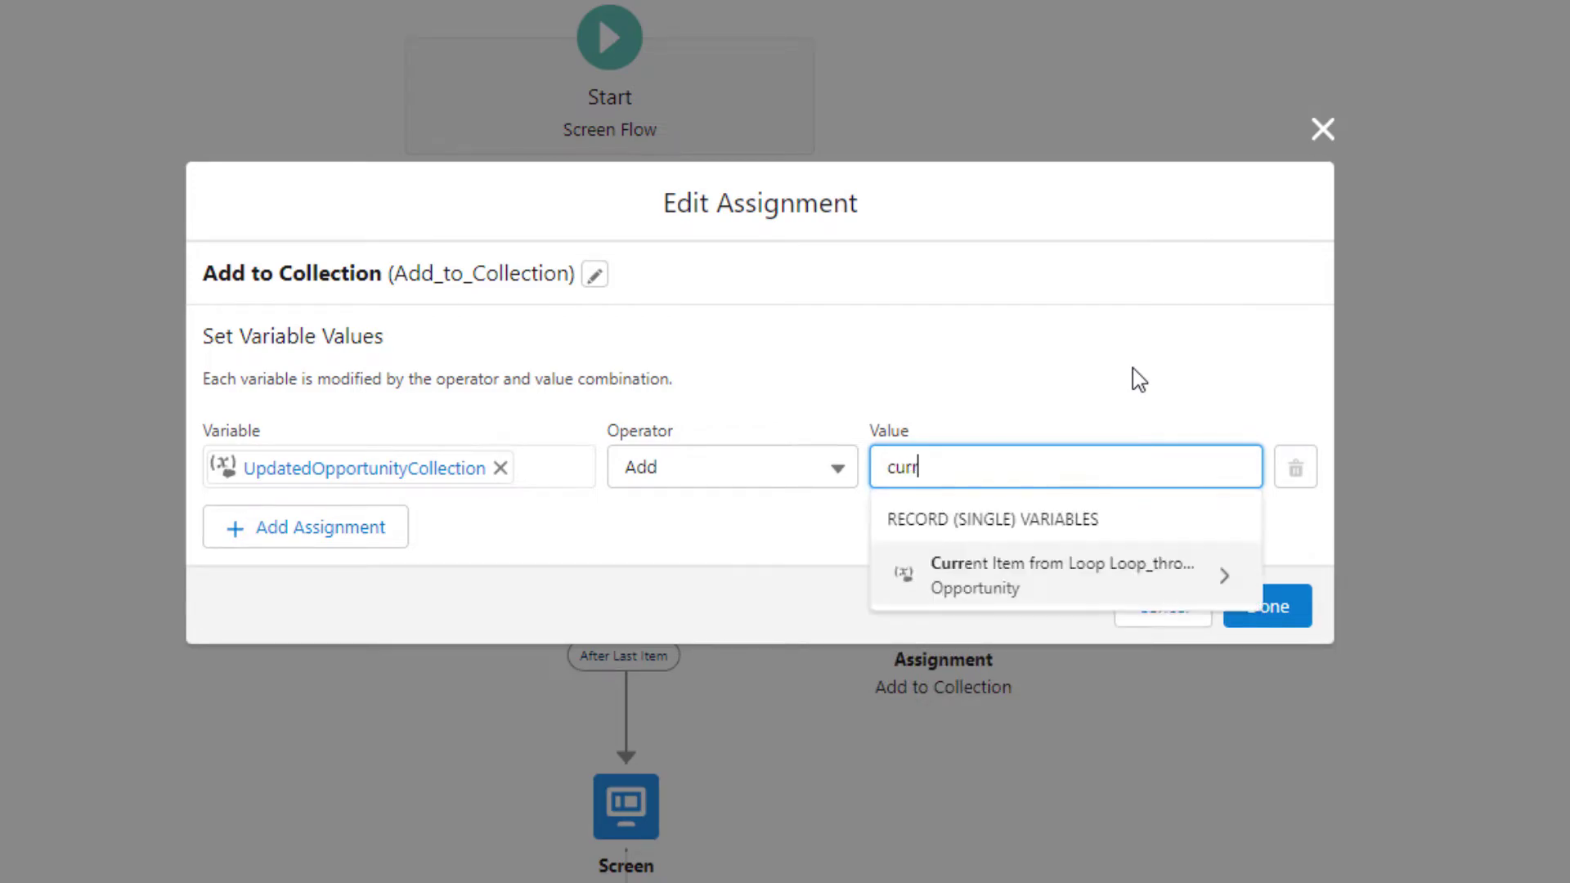
left_click(953, 572)
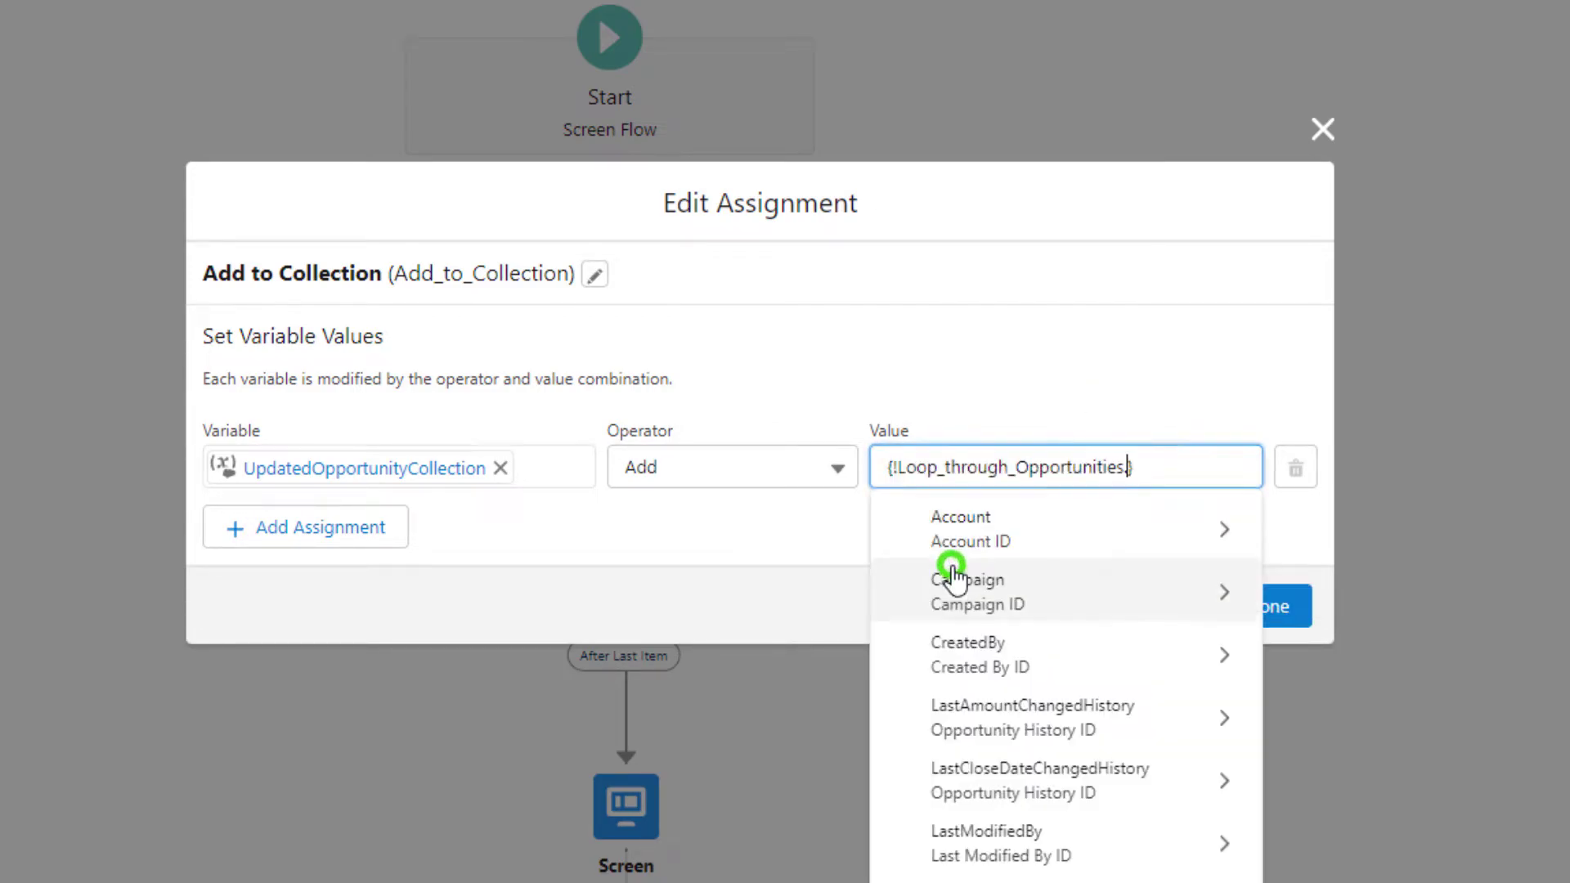
key("BackSpace")
left_click(996, 355)
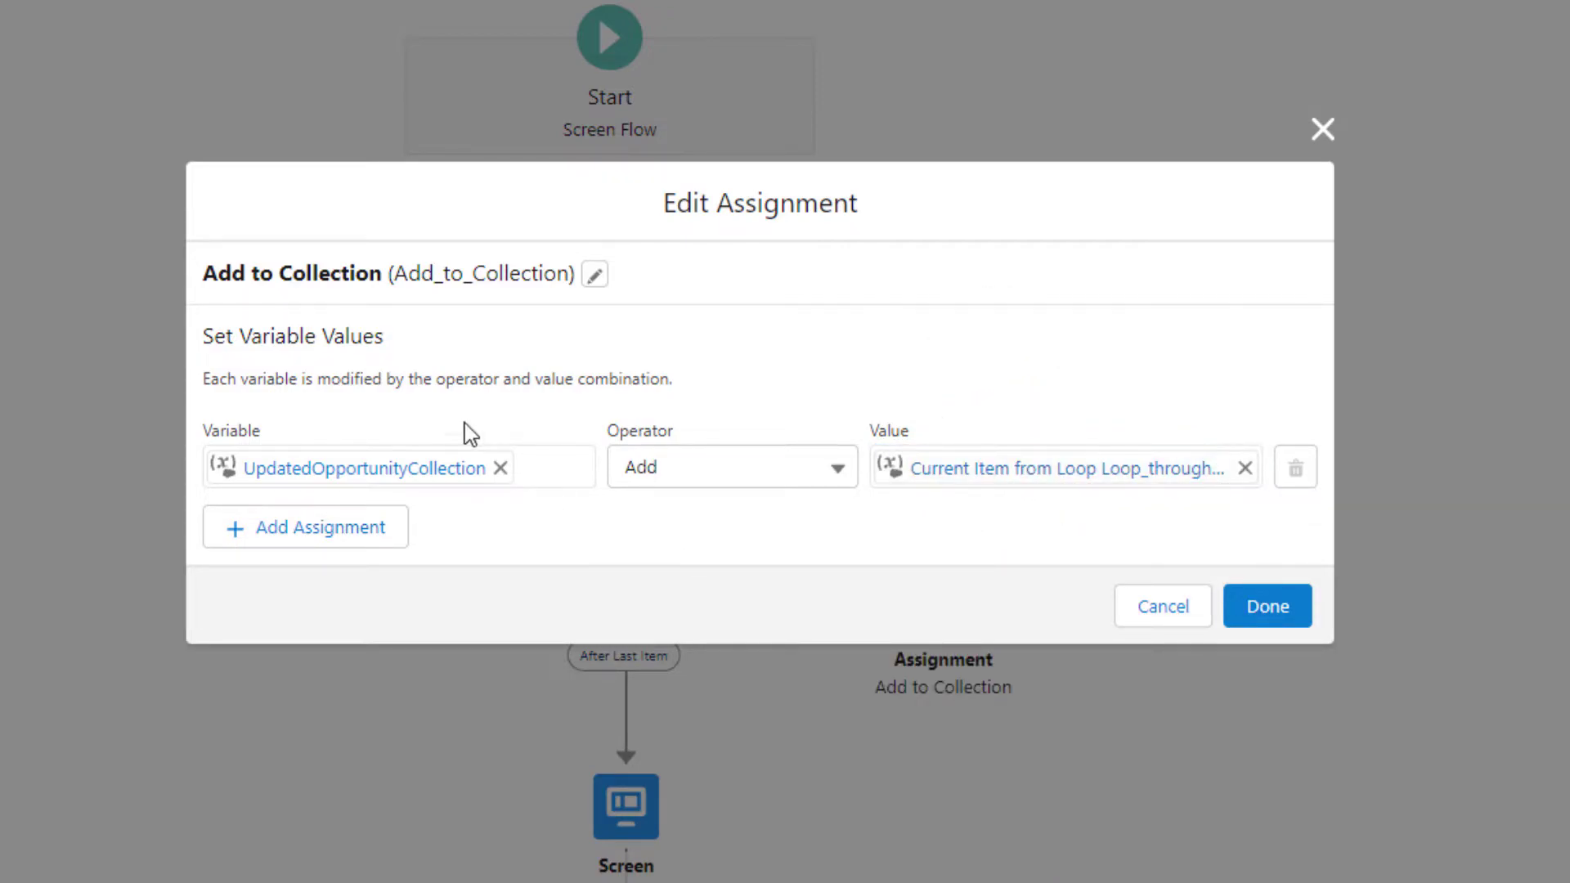
left_click(1295, 611)
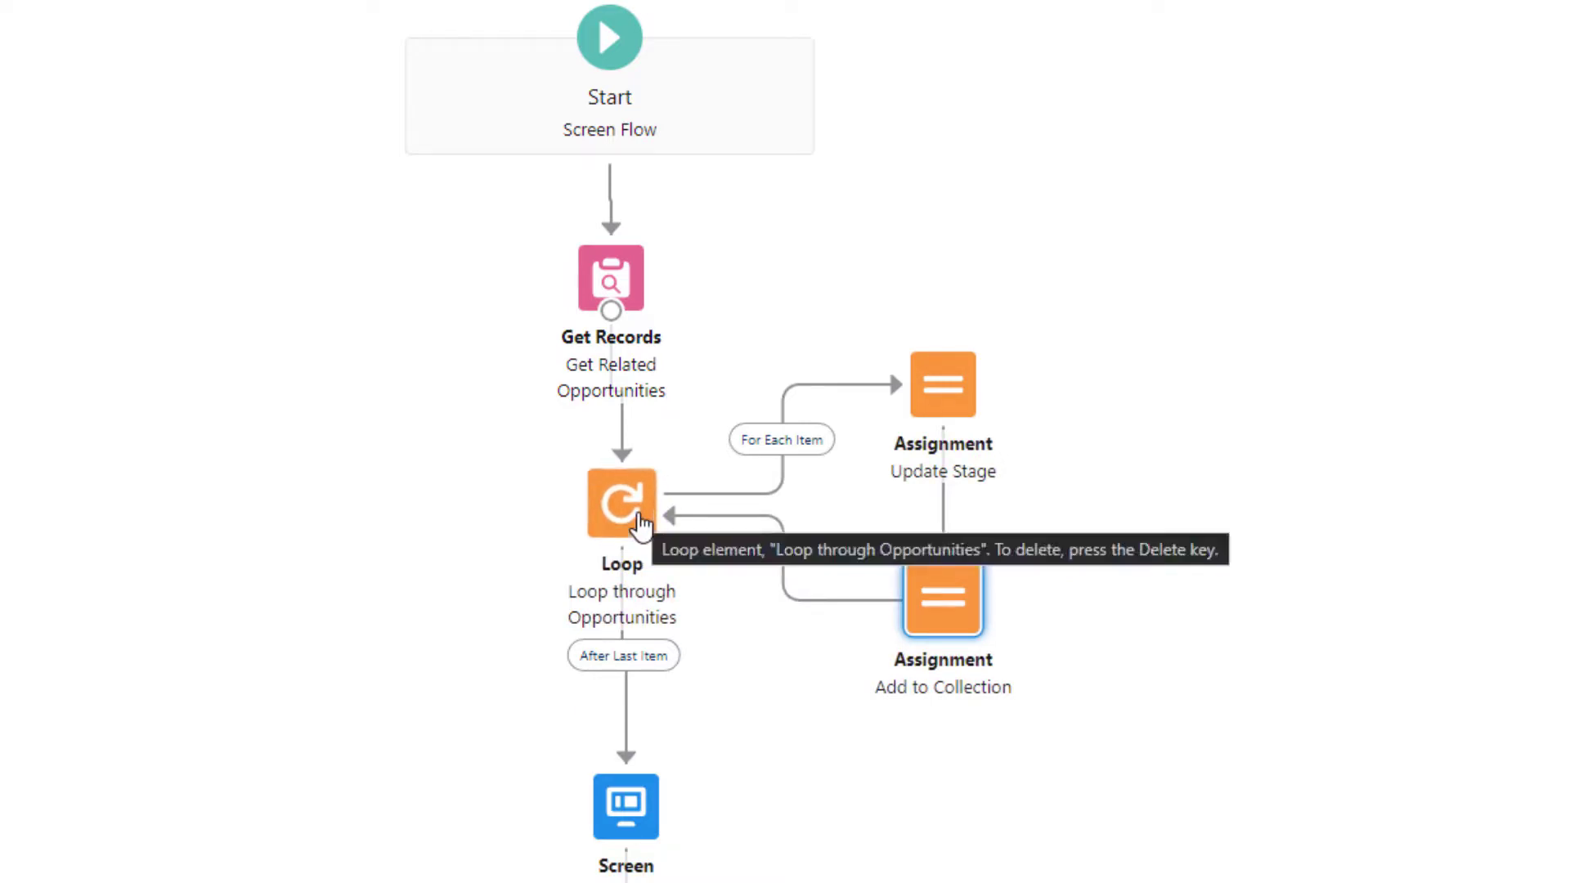
Review the filter and storage settings of Get Related Opportunities, and the collection variable and direction of the Loop through Opportunities element.
left_click(611, 278)
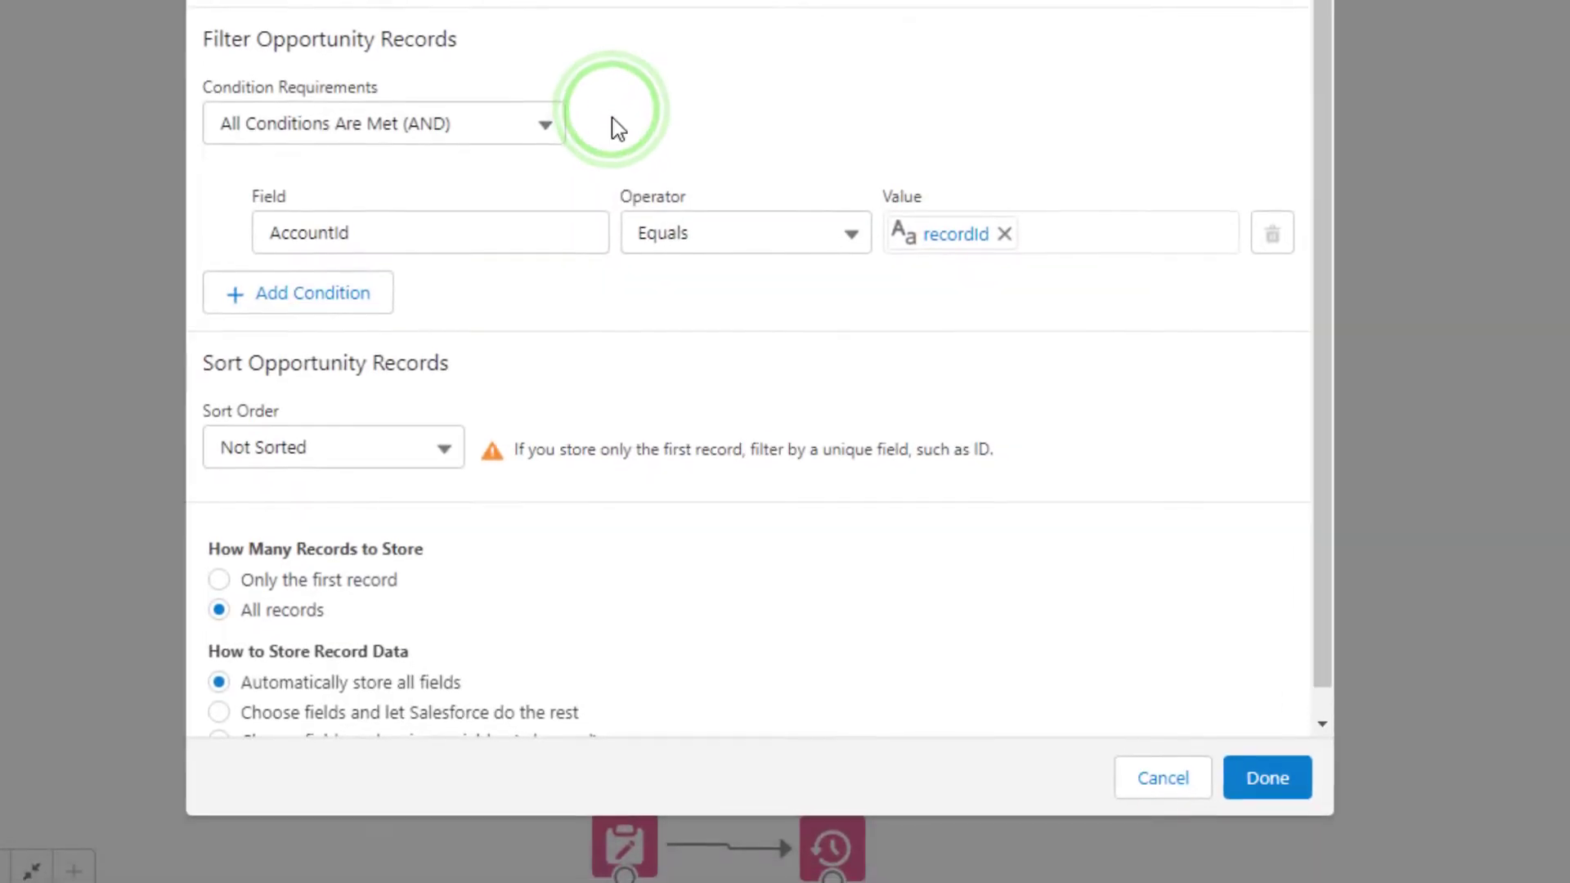
scroll(716, 274, "down", 1)
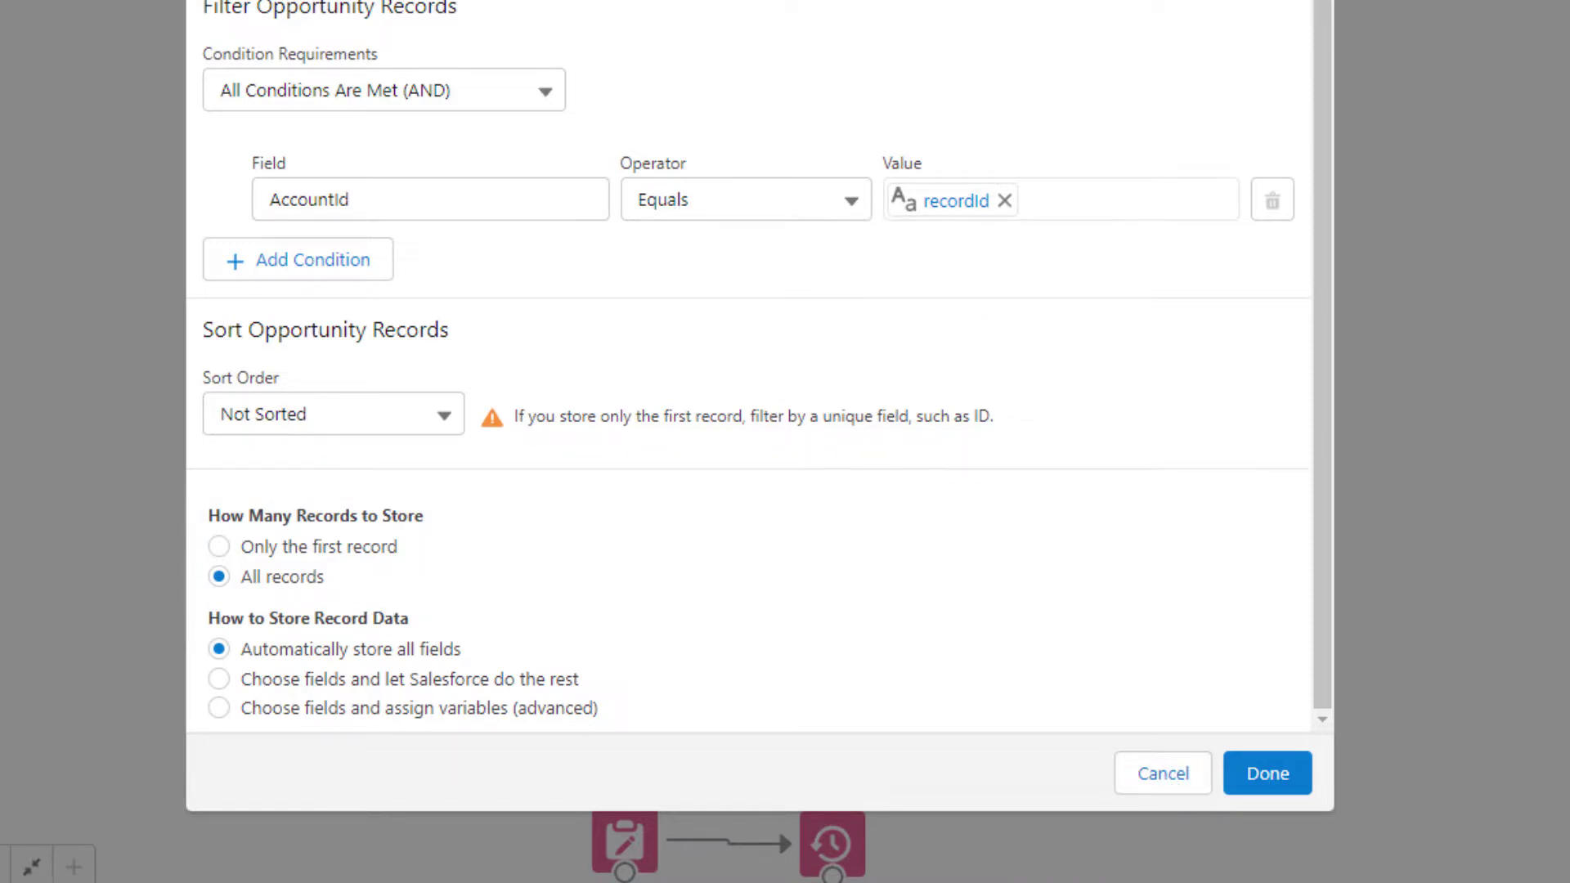
left_click(1161, 775)
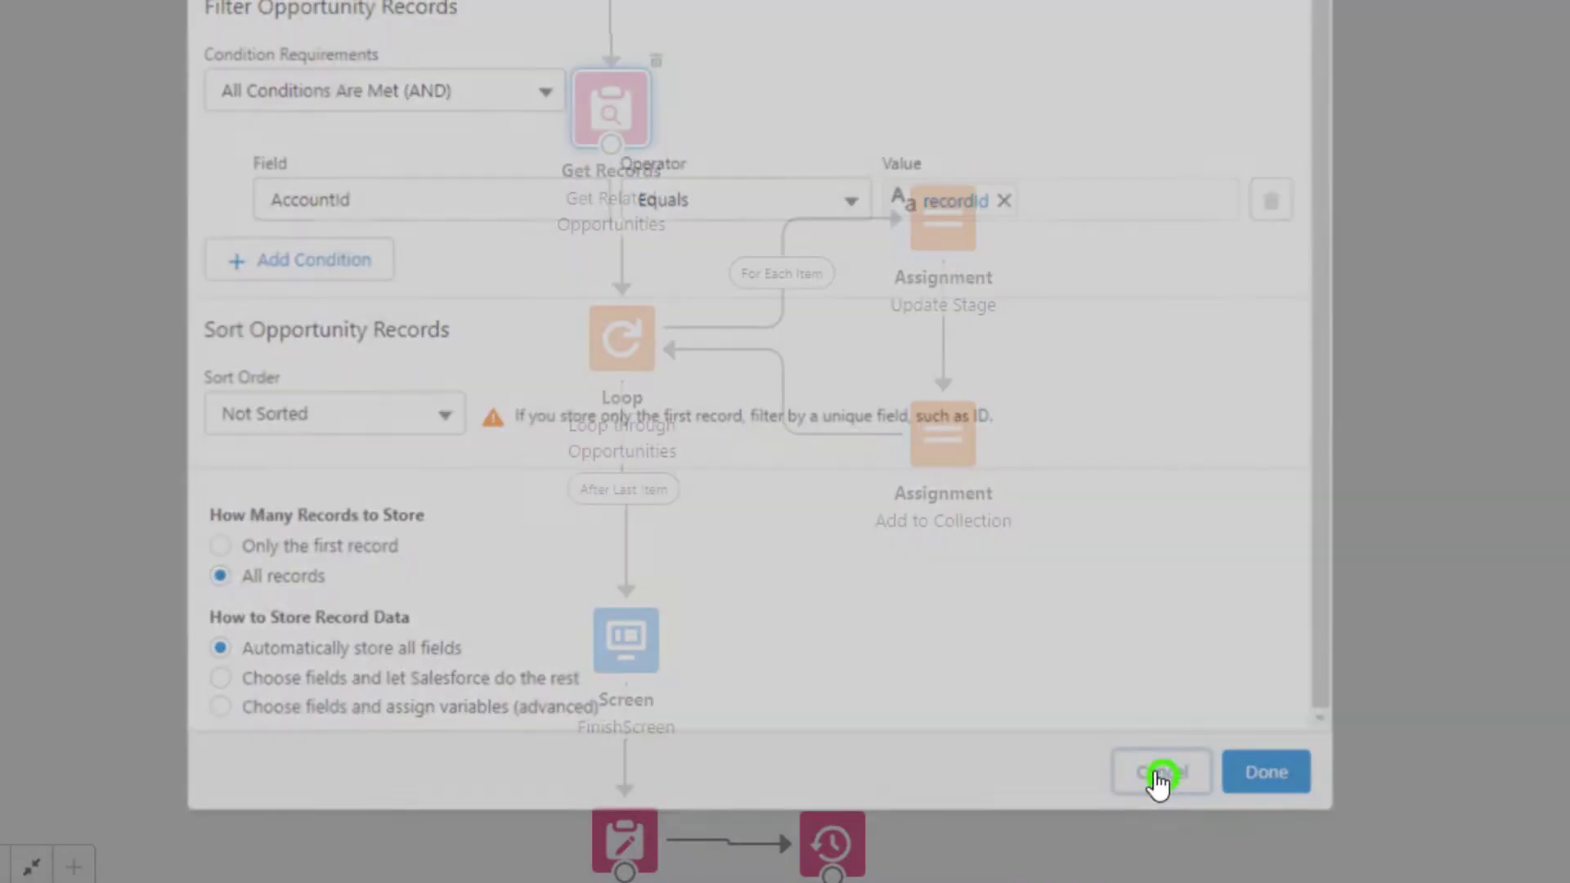
left_click(628, 350)
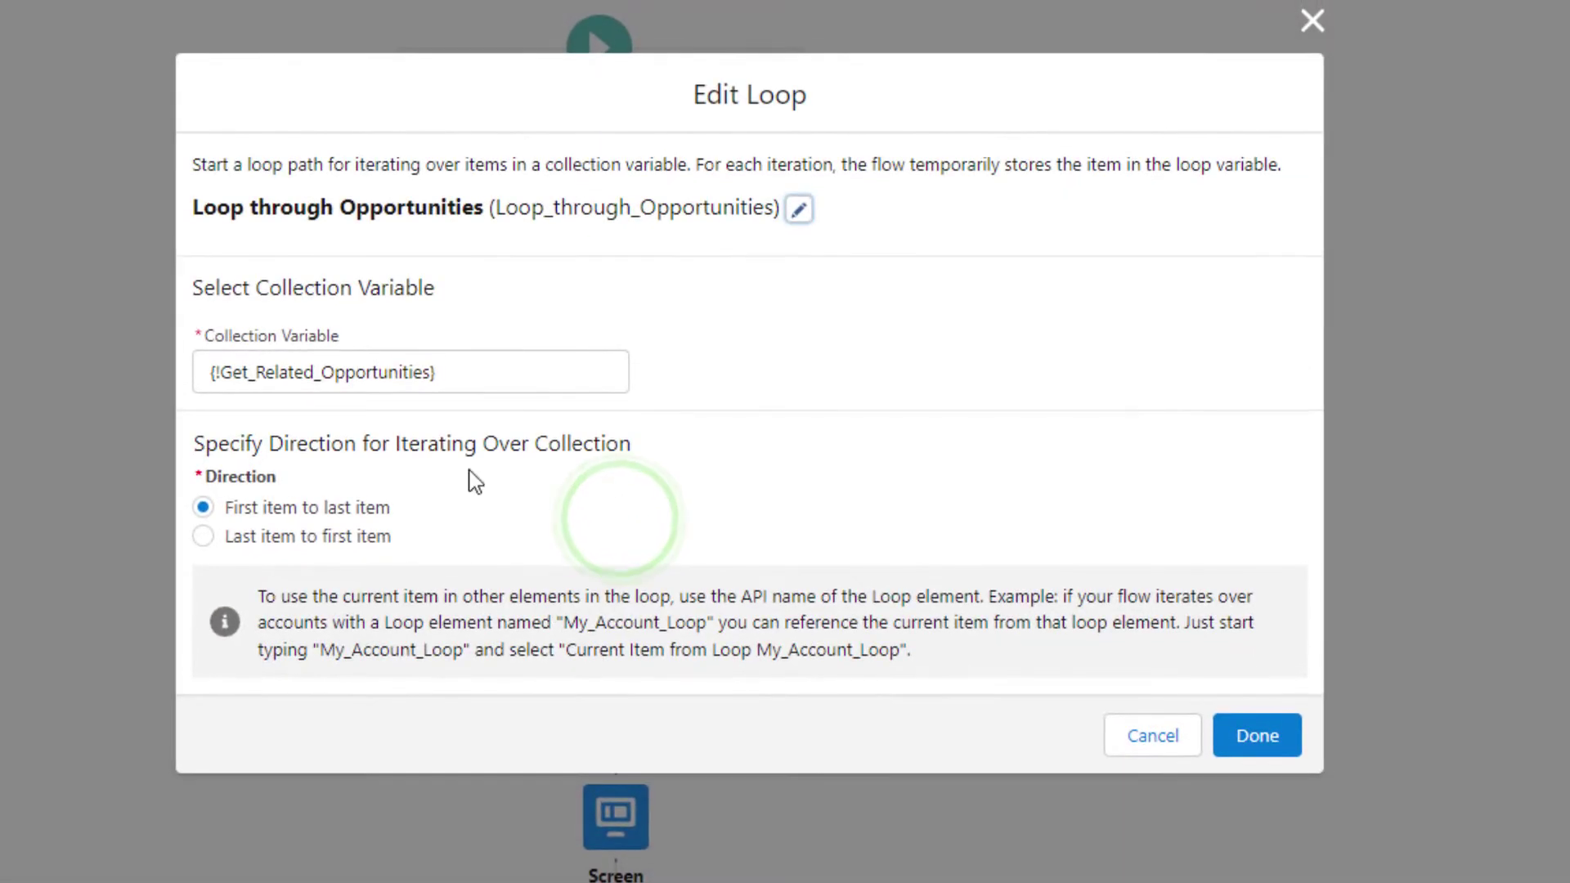
left_click(1157, 742)
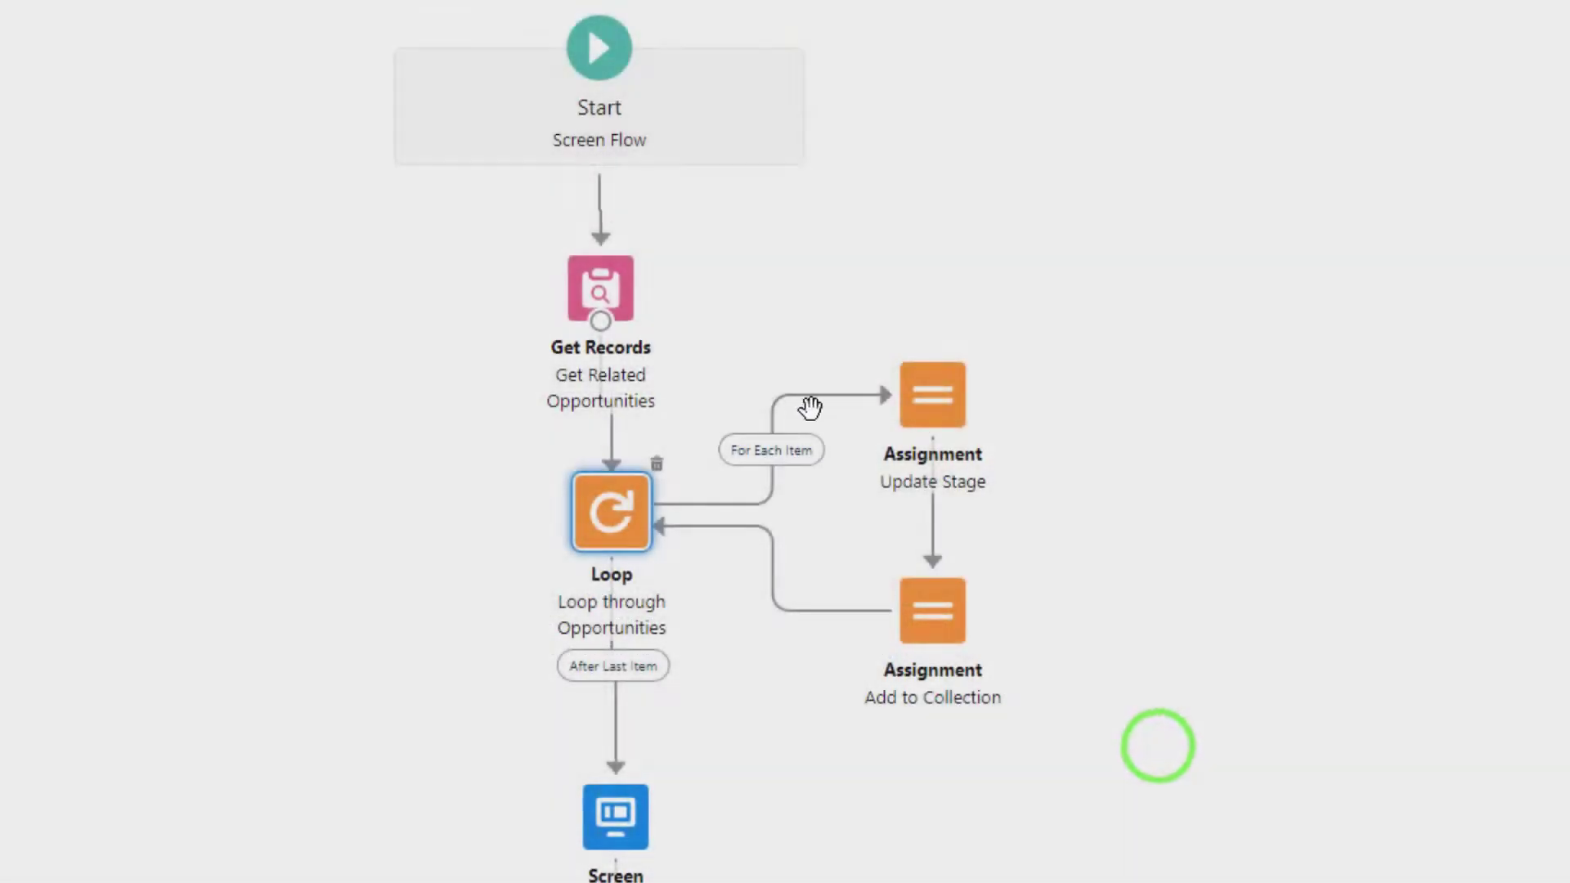
Review the variable, operator and value rows of the Update Stage assignment, followed by those of Add to Collection.
double_click(961, 401)
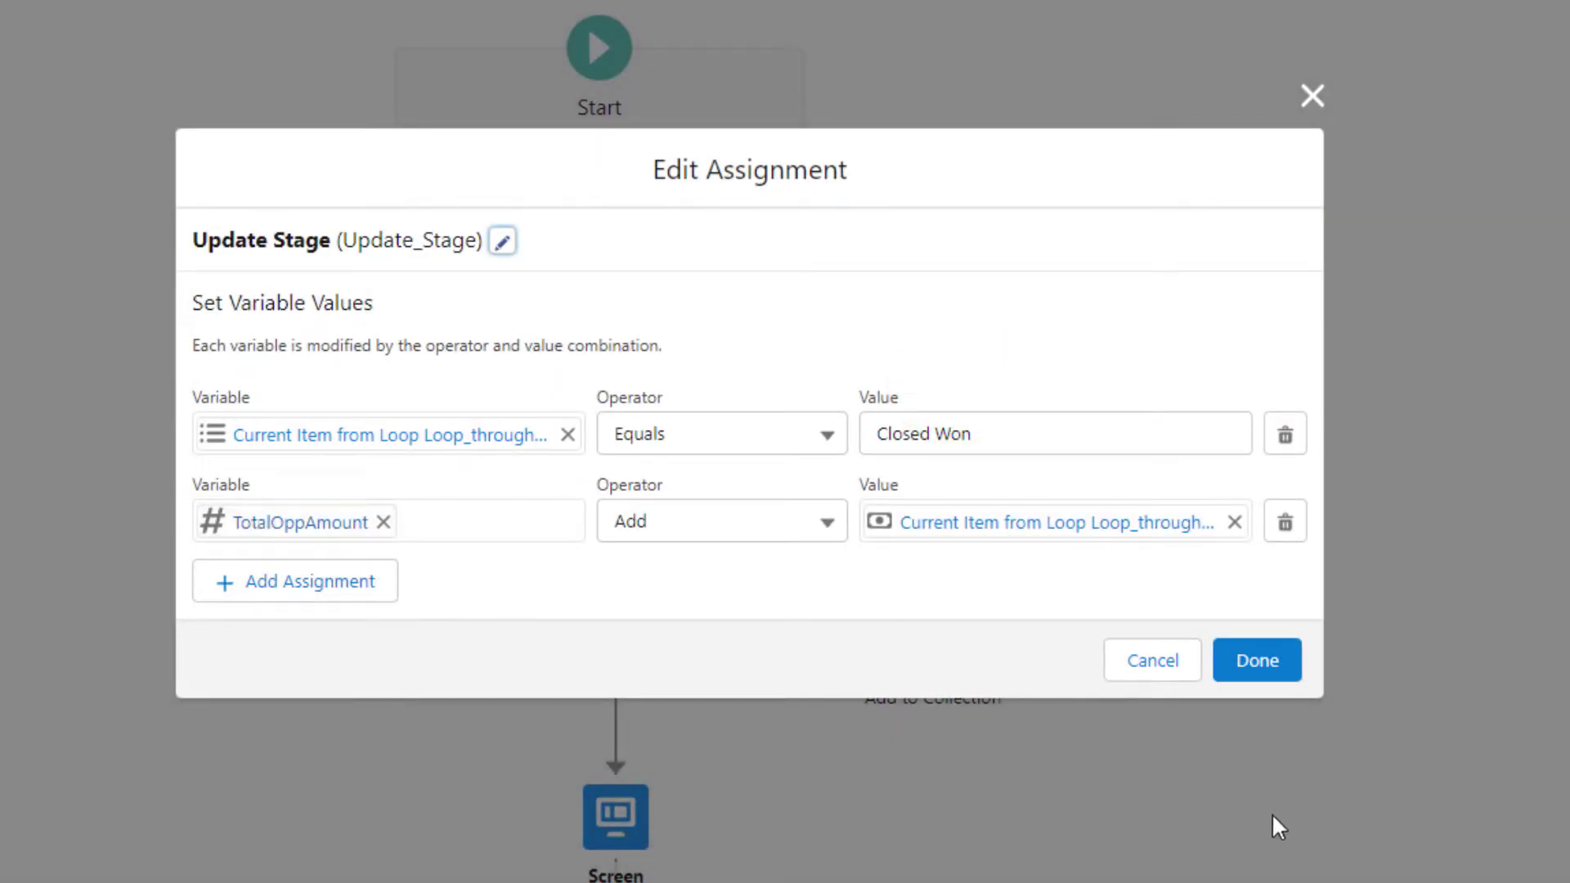
left_click(1281, 665)
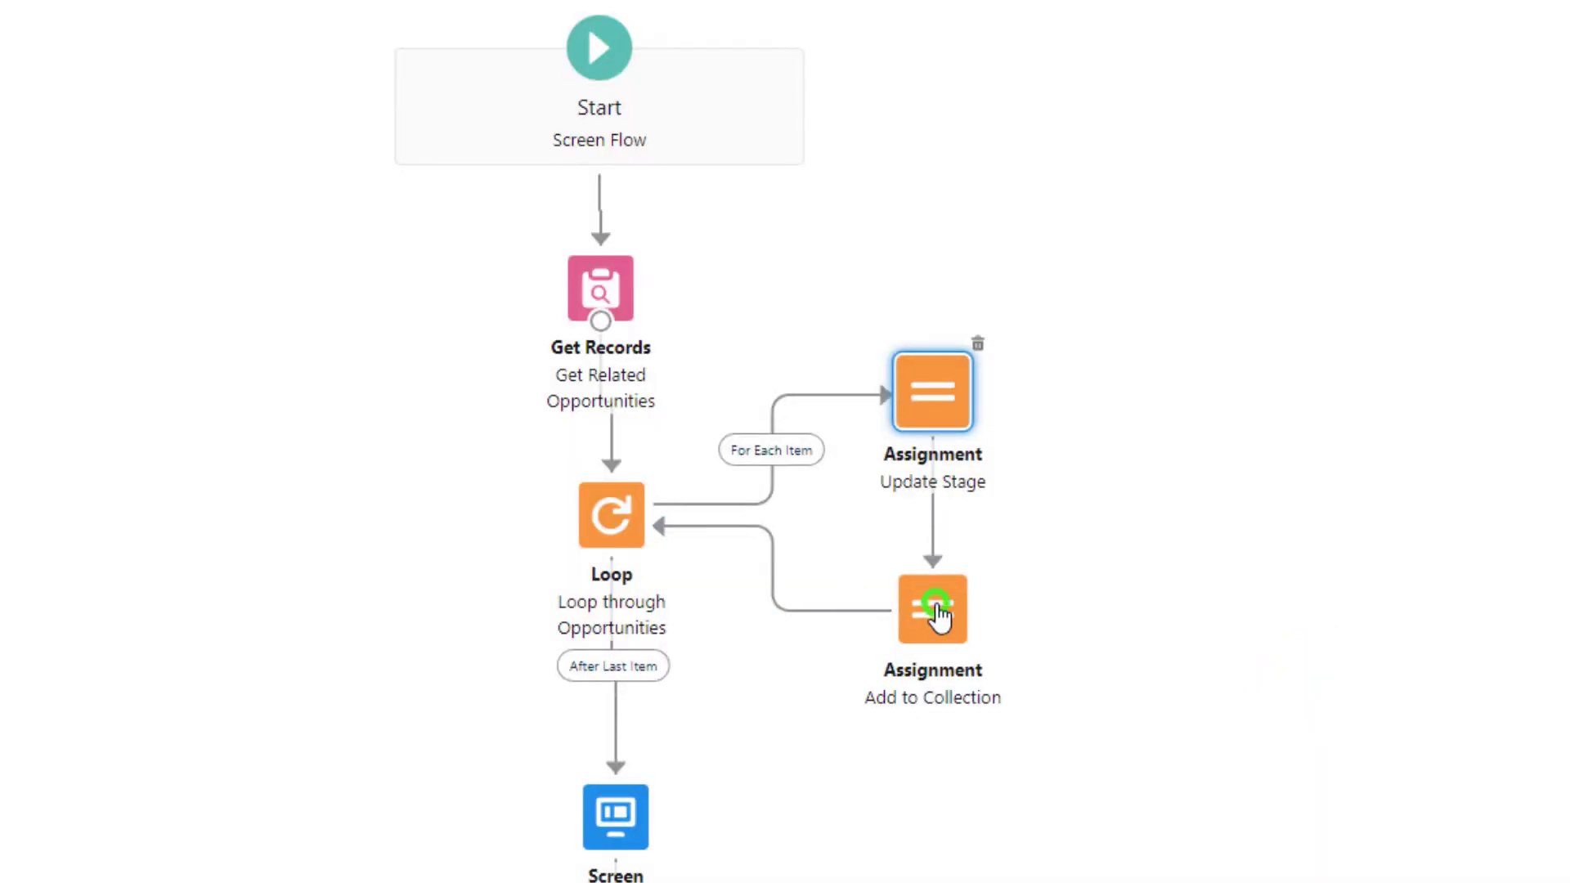
double_click(932, 612)
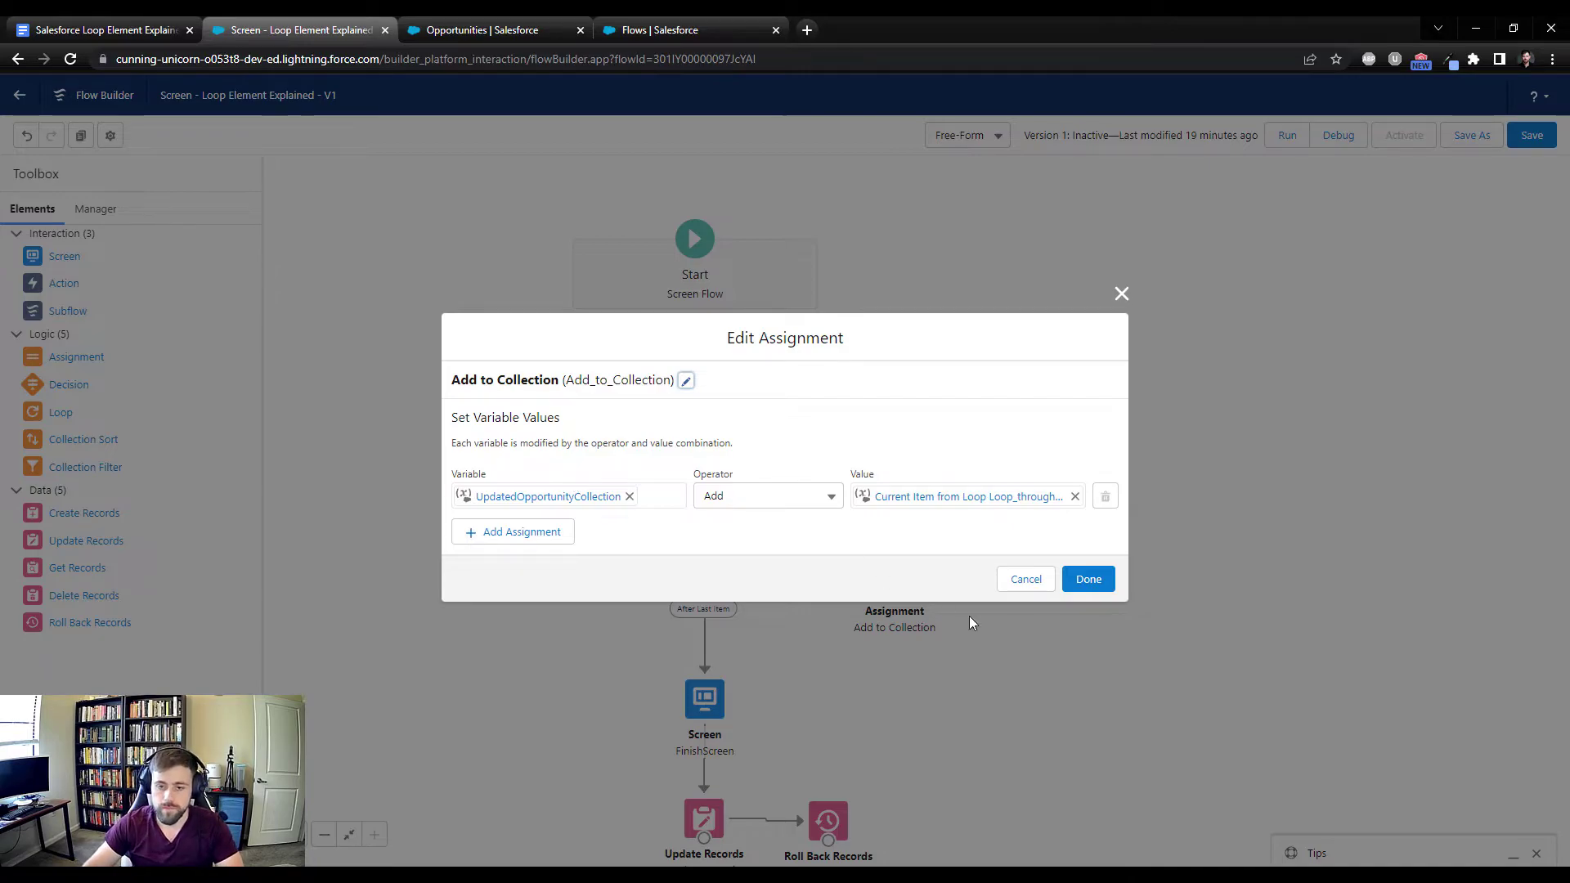
left_click(1069, 582)
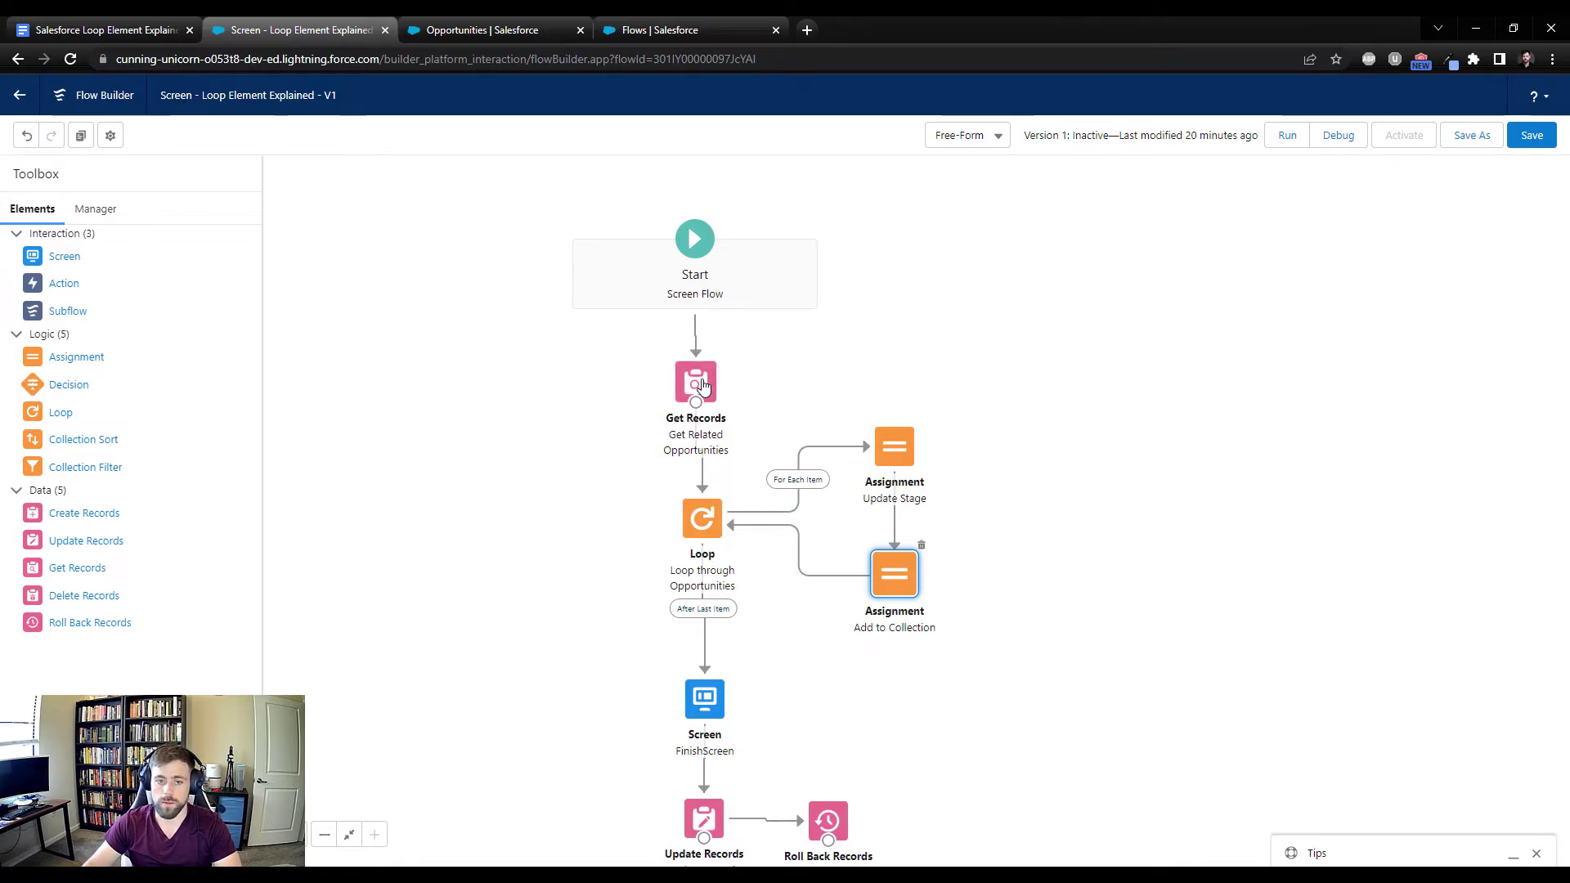
Follow the After Last Item path to FinishScreen and review the text and TotalOppAmount variable it displays.
scroll(1070, 623, "down", 1)
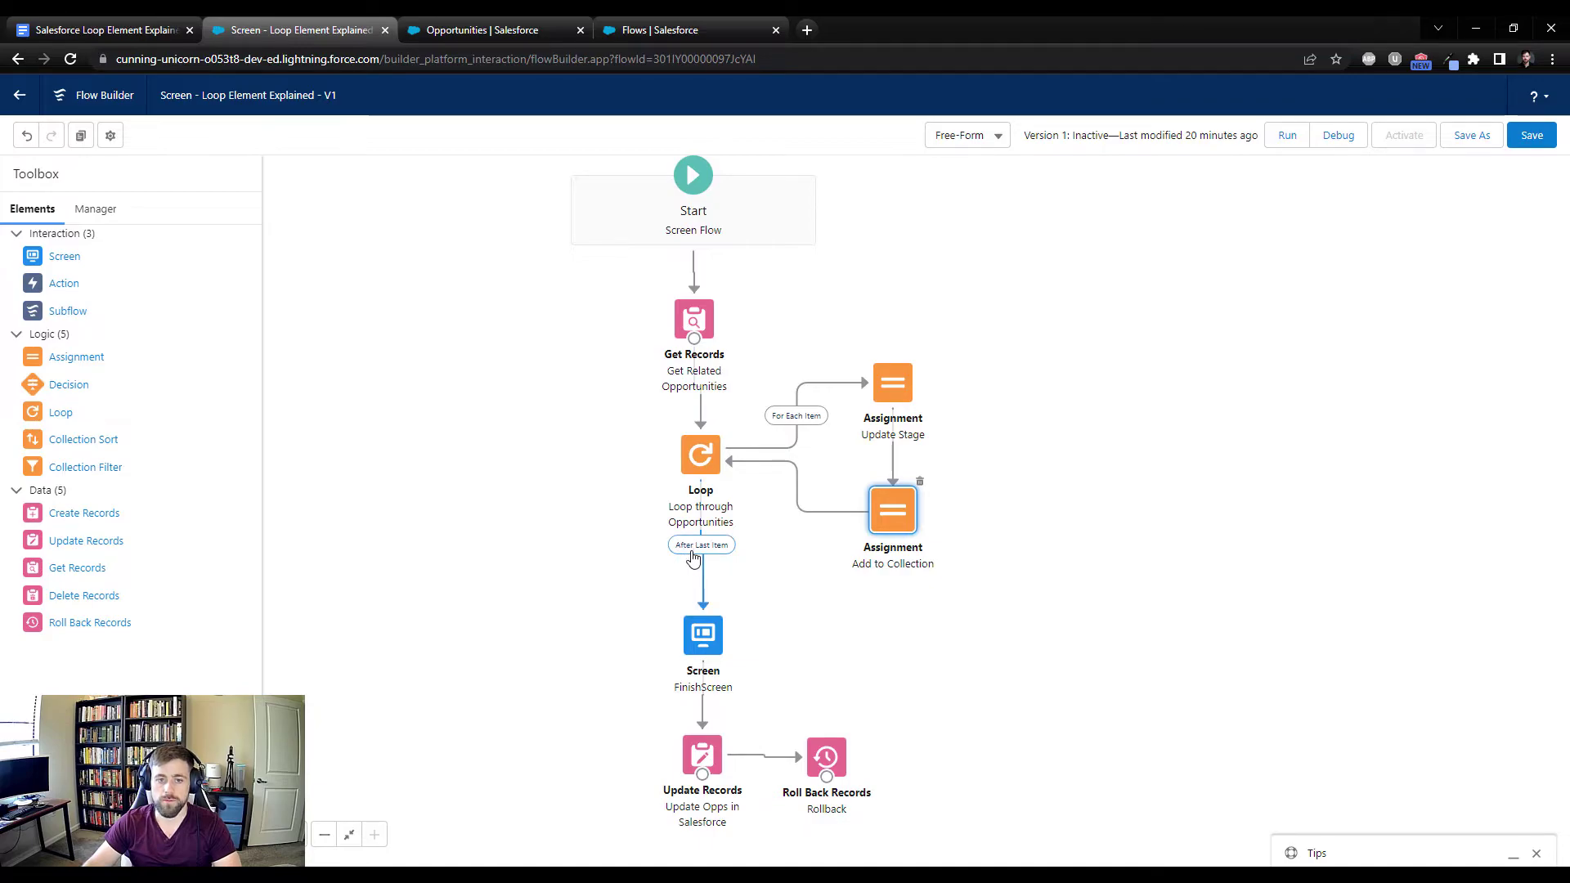
left_click_drag(862, 611, 838, 523)
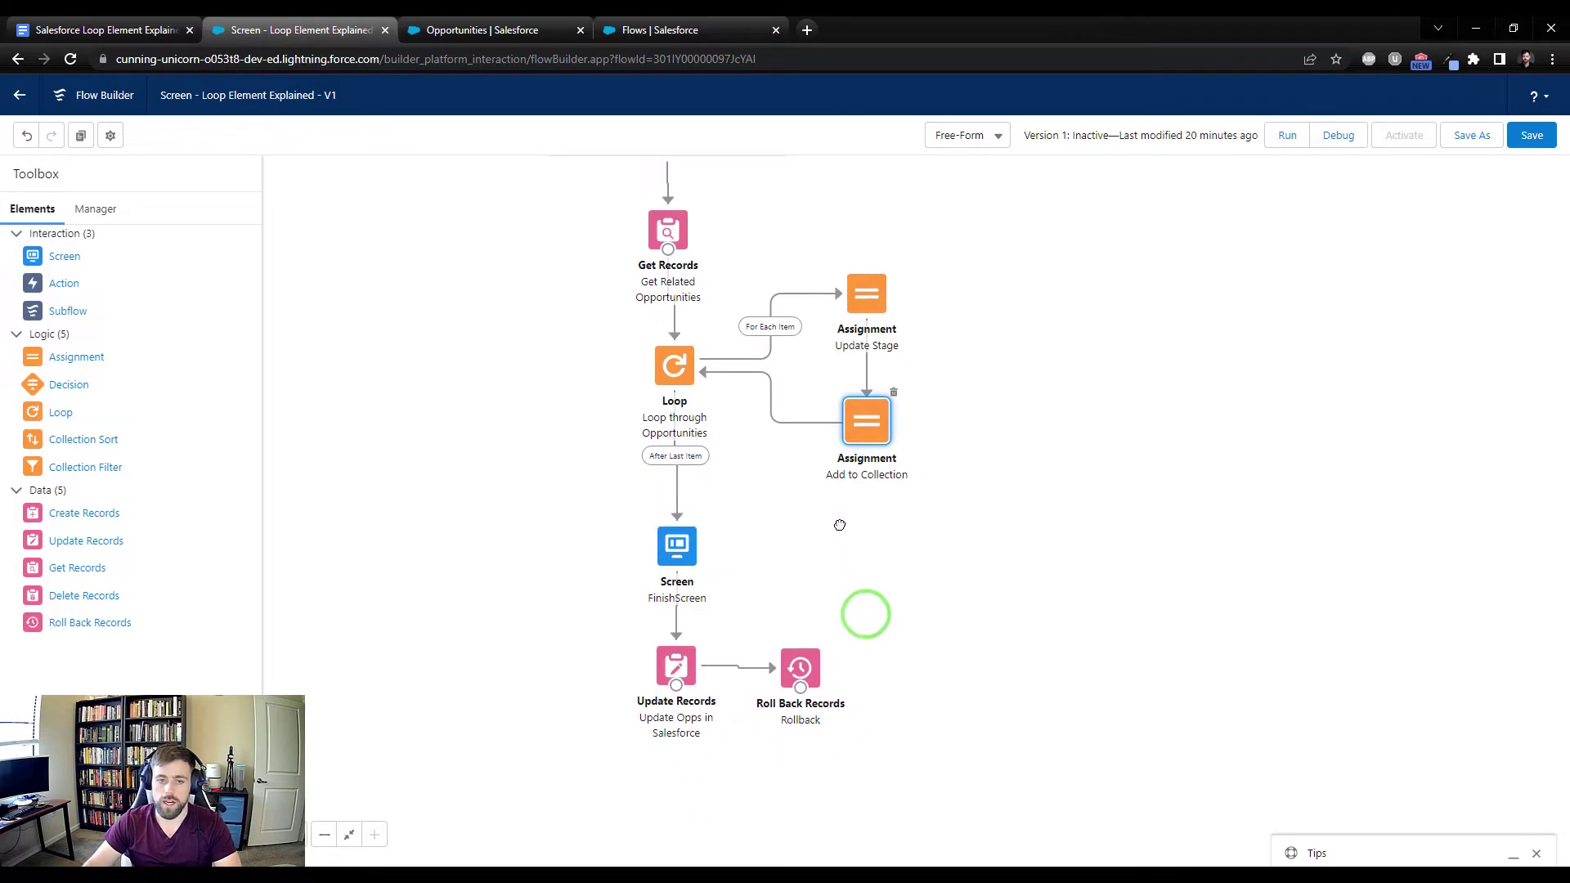
left_click(677, 545)
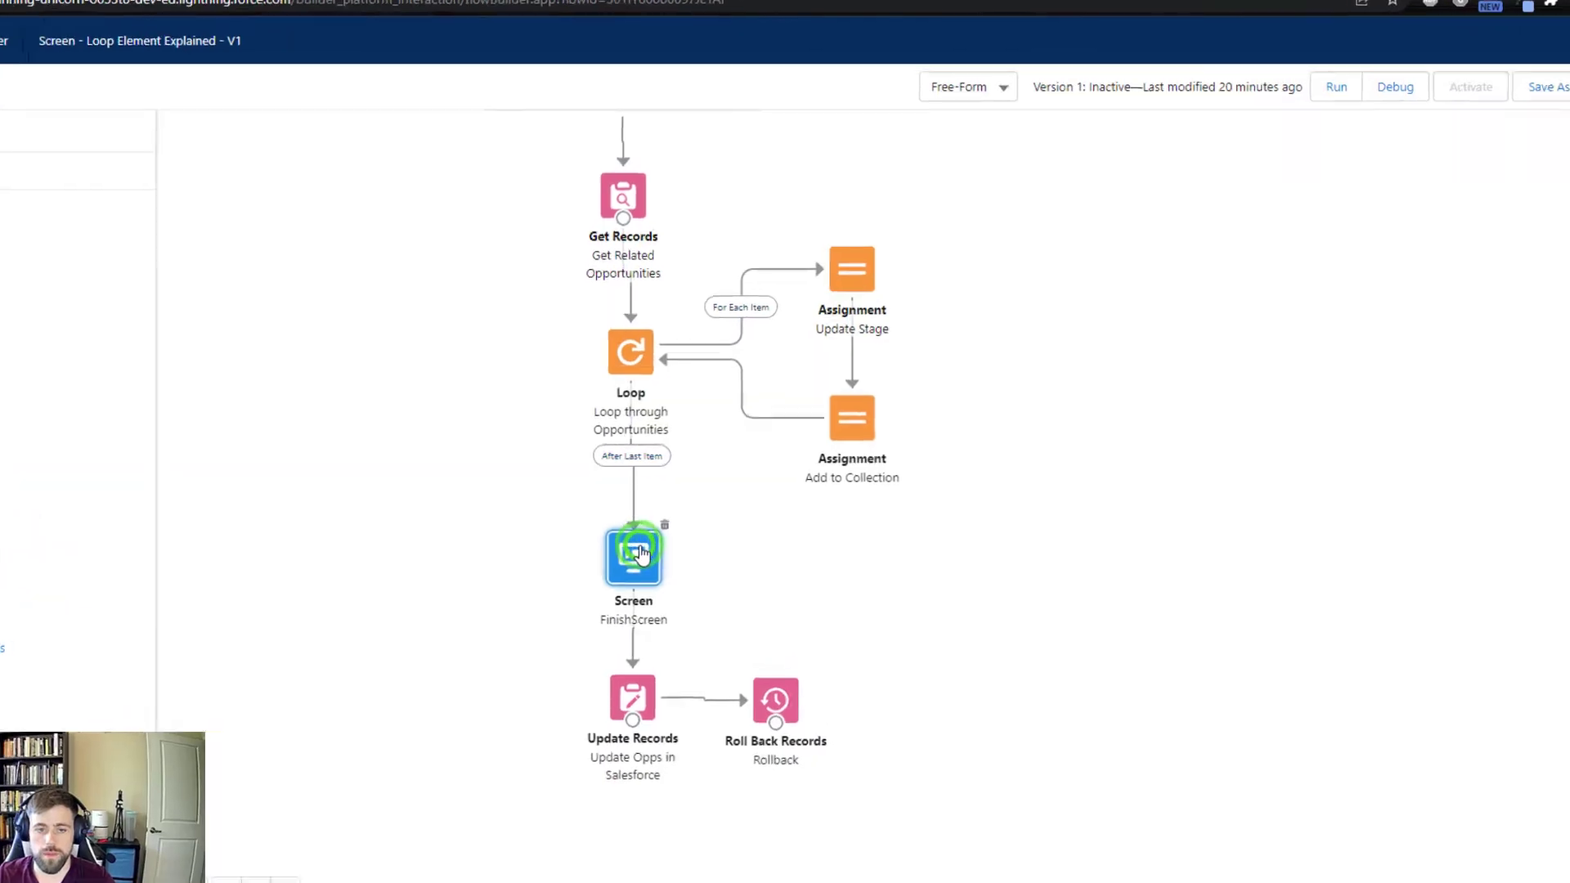
double_click(641, 552)
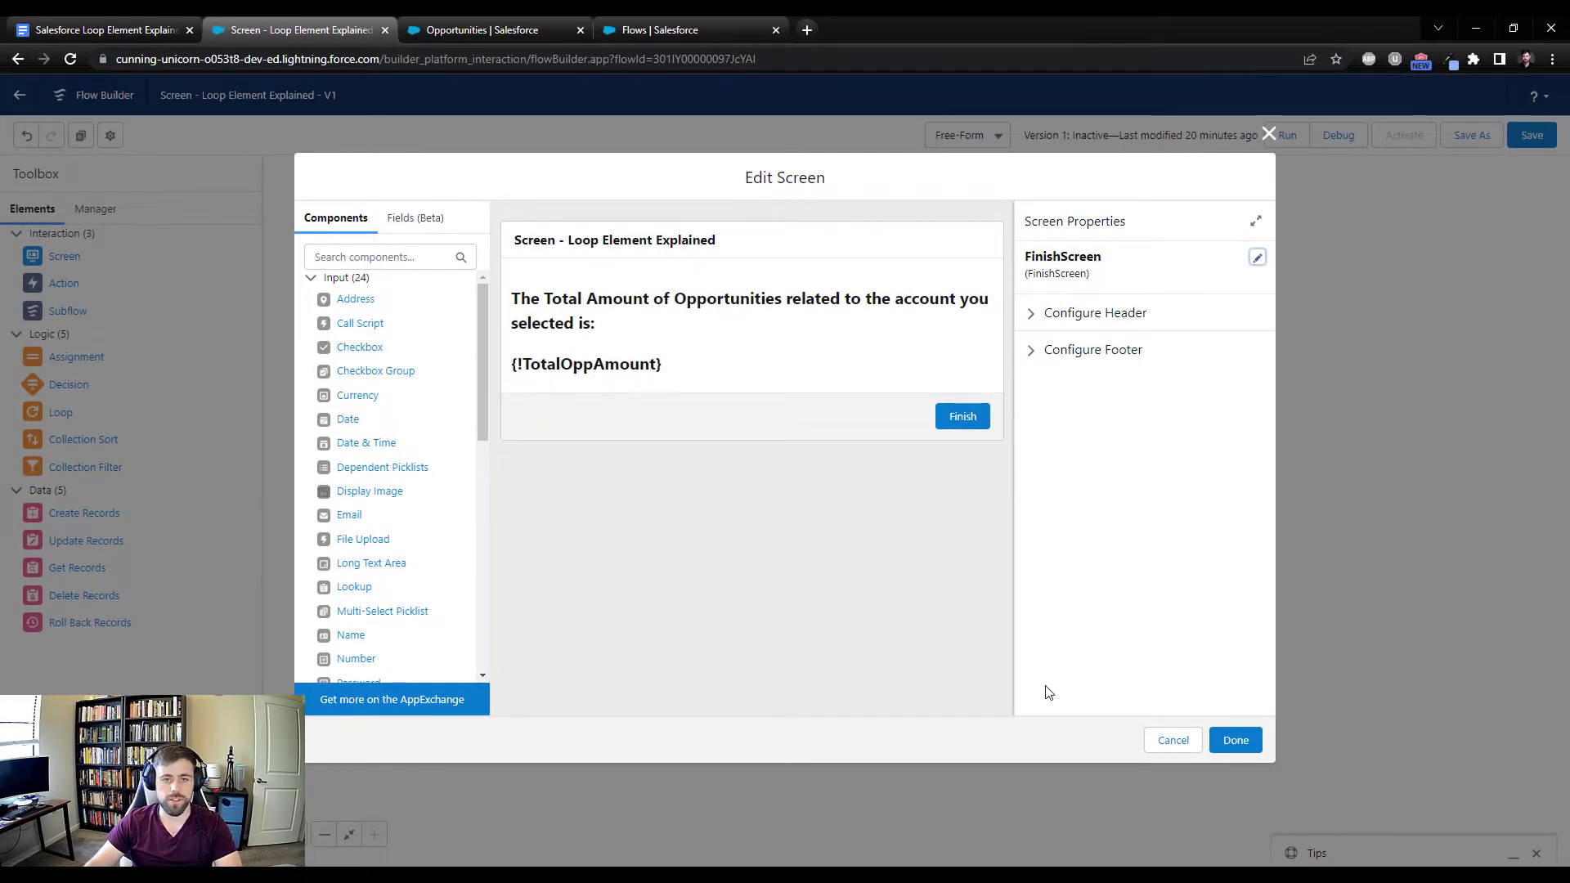
left_click(1235, 740)
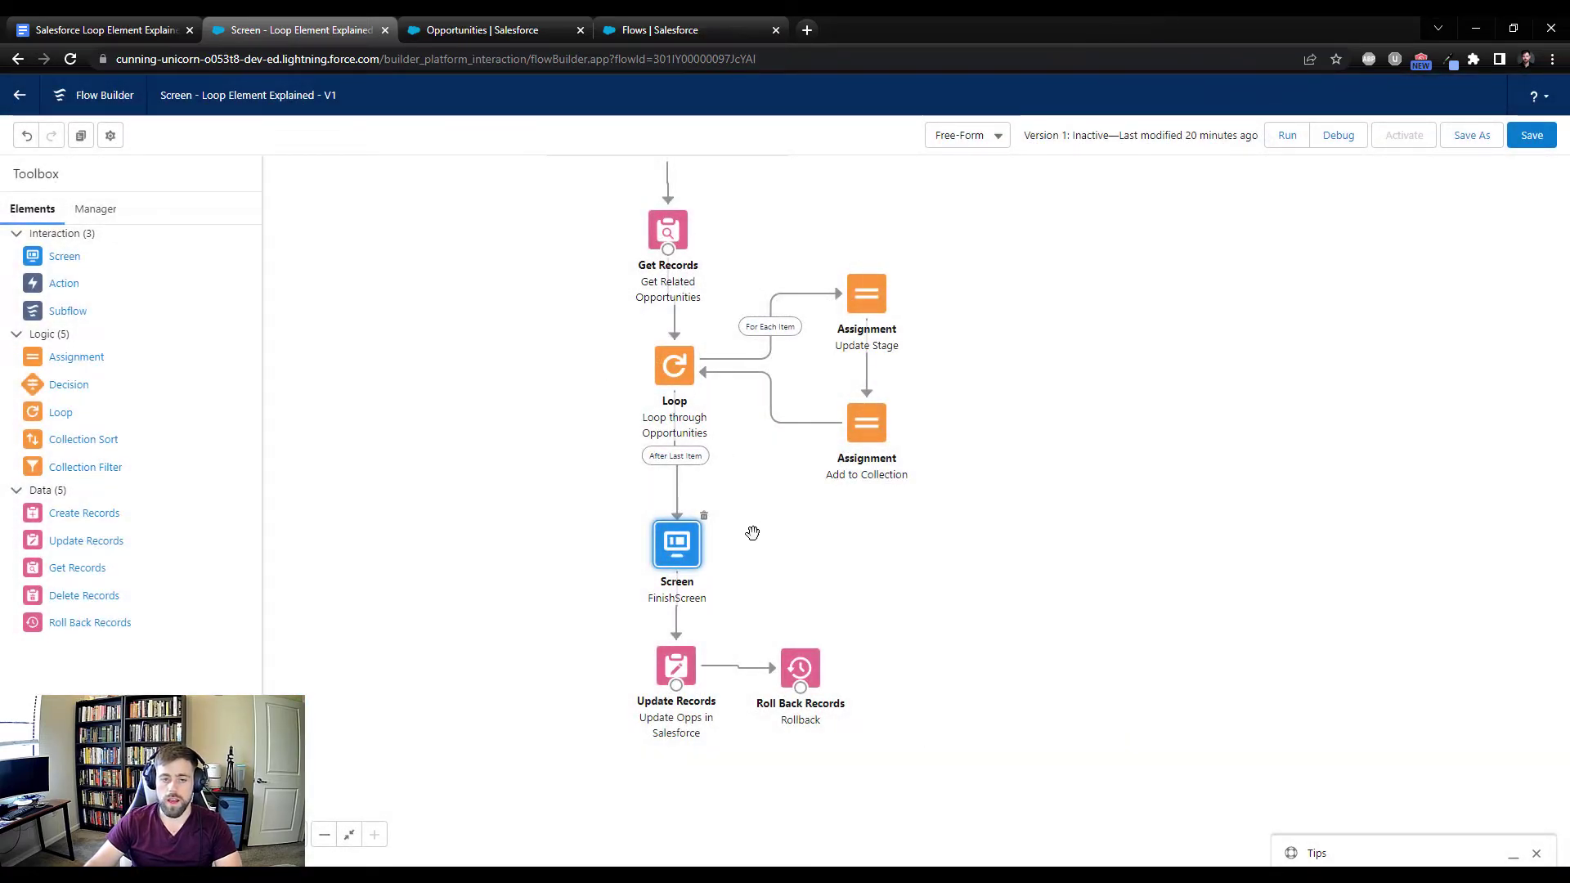
Review how the Update Opps in Salesforce element finds its records and which record collection it updates.
left_click_drag(797, 542, 817, 513)
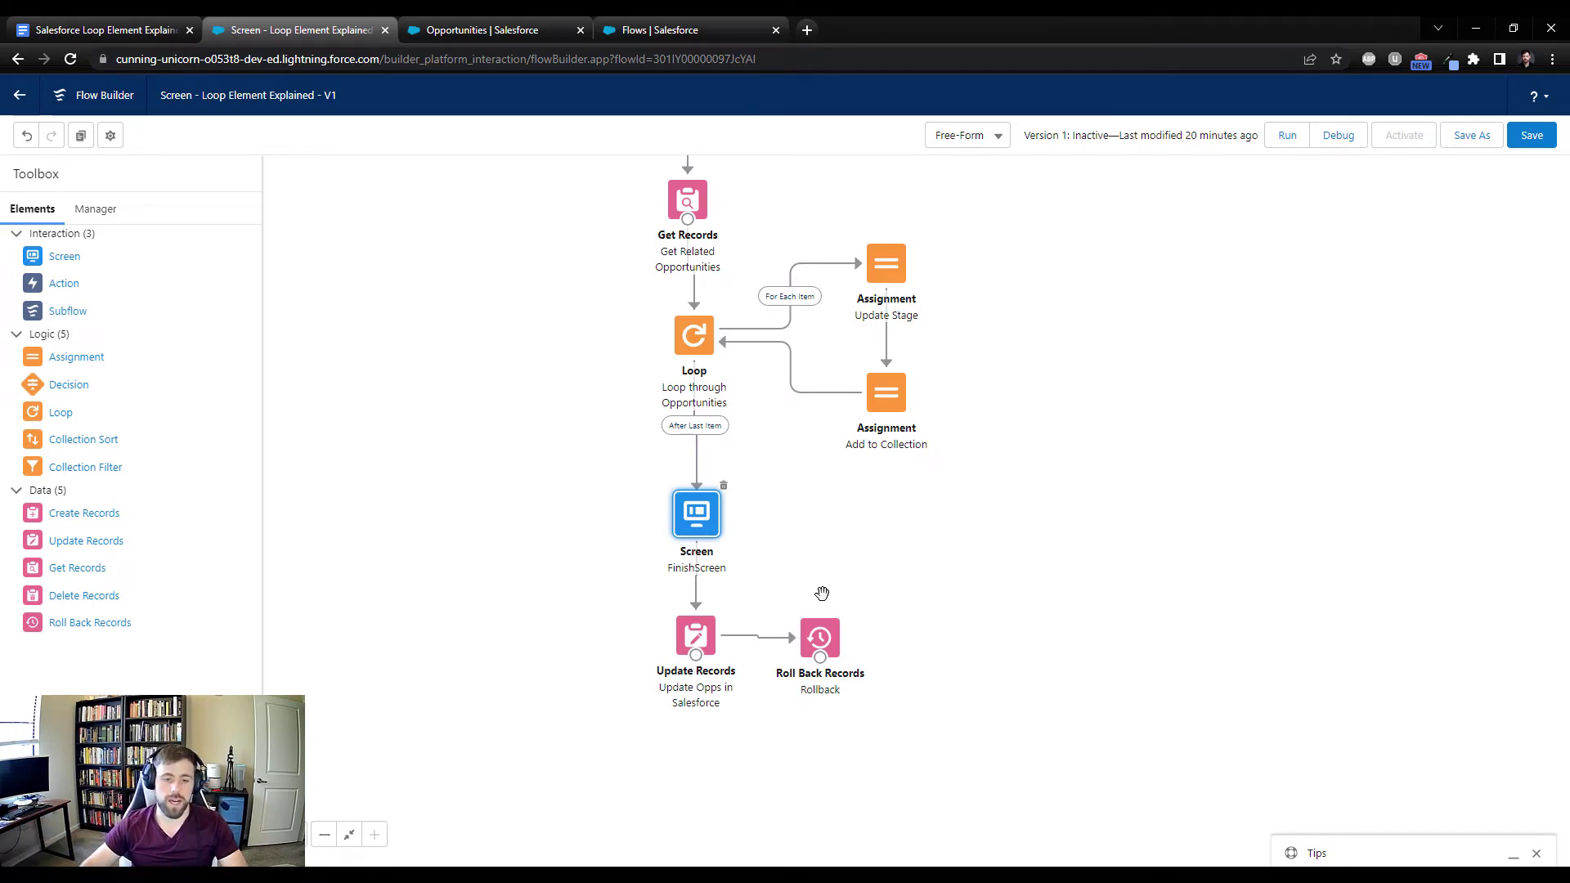
double_click(696, 635)
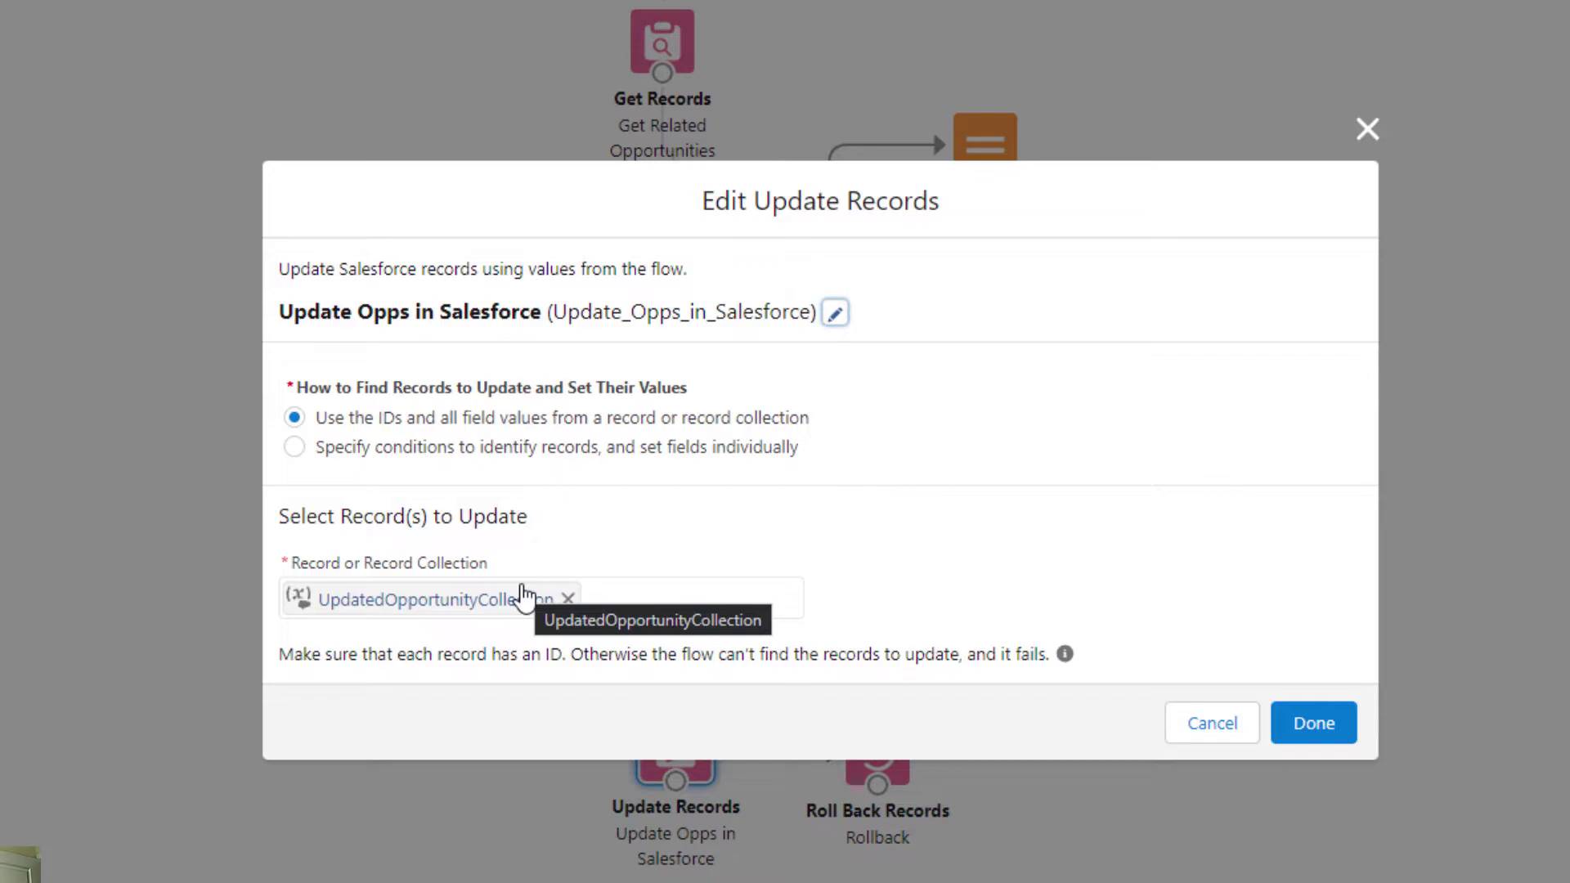
left_click(1083, 433)
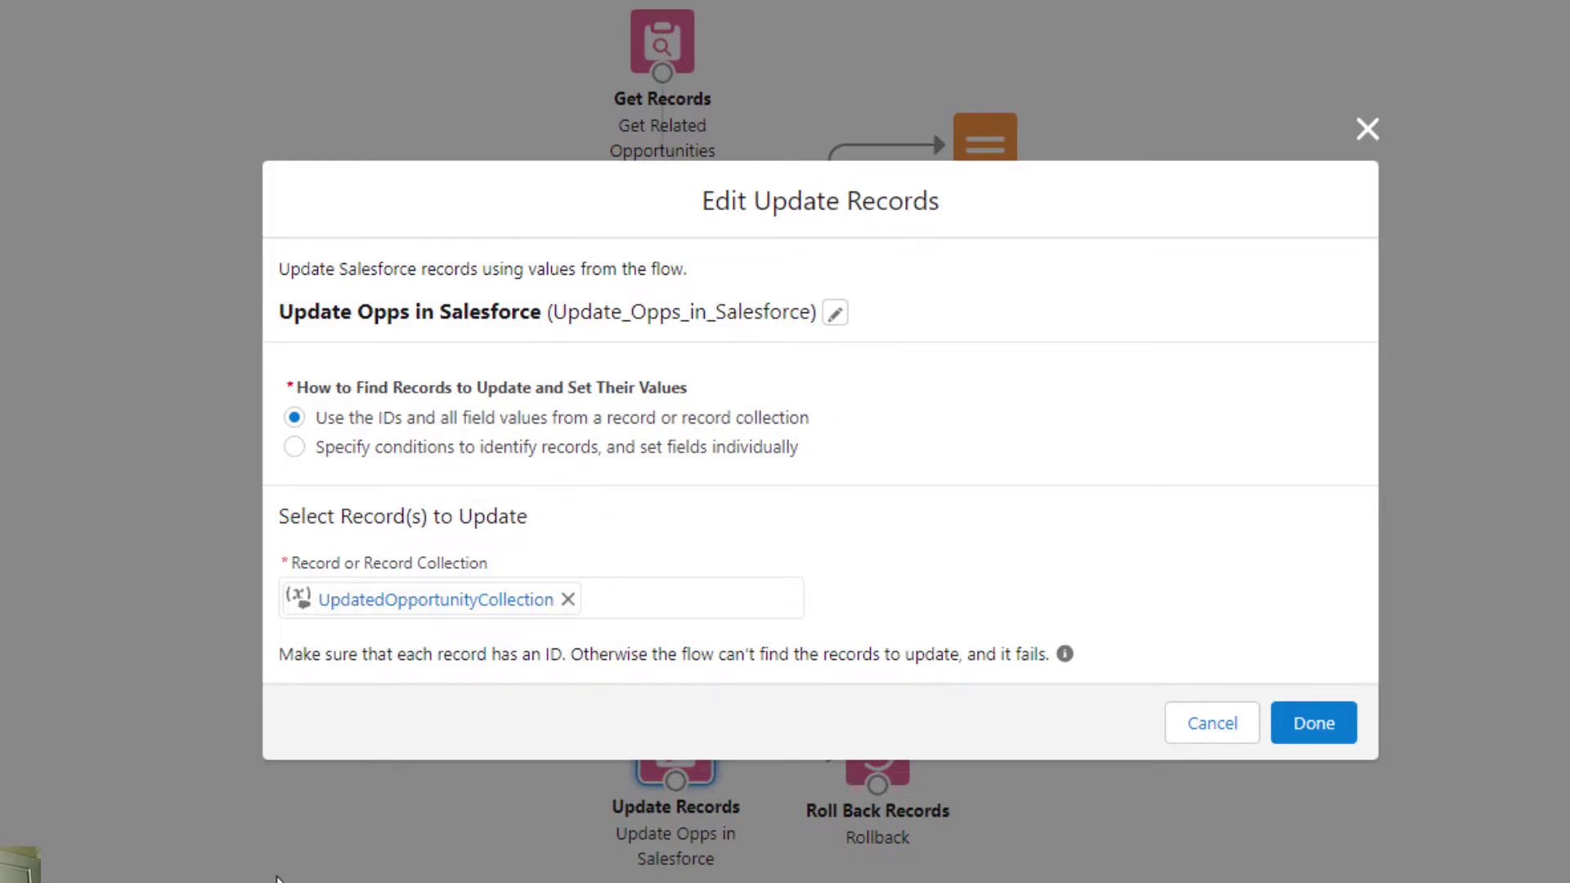
left_click(1314, 724)
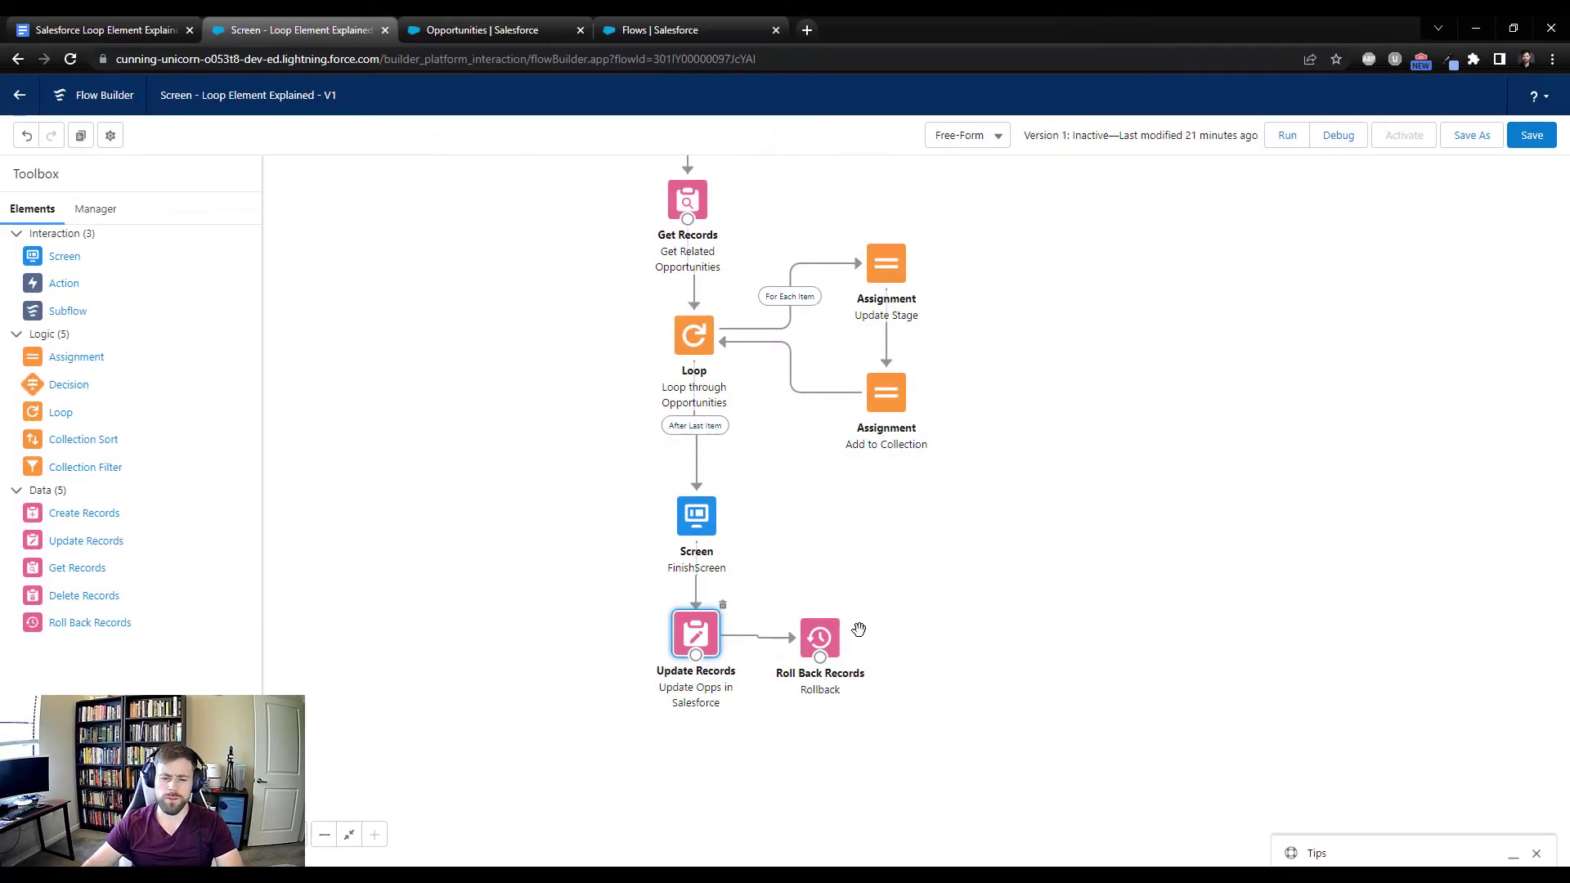
Move the Rollback element slightly farther away from Update Opps in Salesforce, and save the flow.
left_click_drag(834, 642, 882, 646)
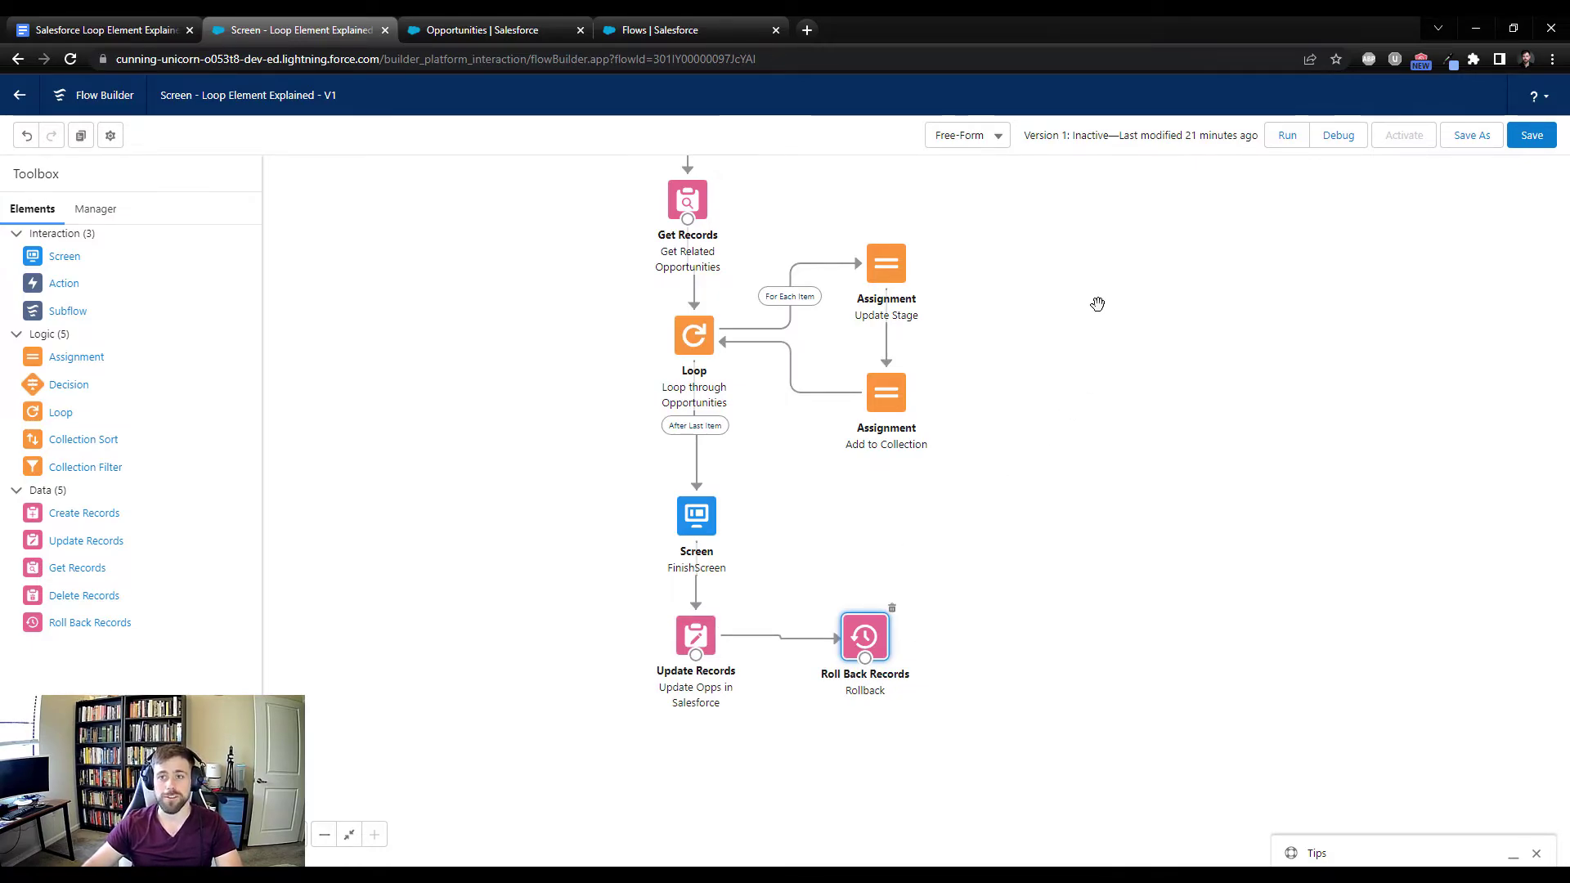
left_click_drag(1104, 340, 1106, 474)
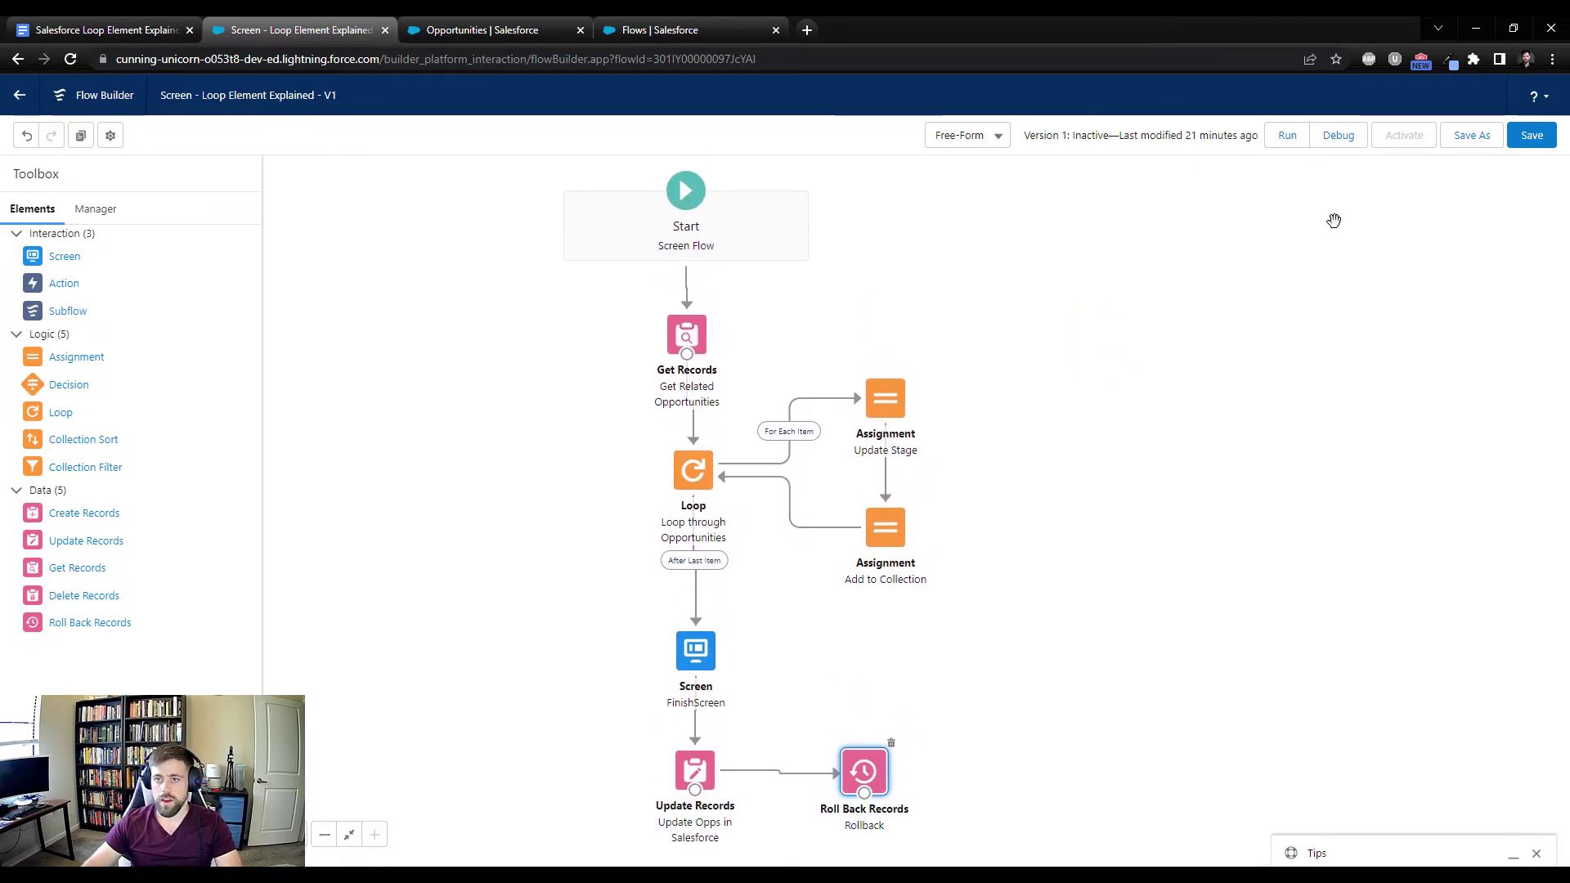
left_click(1531, 135)
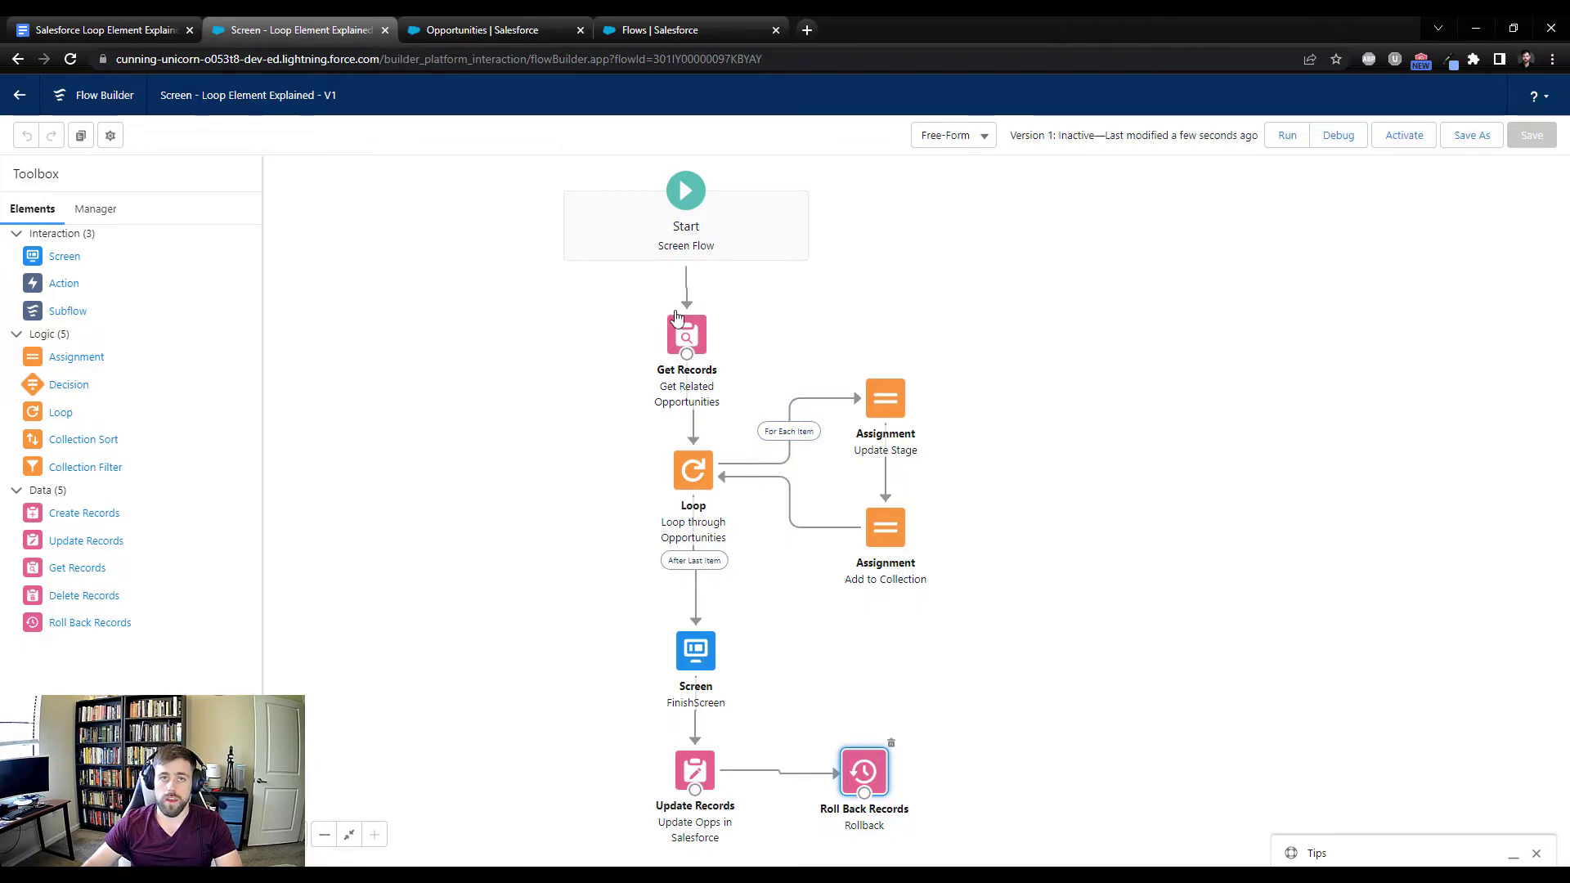
Open the United Oil & Gas Corp. account from its opportunities list and copy the account's record ID from the page address.
left_click(483, 29)
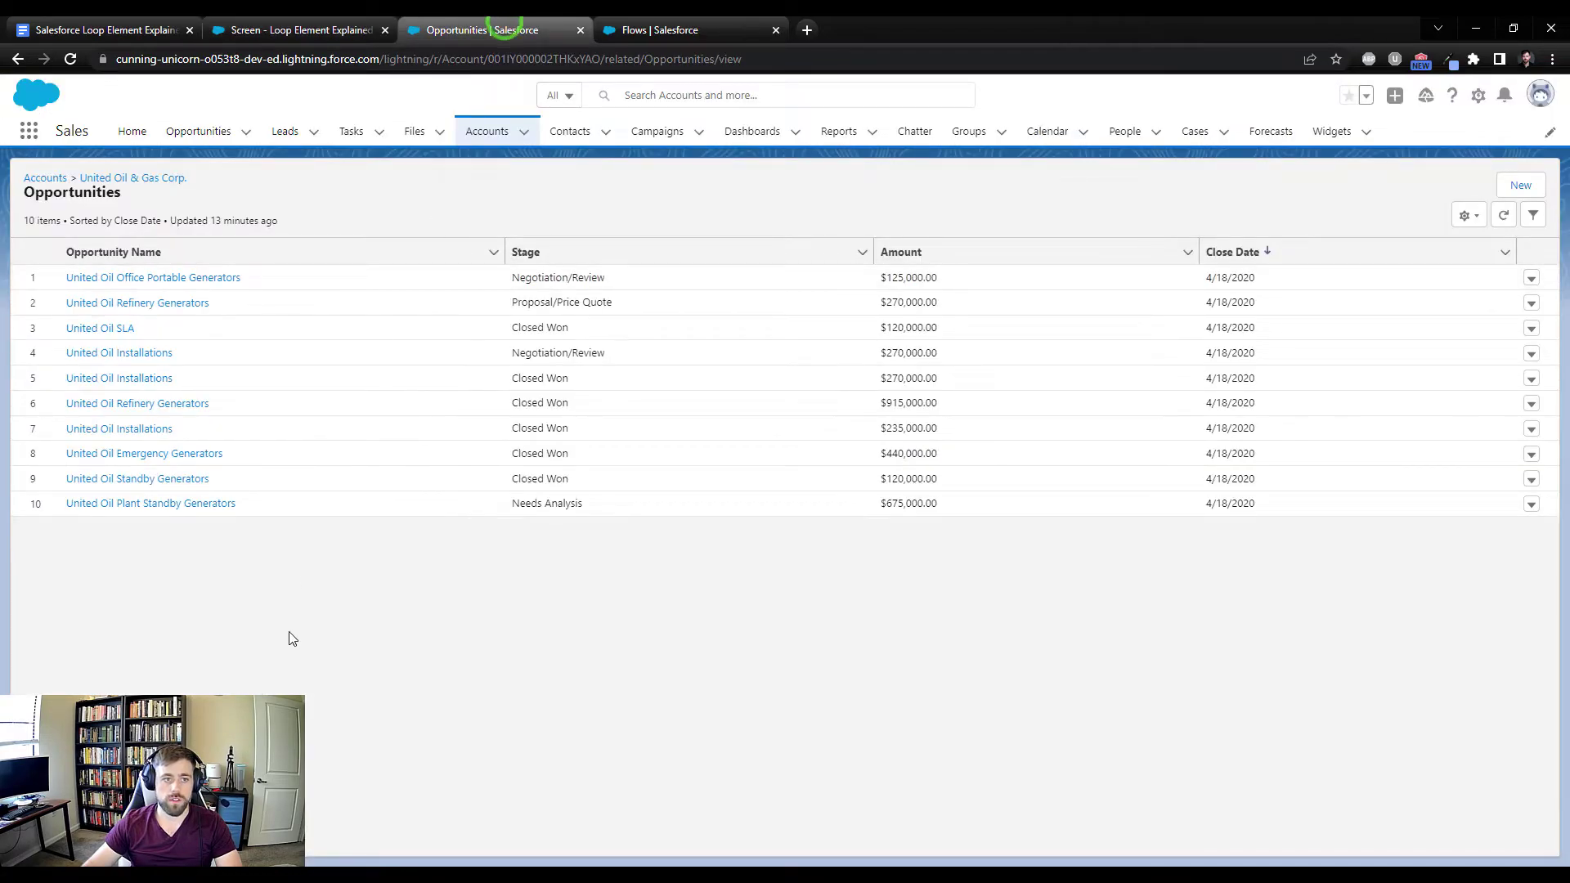
left_click(114, 175)
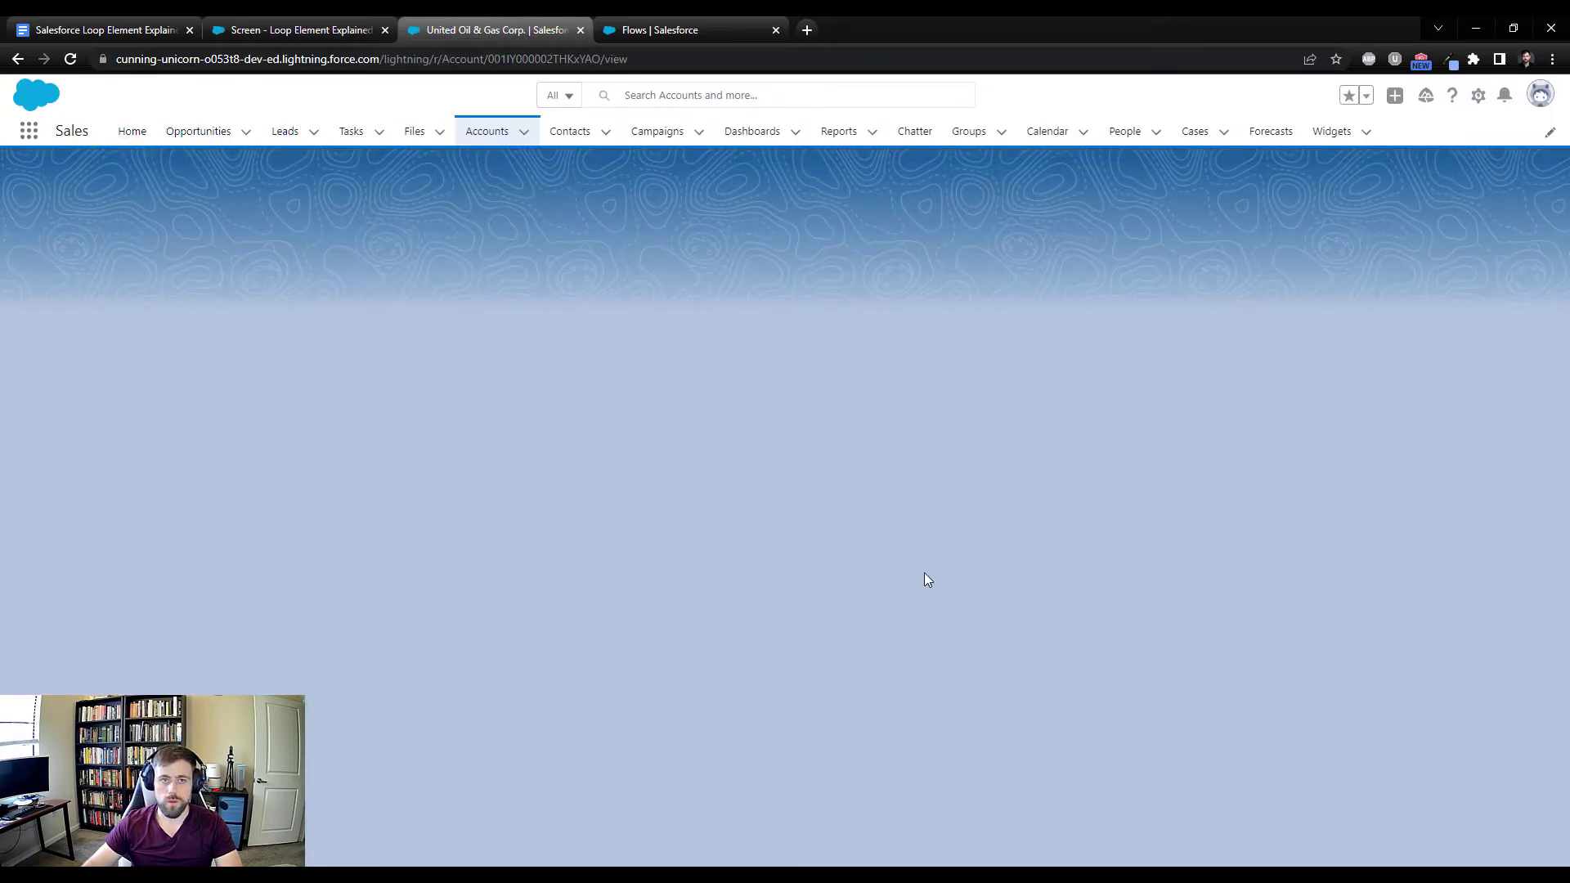
double_click(528, 59)
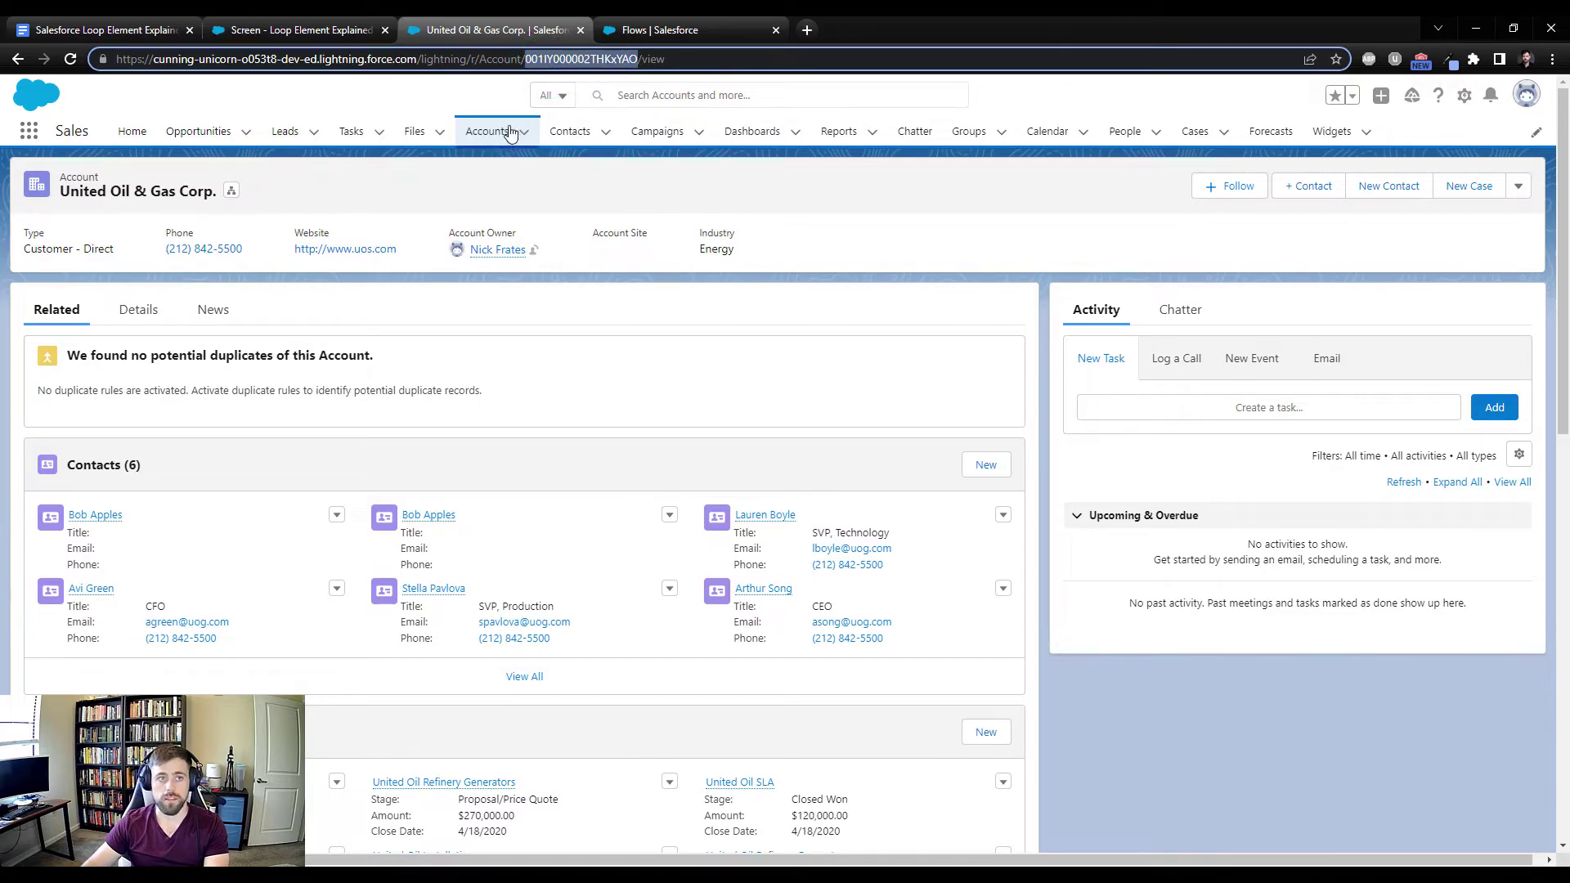
Return to the flow and run it in debug mode with the copied account record ID as the recordId input variable.
left_click(303, 30)
left_click_drag(1176, 373, 1141, 375)
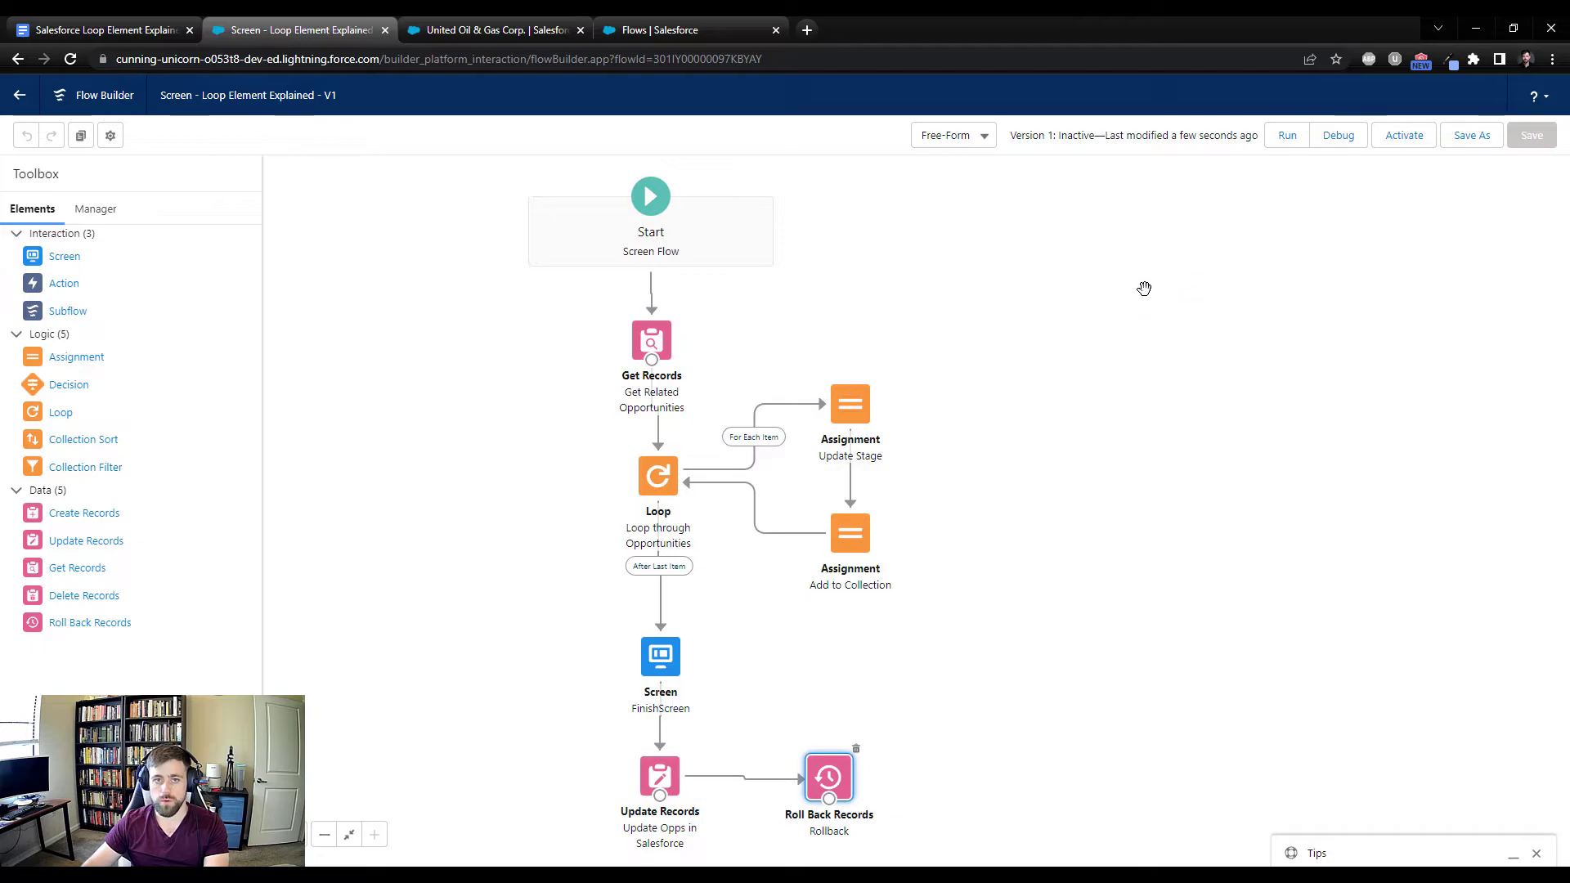
left_click(1338, 139)
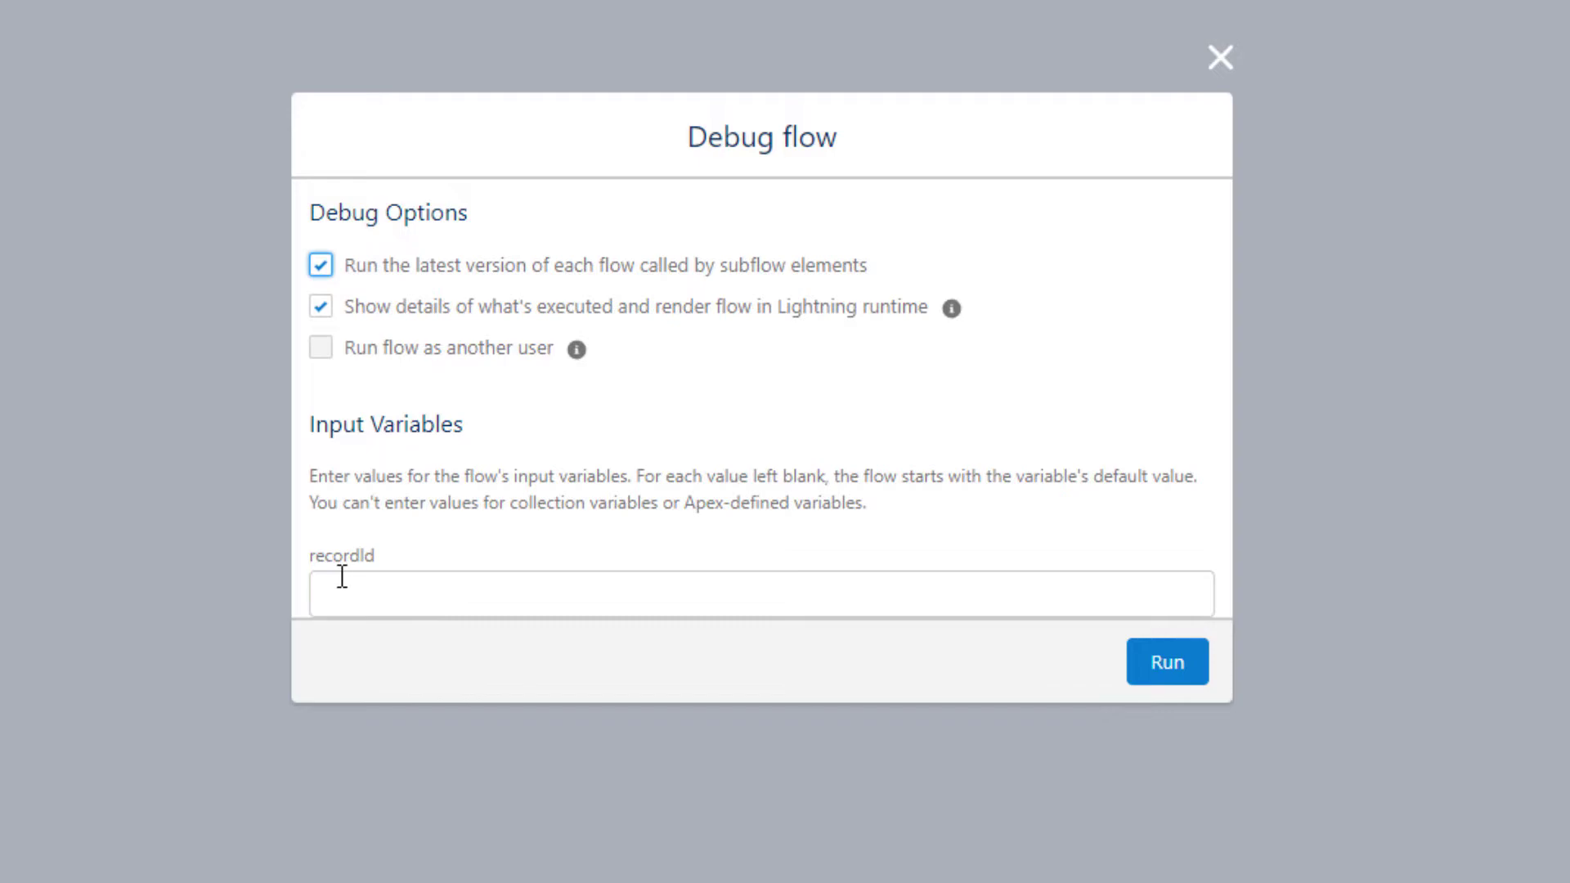
left_click_drag(312, 554, 396, 562)
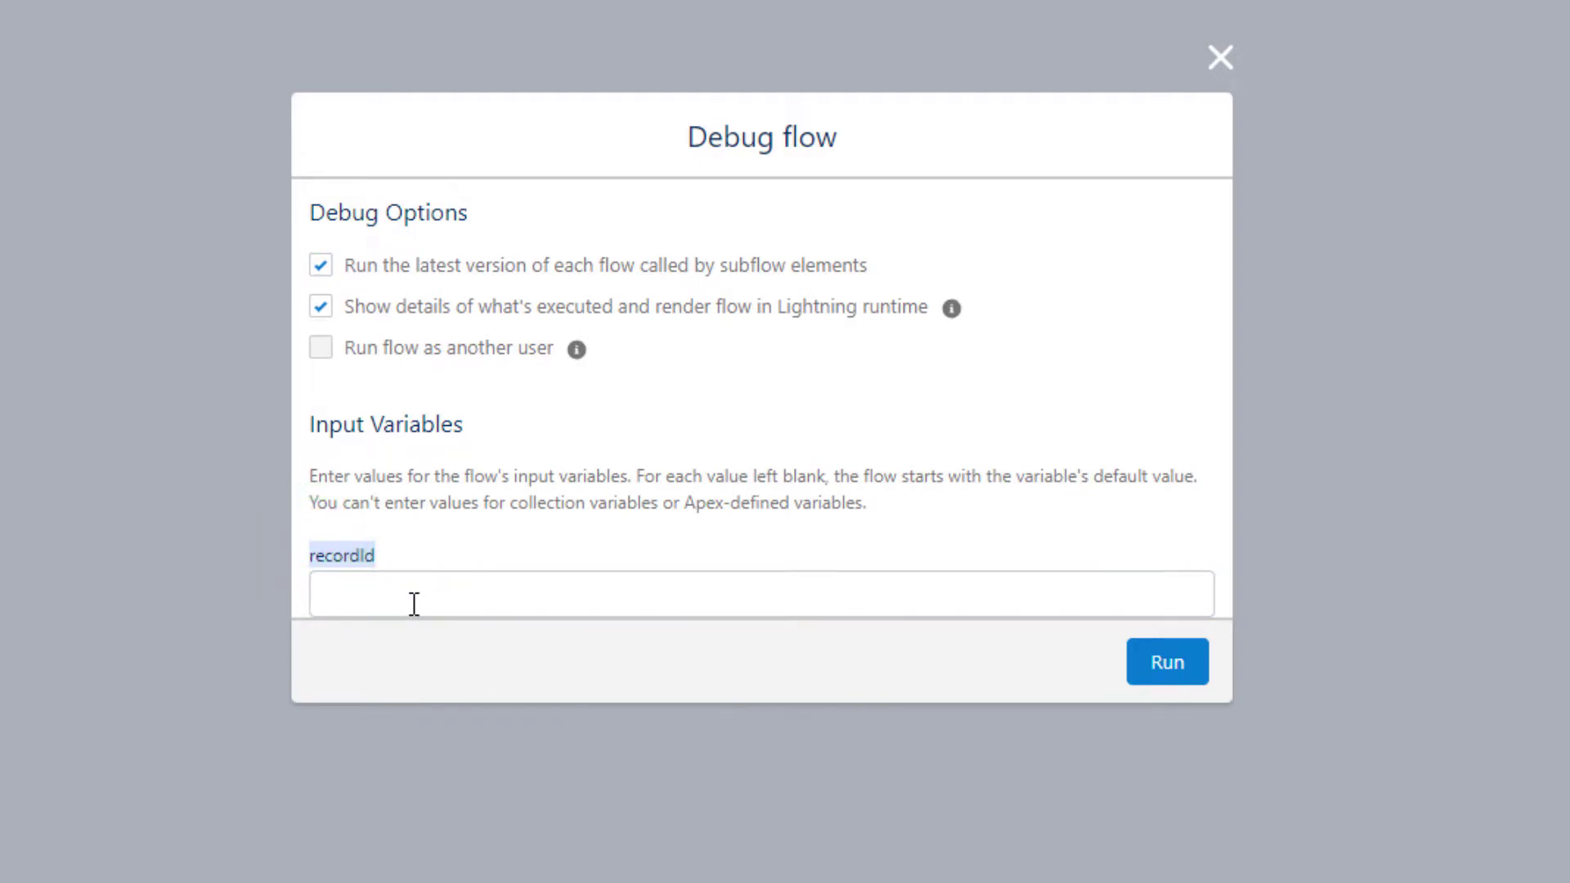
left_click(512, 512)
left_click(442, 581)
type("001lY000002THKxYAQ")
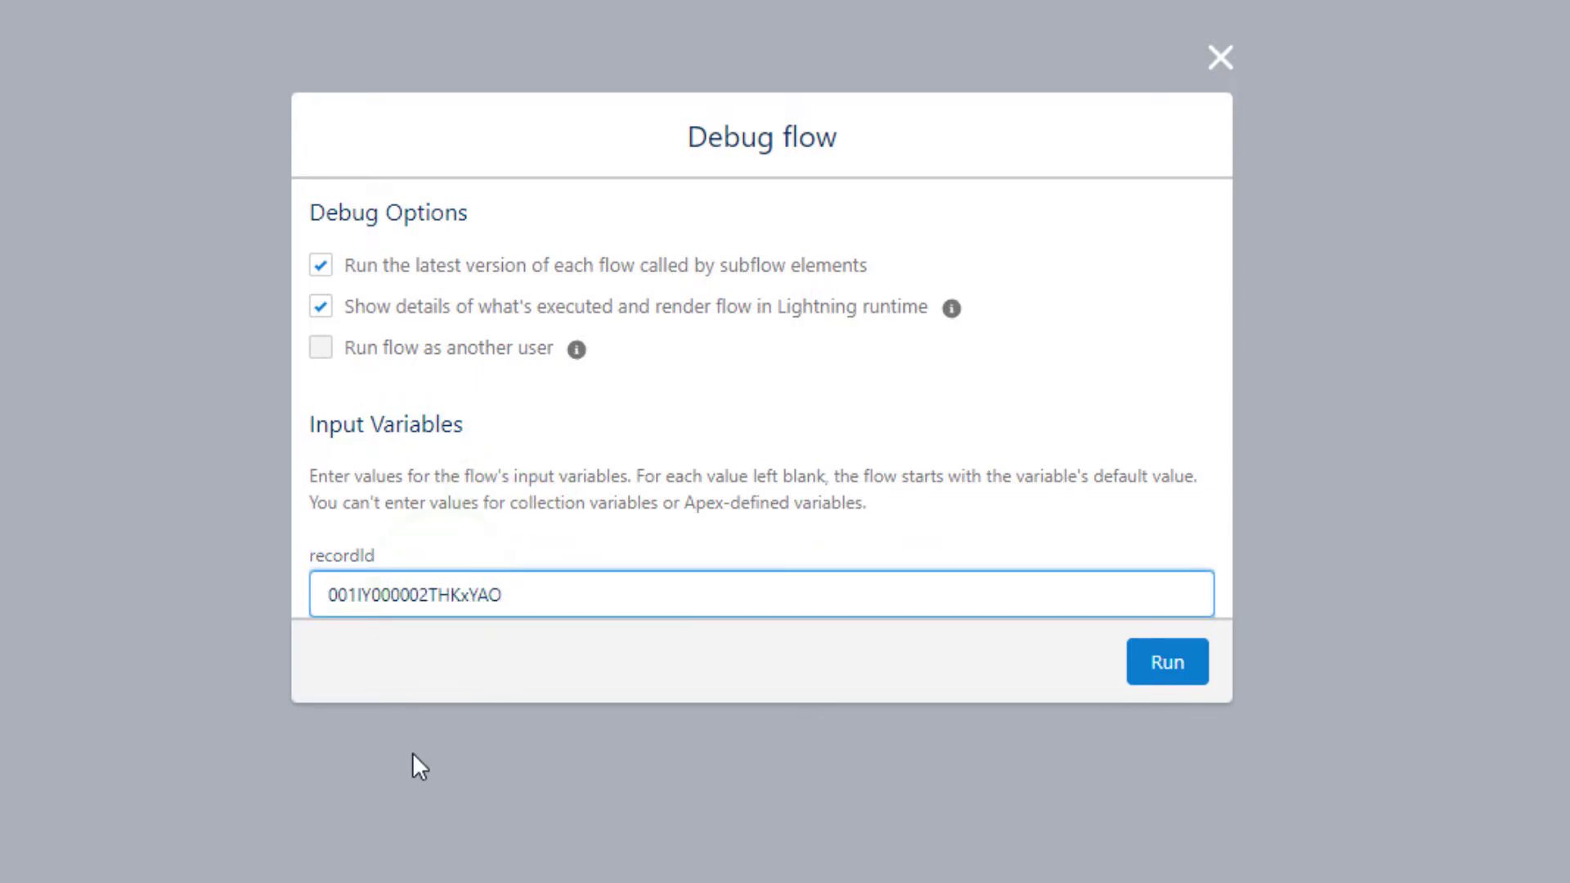
left_click(1155, 659)
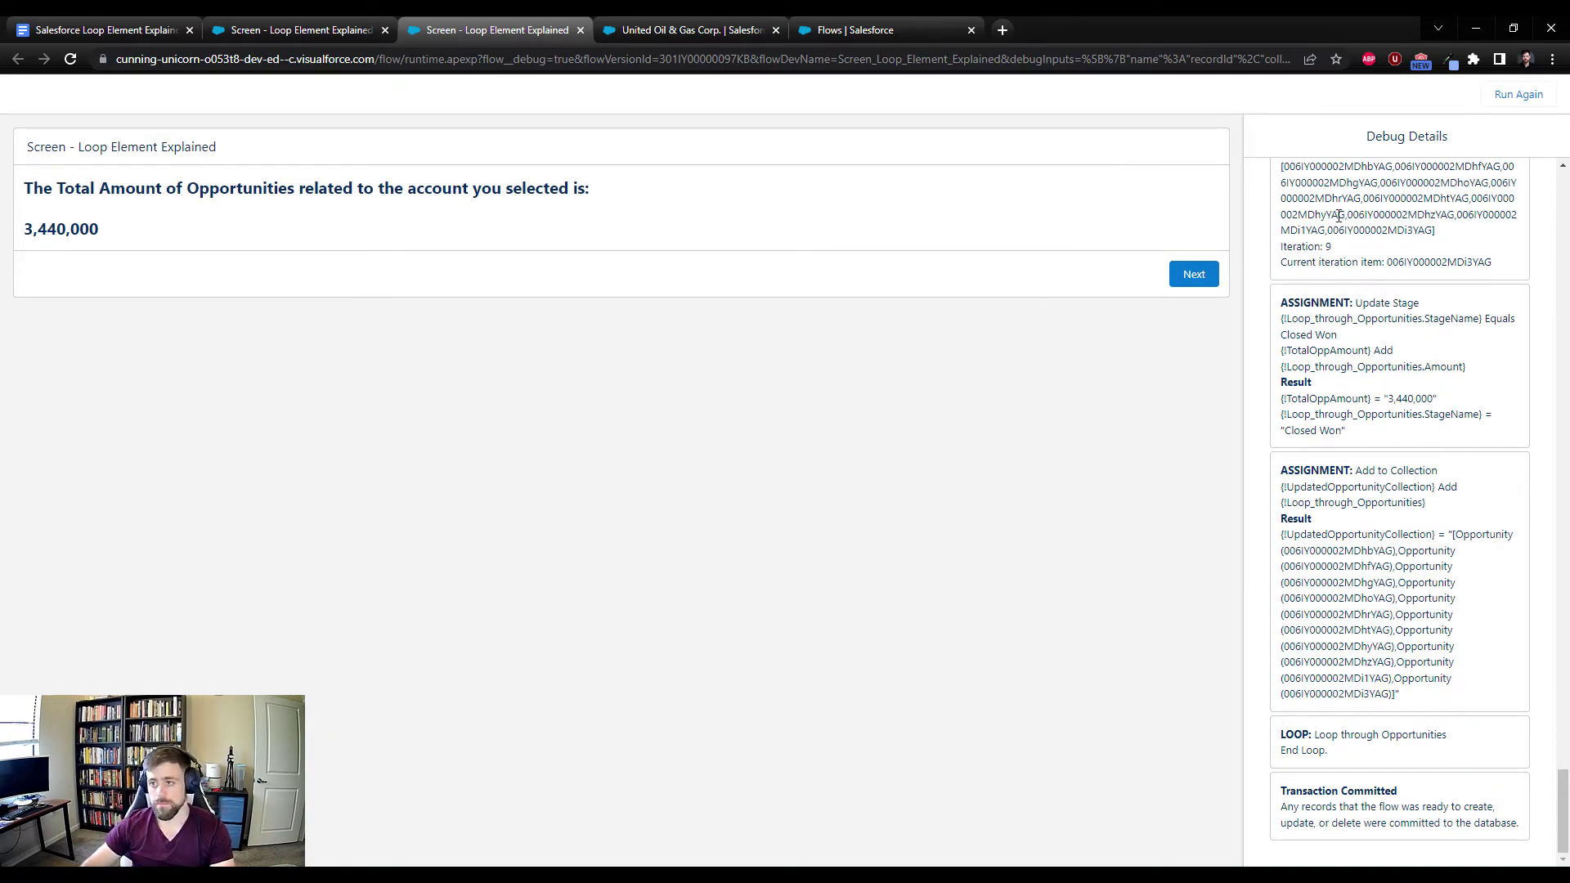
Examine the debug details from the interview start through the Get Records entry, comparing them with the elements in the flow.
left_click_drag(1564, 814, 1564, 196)
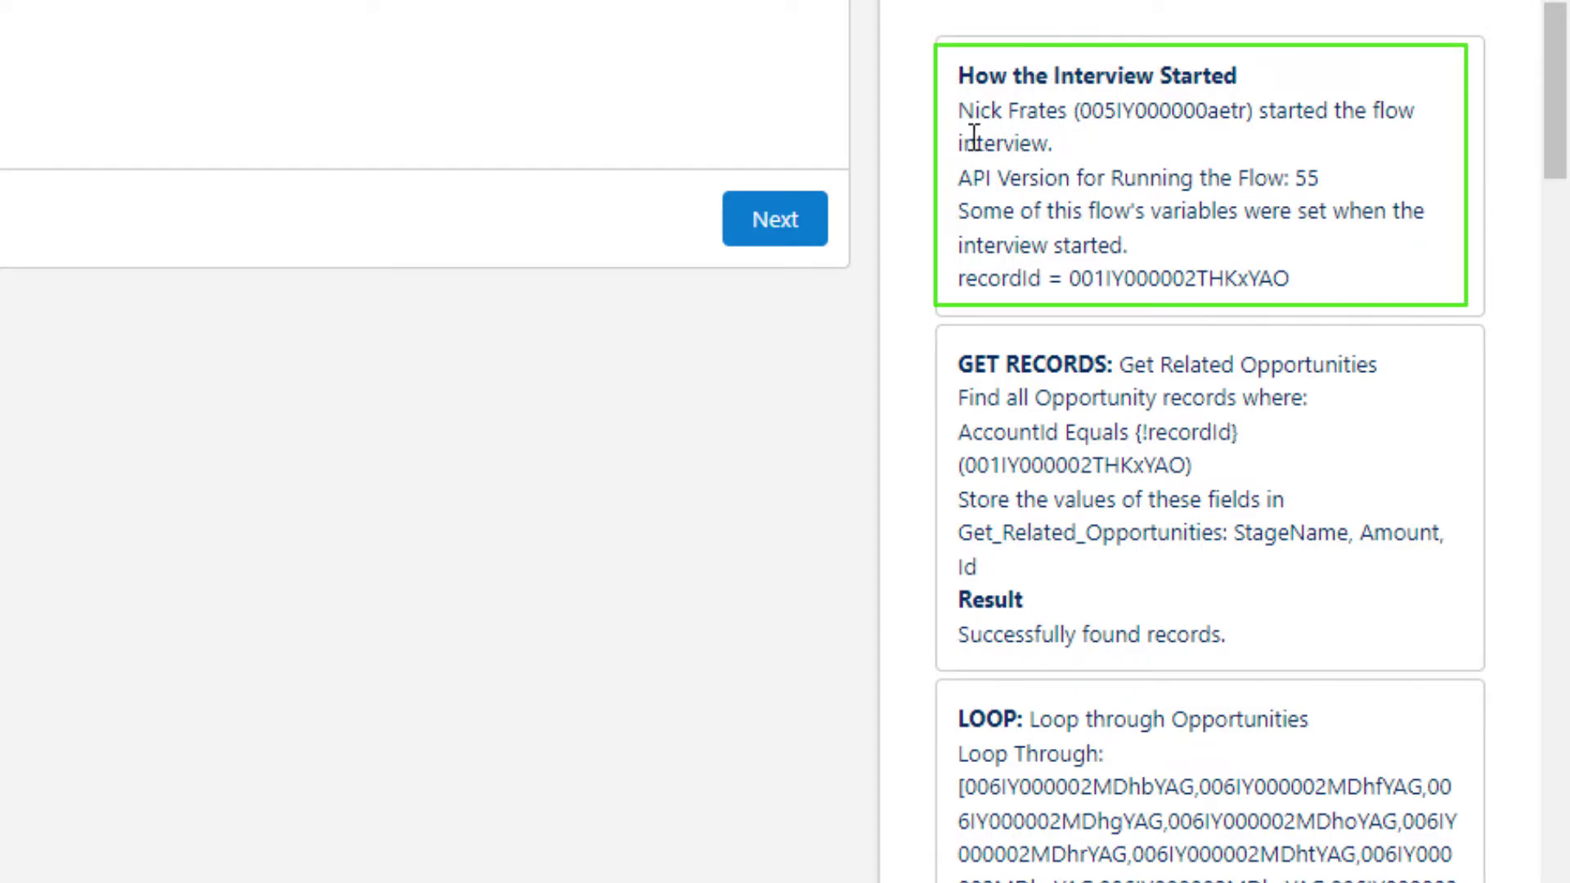
double_click(1151, 280)
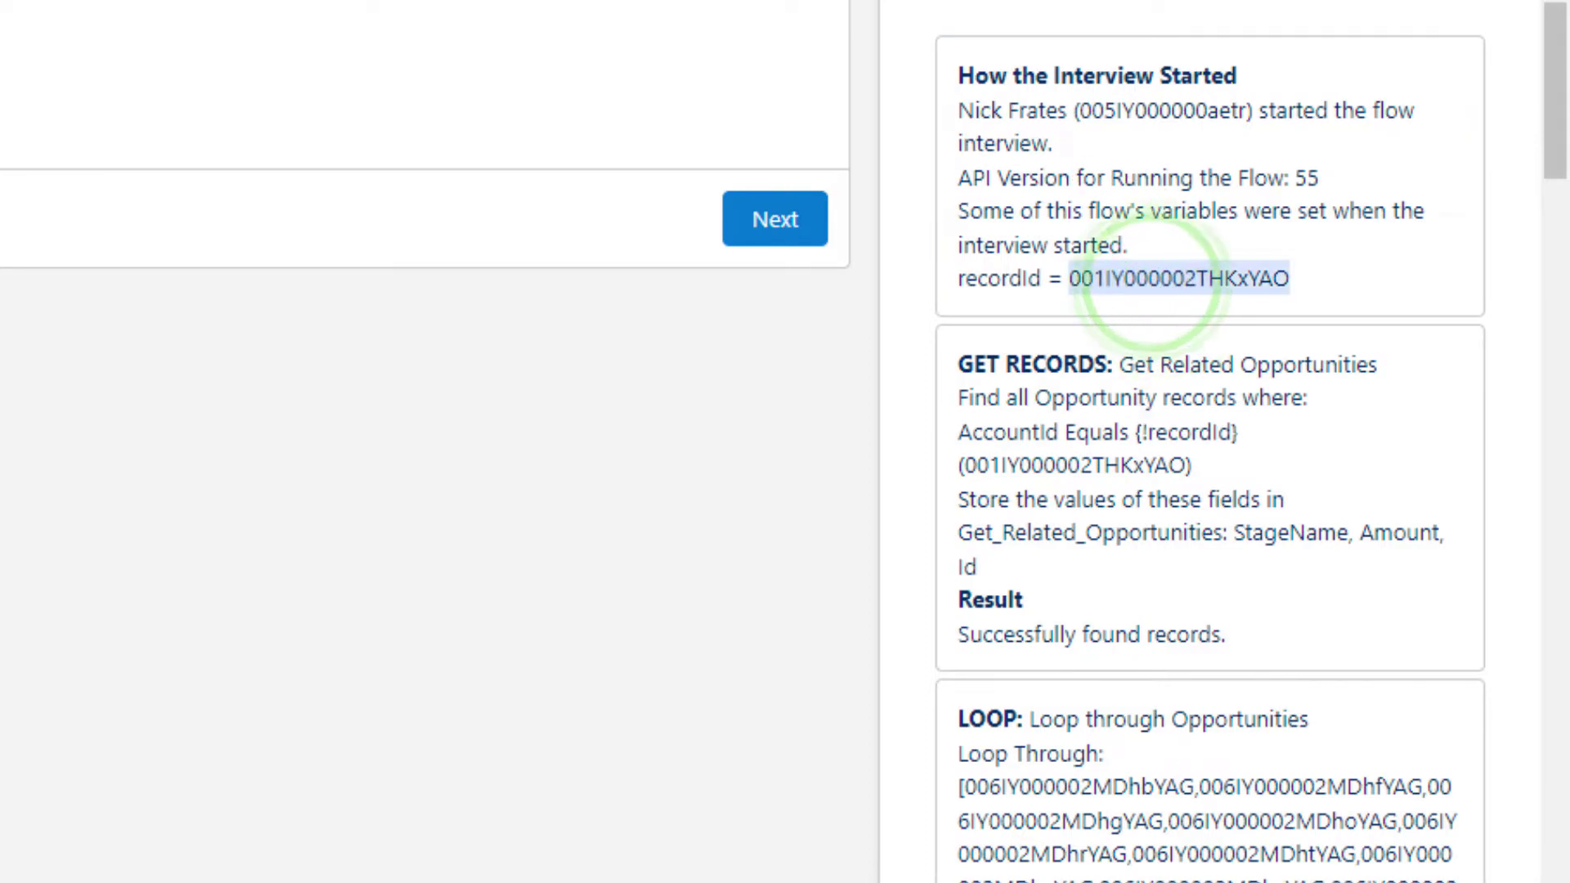
left_click(1101, 500)
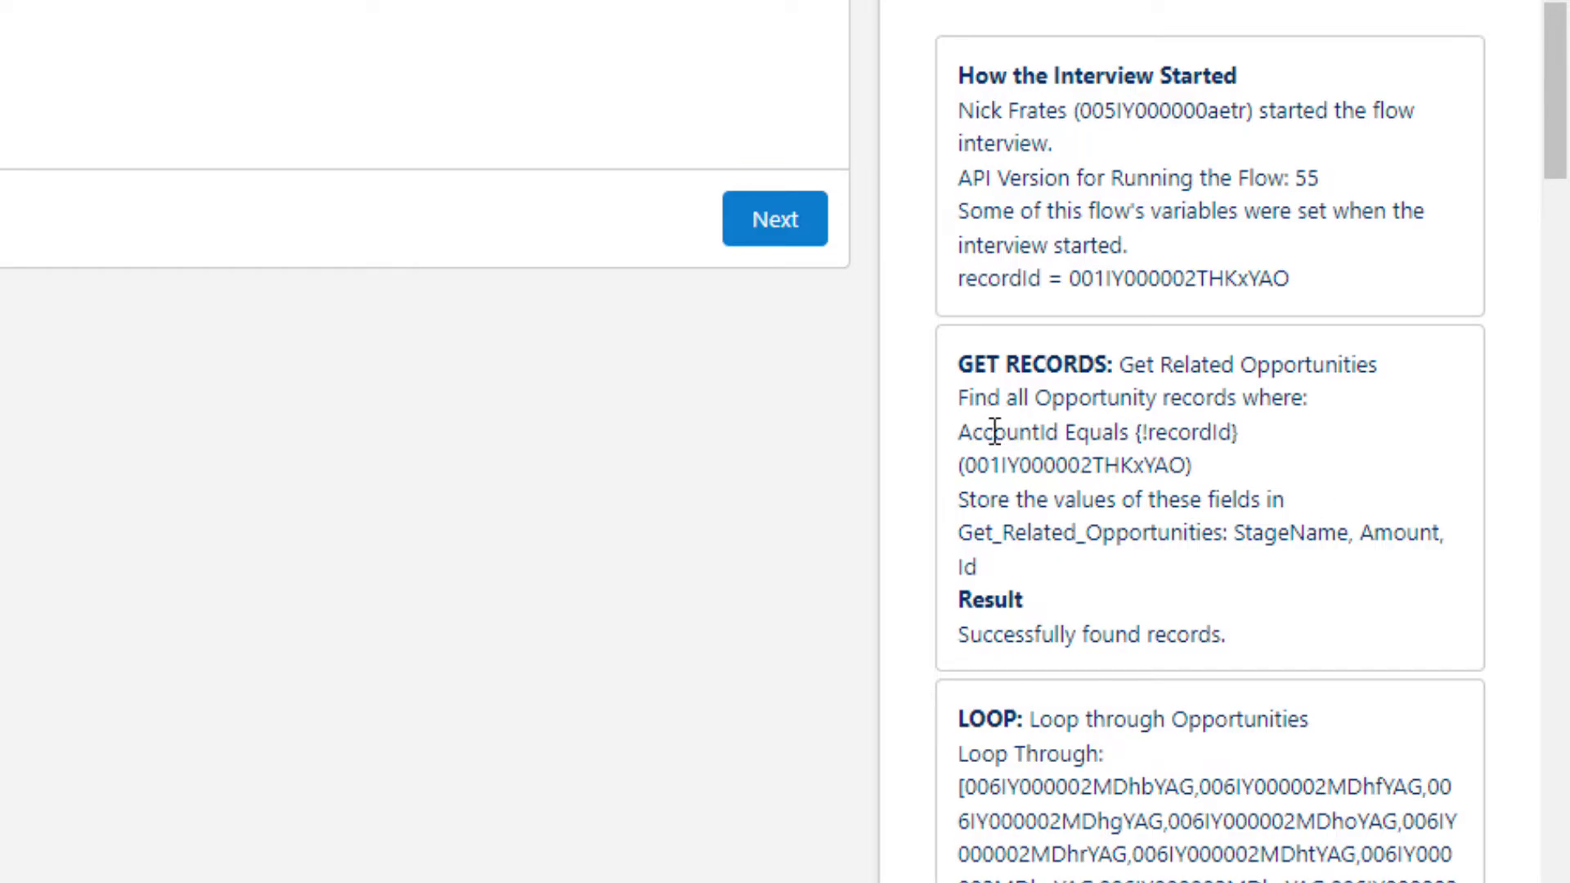
left_click(269, 19)
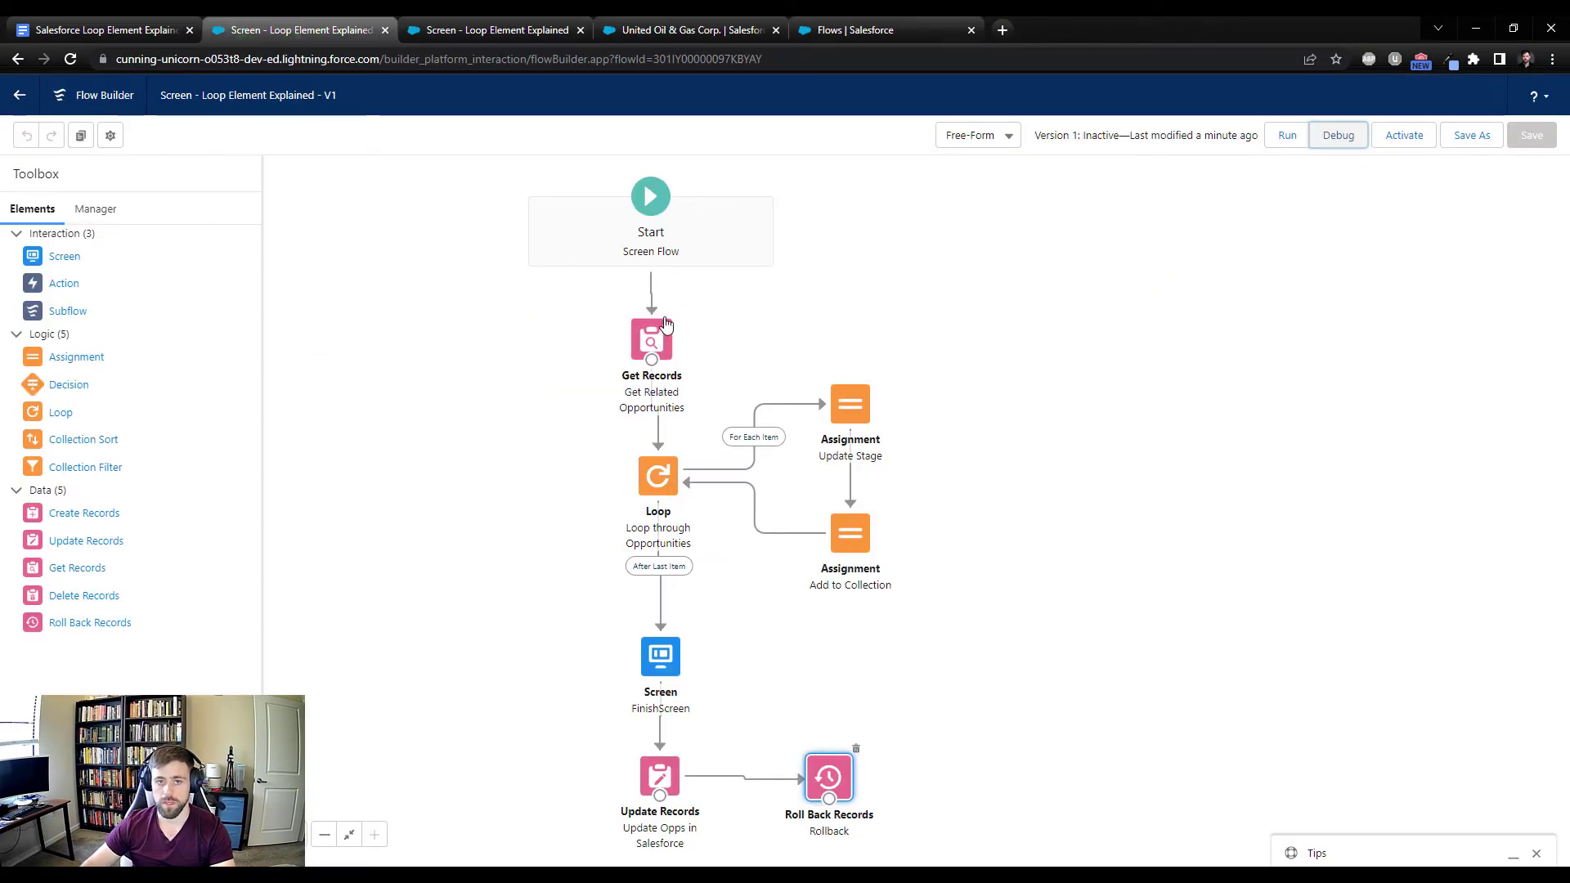
left_click(494, 30)
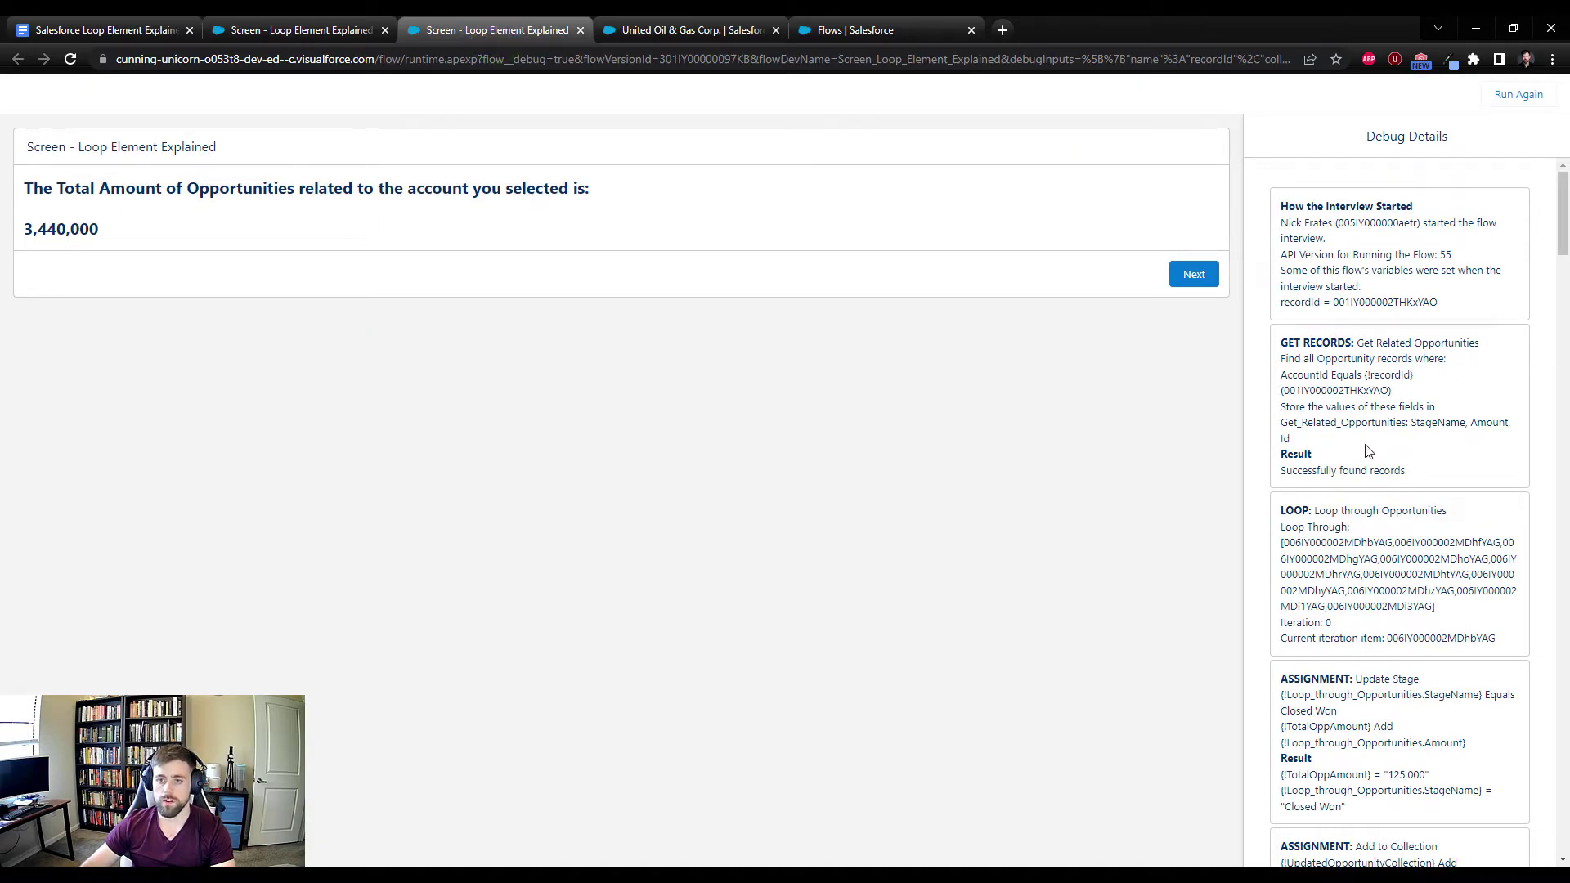
left_click(303, 30)
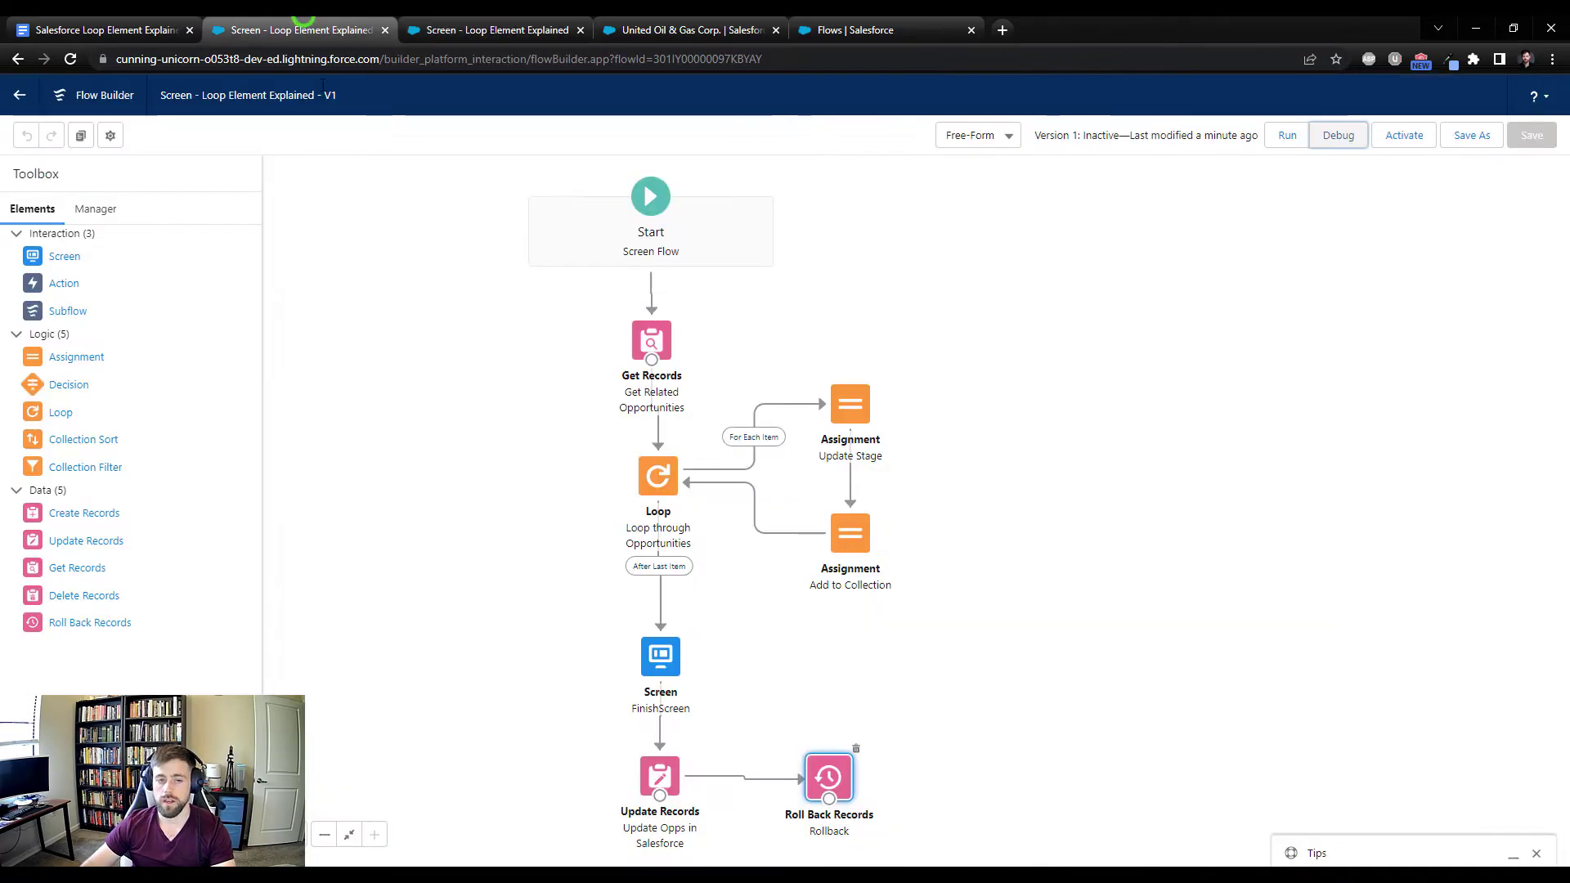
Compare the Get Related Opportunities element's settings with its debug entry, and examine the first loop entry's record list and current iteration item.
double_click(638, 335)
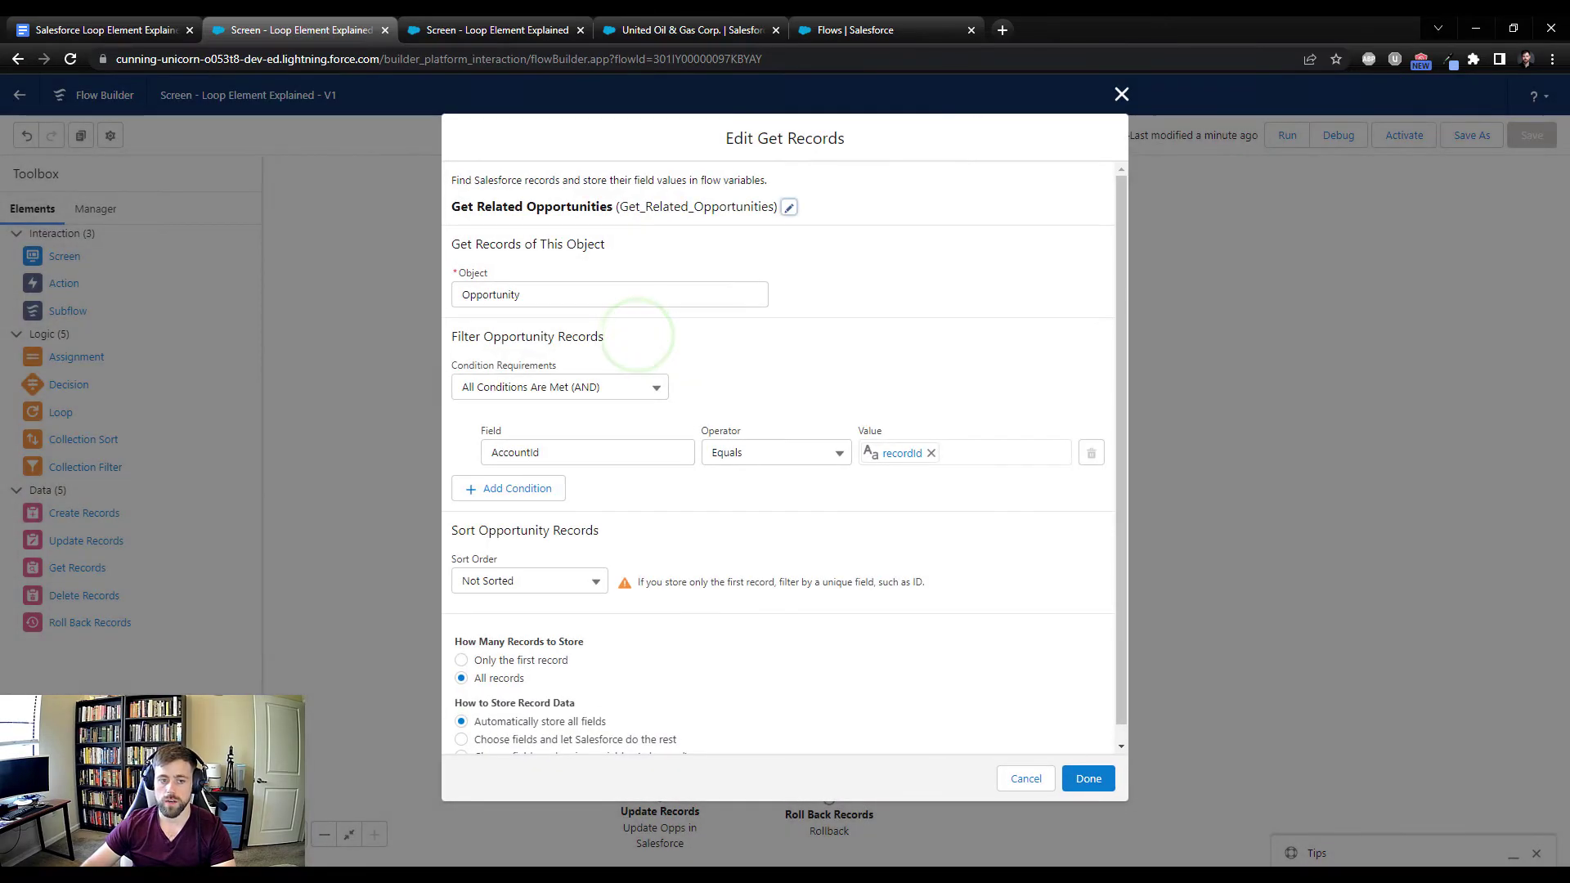
scroll(596, 740, "down", 1)
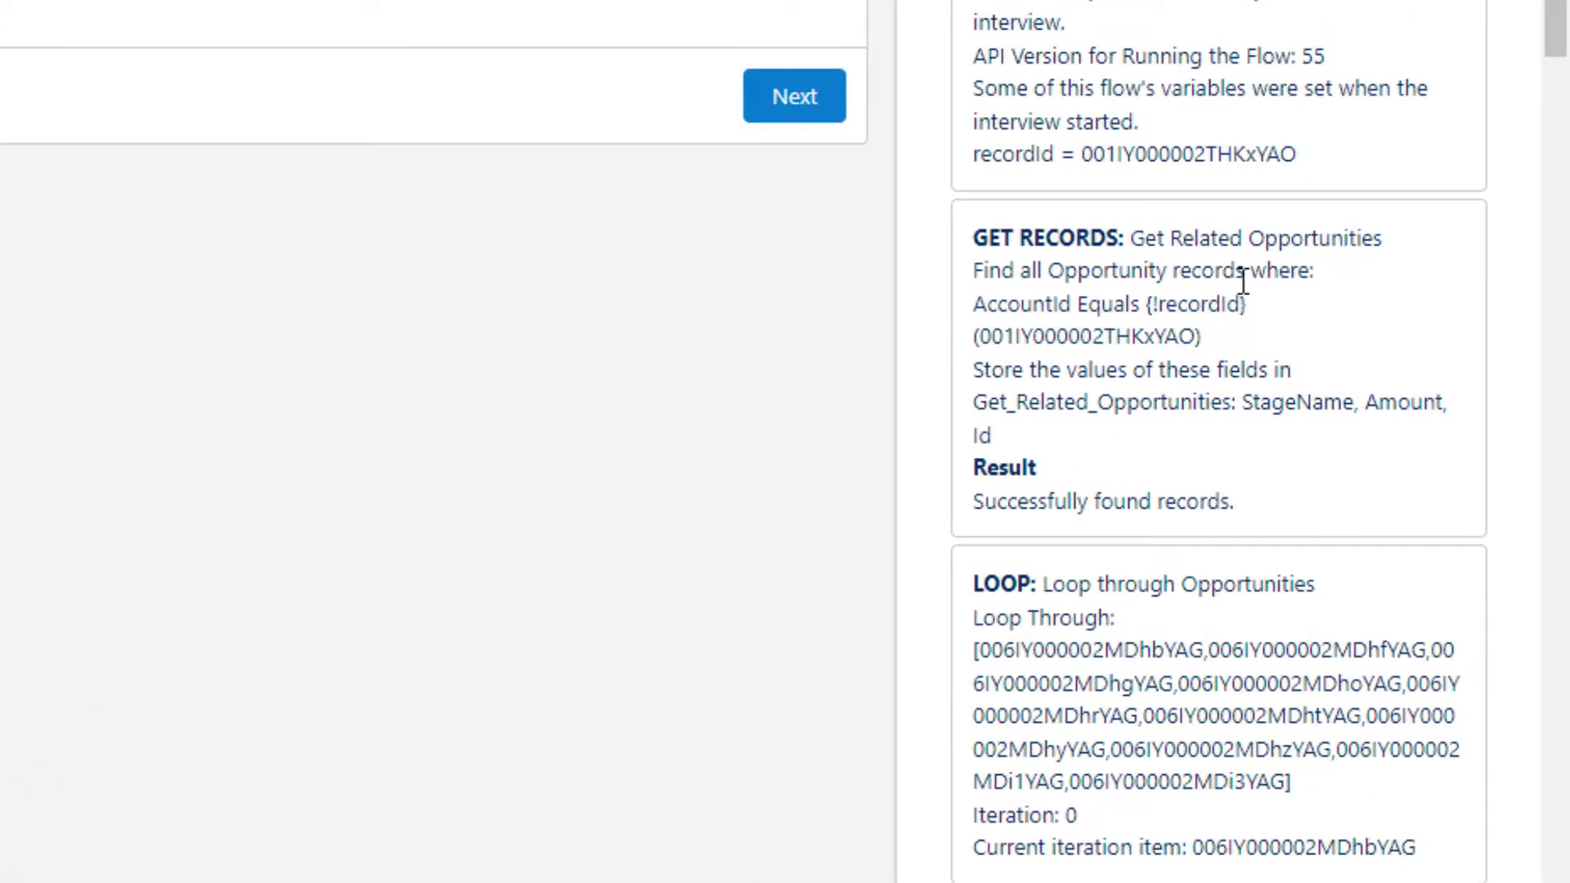
scroll(1276, 169, "down", 5)
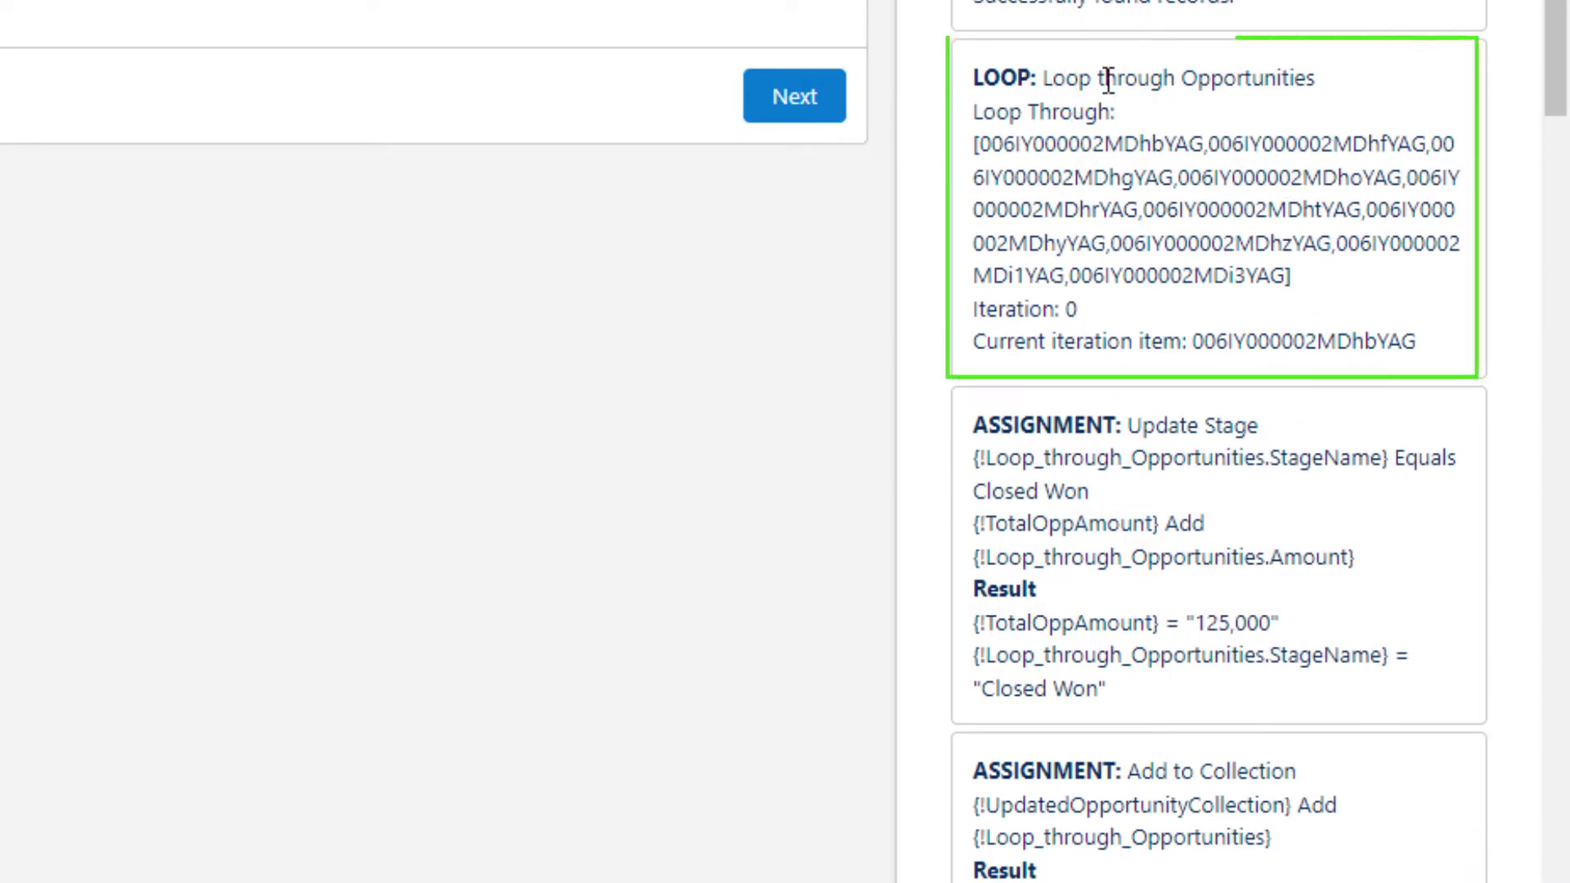
left_click(977, 152)
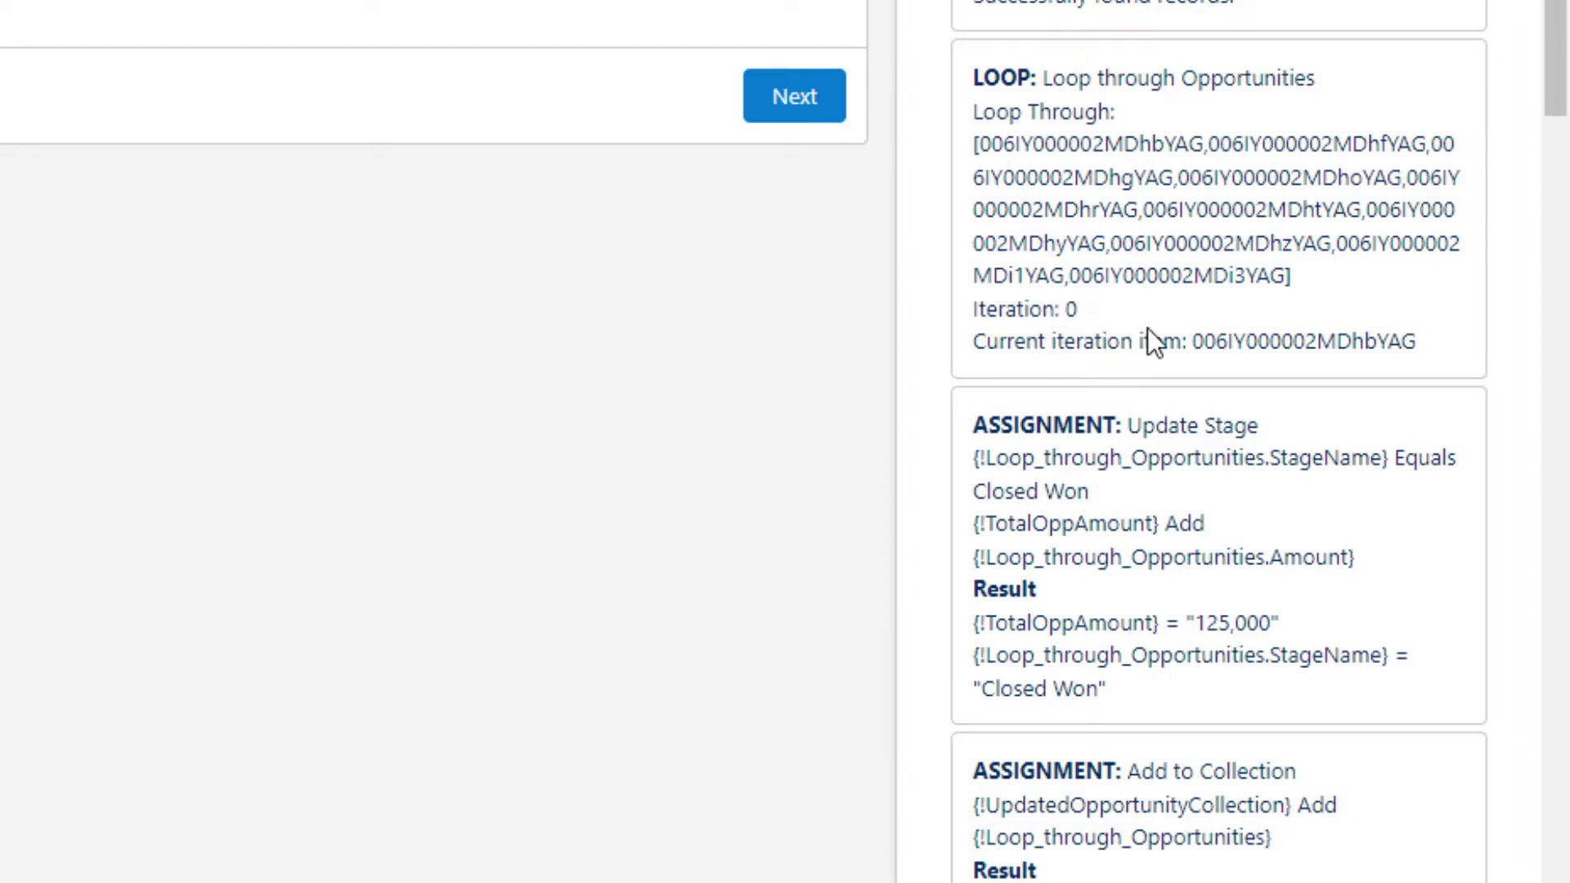
double_click(1260, 347)
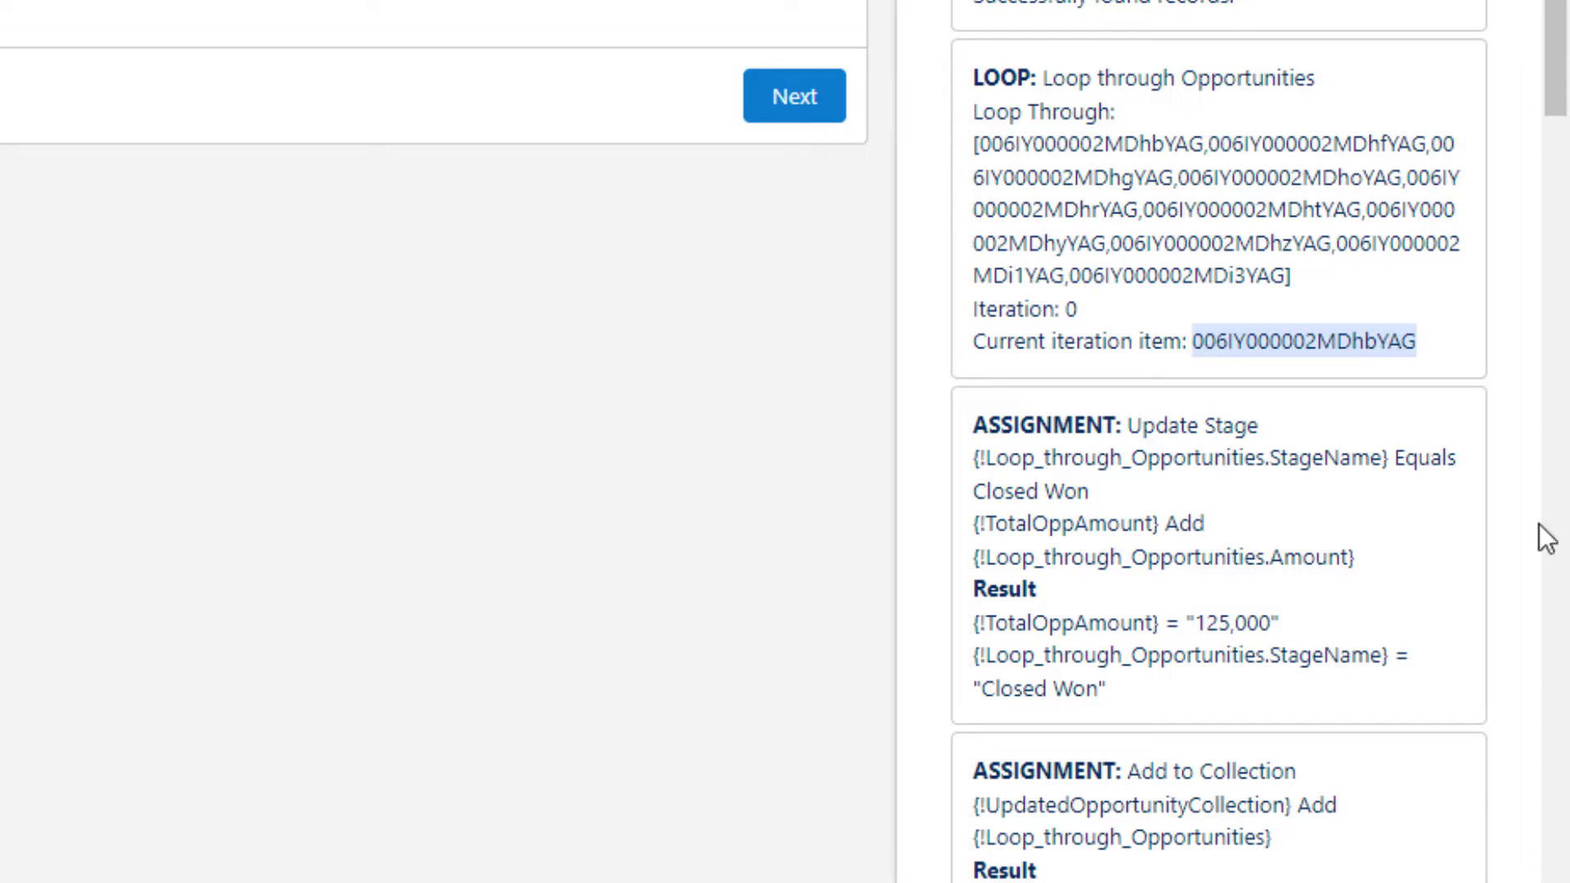
left_click(1387, 291)
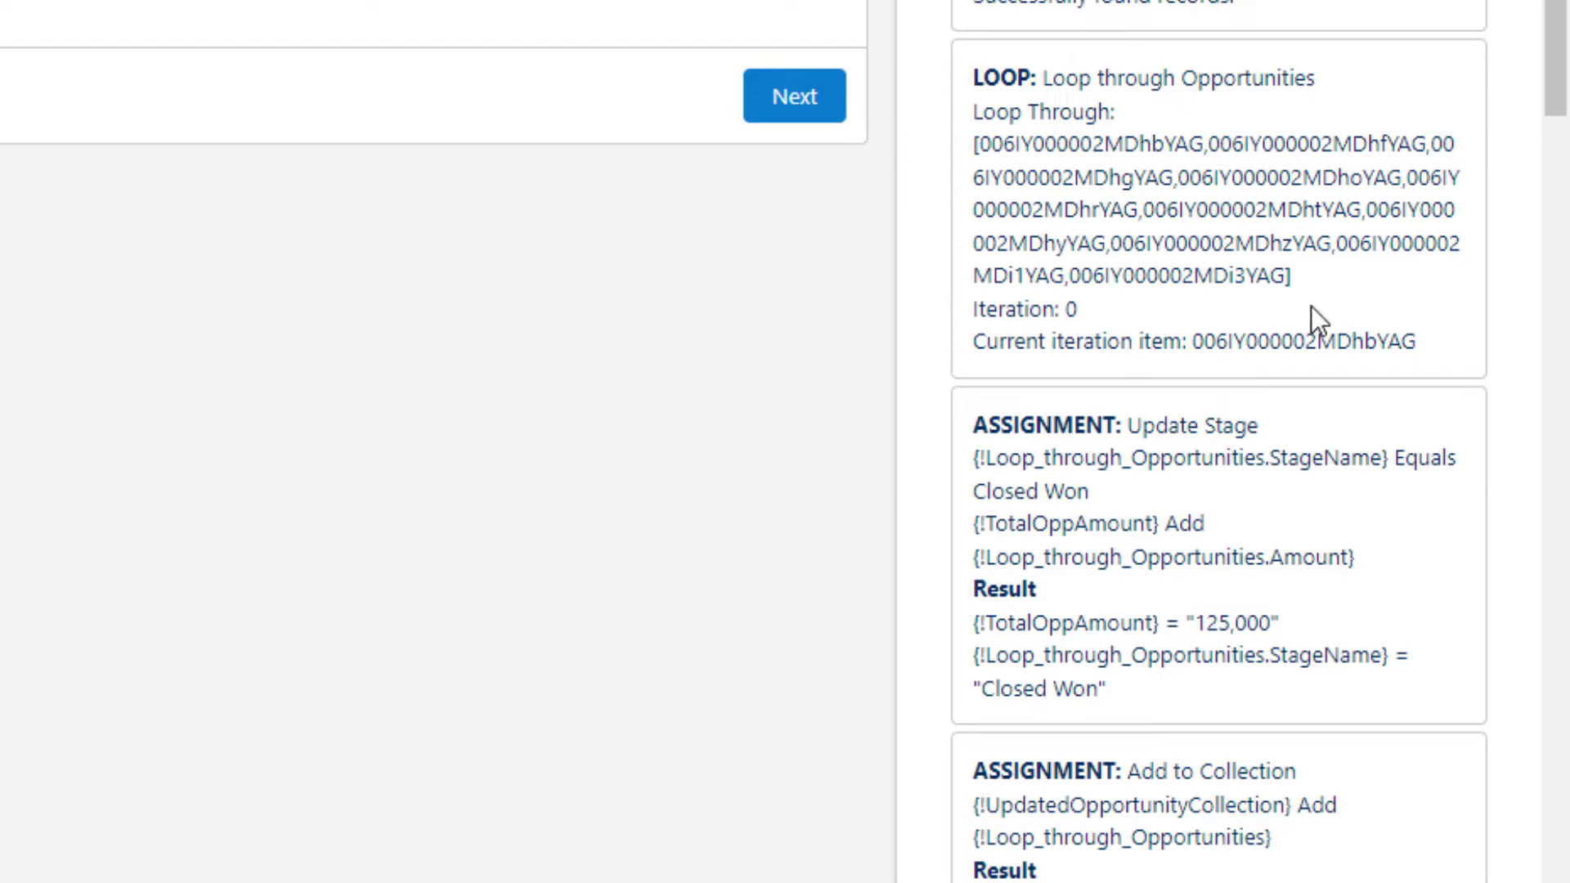
Examine the Update Stage and Add to Collection assignment results for the first loop iteration in the debug details.
scroll(1230, 606, "down", 2)
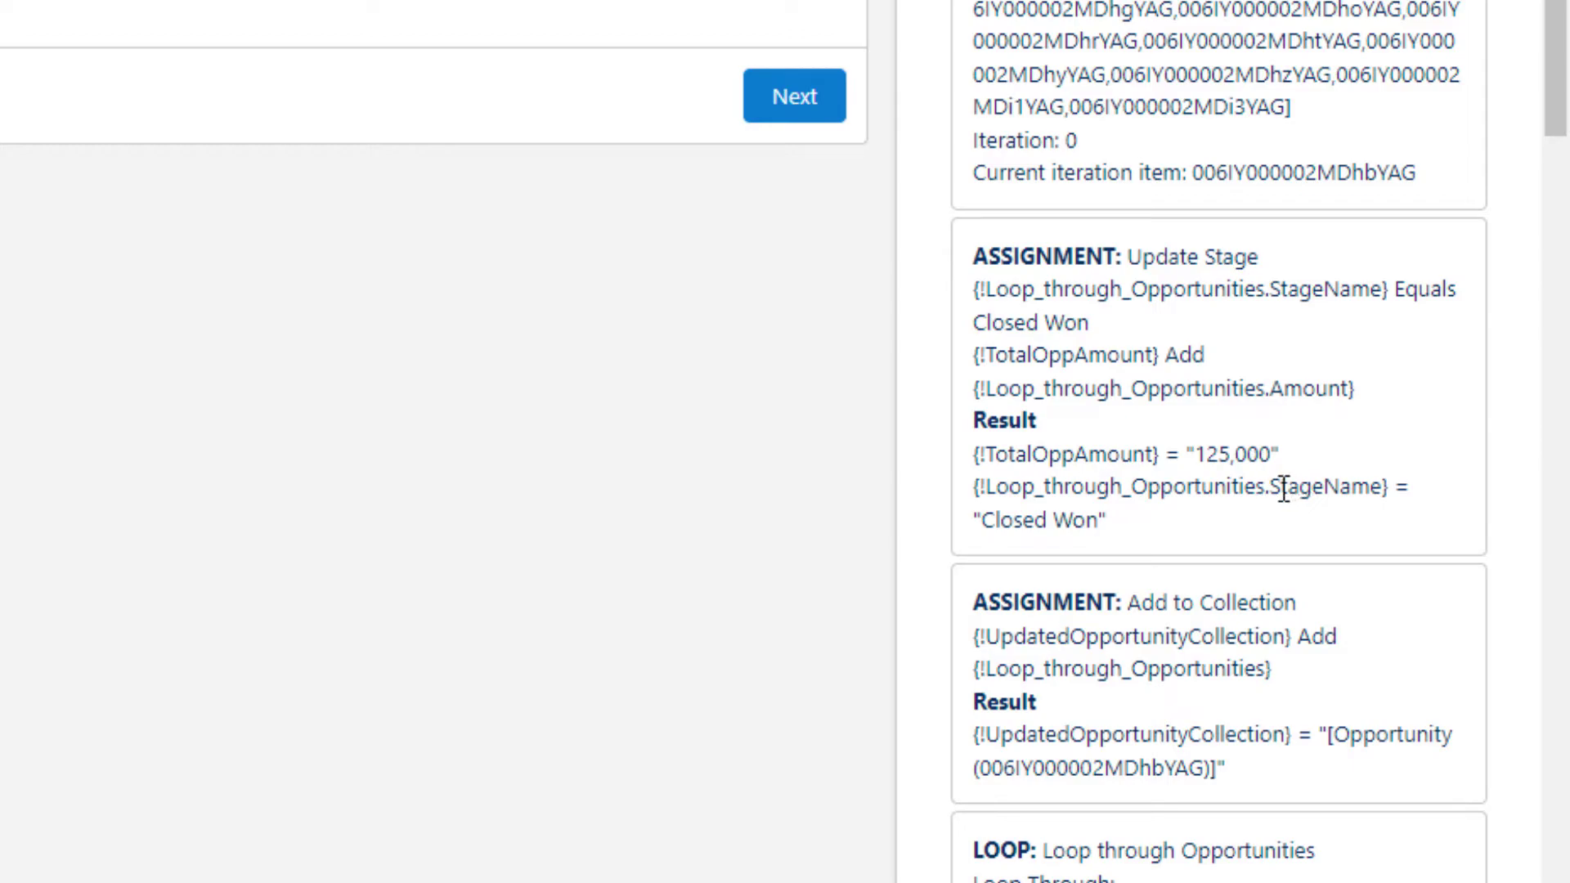
left_click_drag(1152, 522, 983, 522)
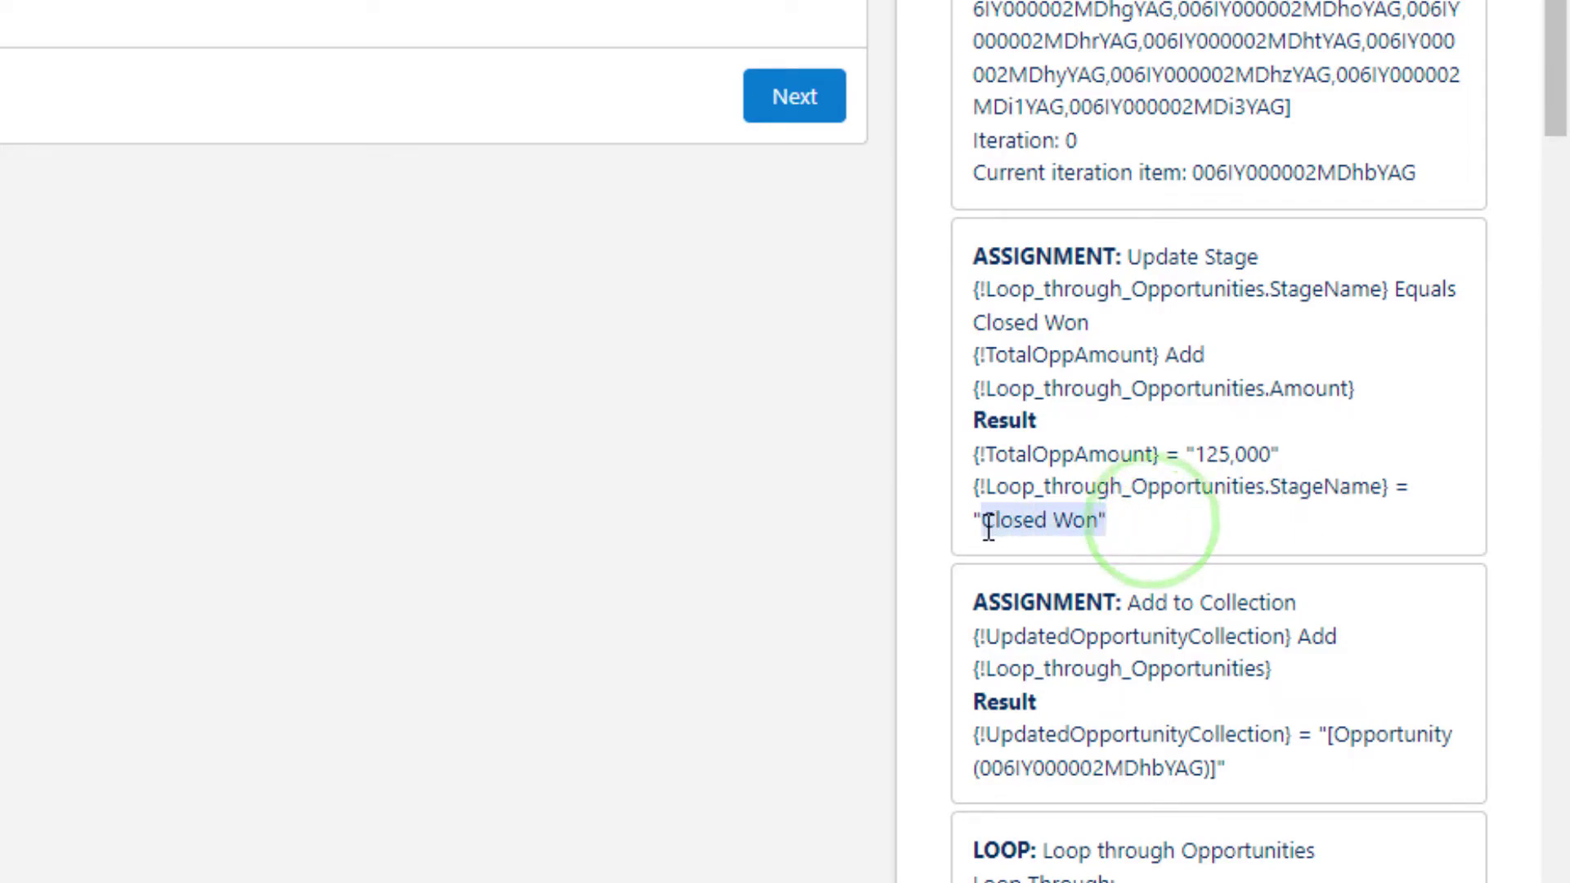
left_click(1158, 660)
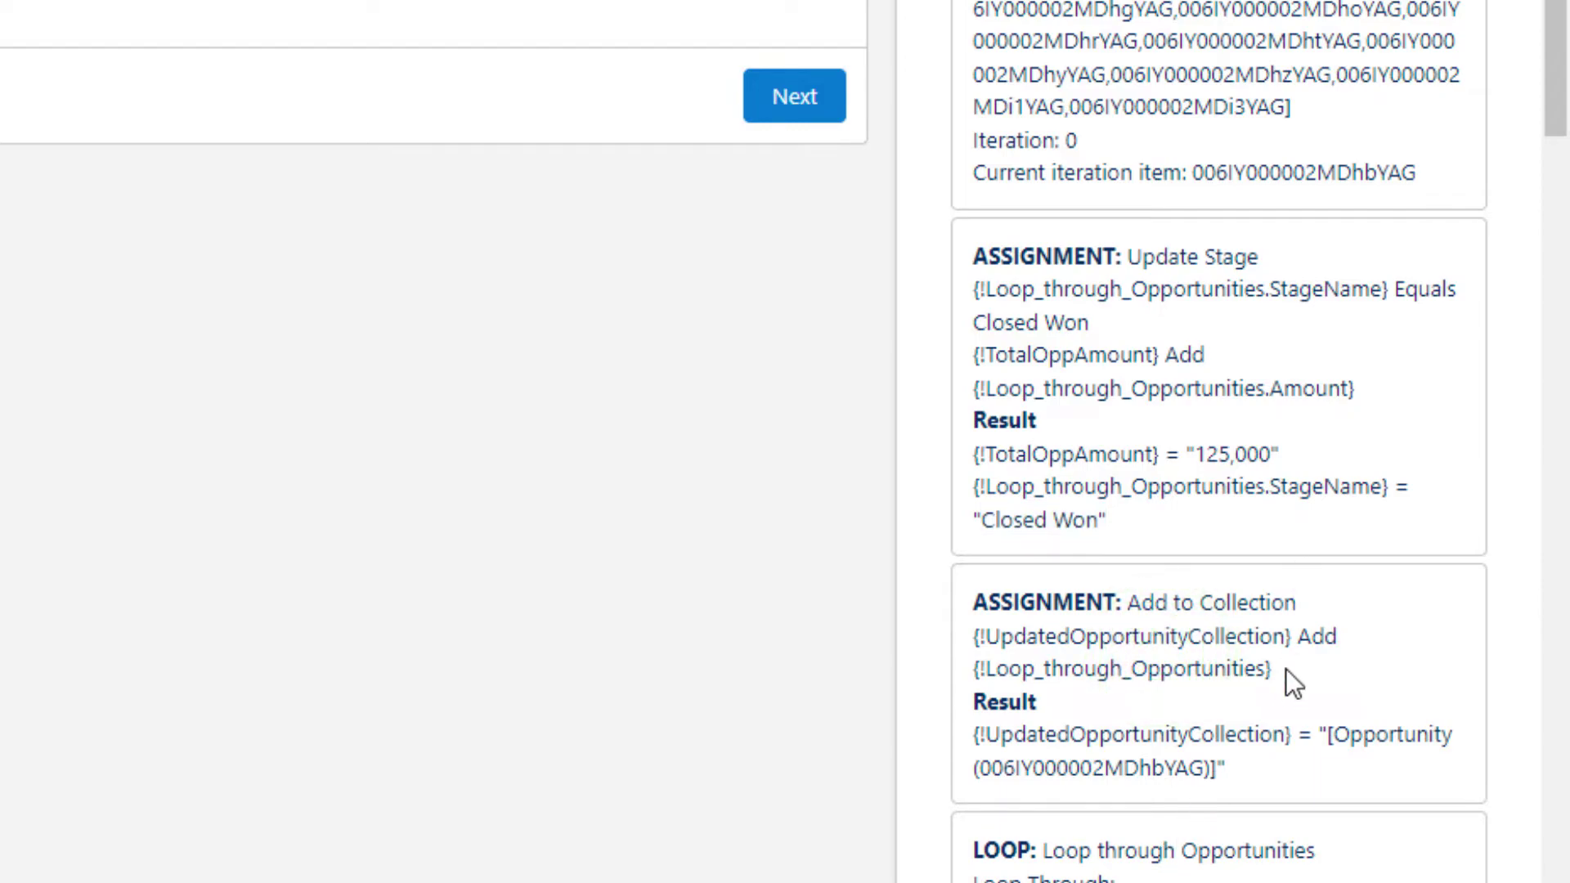
scroll(1286, 670, "down", 2)
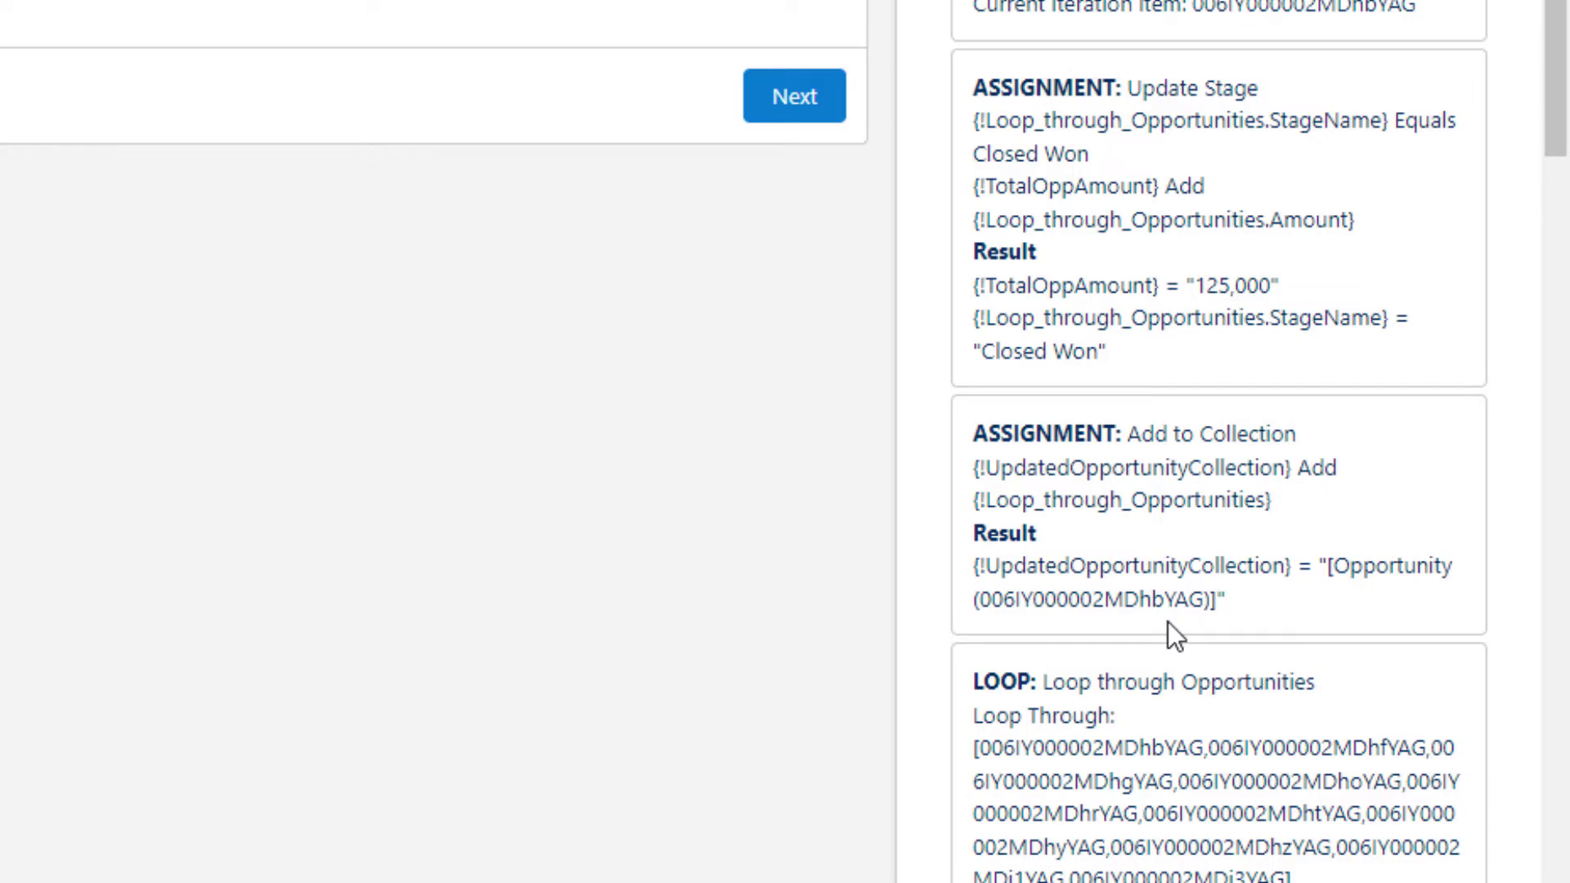
Examine the second loop iteration's current item, stage assignment, running total and updated opportunity collection.
scroll(1186, 630, "down", 2)
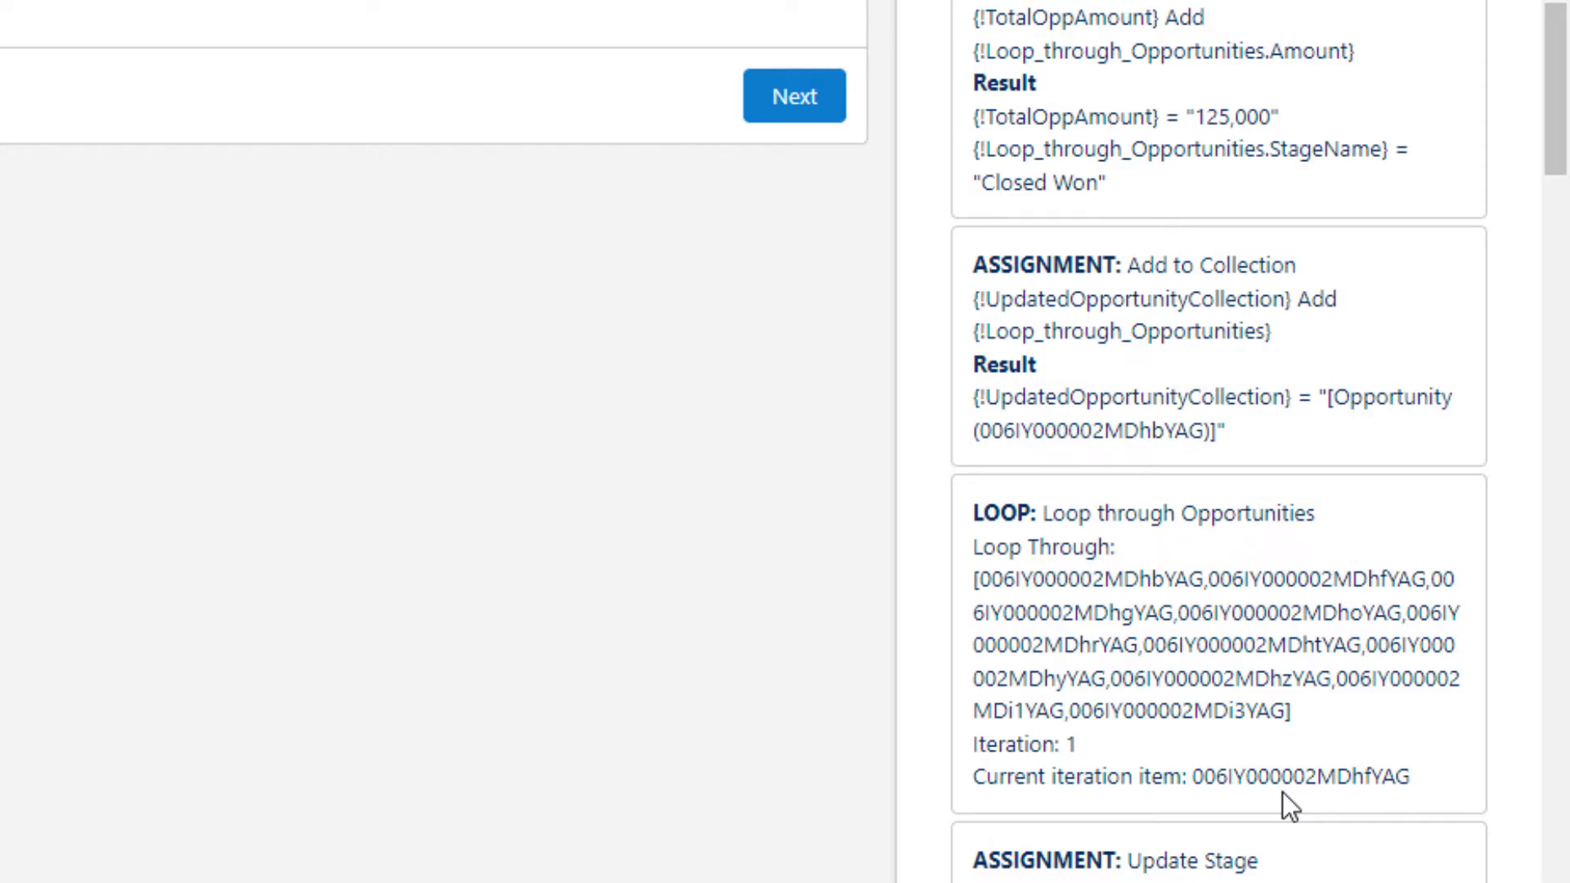
scroll(1353, 629, "down", 6)
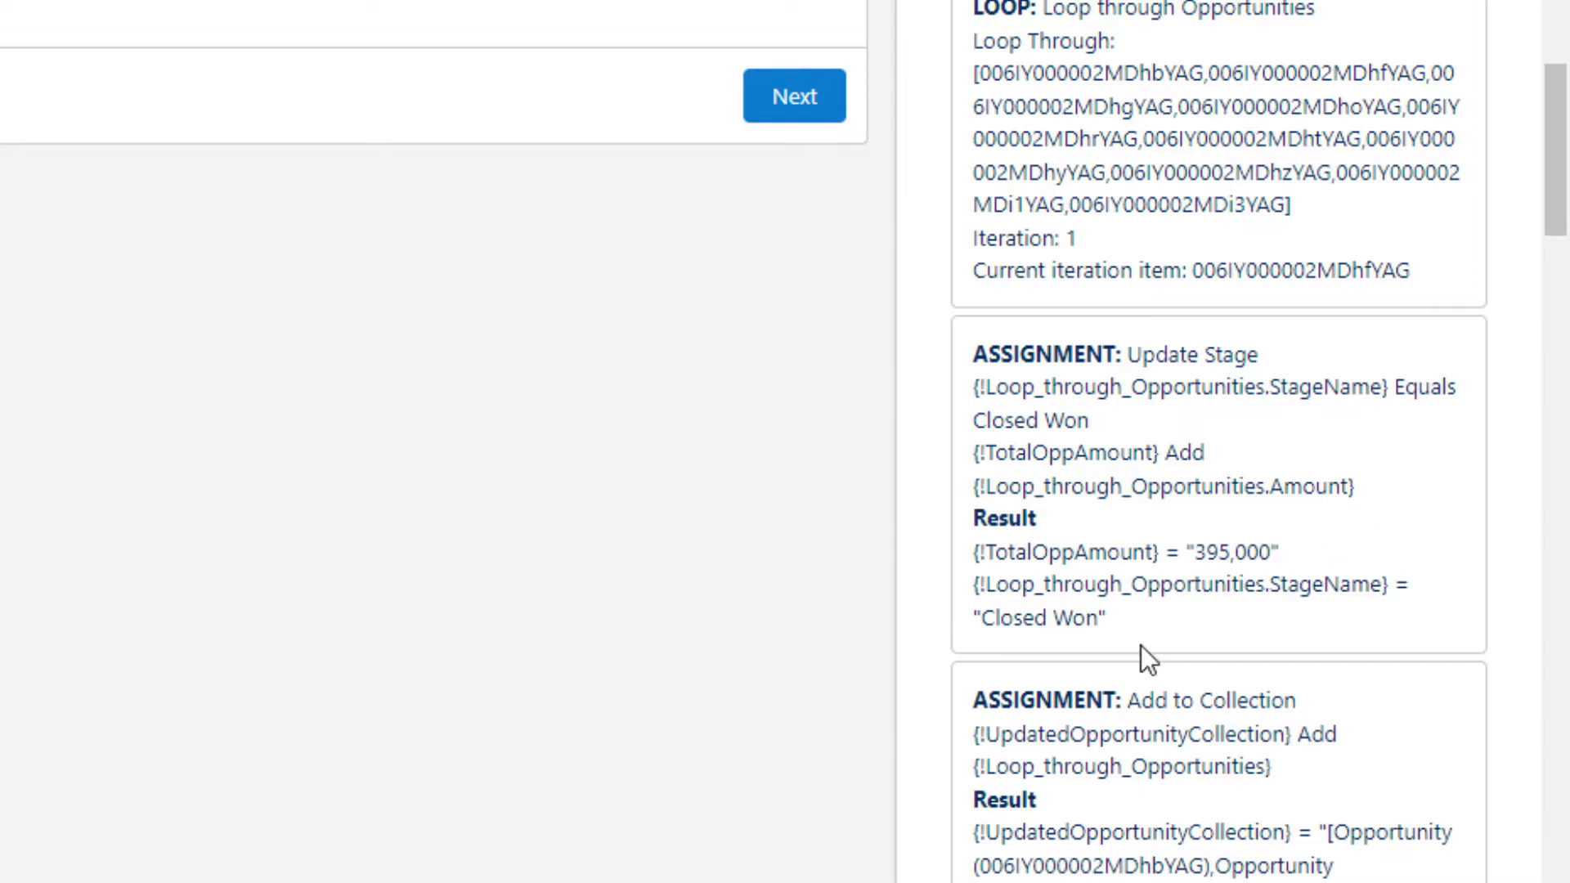
left_click_drag(1123, 613, 1020, 659)
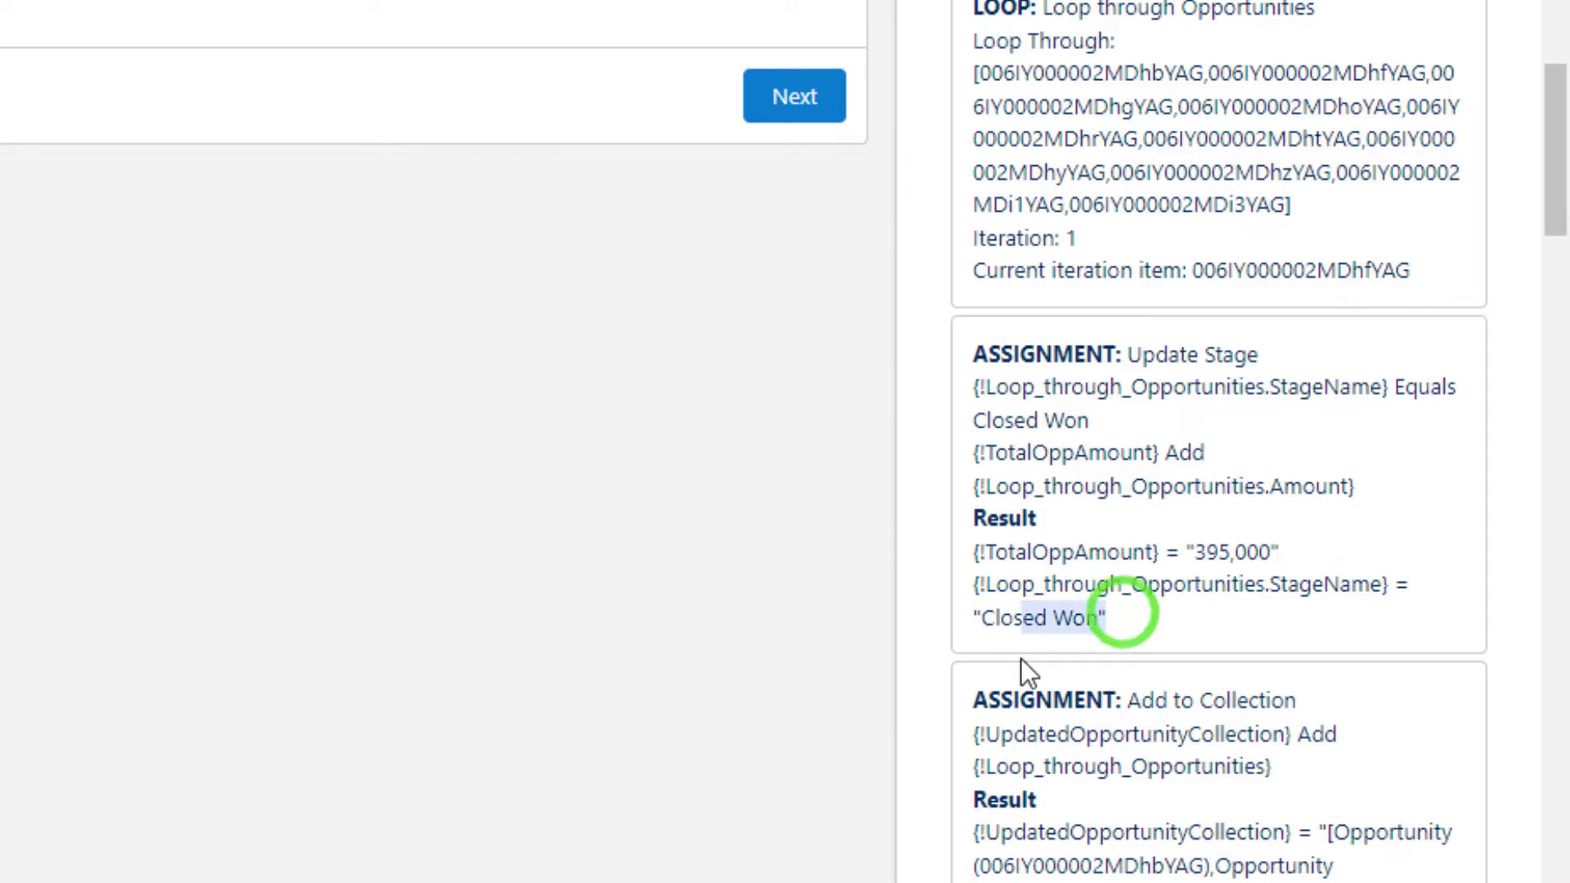
left_click(1106, 863)
scroll(1154, 561, "down", 6)
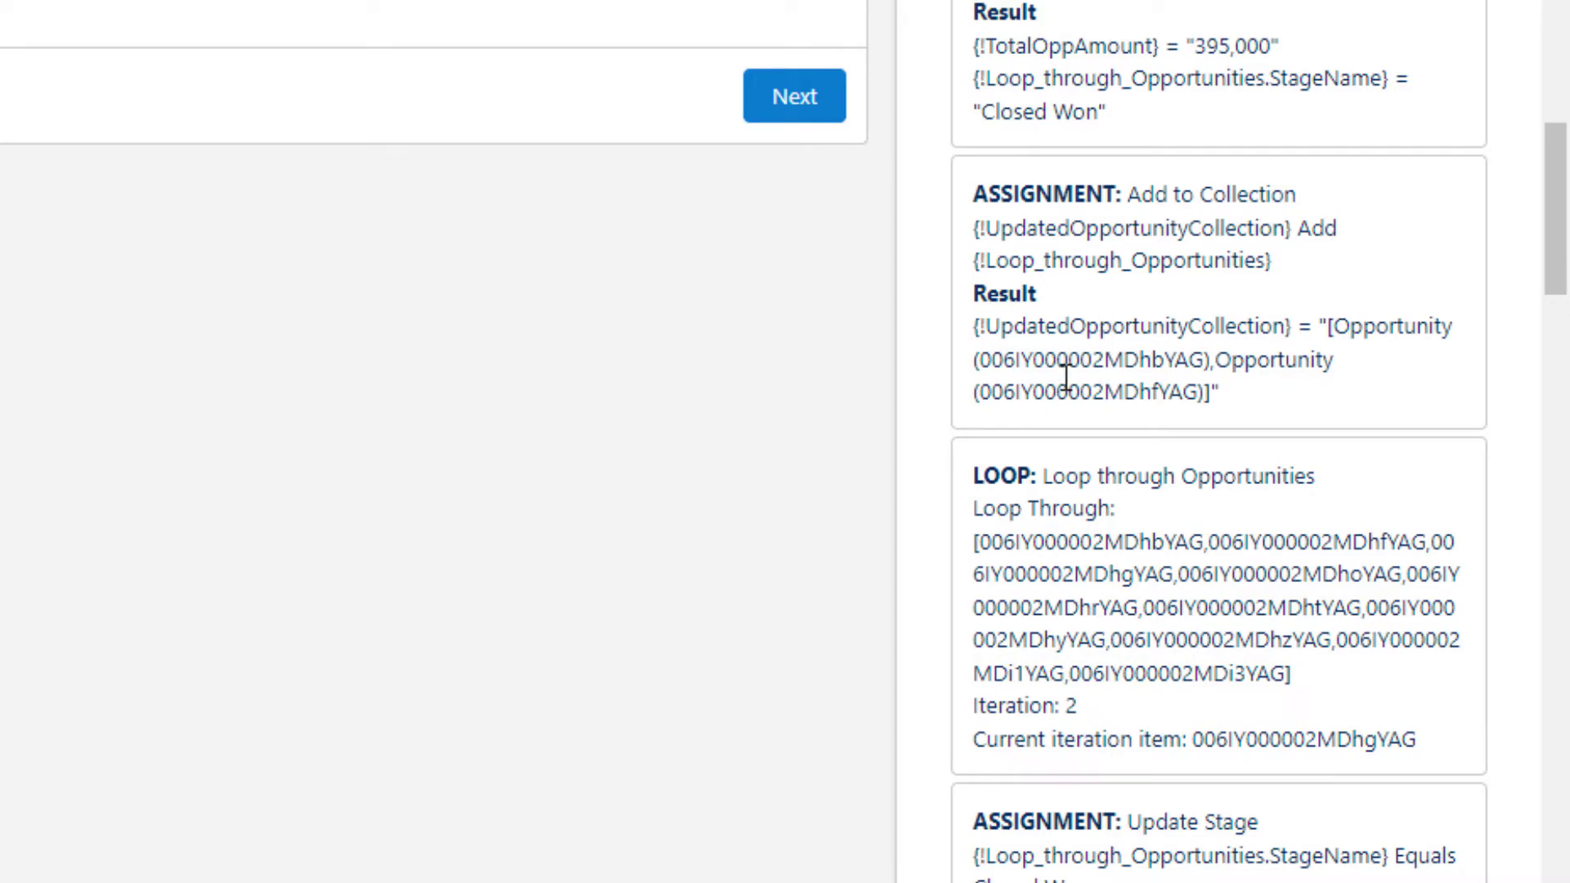
Follow the debug details through the remaining loop iterations, examining how TotalOppAmount and UpdatedOpportunityCollection build up.
scroll(1241, 519, "down", 5)
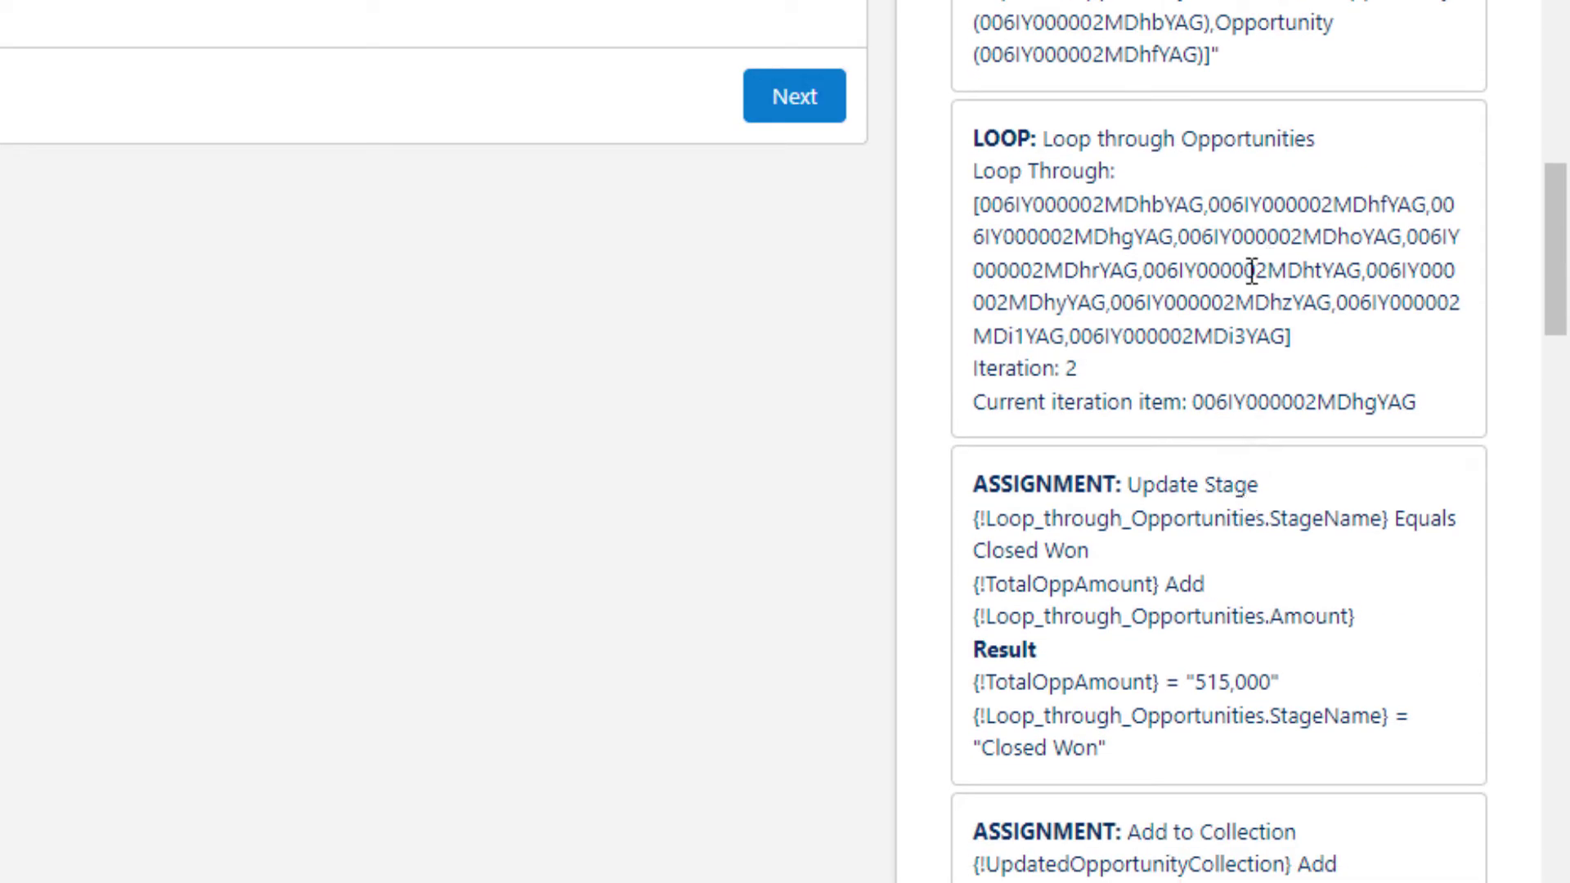
scroll(1186, 470, "down", 2)
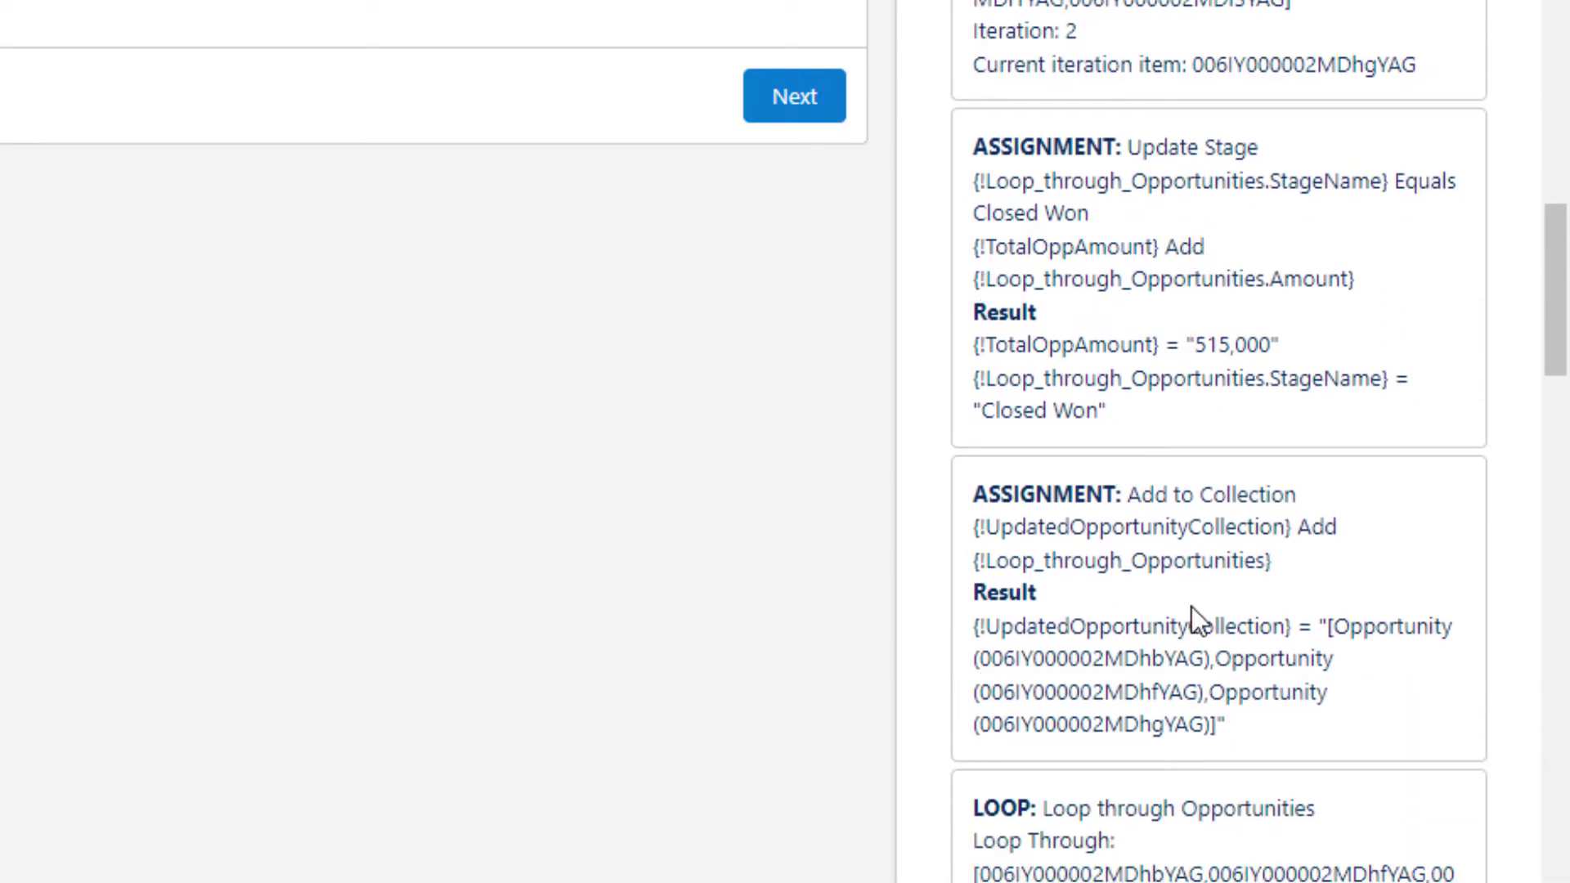
scroll(1191, 607, "down", 6)
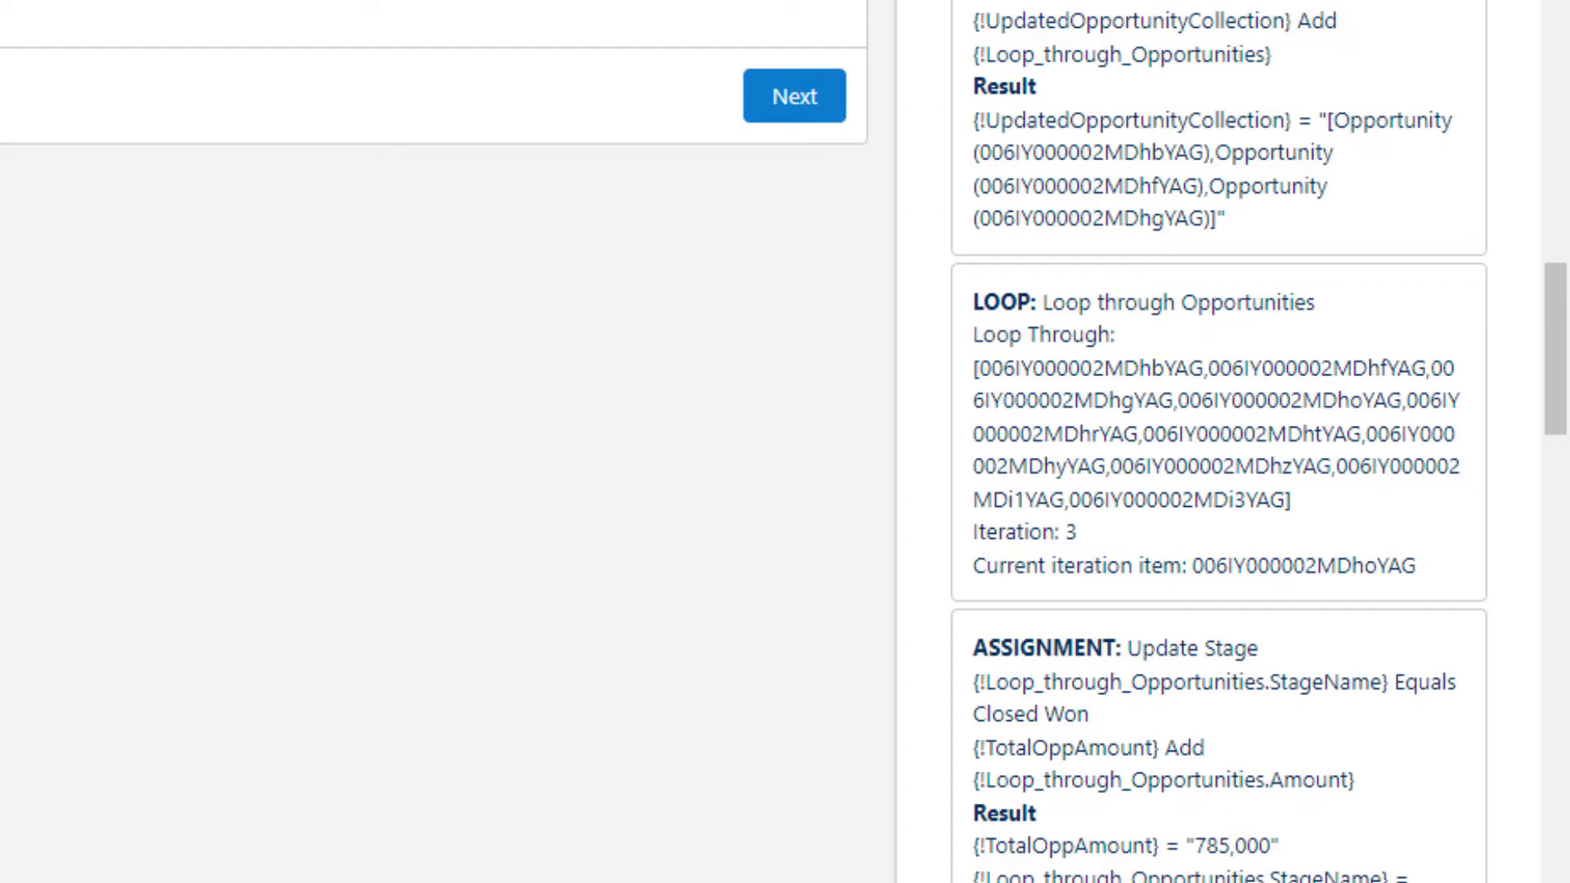
scroll(1206, 309, "down", 17)
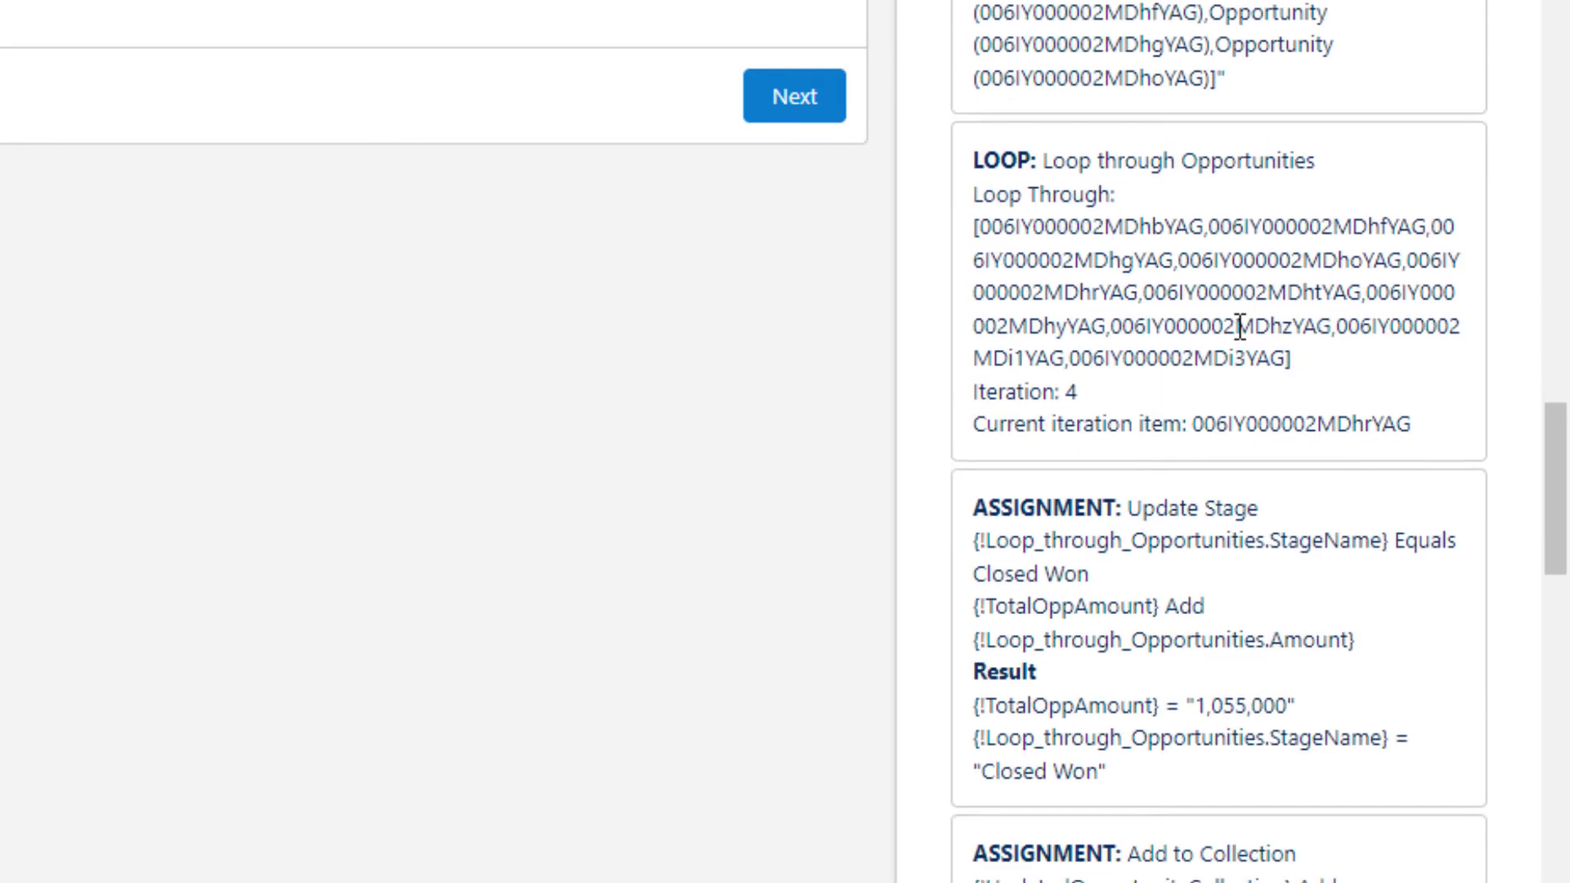
scroll(1240, 326, "down", 7)
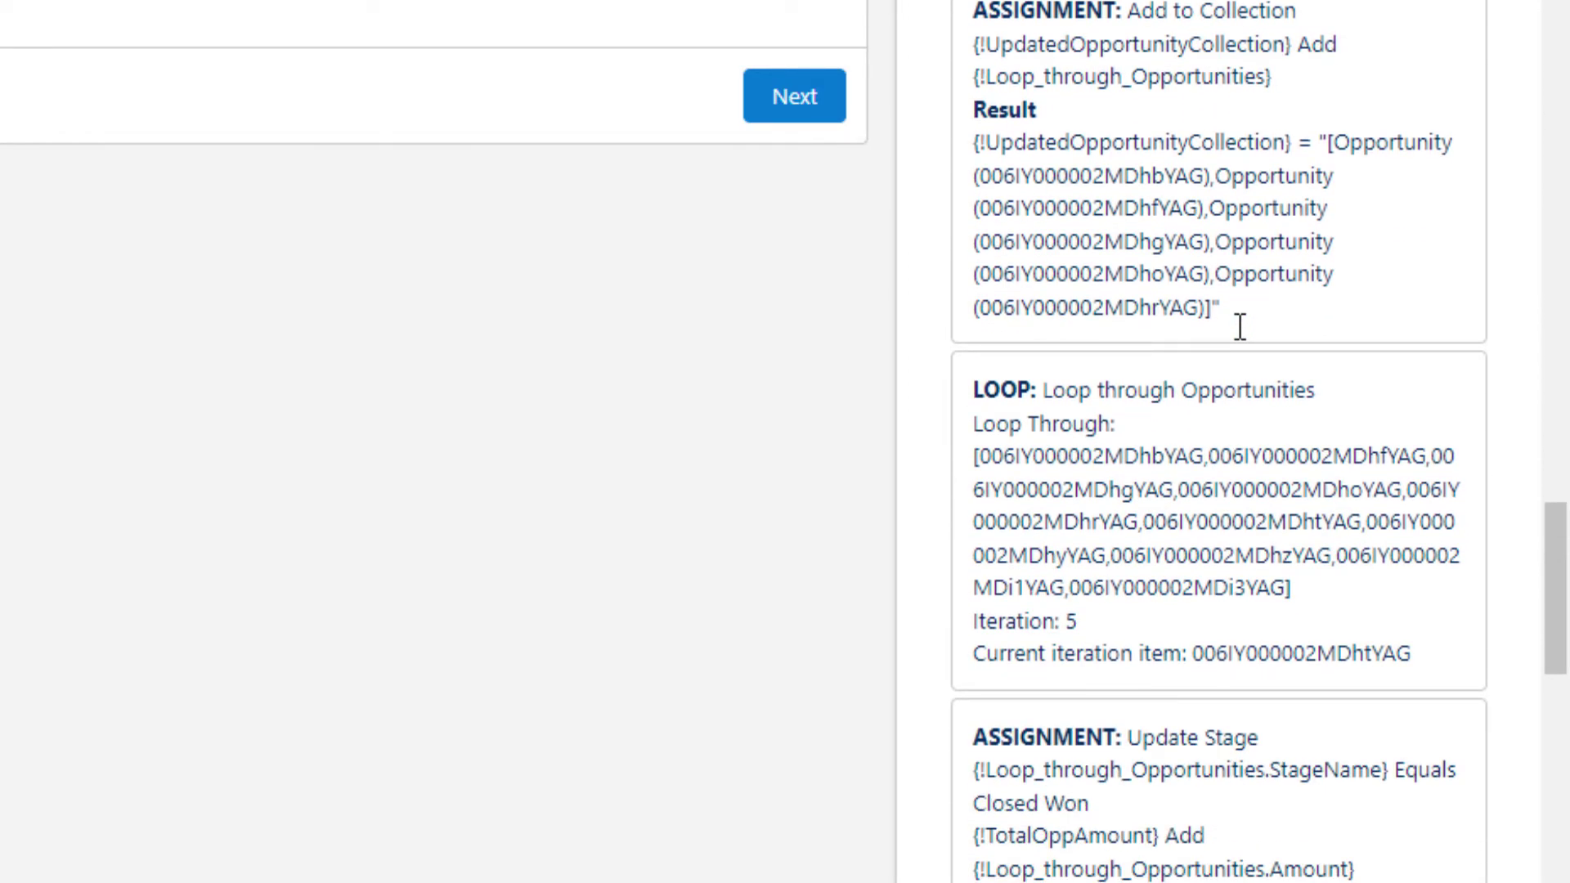
scroll(1185, 519, "down", 6)
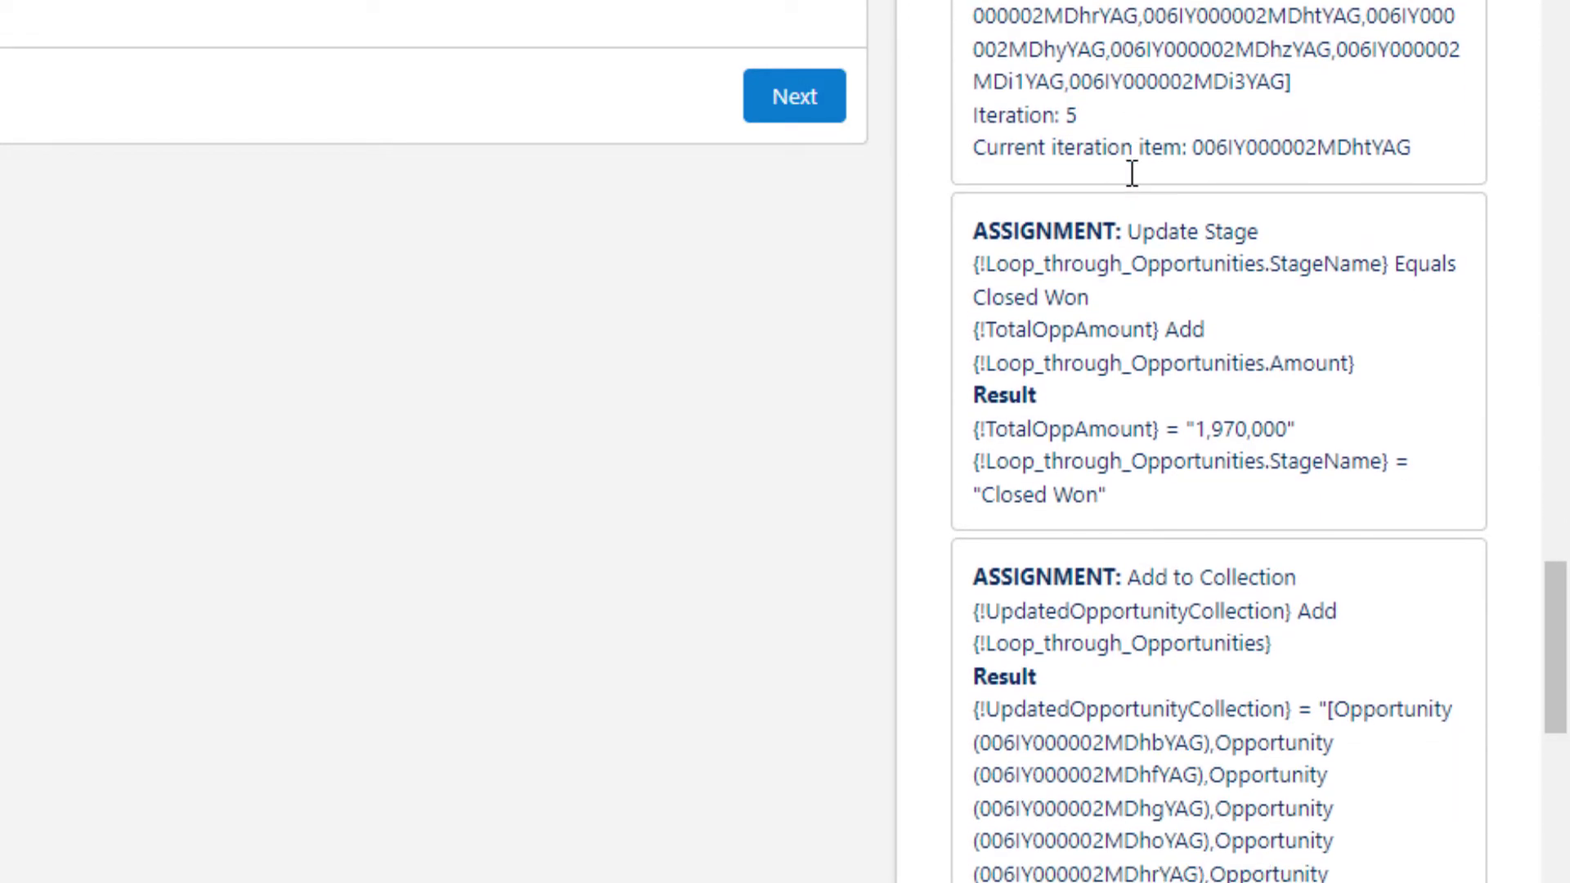
scroll(1179, 323, "up", 1)
scroll(1178, 328, "down", 6)
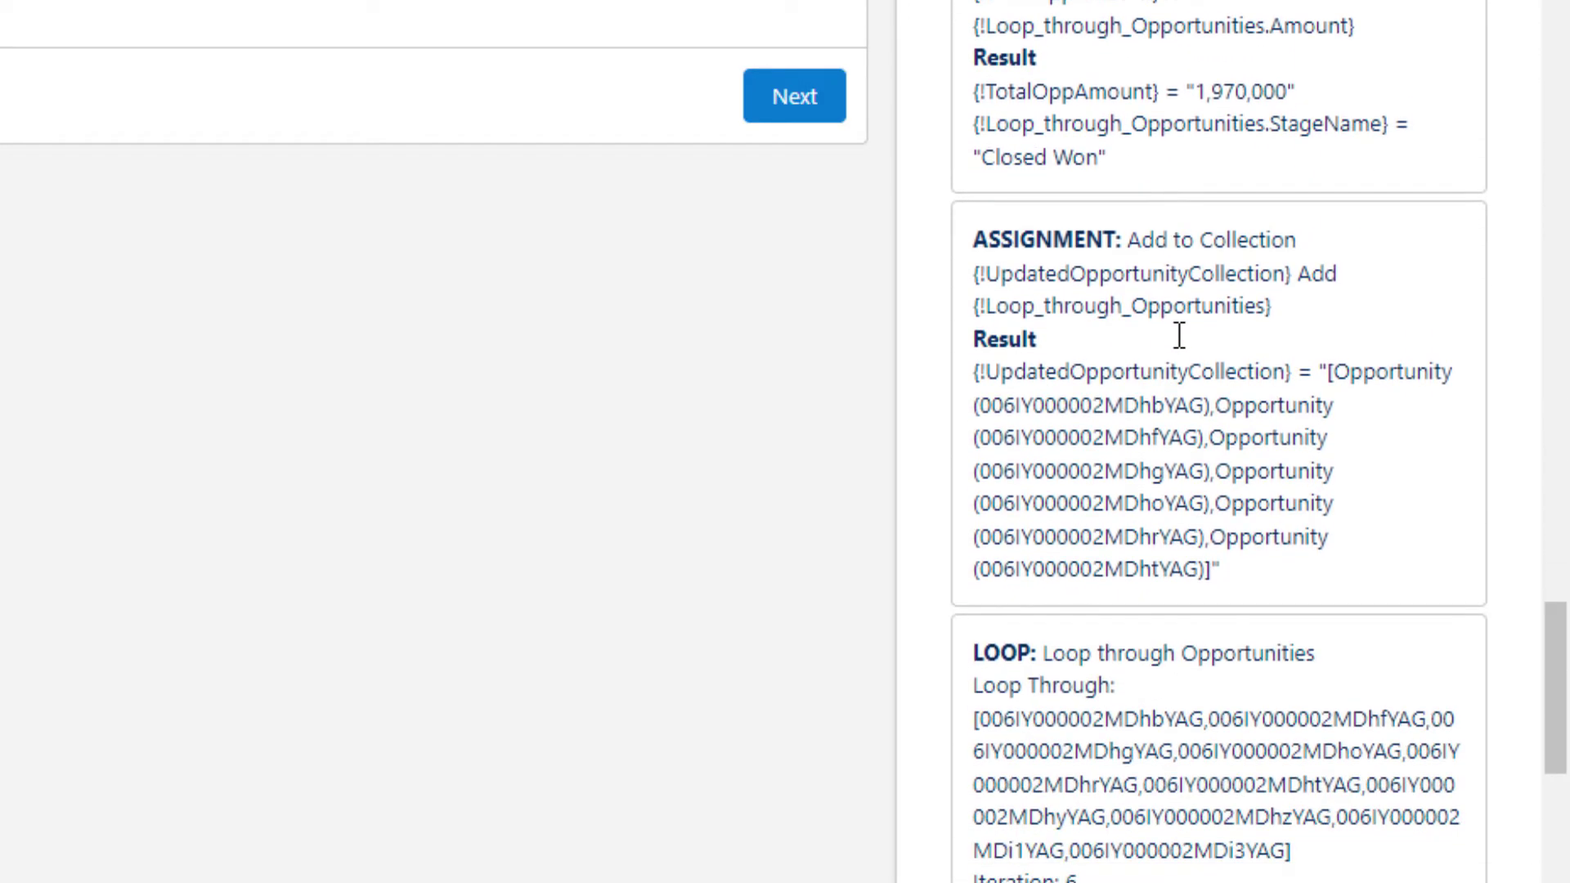
scroll(1171, 204, "down", 6)
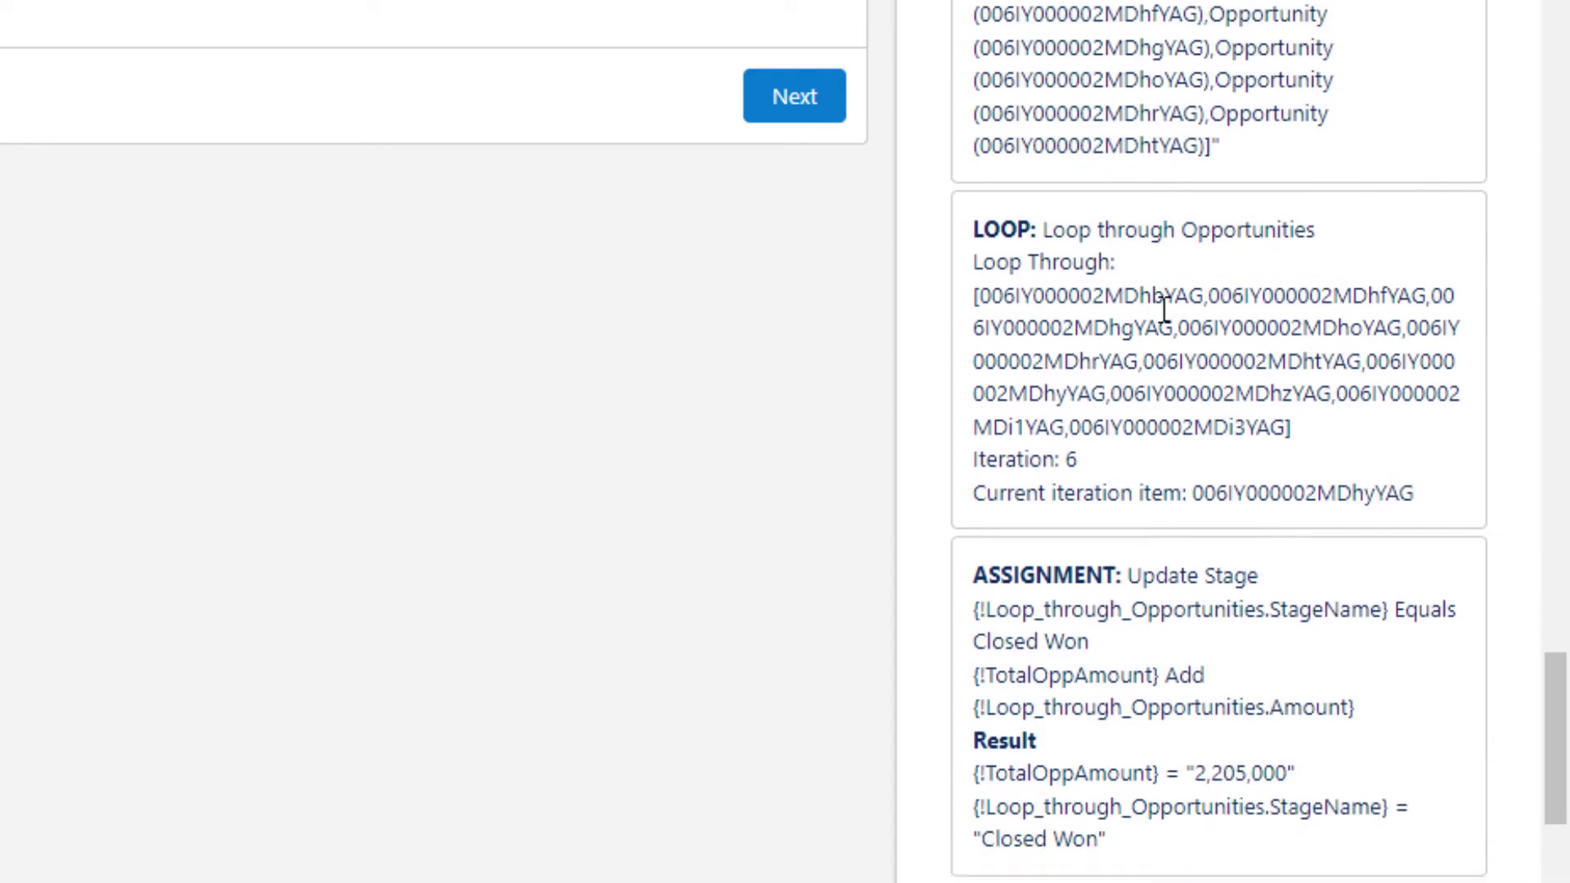
scroll(1257, 448, "down", 9)
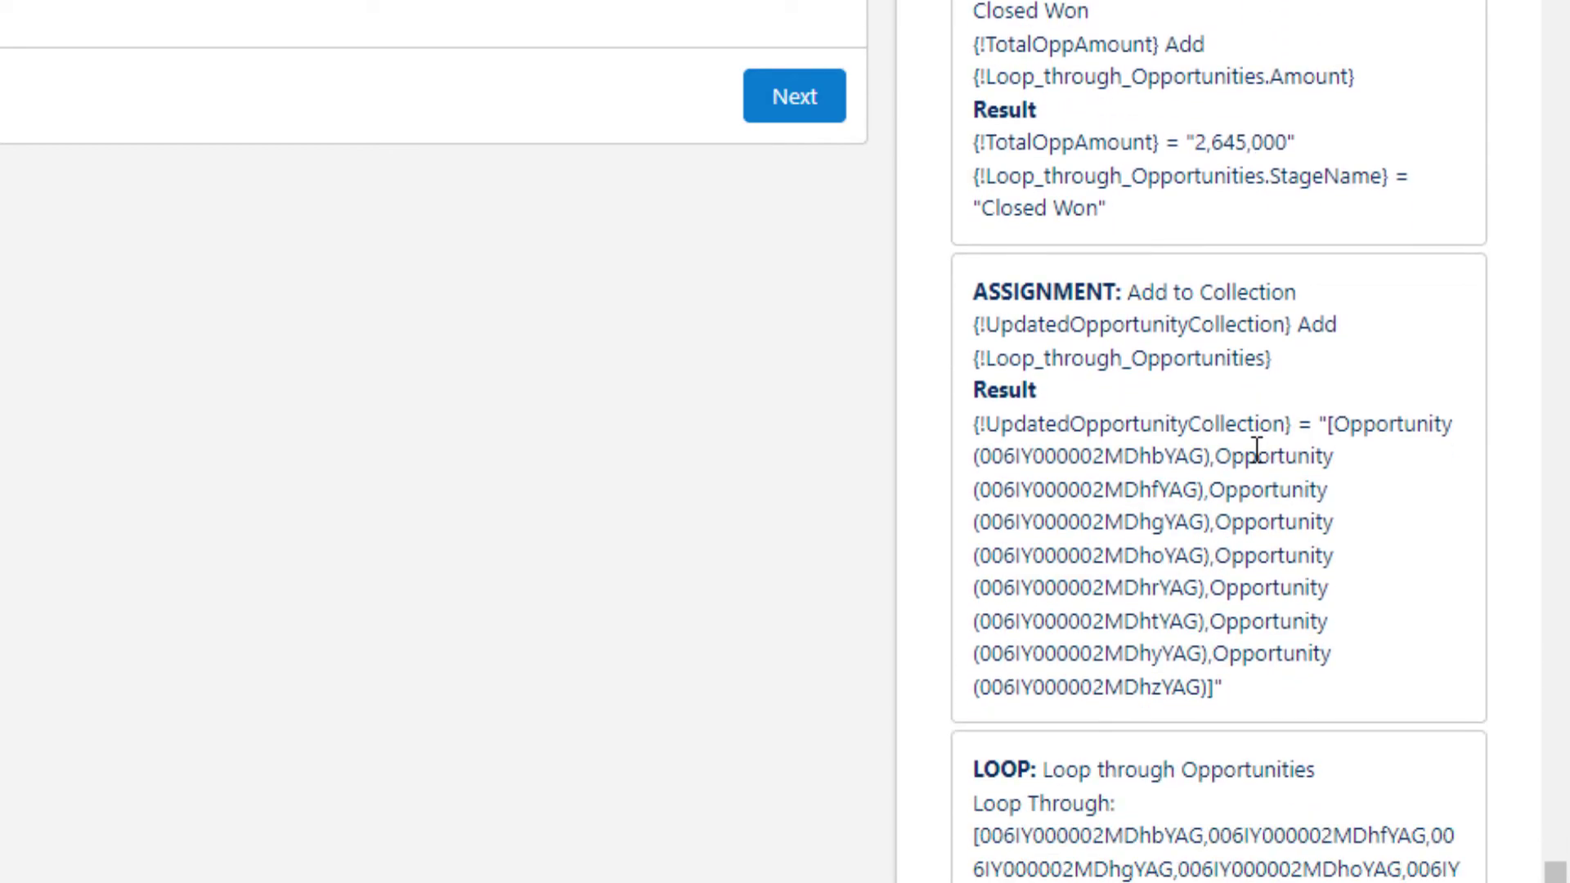
scroll(1257, 448, "down", 20)
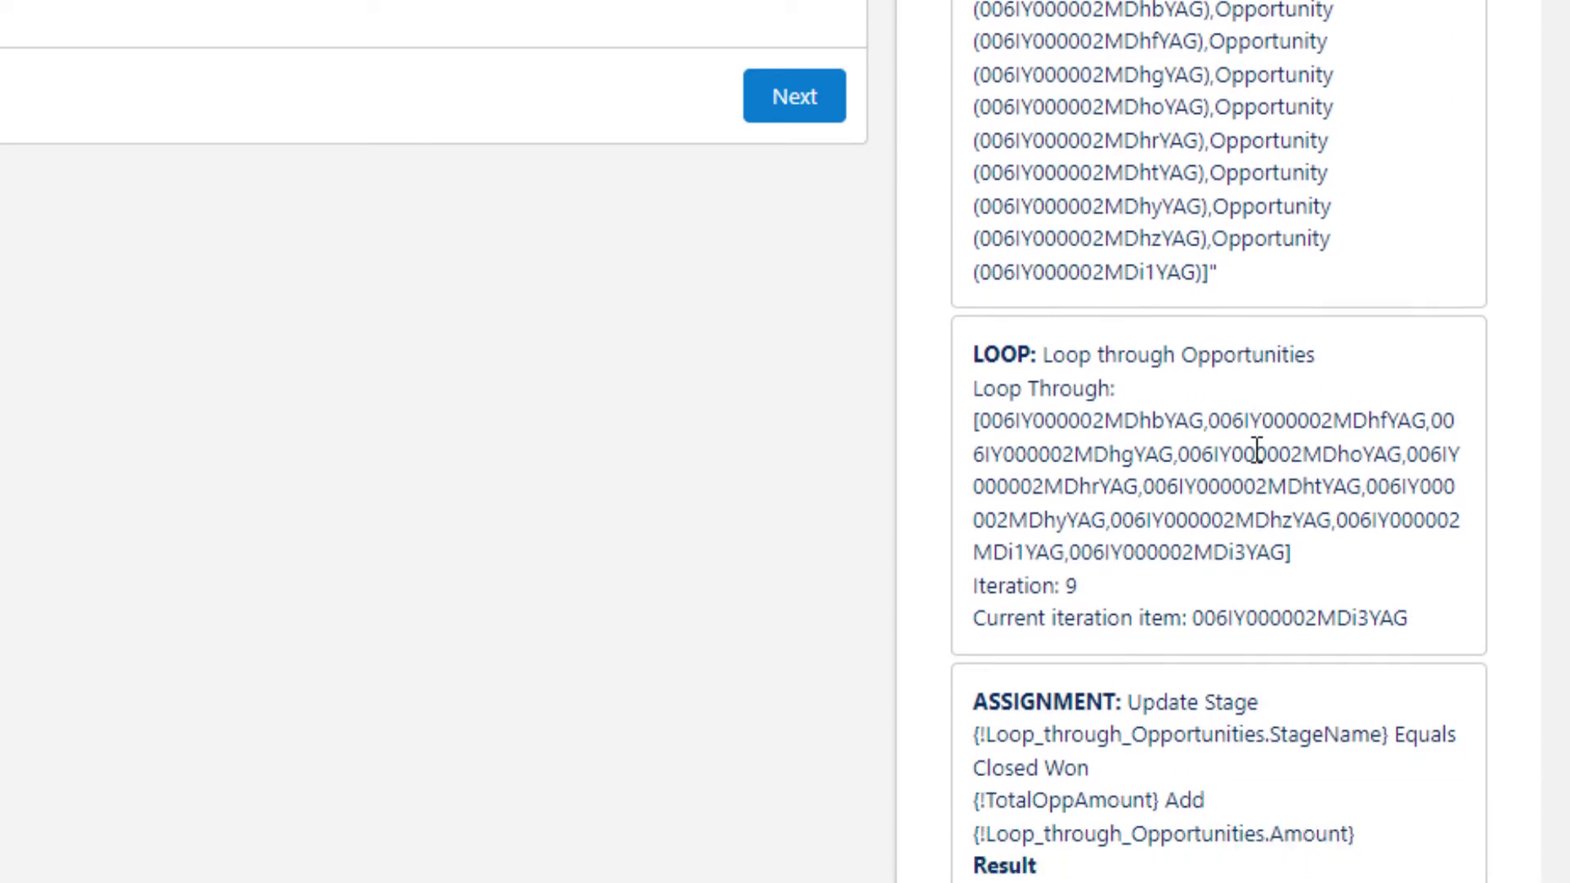
Examine the final iteration's assignments and the End Loop entry, and check the total amount displayed on the running flow's screen.
scroll(1254, 449, "up", 2)
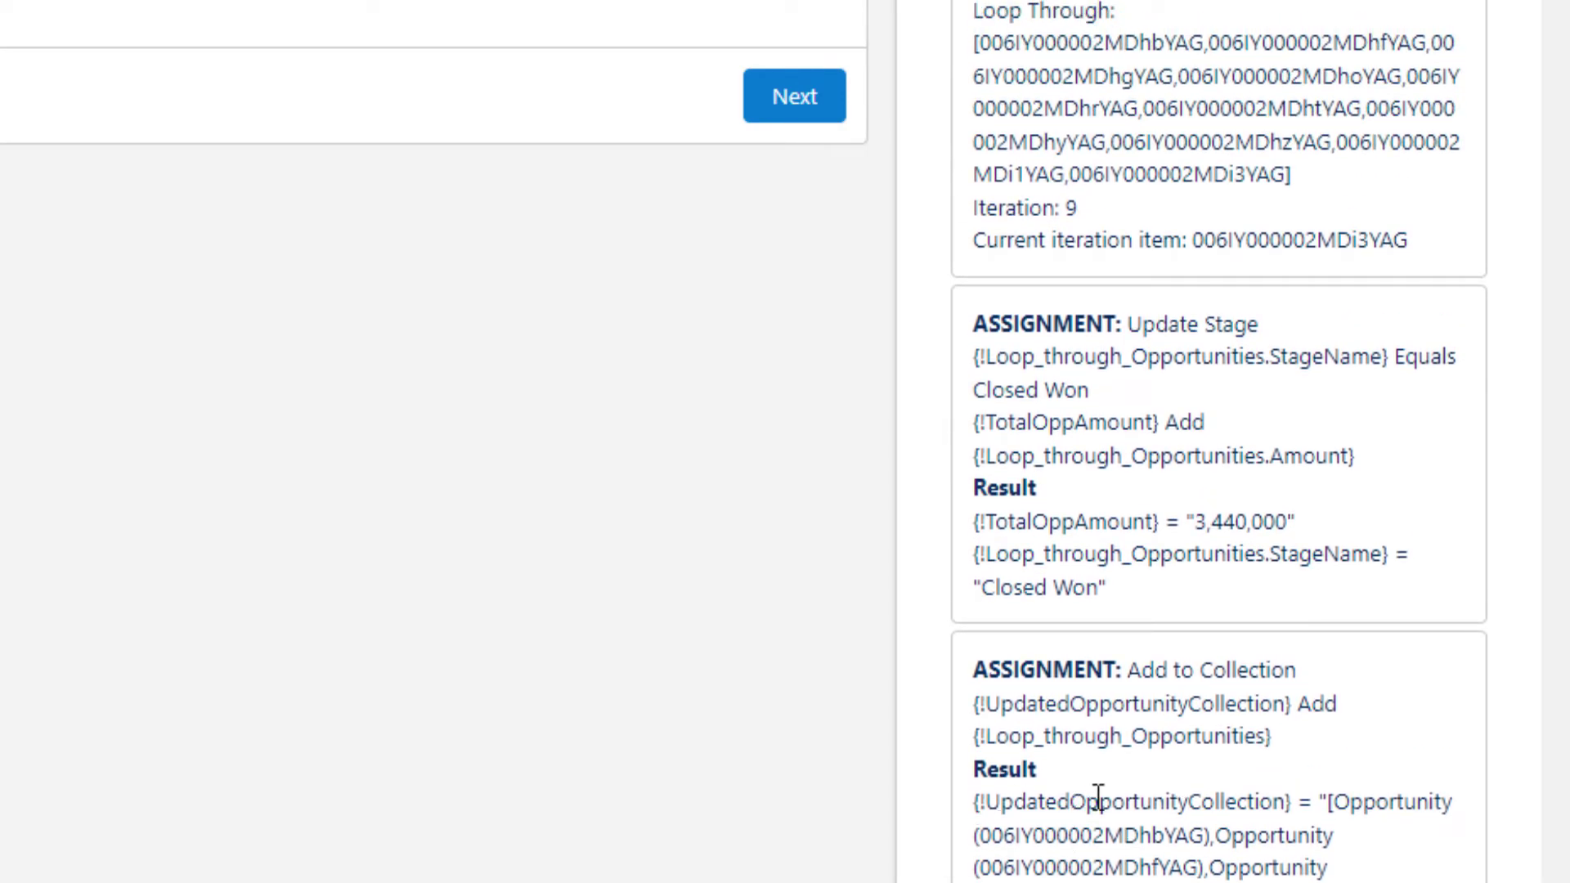
scroll(1262, 822, "down", 1)
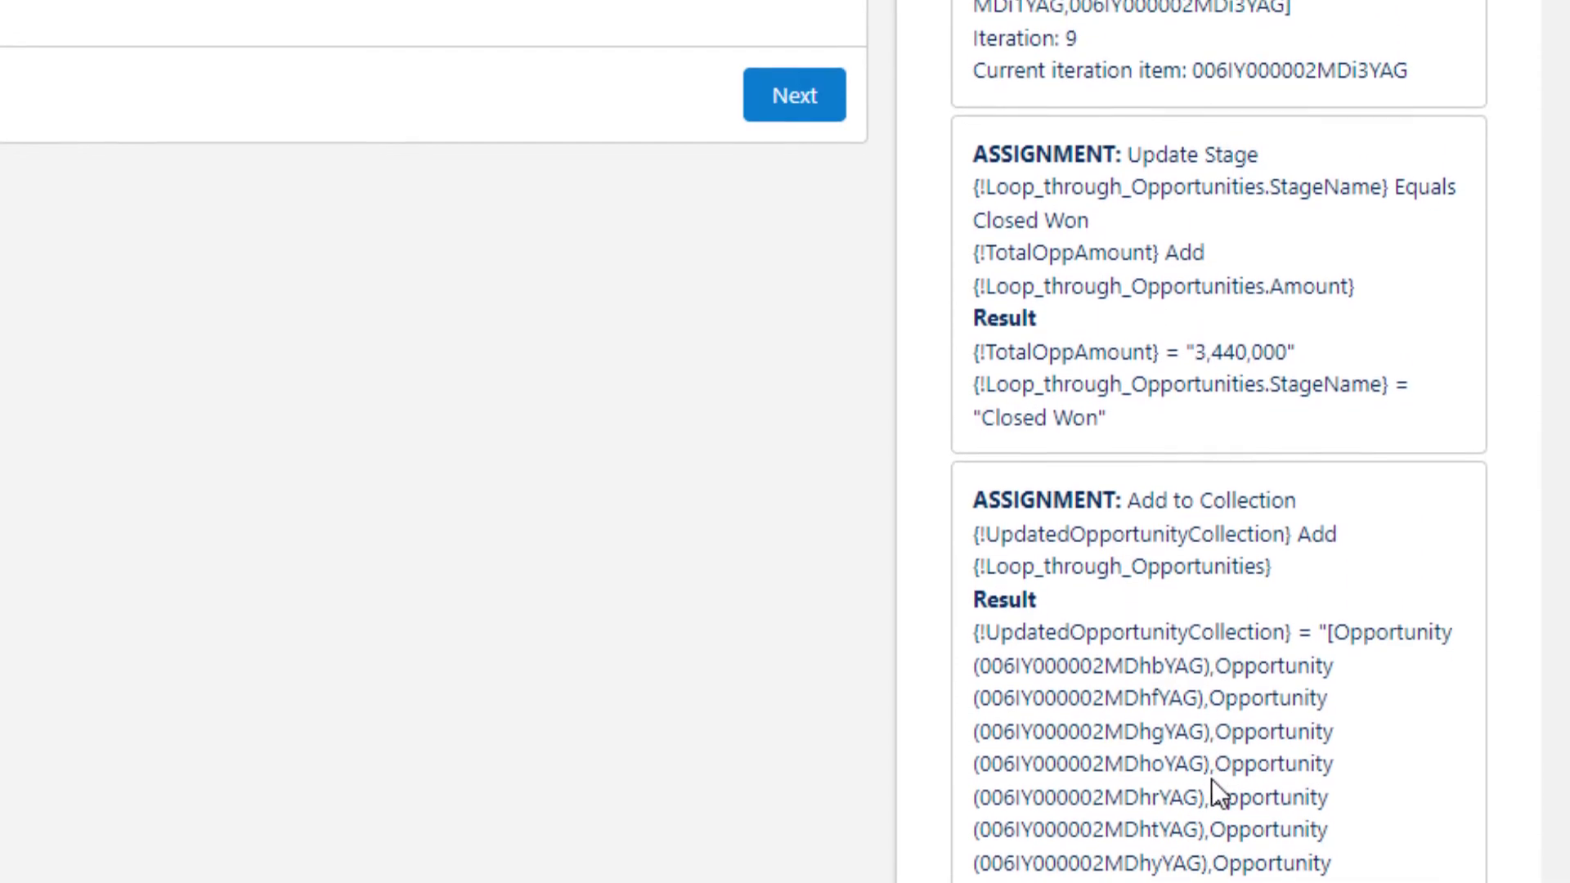
scroll(1177, 757, "down", 3)
scroll(1078, 638, "down", 3)
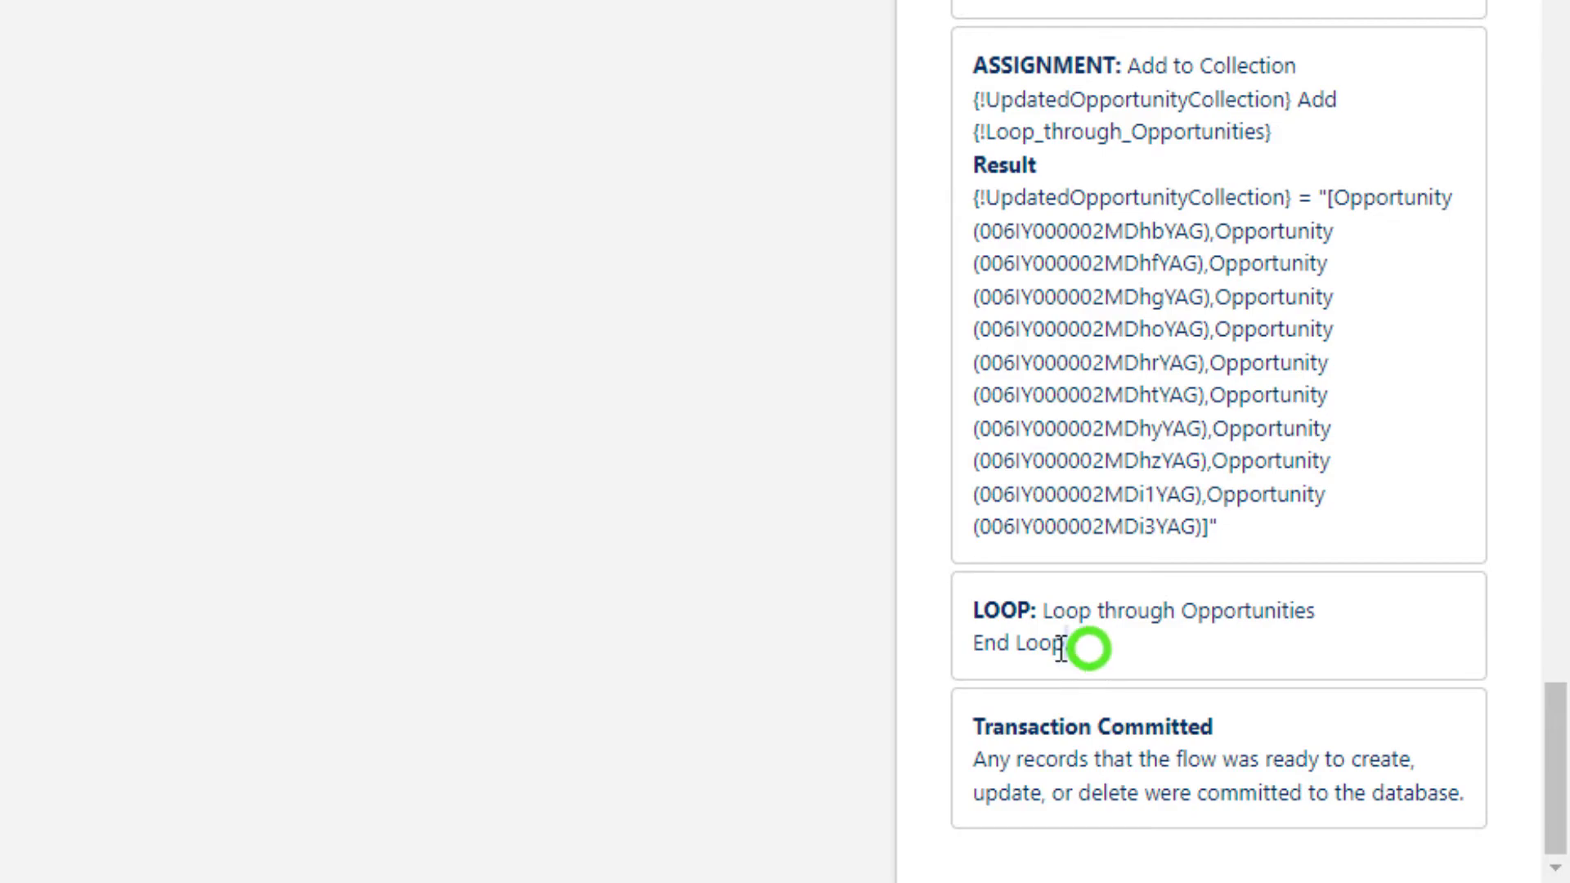
triple_click(1062, 646)
left_click(1085, 652)
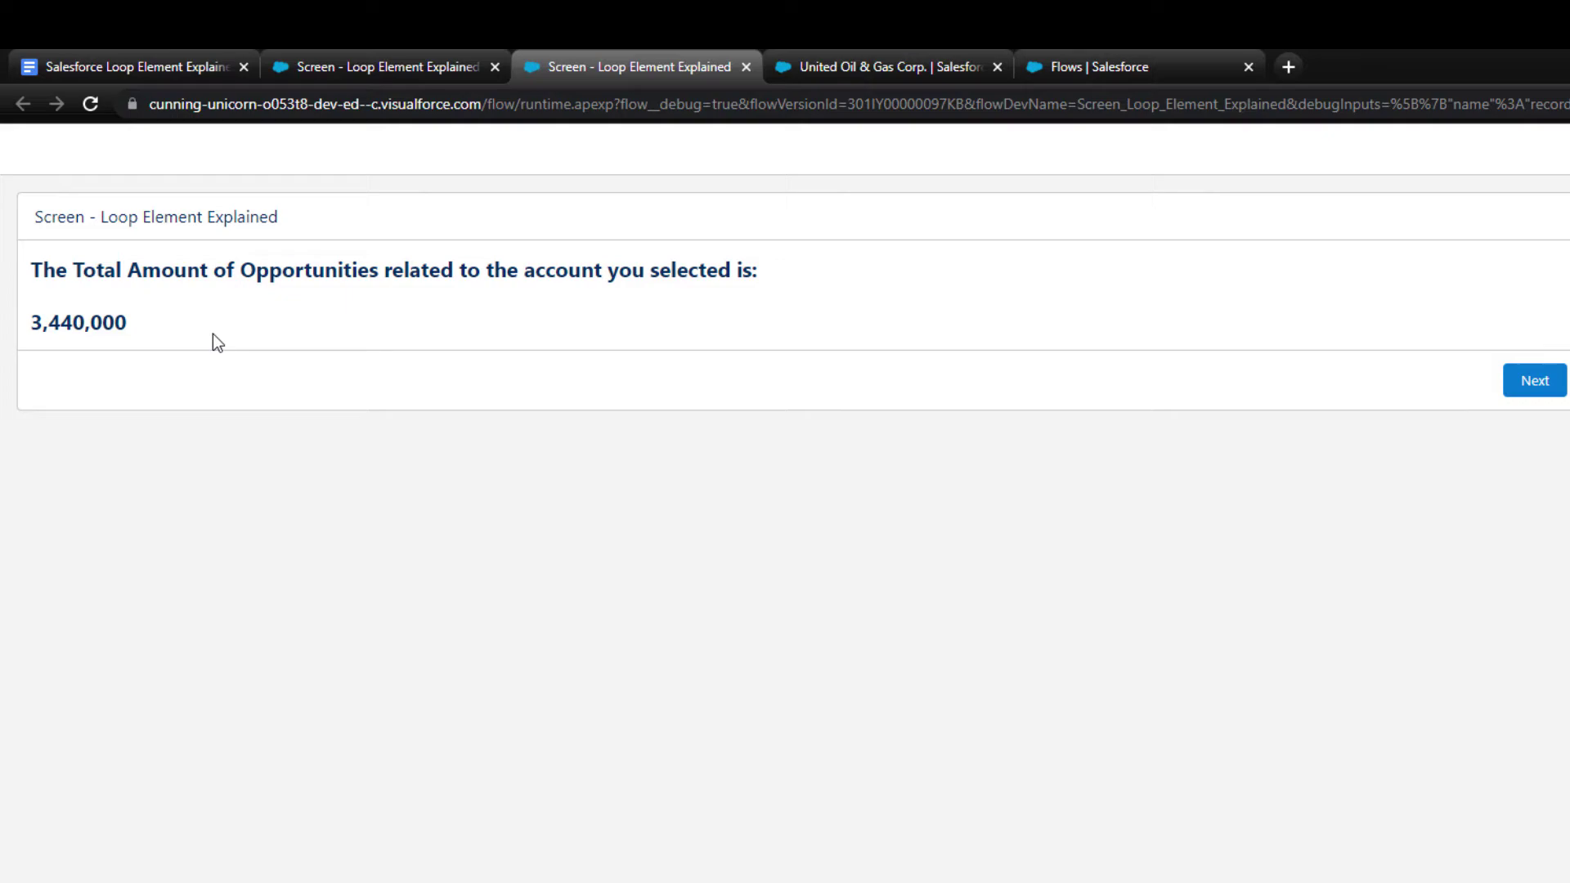
left_click_drag(140, 333, 27, 337)
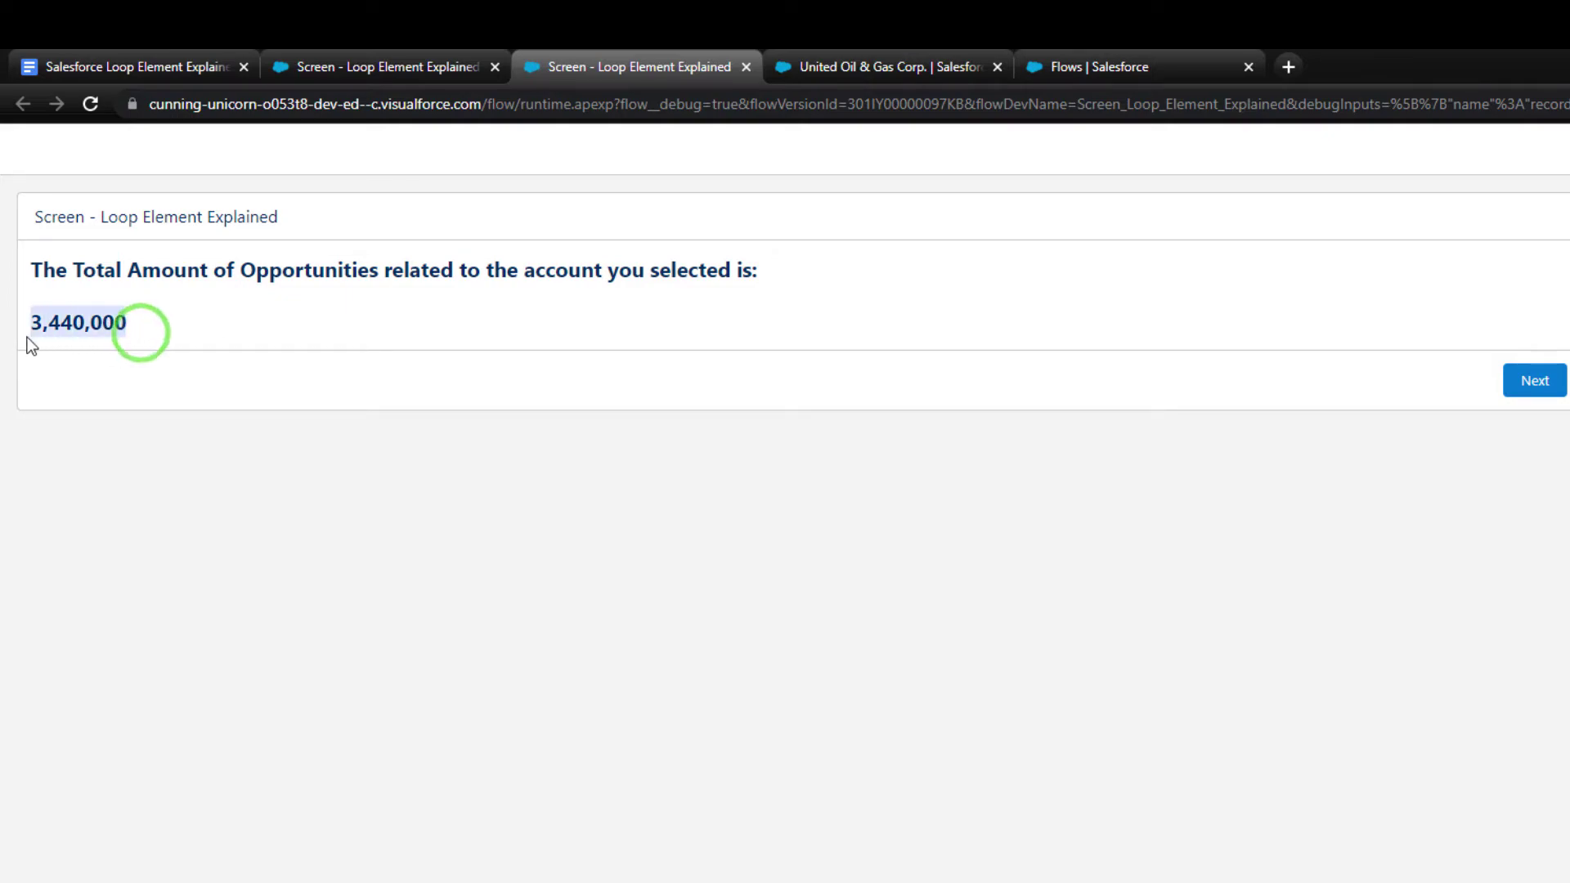
left_click(205, 327)
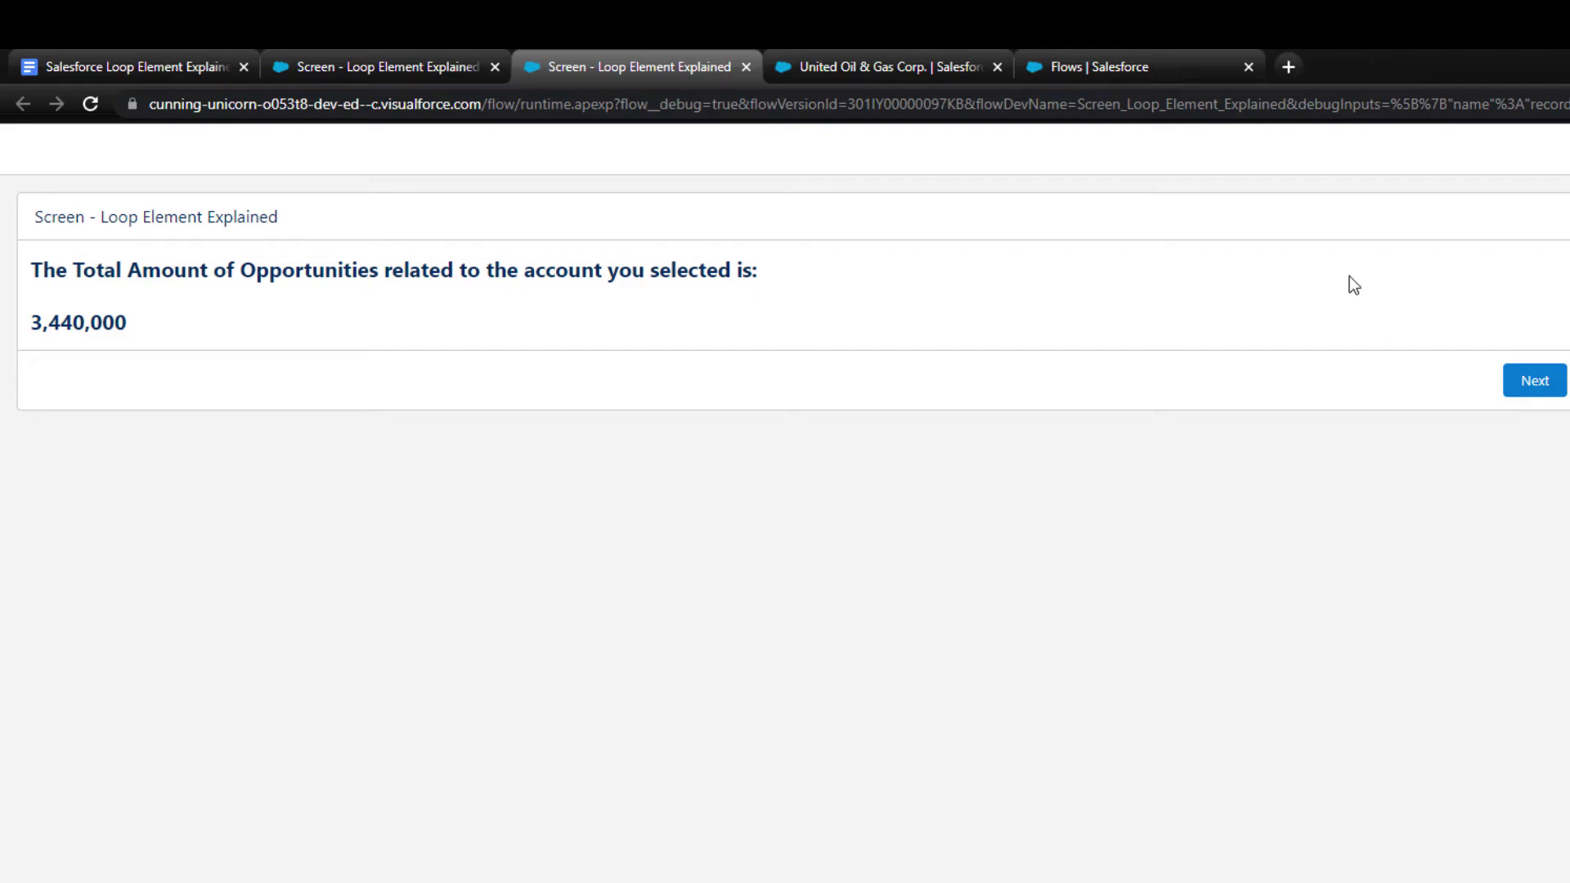
Return to the flow canvas, close the Get Records settings, and review the FinishScreen and Update Opps in Salesforce elements.
left_click(320, 56)
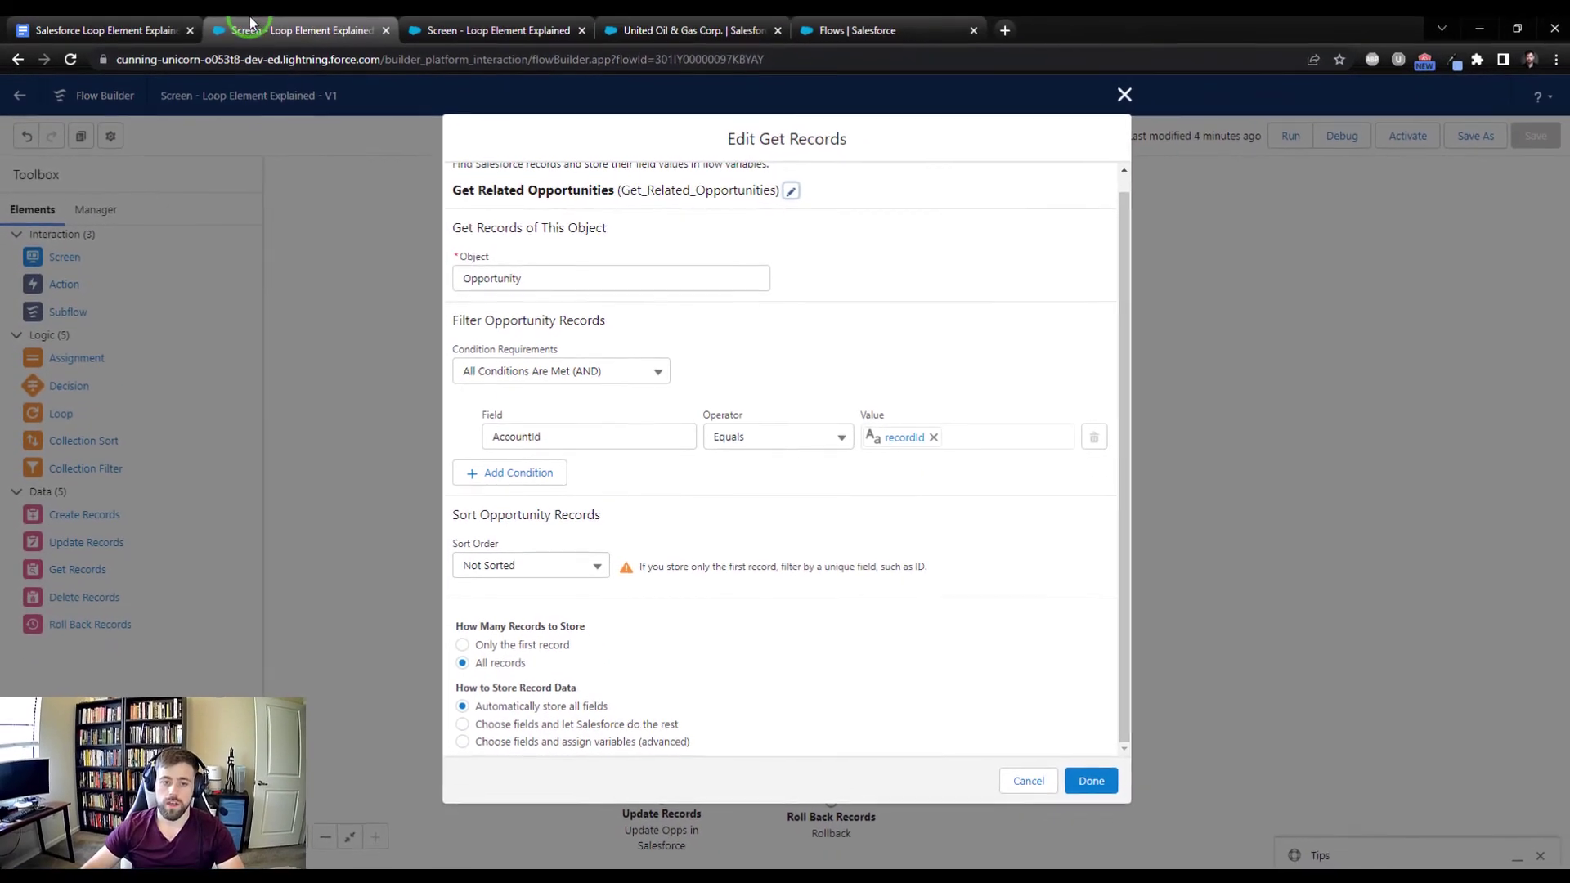
left_click(1124, 95)
left_click_drag(994, 654, 1138, 592)
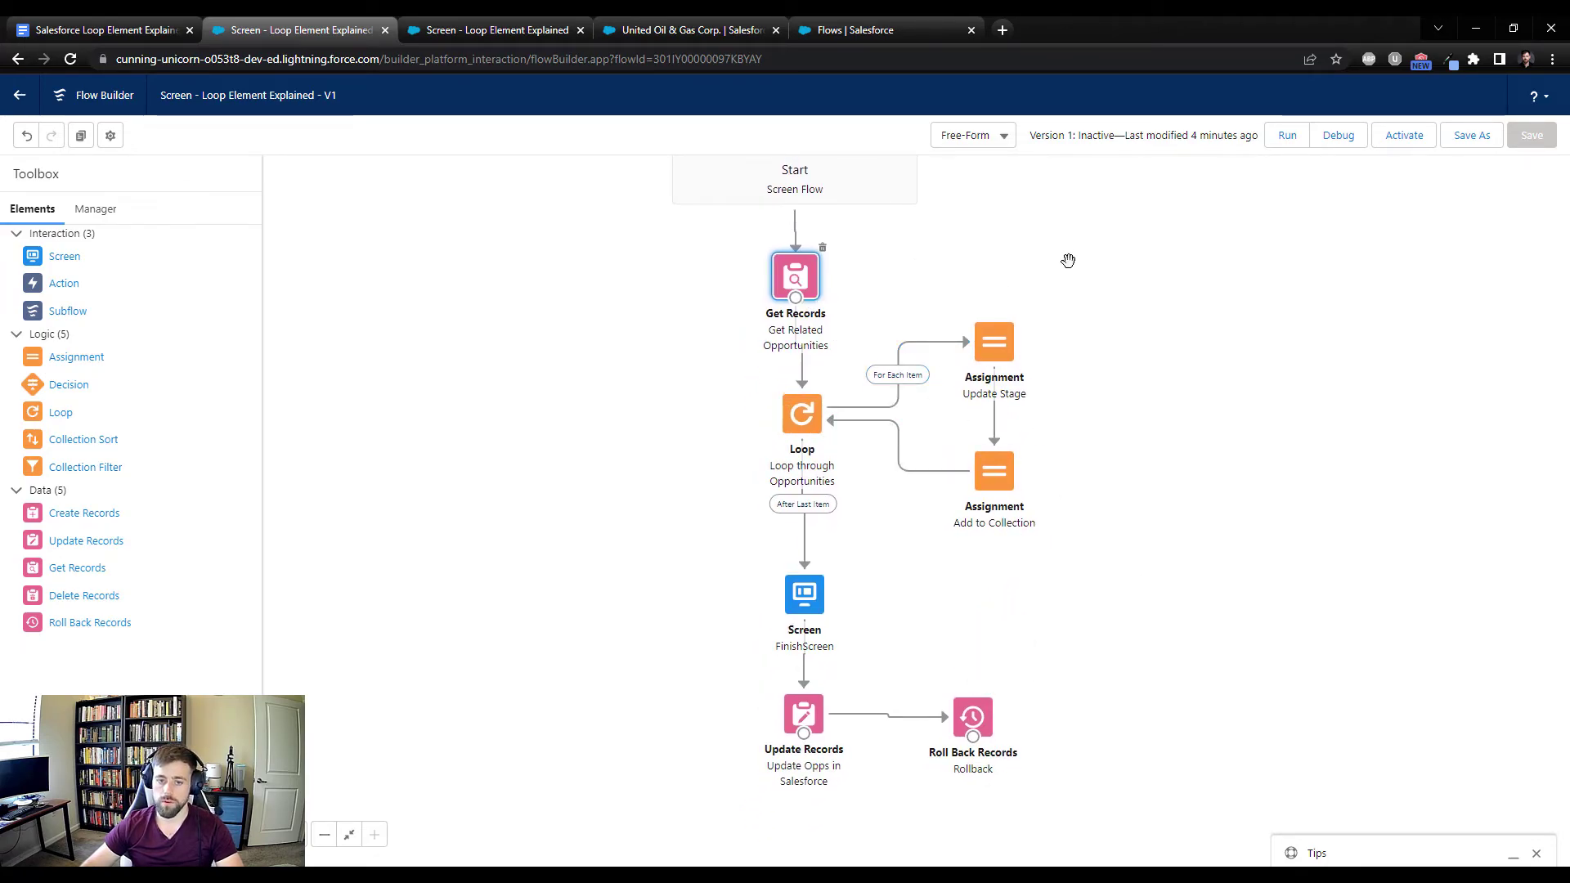
double_click(809, 591)
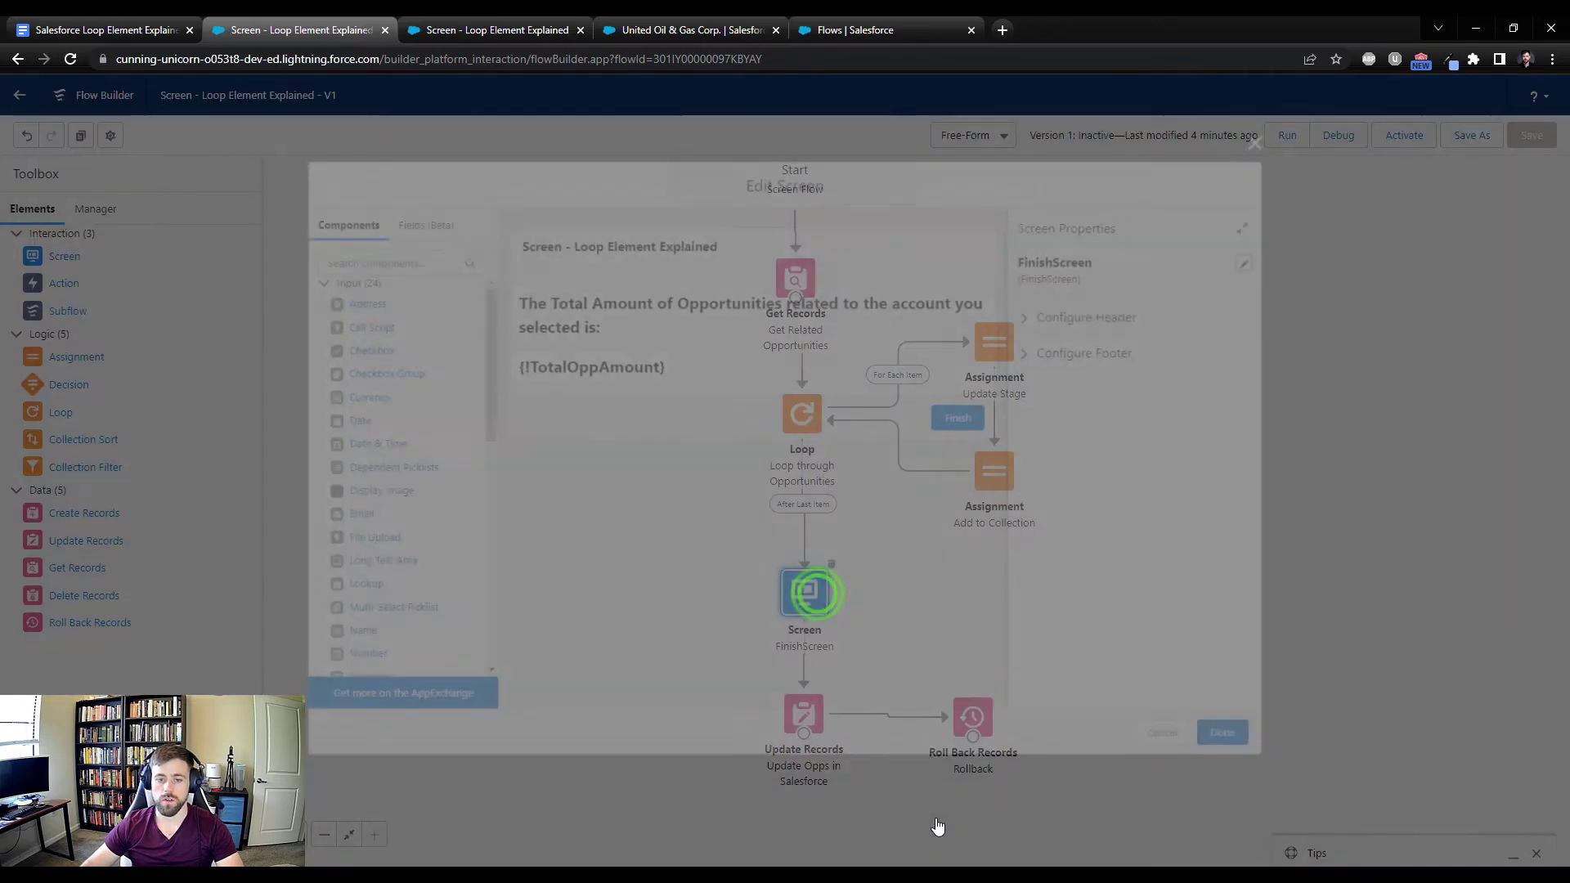
left_click(1268, 133)
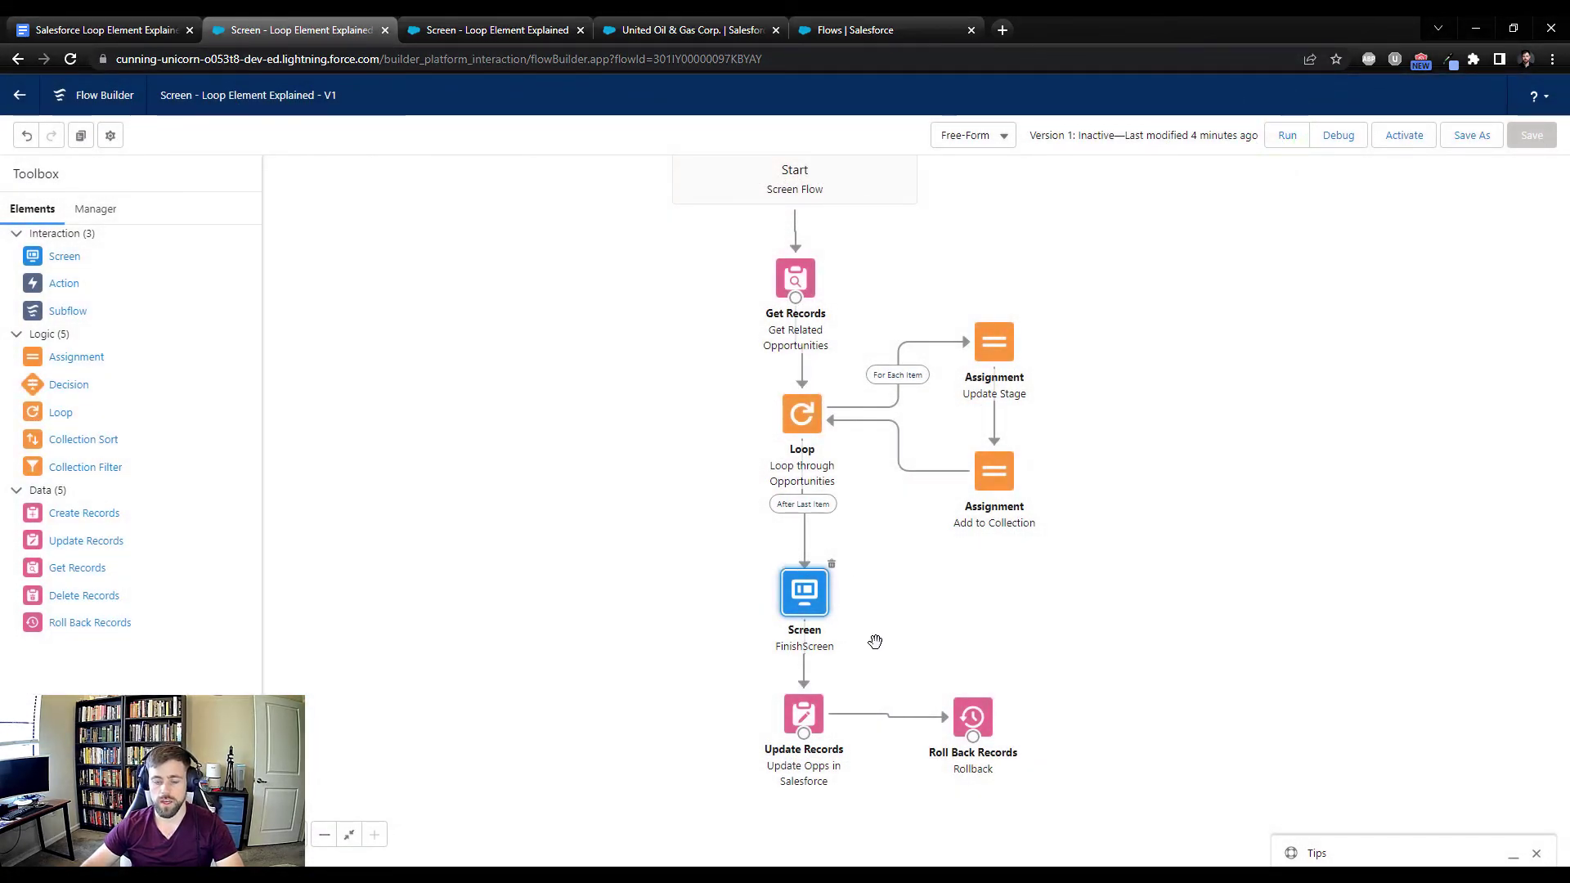
double_click(799, 705)
left_click(1098, 624)
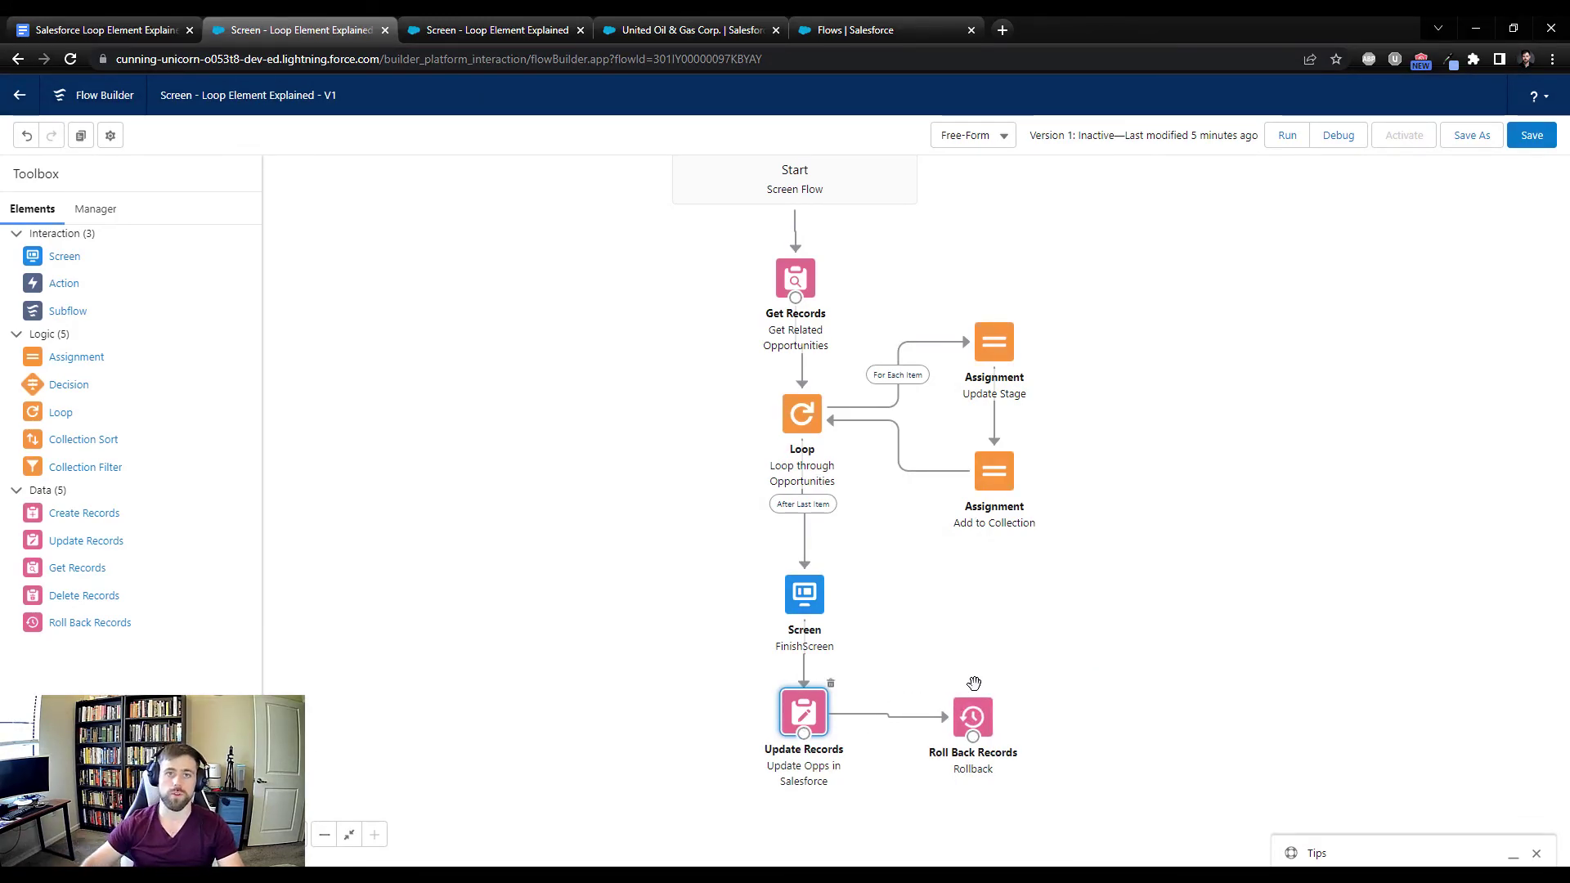
Continue the debug run past the total amount screen to finish the interview, and examine the FinishScreen entry in the debug details.
left_click(510, 26)
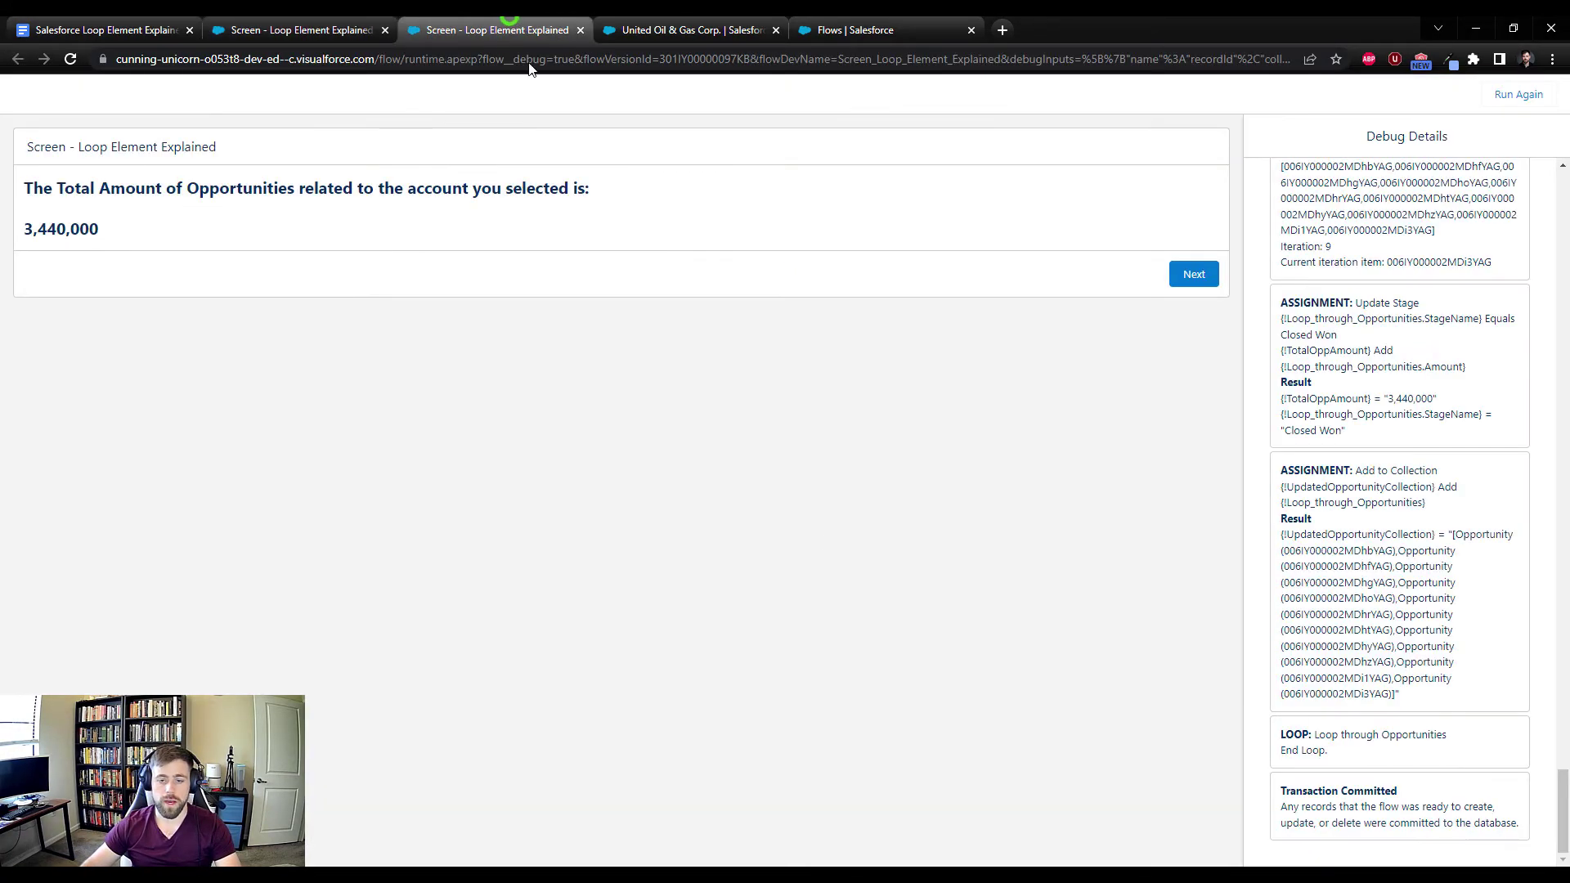
left_click(1194, 275)
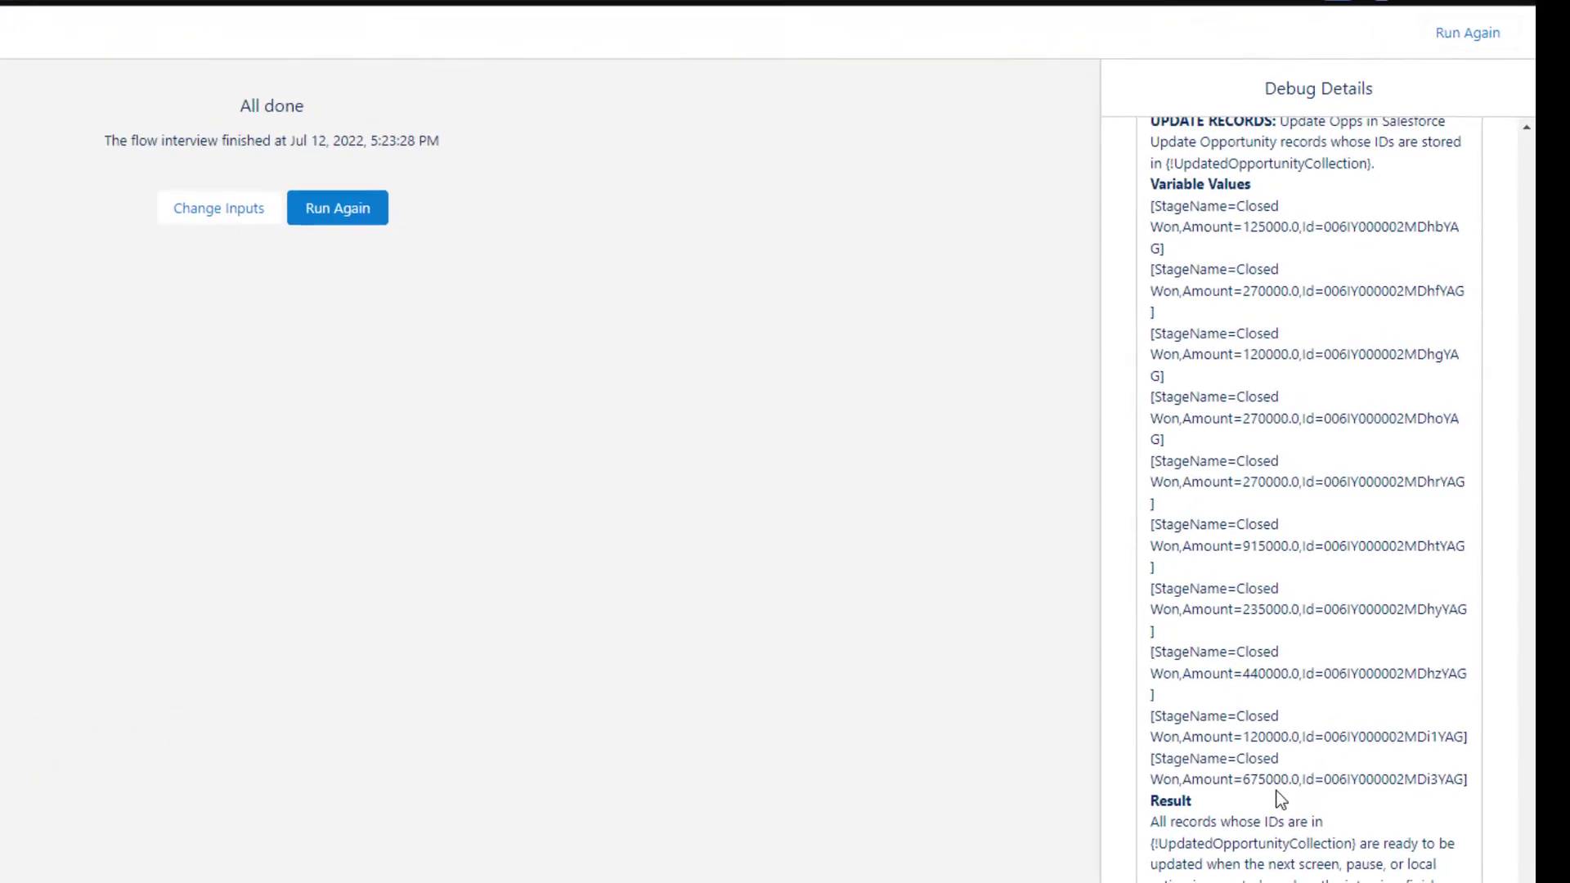
scroll(1346, 583, "up", 5)
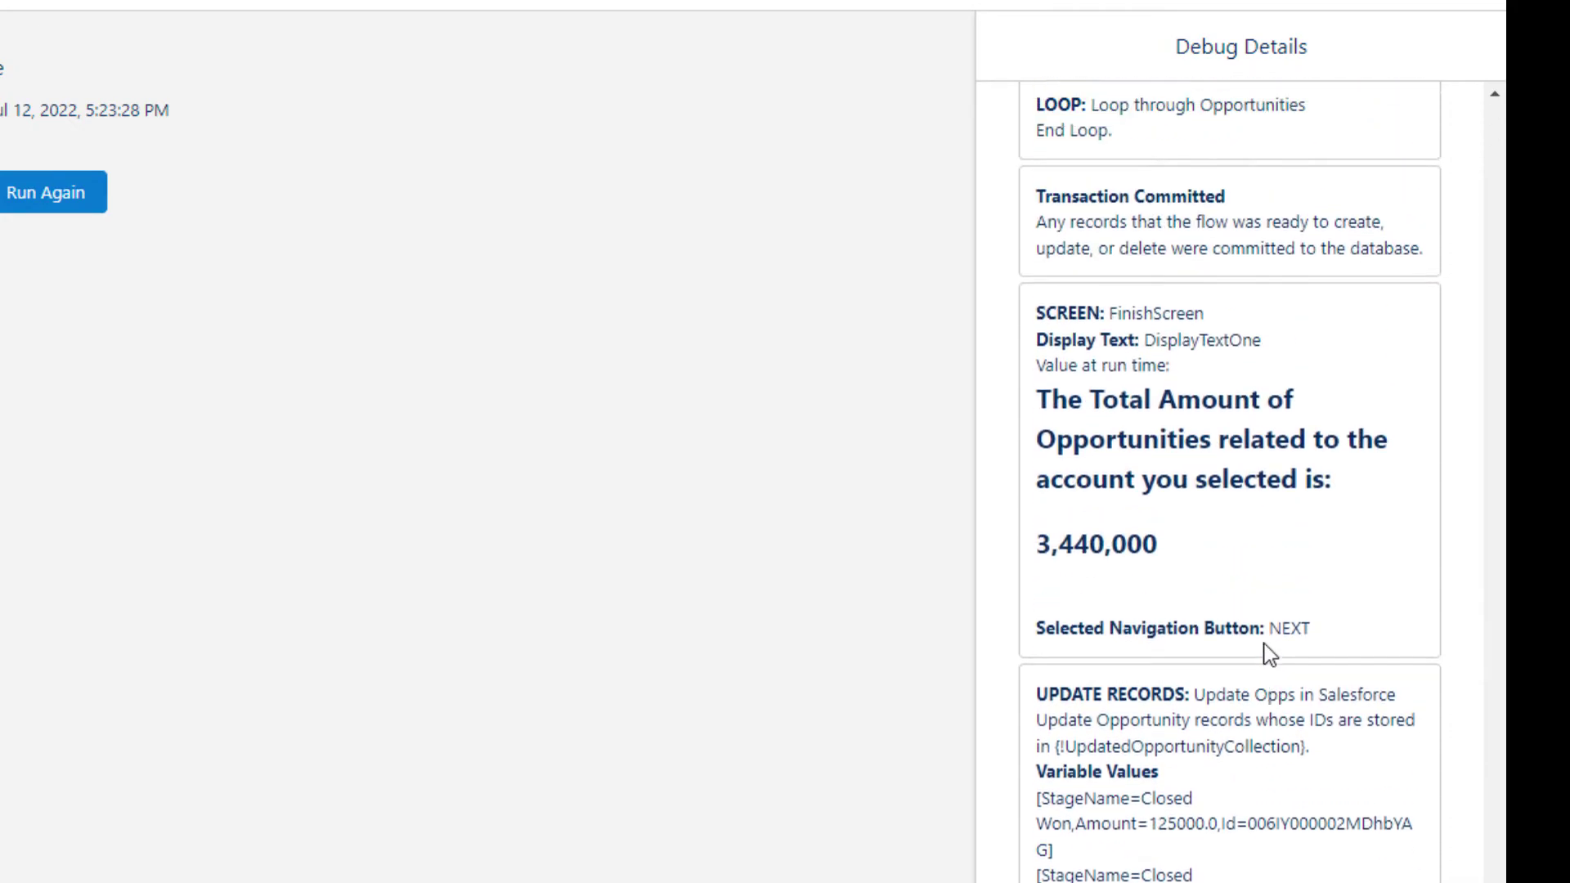
scroll(1269, 653, "up", 1)
scroll(1219, 637, "down", 1)
left_click_drag(1027, 634, 1173, 644)
left_click(1241, 678)
Examine the stage and amount values passed to Update Opps in Salesforce, and the Rollback entry in the debug details.
scroll(1178, 867, "down", 3)
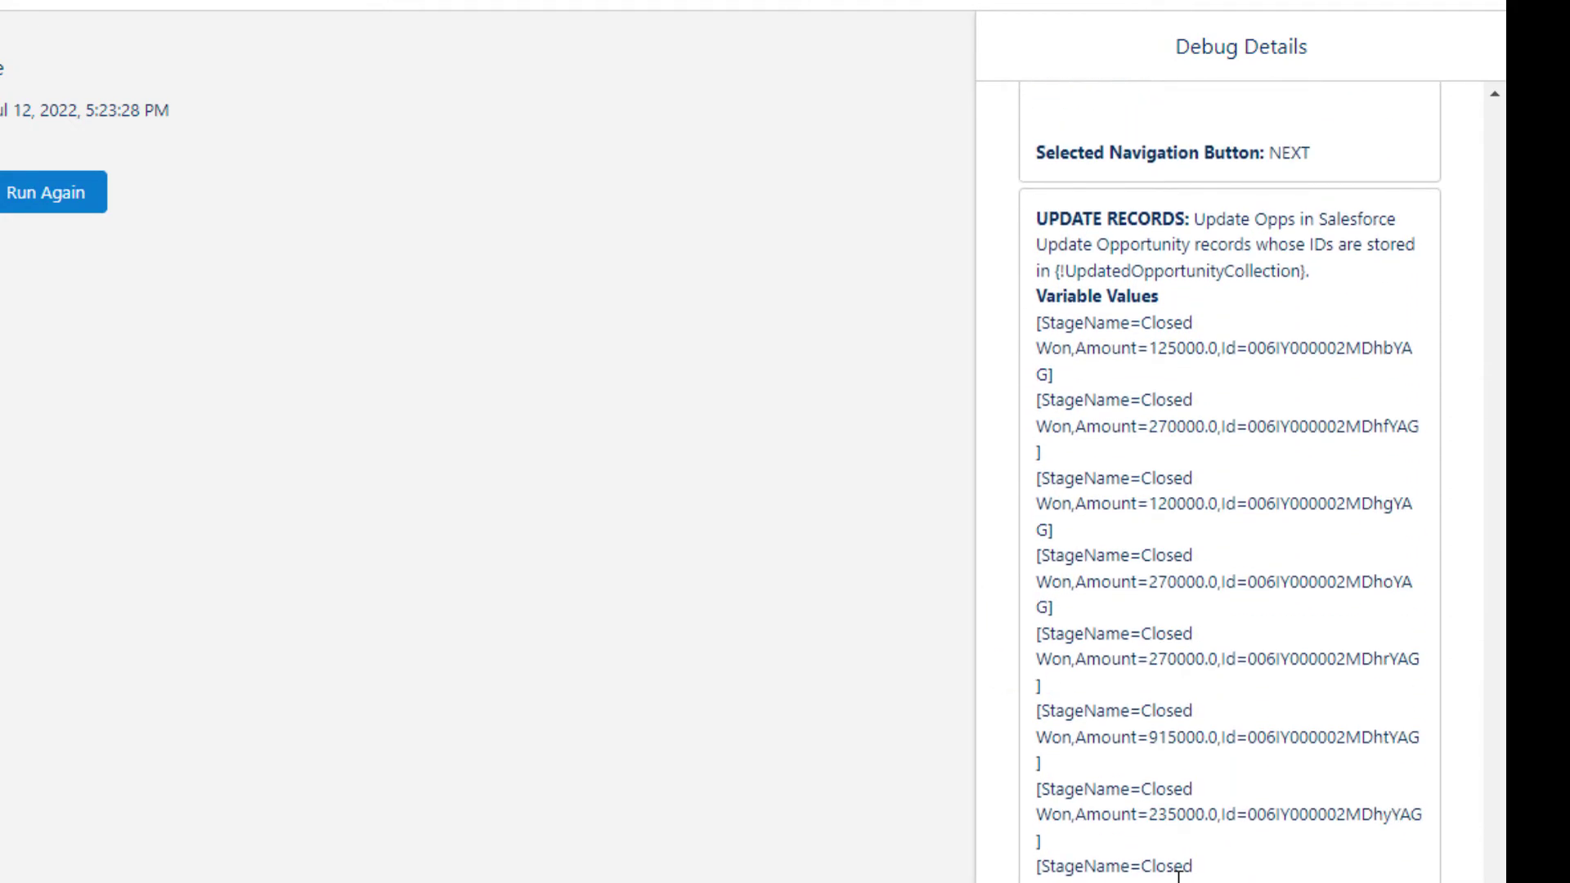
scroll(1166, 519, "down", 1)
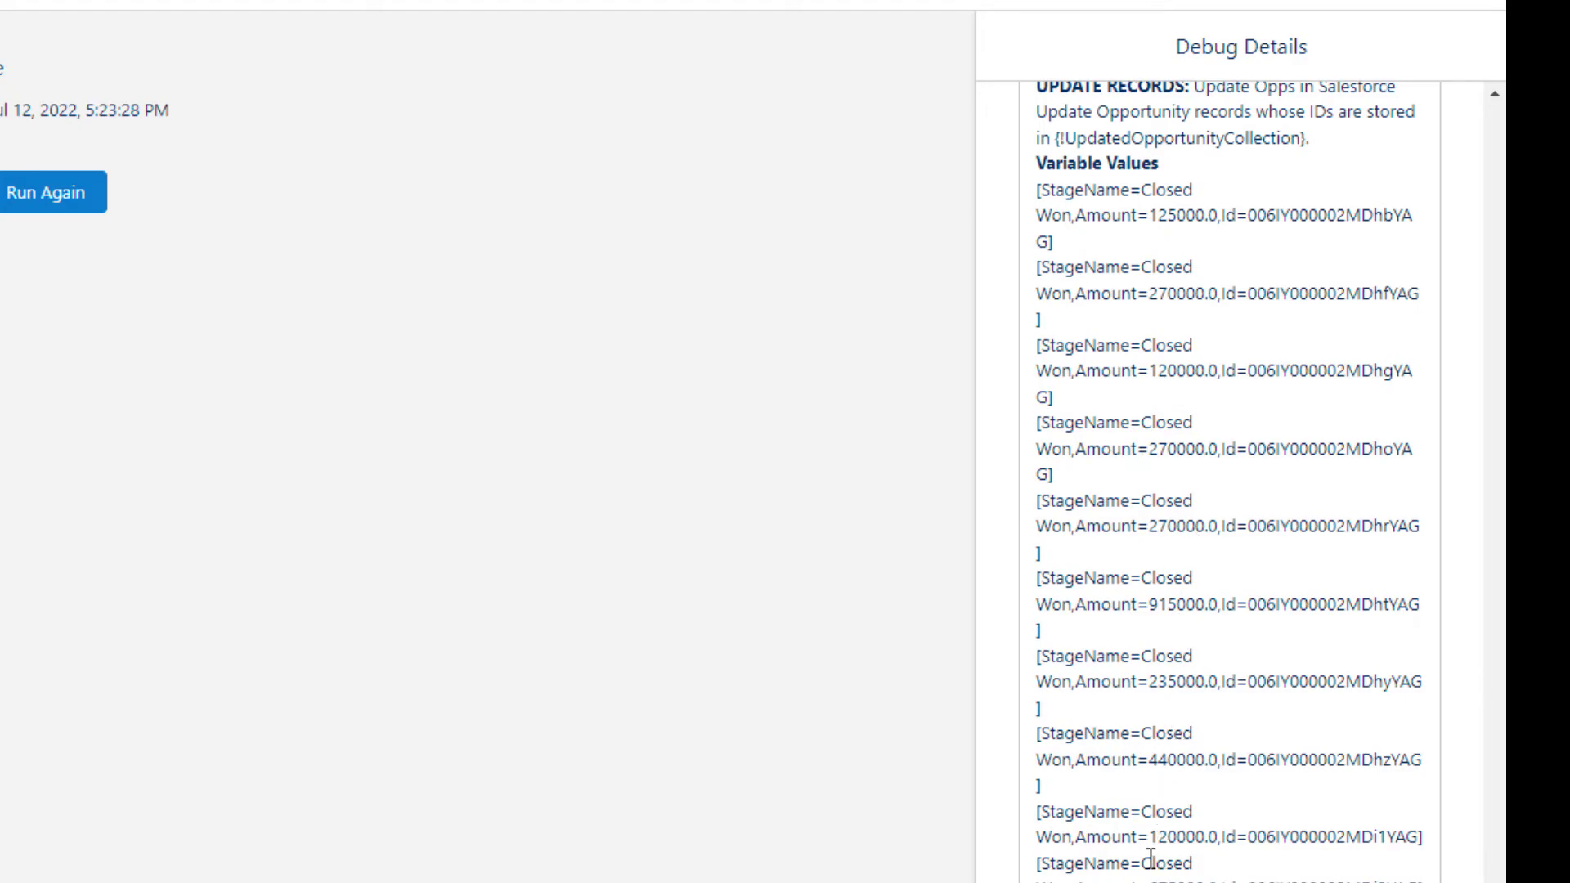
scroll(1166, 773, "up", 2)
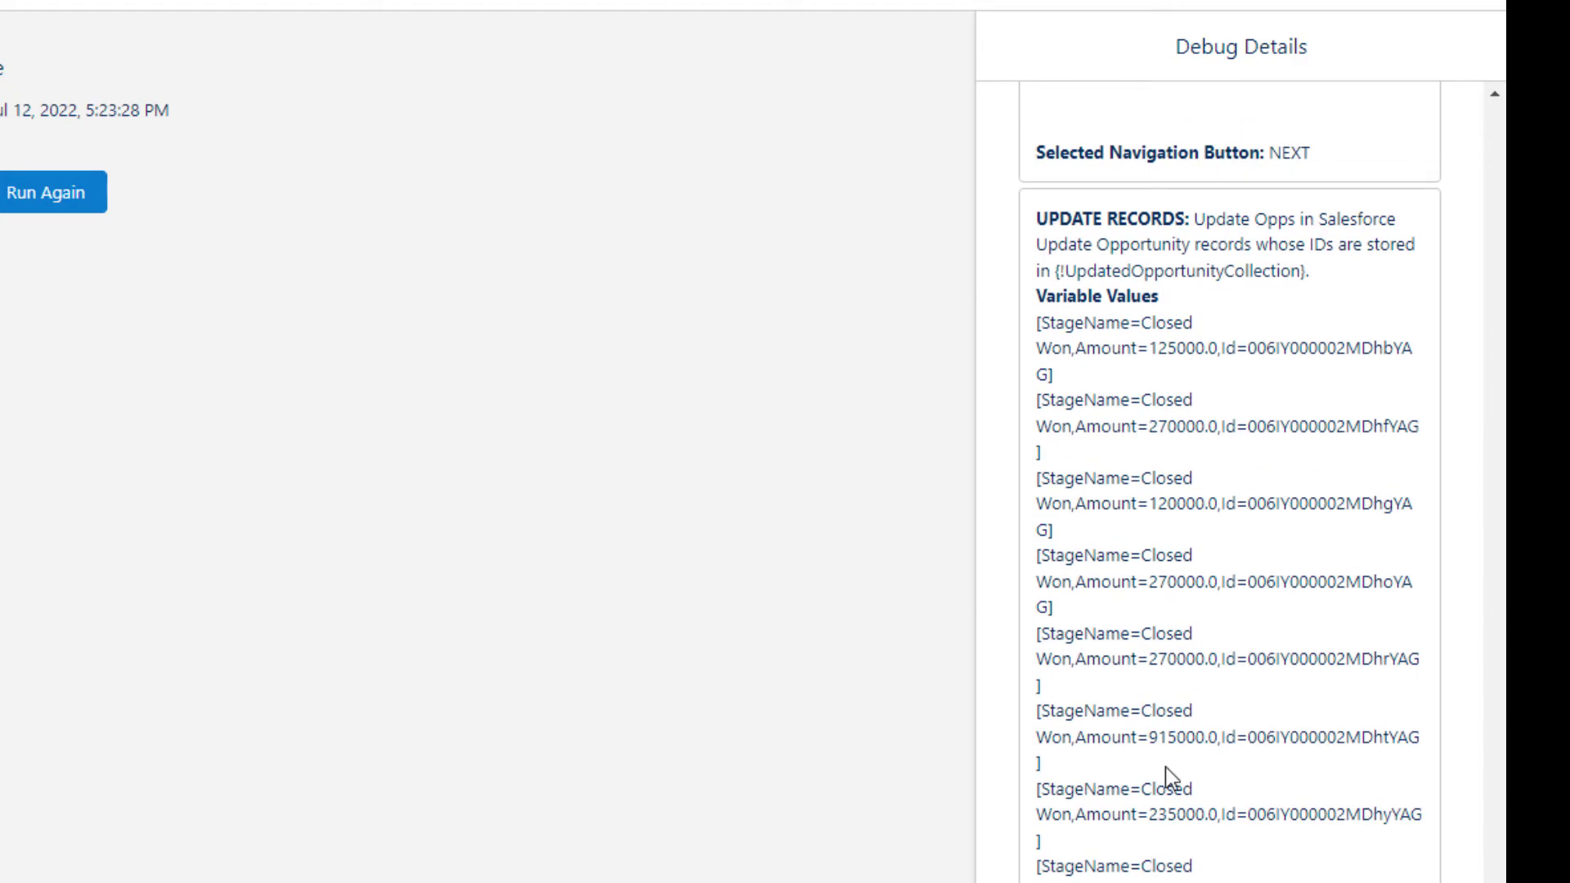
scroll(1166, 773, "down", 2)
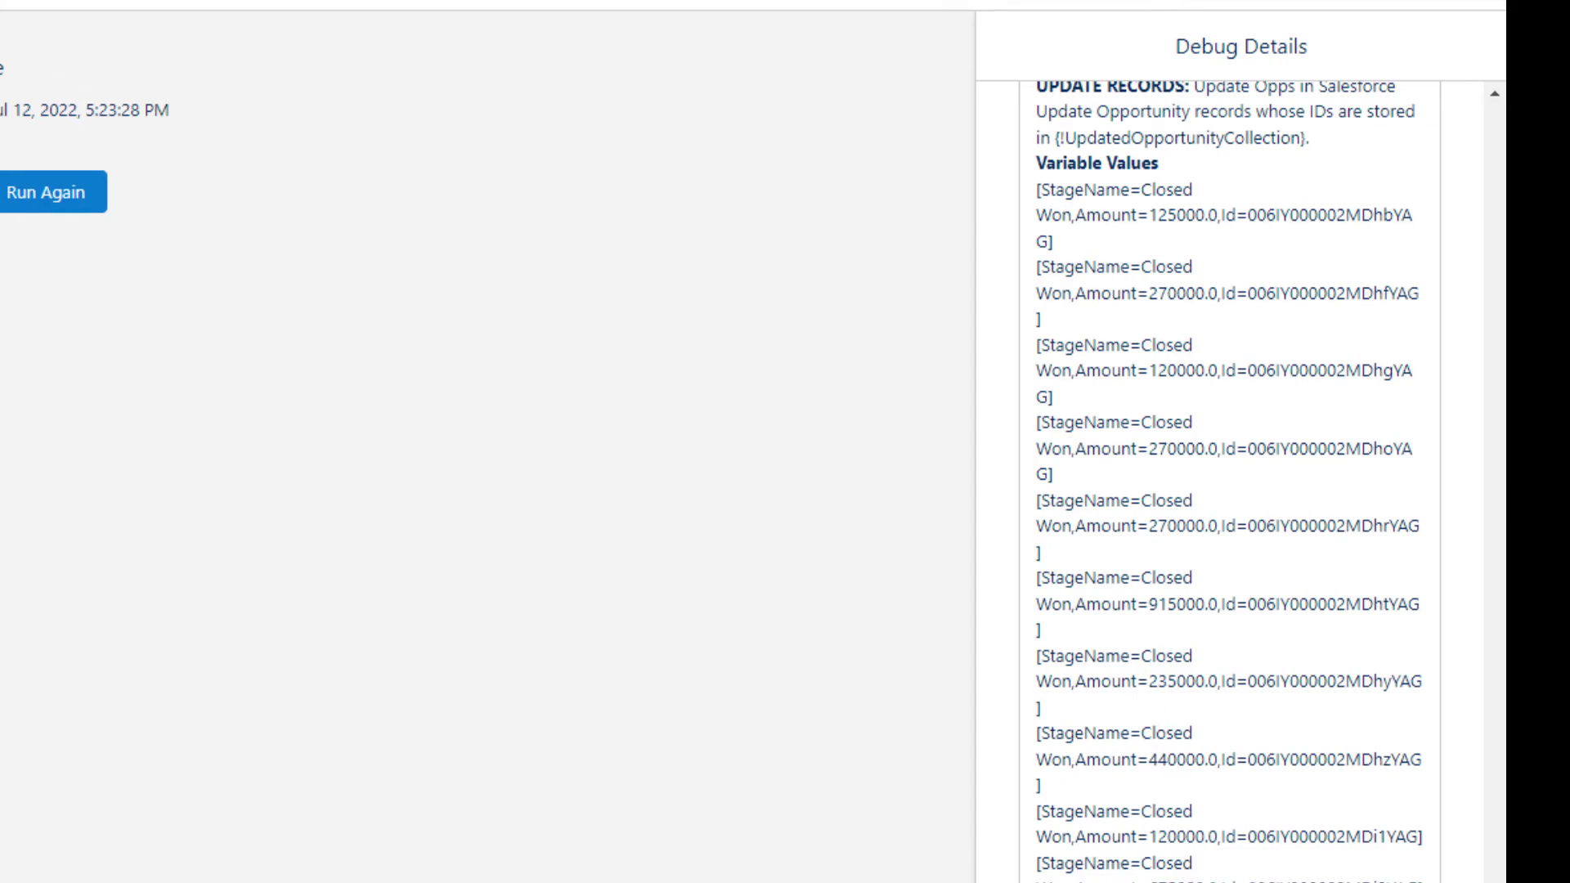
scroll(1105, 731, "down", 4)
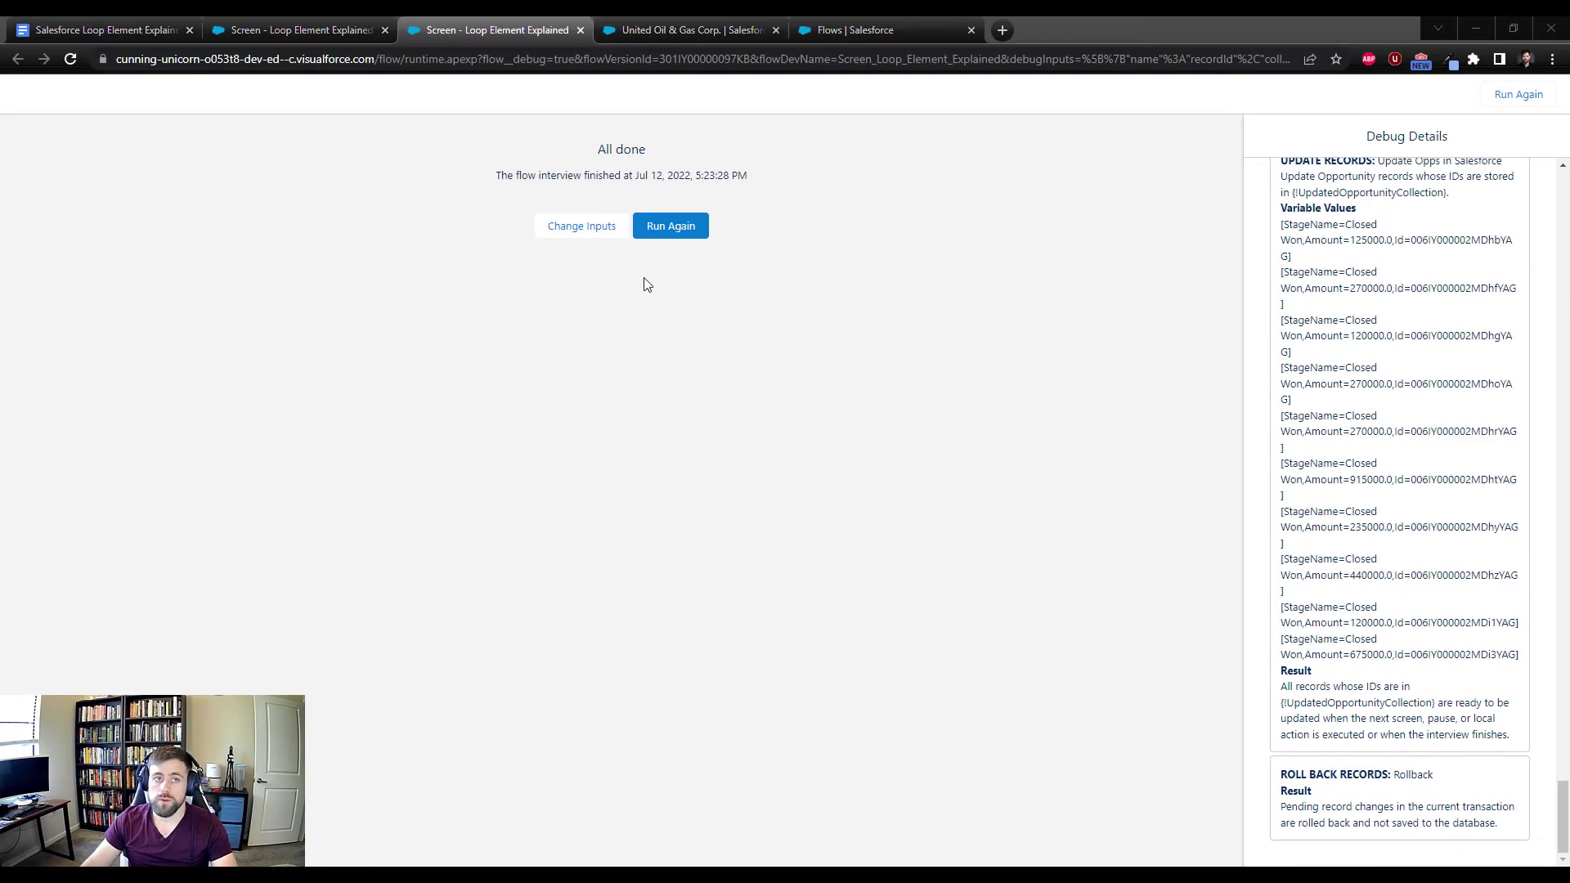
Switch to the Salesforce Loop Element document in Google Docs.
left_click(115, 38)
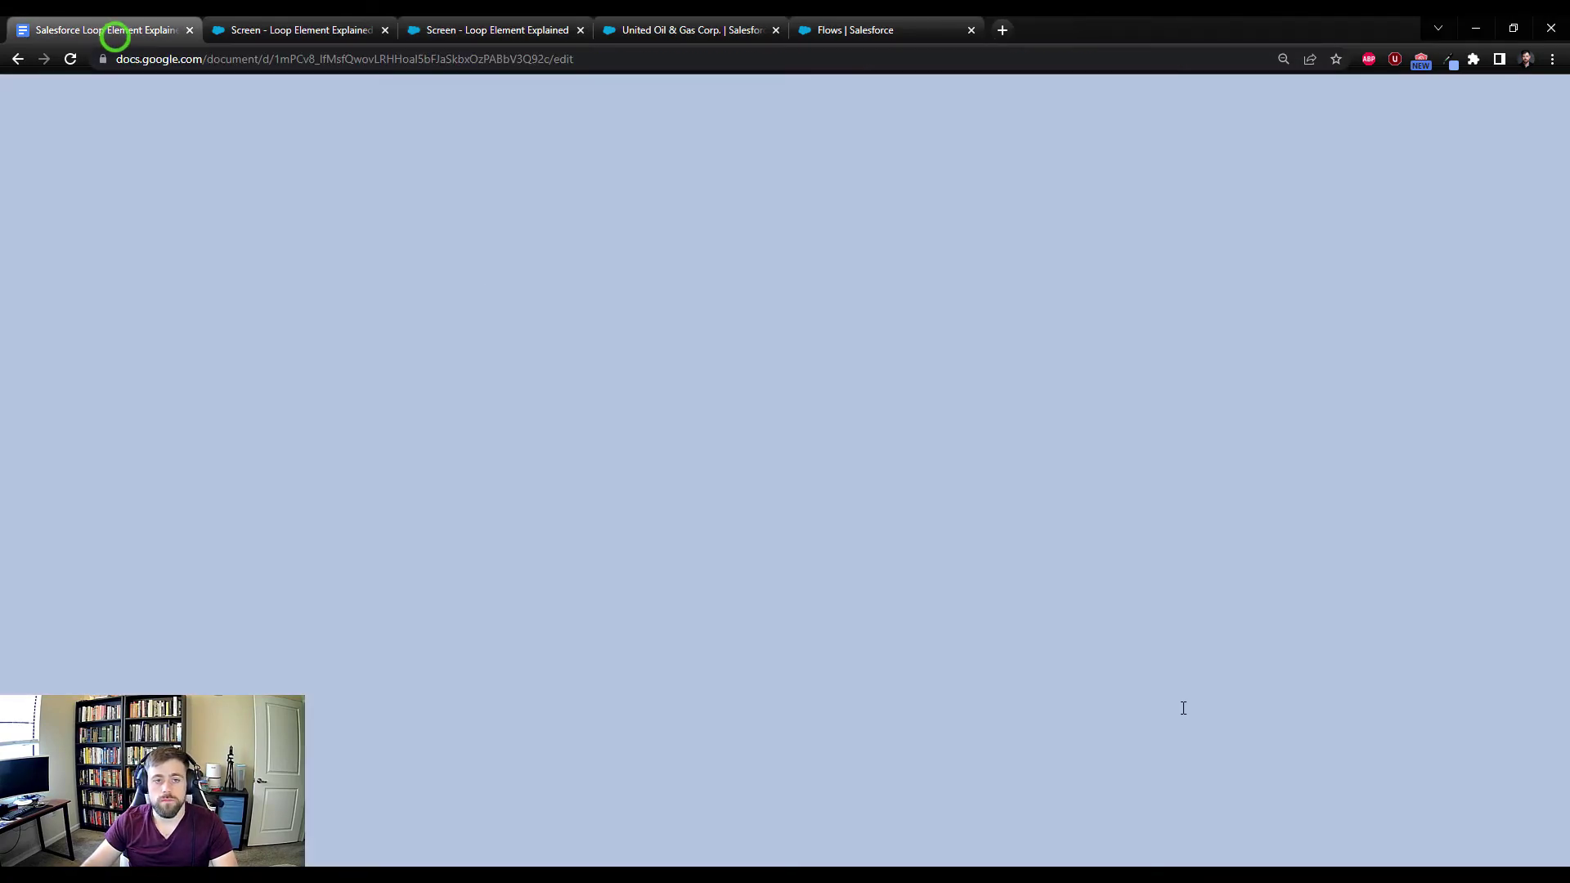